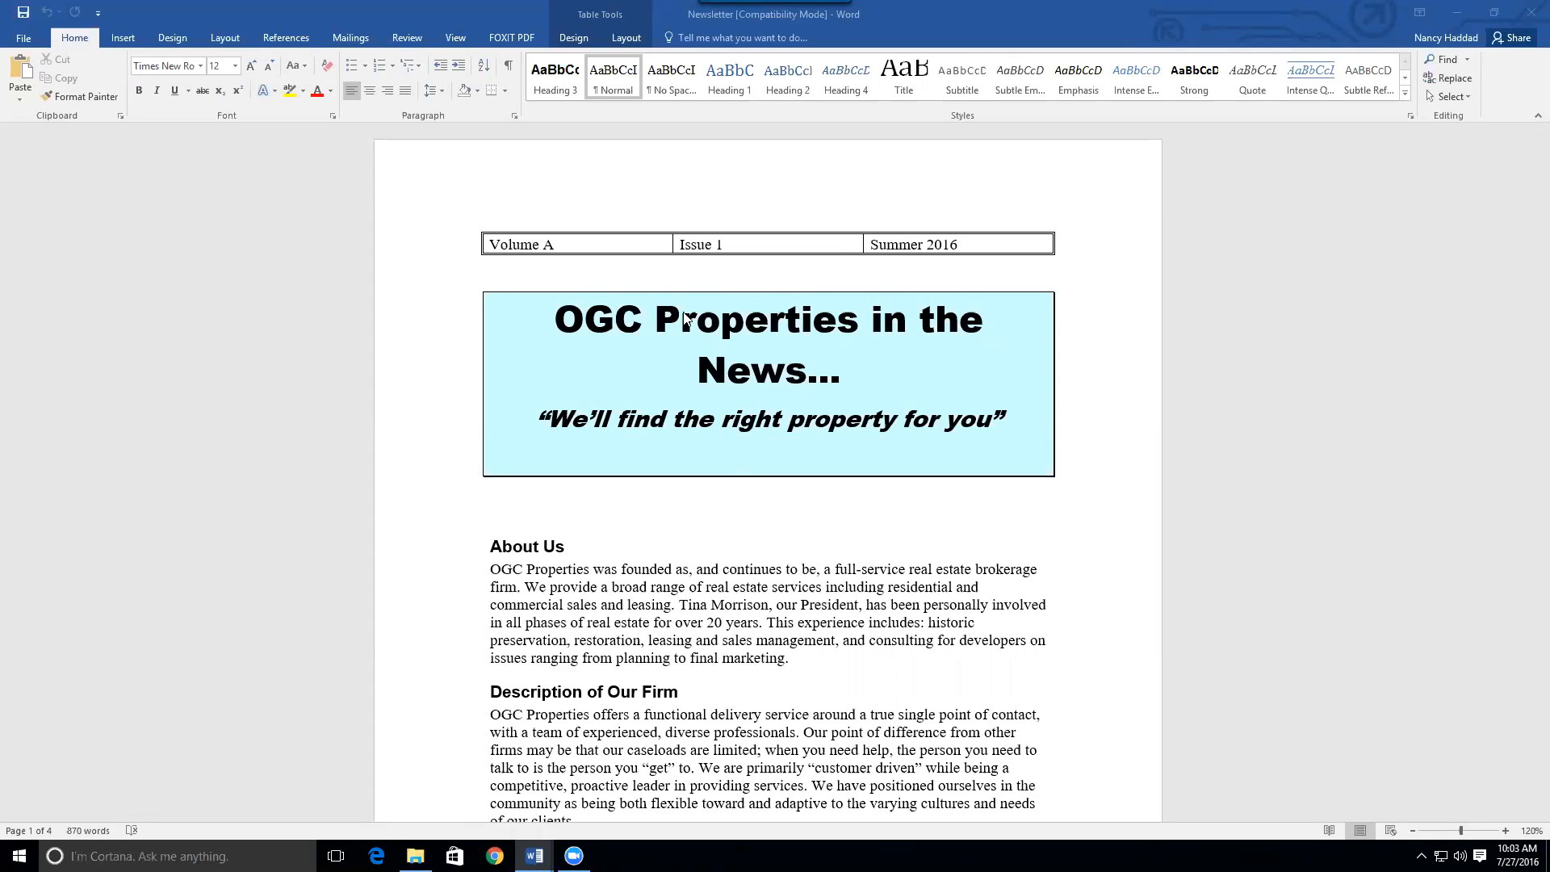
Show formatting marks with Show/Hide ¶ and put the cursor in the empty paragraph below the table
click(1125, 291)
mouse_move(1530, 211)
mouse_down()
mouse_move(1528, 621)
mouse_move(1528, 229)
mouse_up()
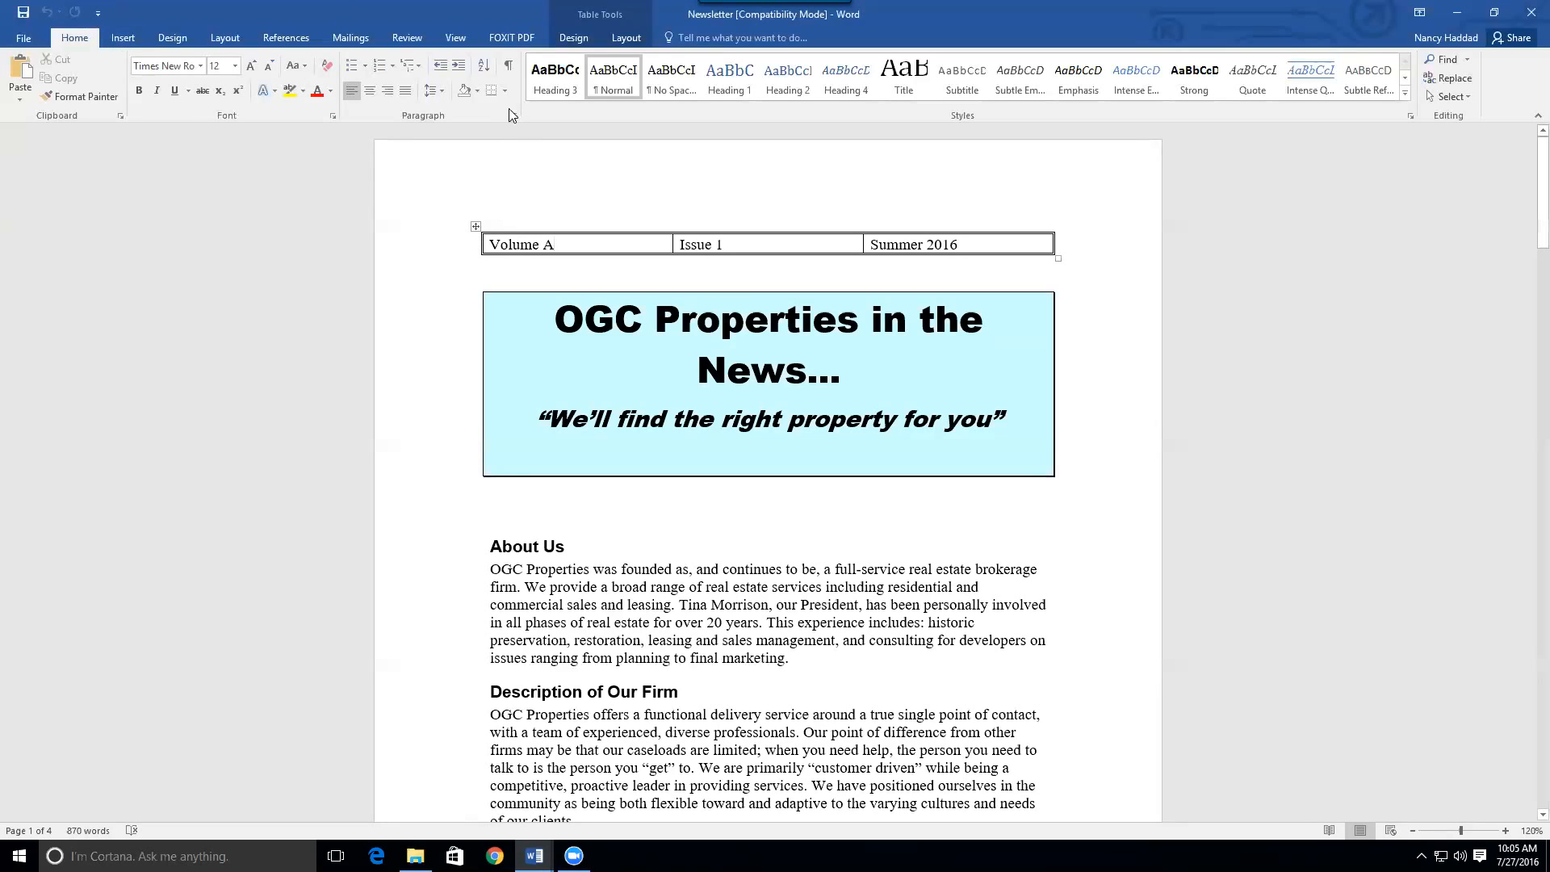
click(508, 66)
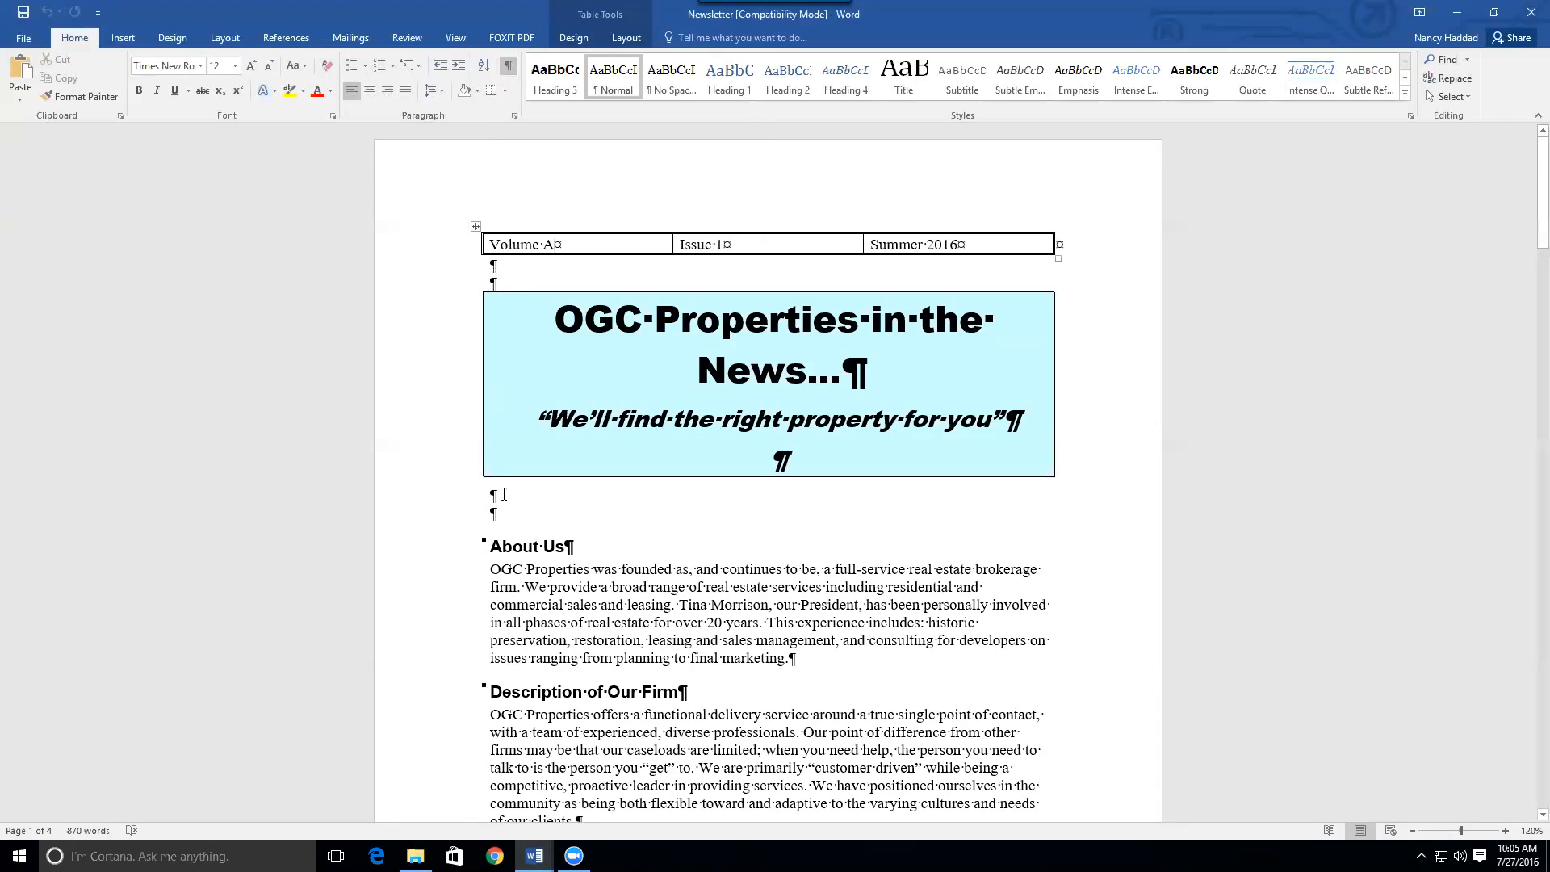
click(498, 280)
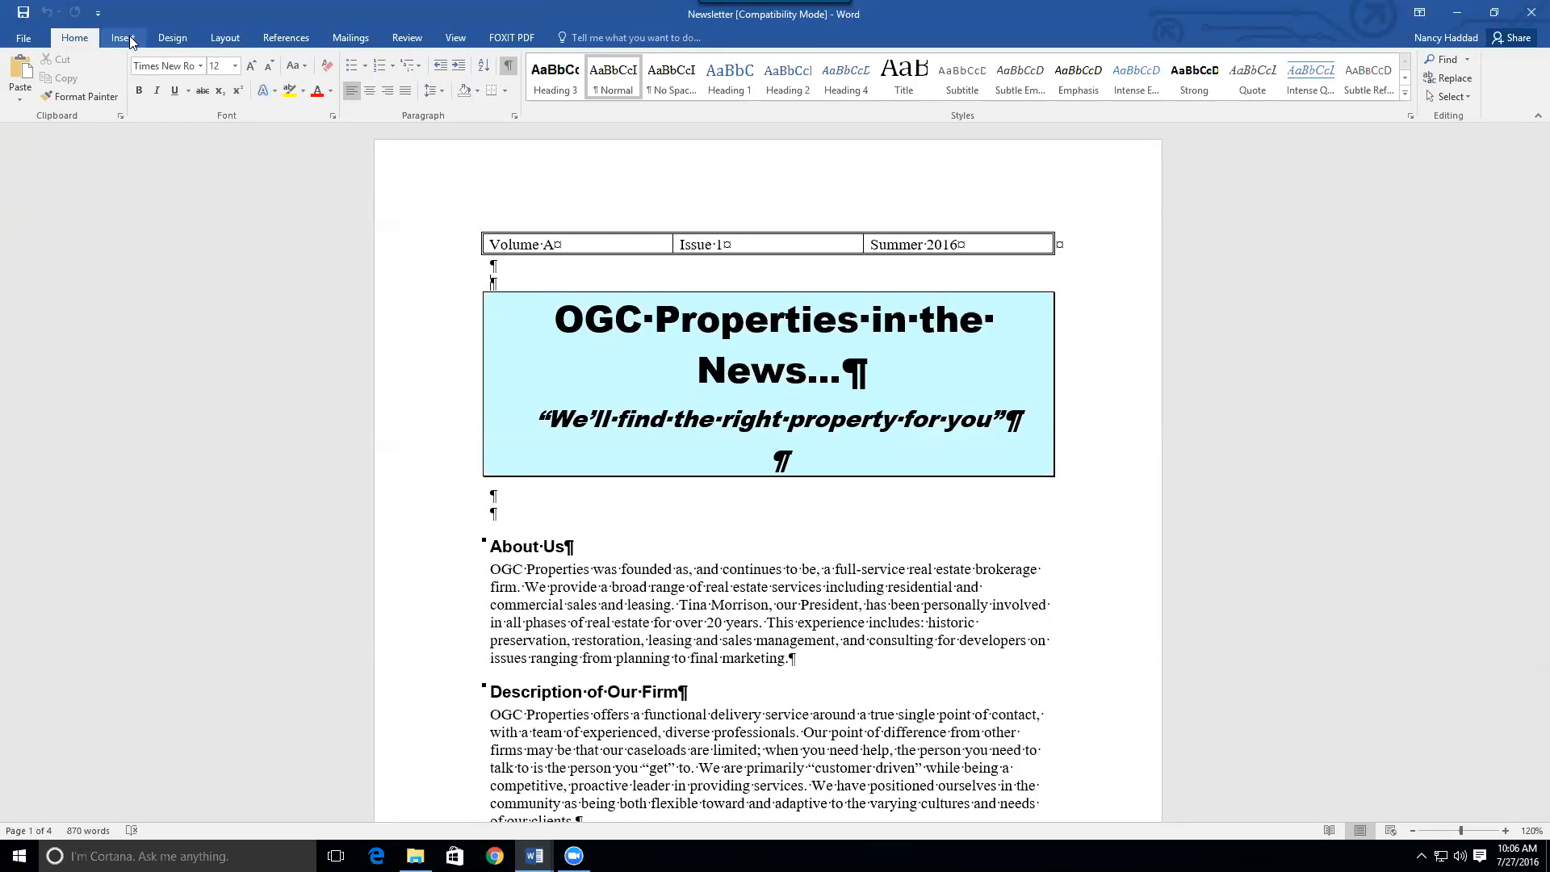
Insert a continuous section break below the Volume A / Issue 1 / Summer 2016 table, then click in the Volume A cell
click(218, 44)
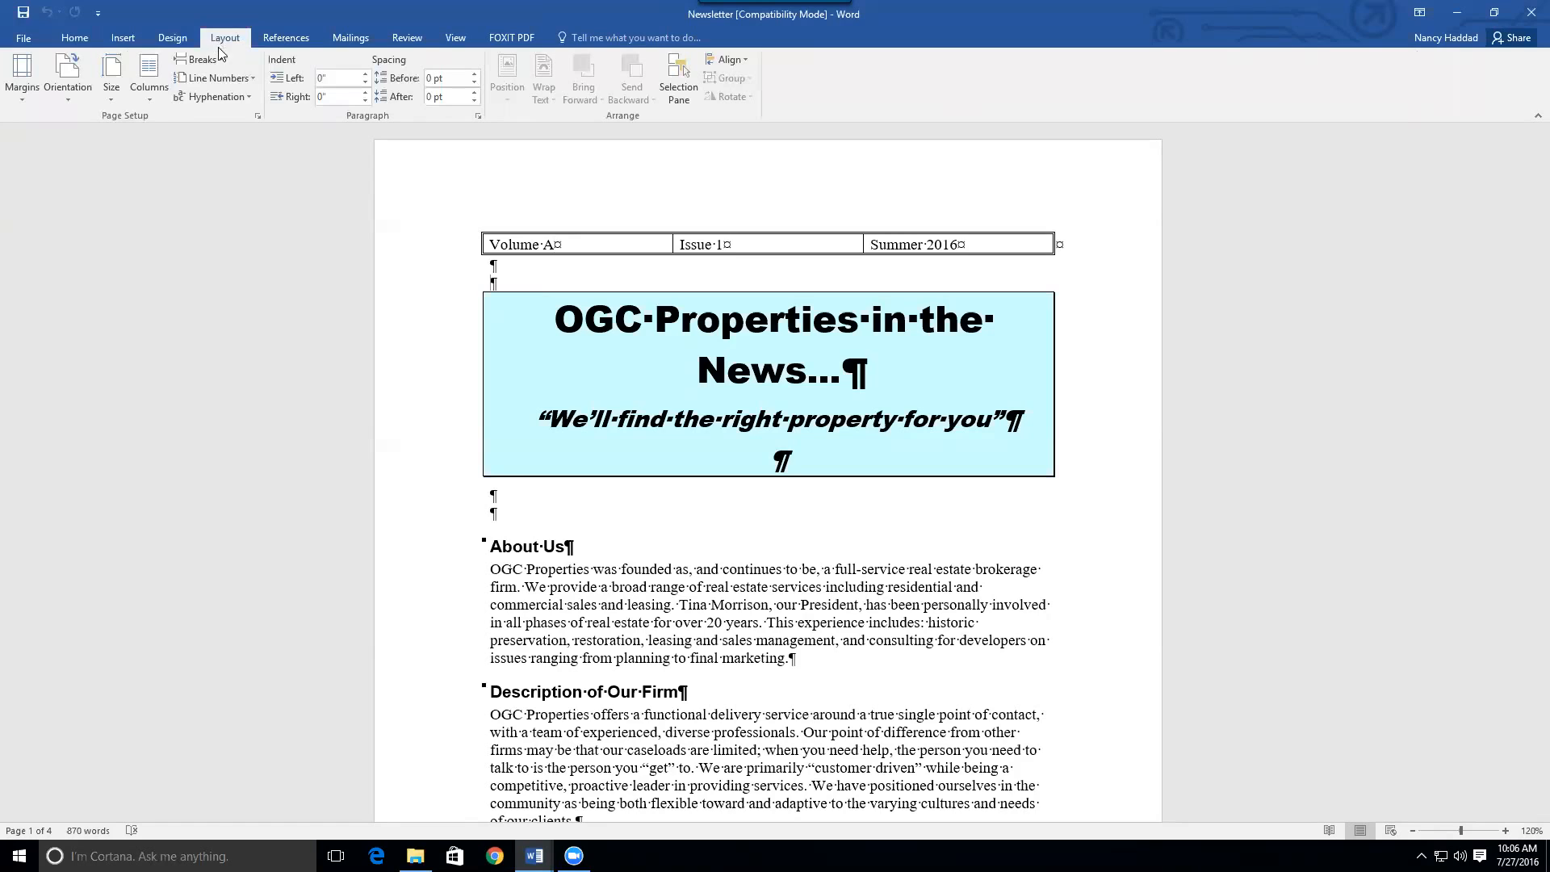
click(202, 60)
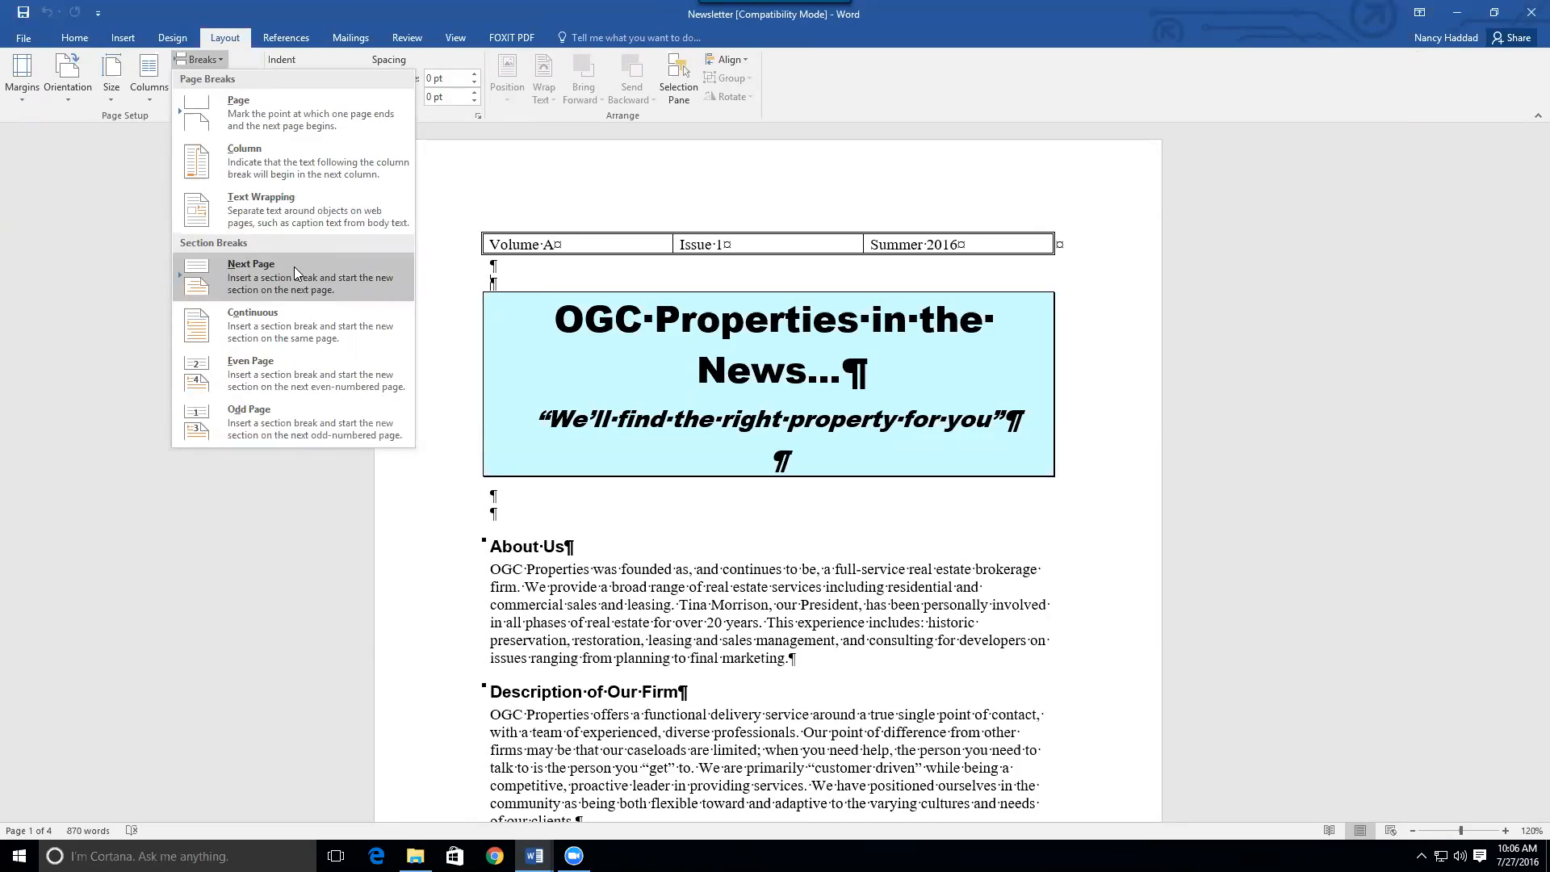
click(251, 326)
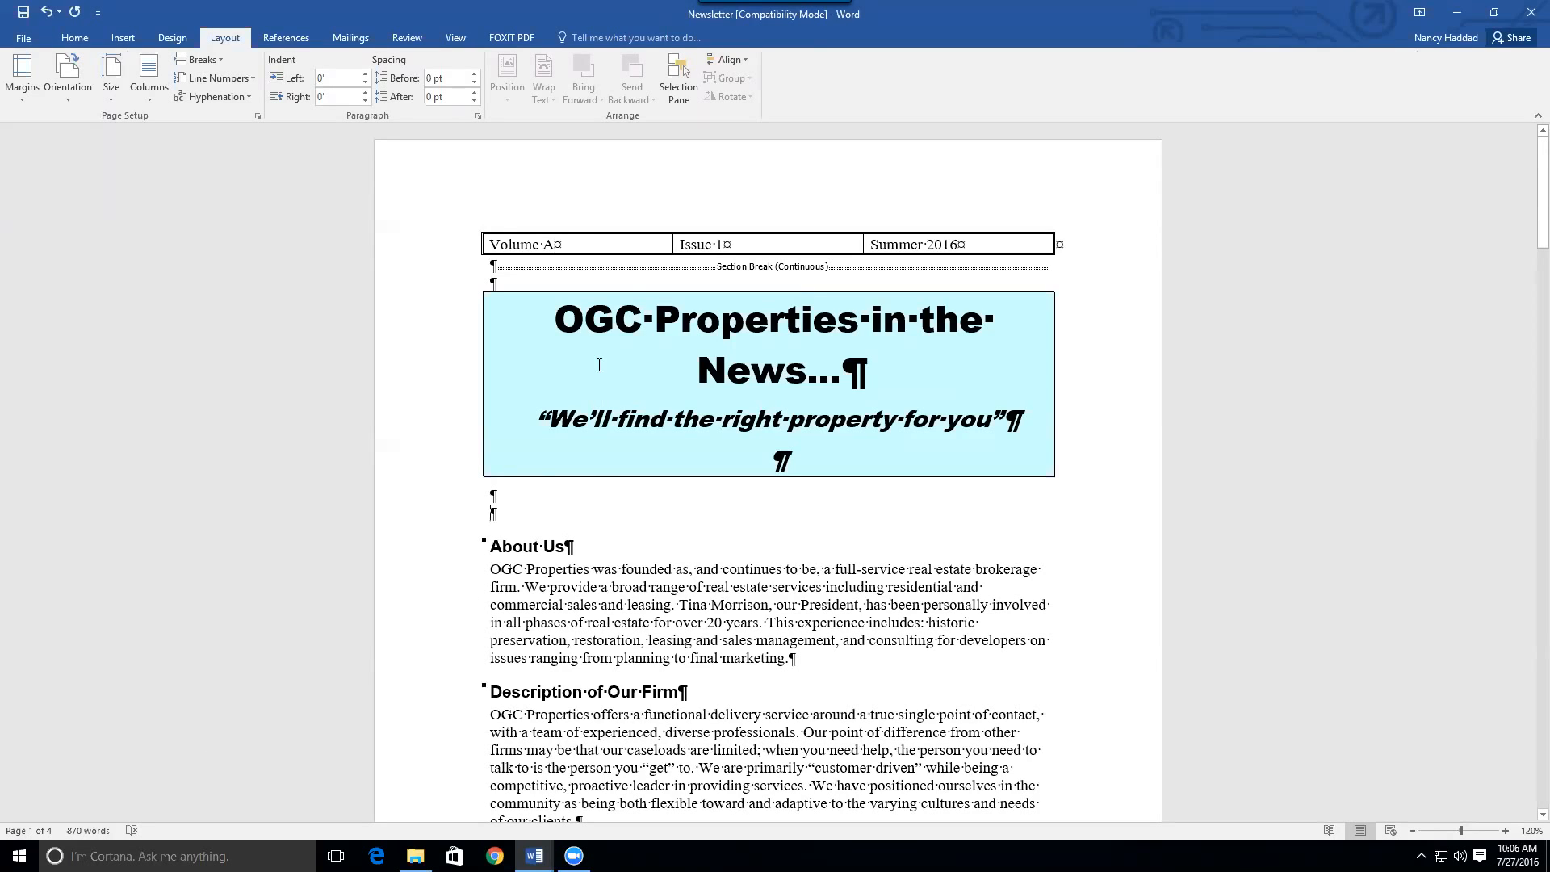
click(566, 240)
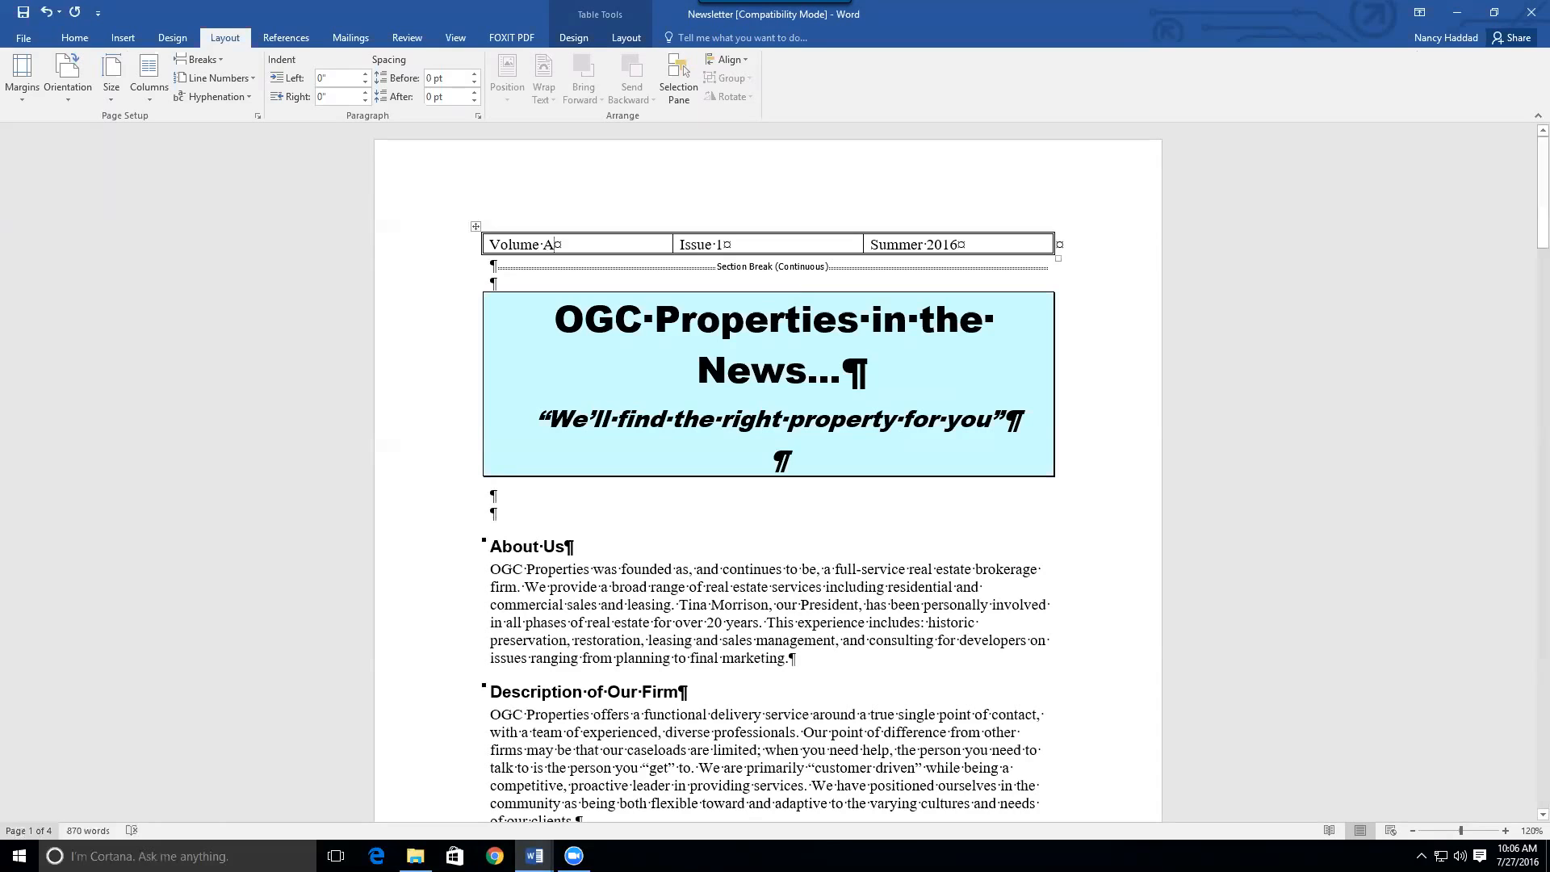
Tick Section in the status bar menu so it shows the cursor is in Section 1
right_click(197, 831)
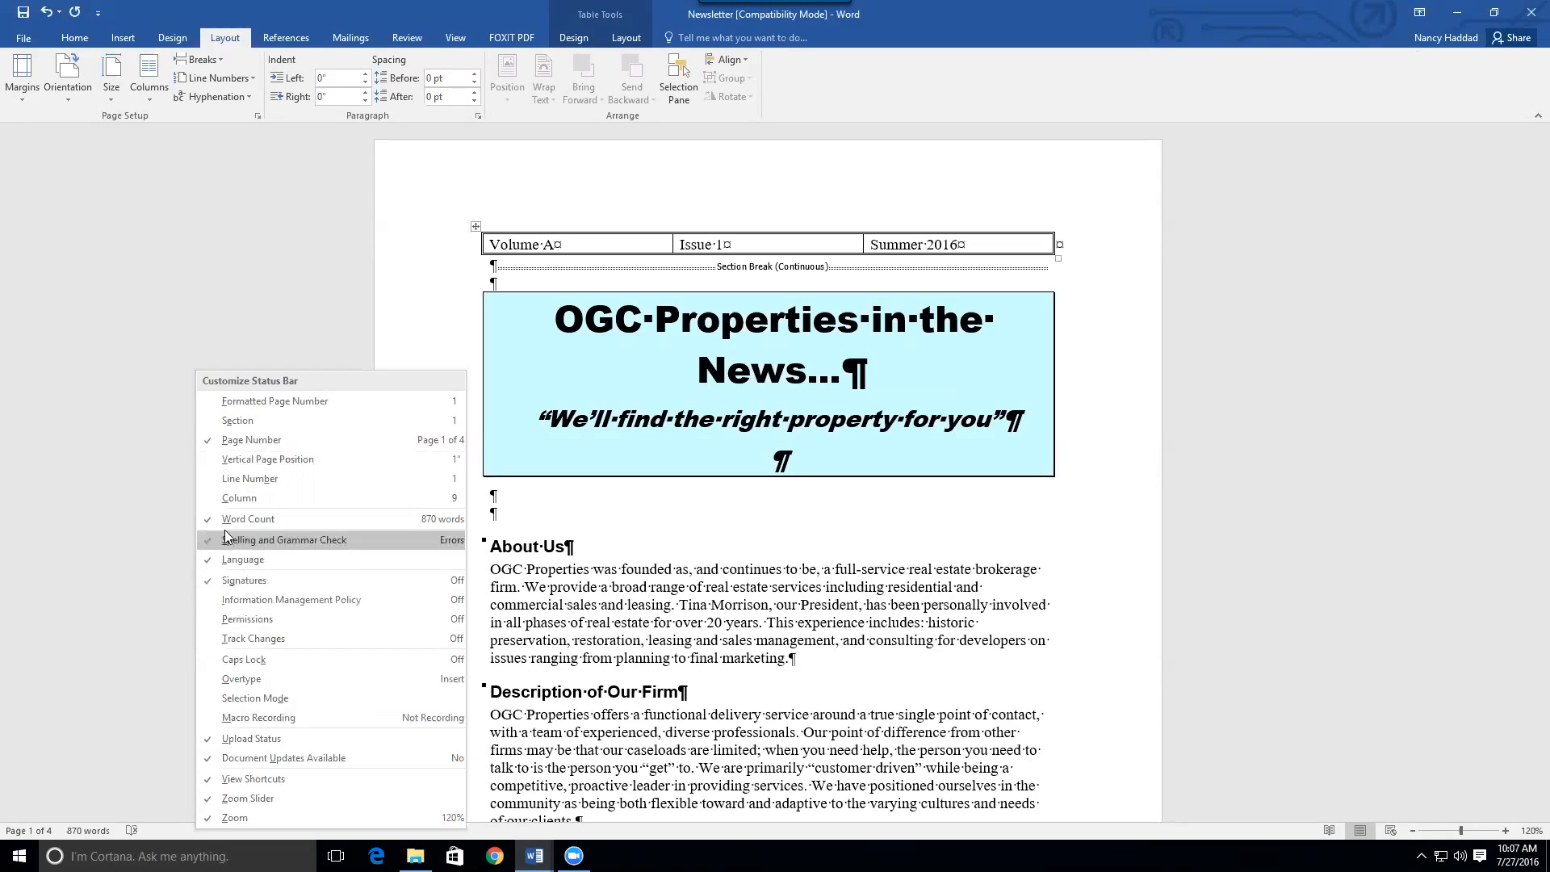
click(228, 421)
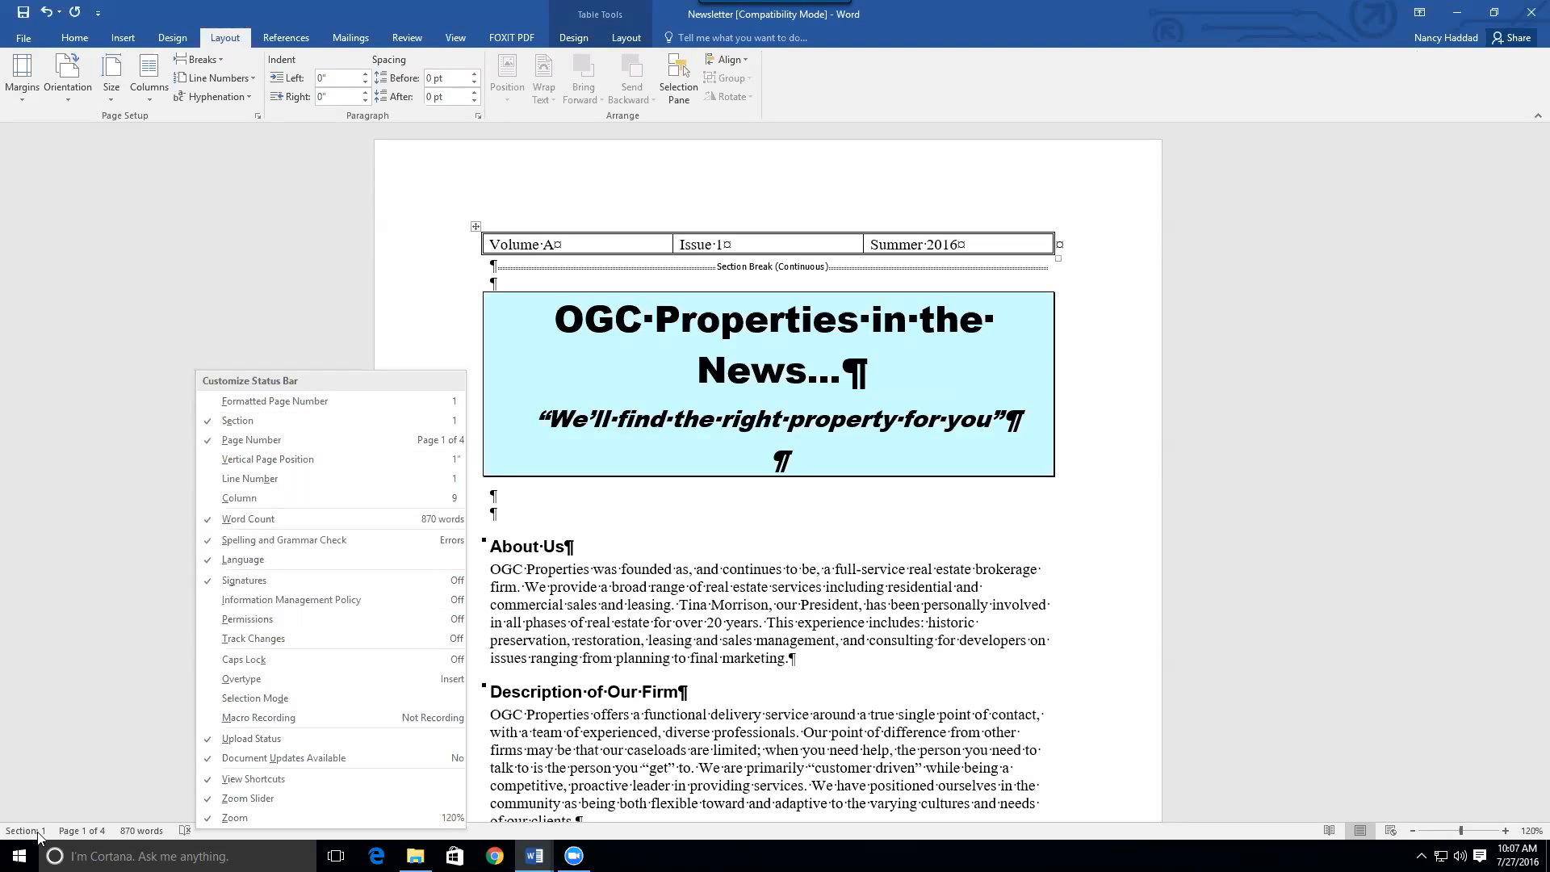
click(588, 505)
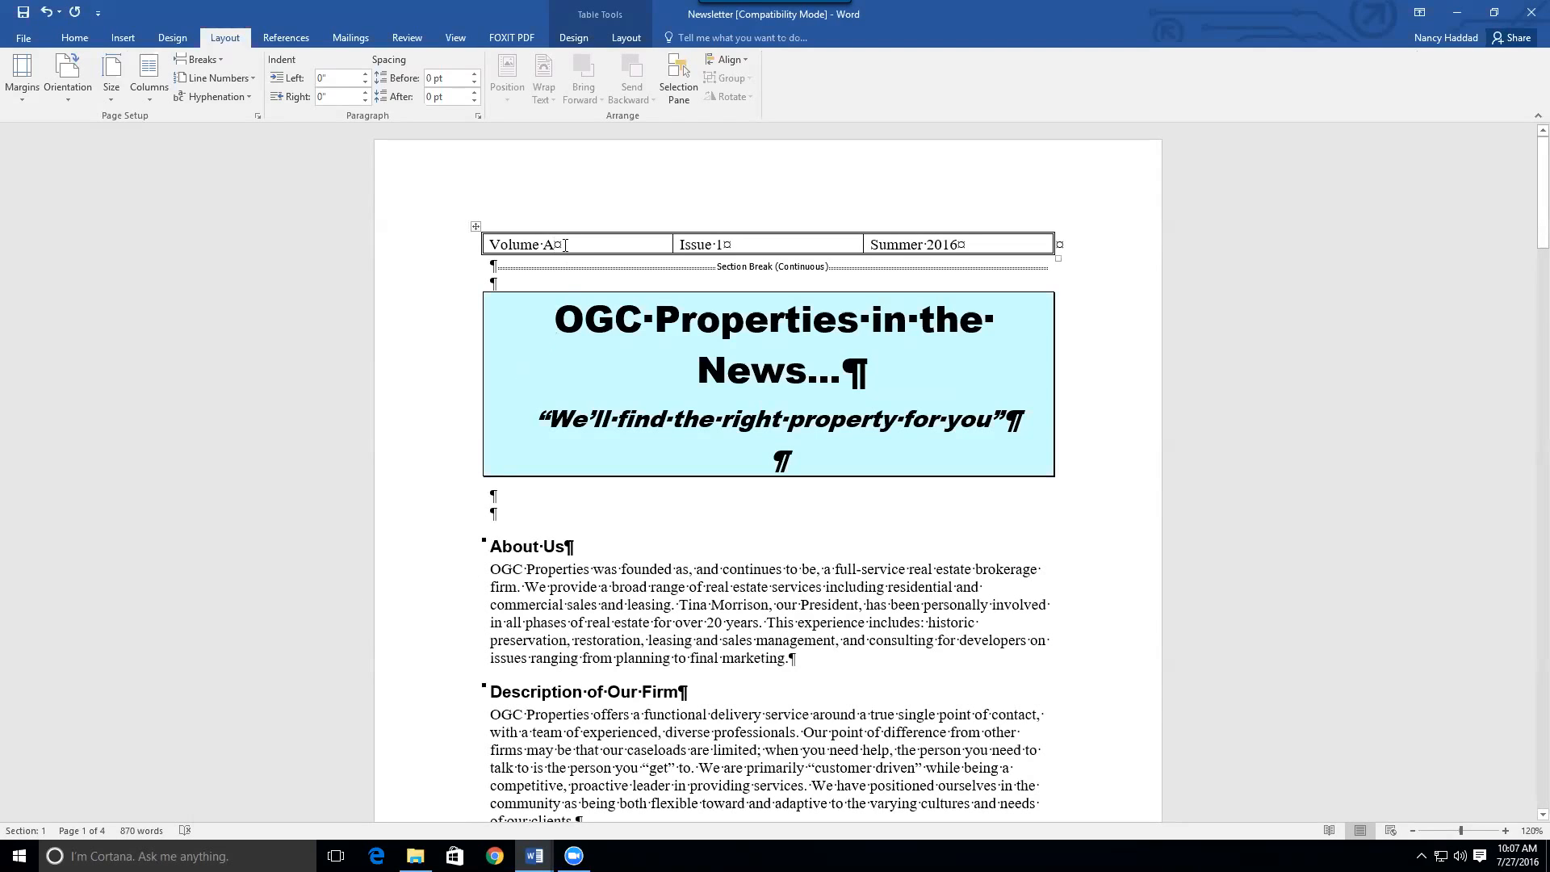
Add a continuous section break below the title banner, making the banner Section 2
click(556, 331)
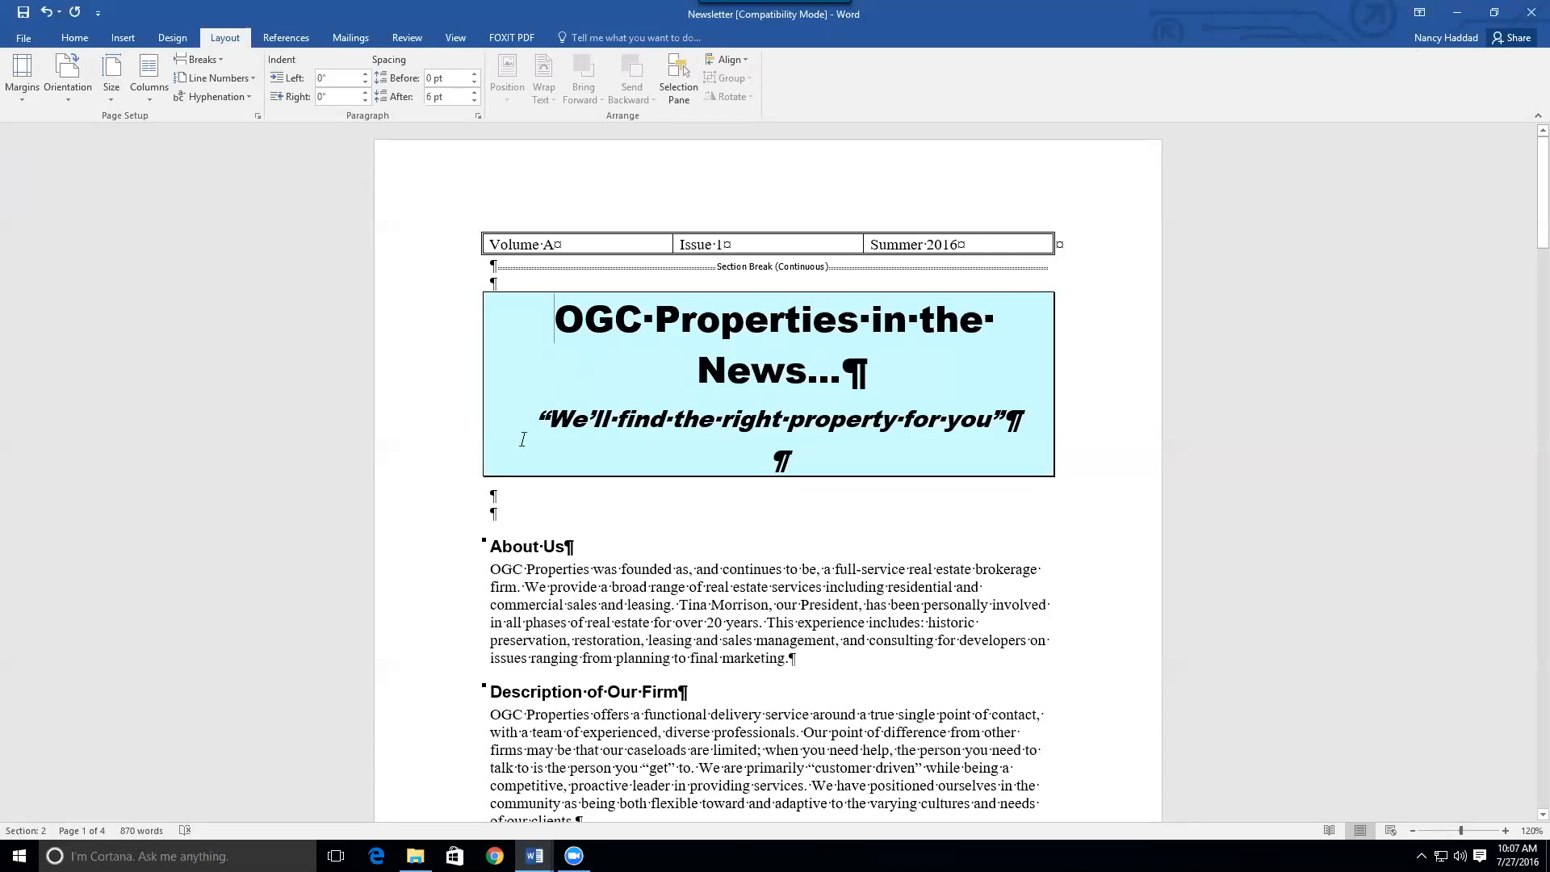
click(494, 512)
click(202, 59)
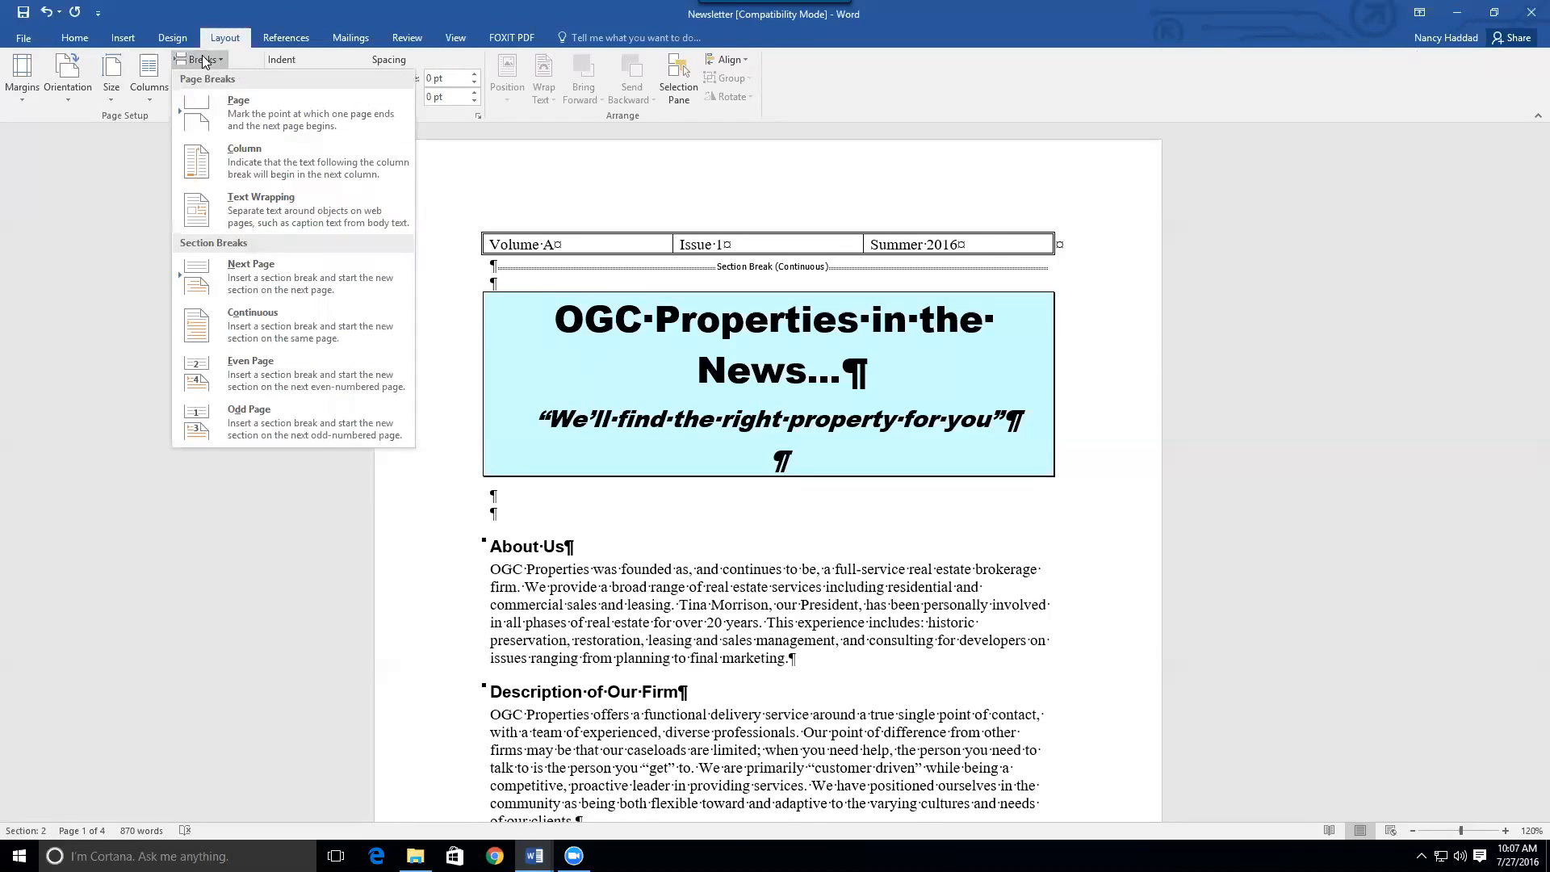
click(245, 333)
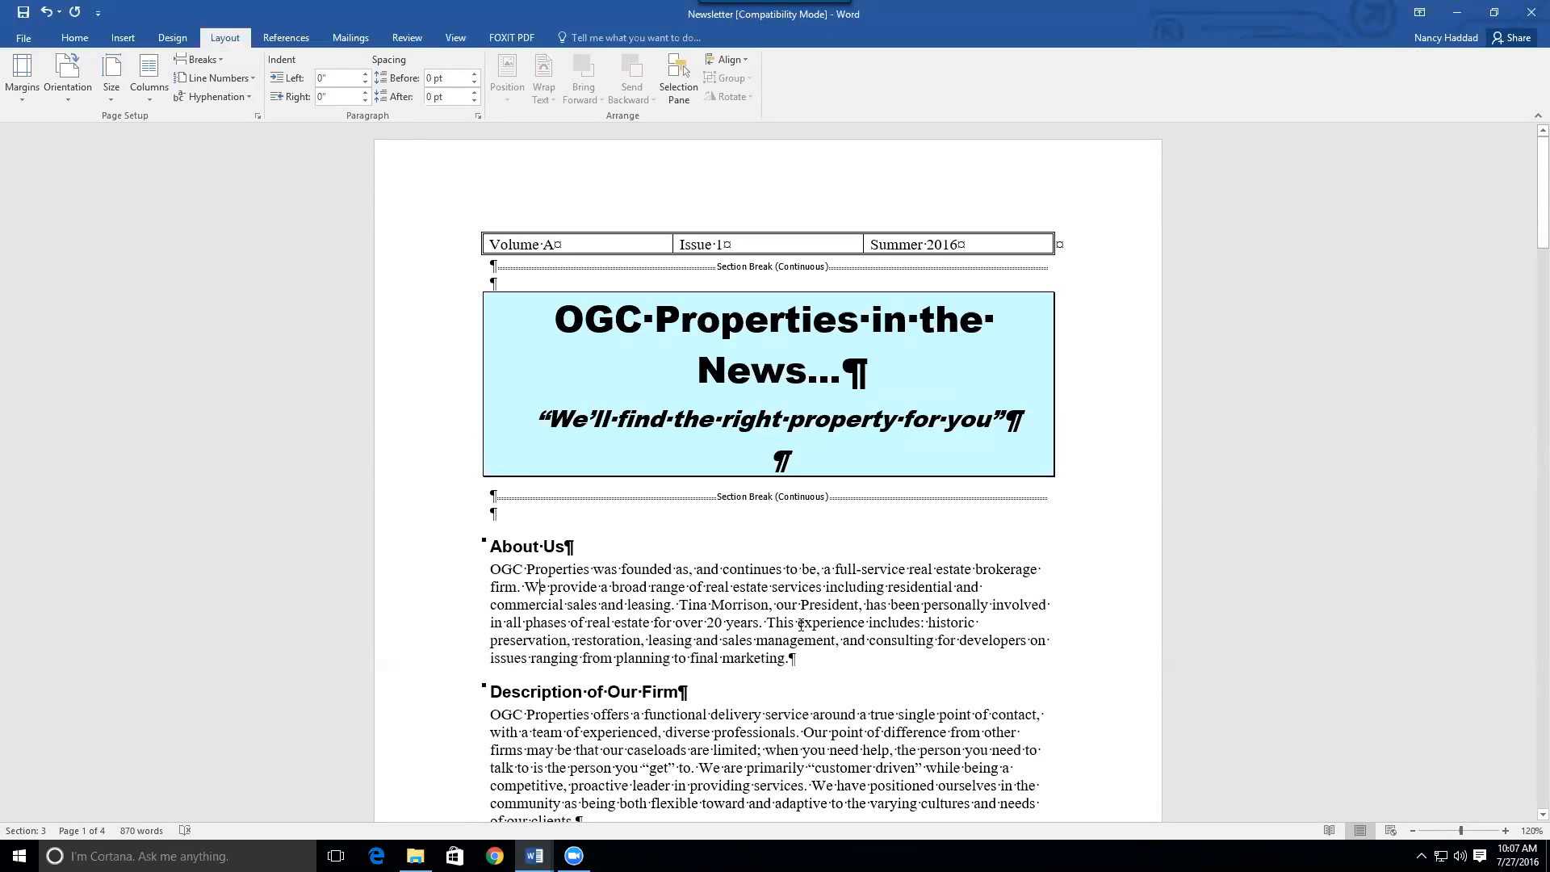
click(699, 364)
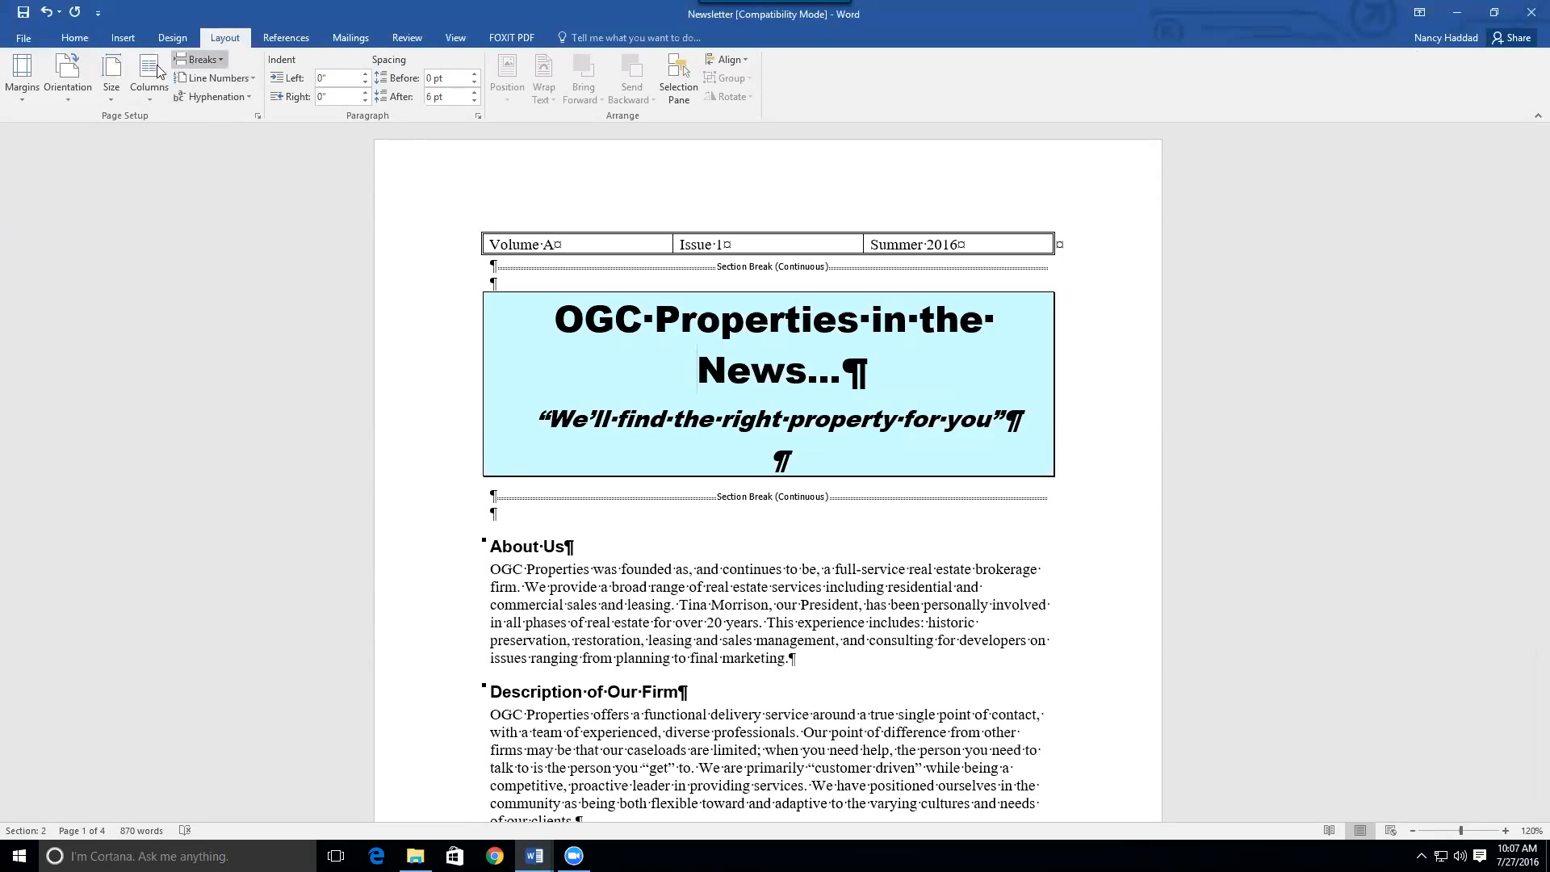
Set the banner section's left and right margins to 1" through Custom Margins, applied to this section
click(22, 77)
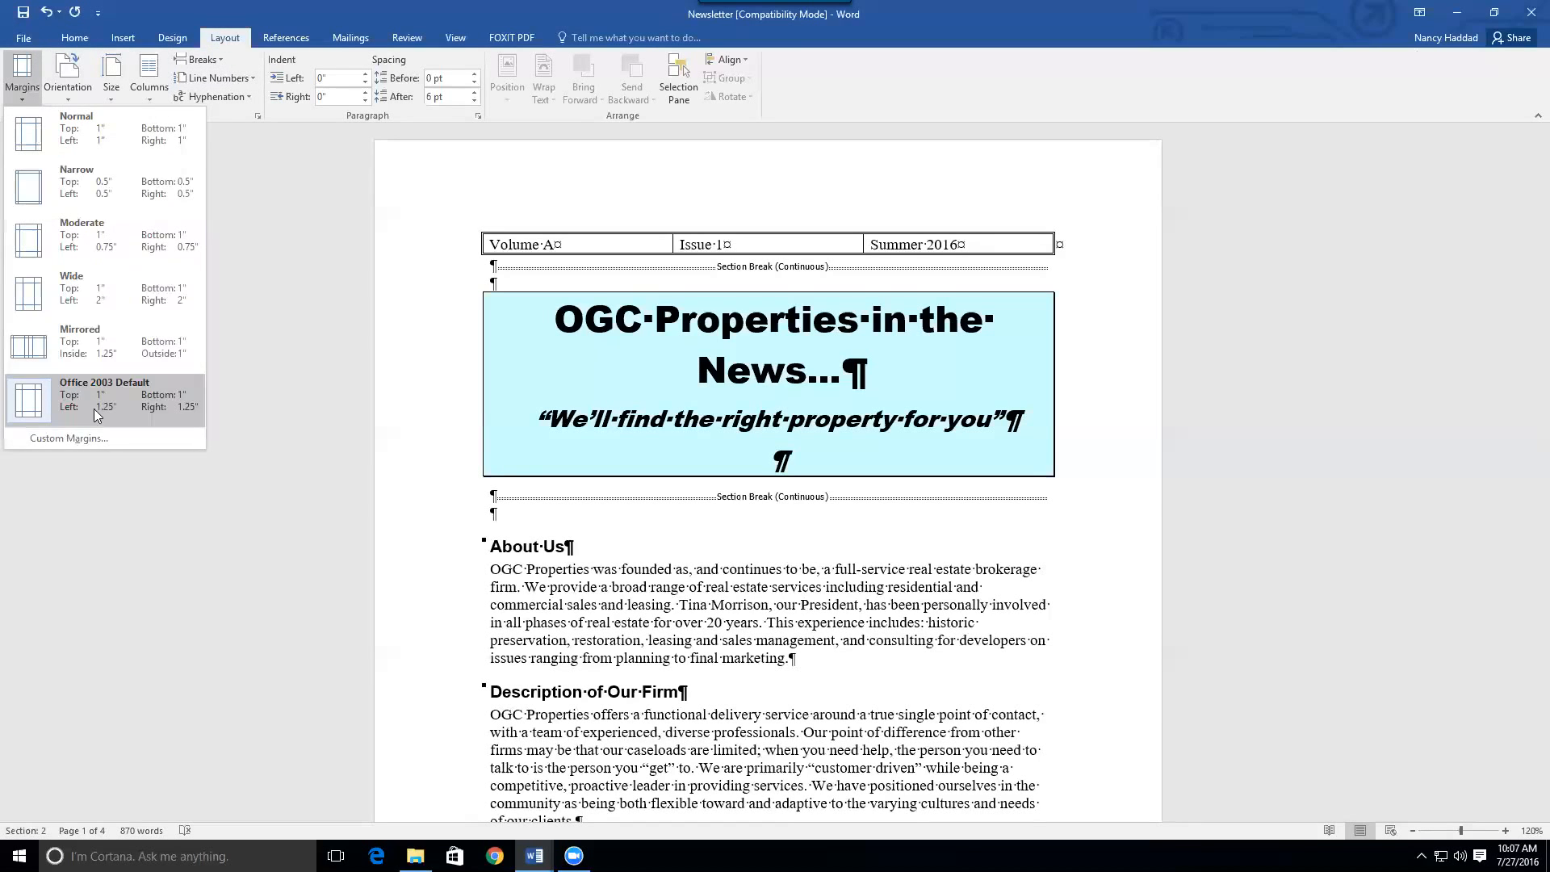
click(87, 436)
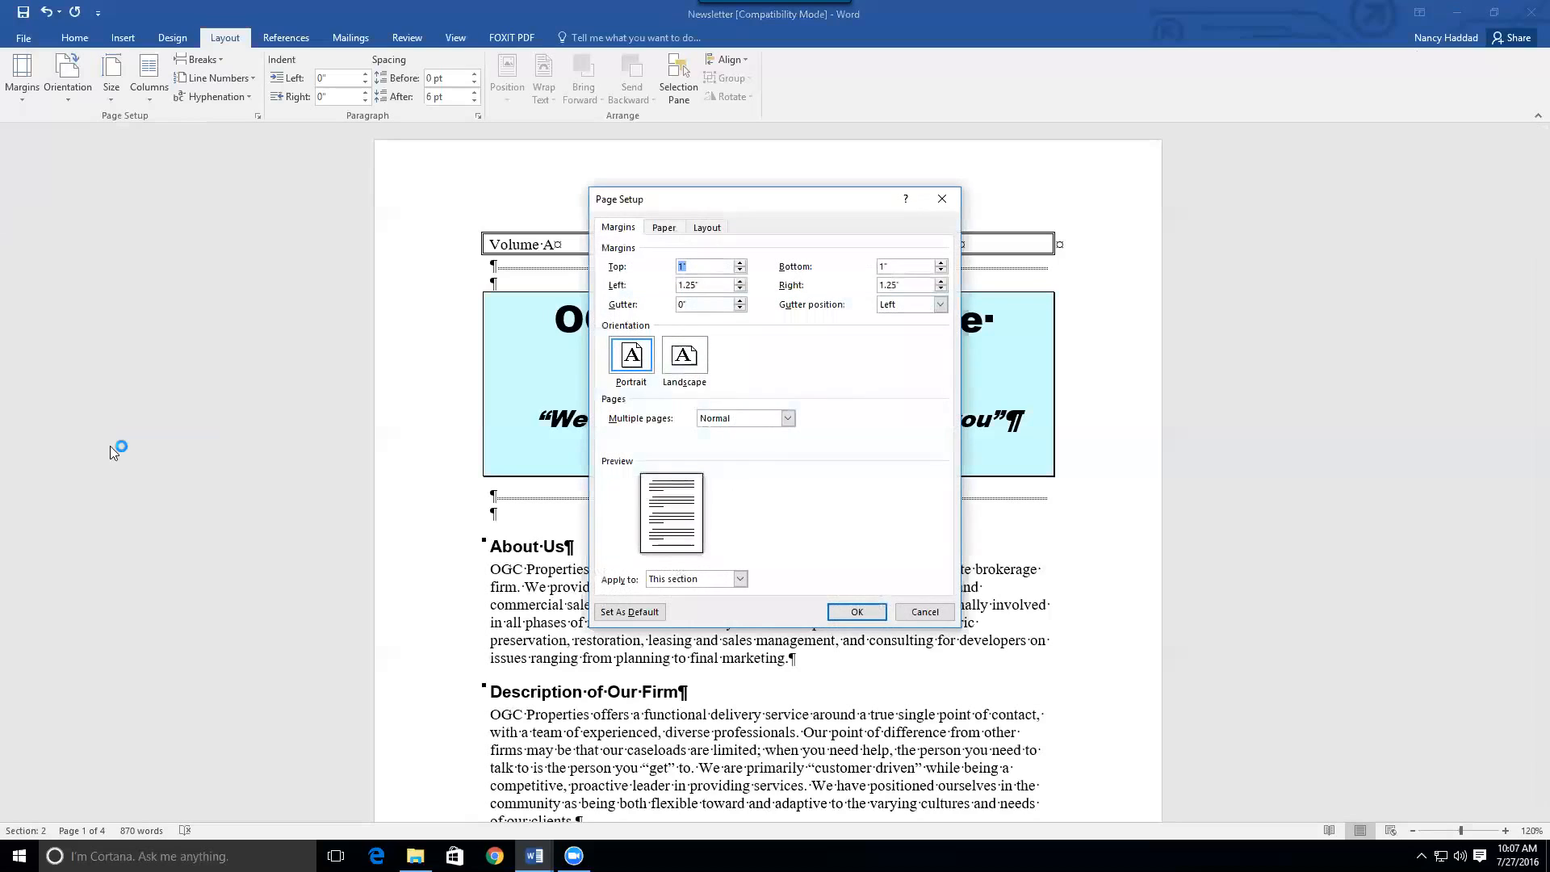
click(700, 283)
key(BackSpace)
key(BackSpace)
key(BackSpace)
click(902, 284)
key(BackSpace)
key(BackSpace)
click(855, 611)
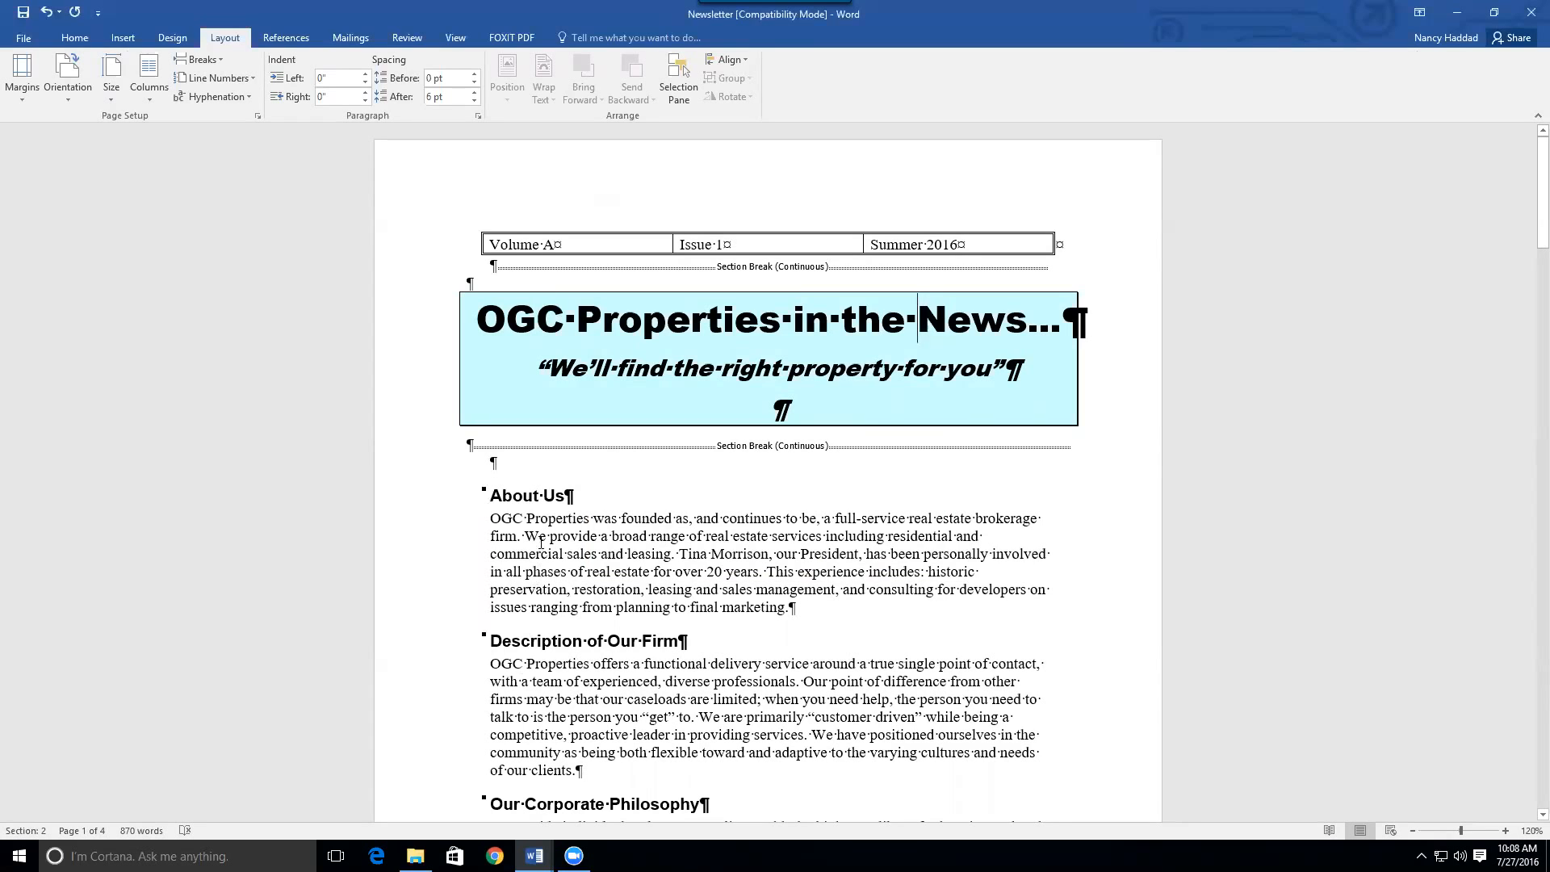
Type 'OGC Properties' in the page header and add a ™ symbol after it
double_click(515, 179)
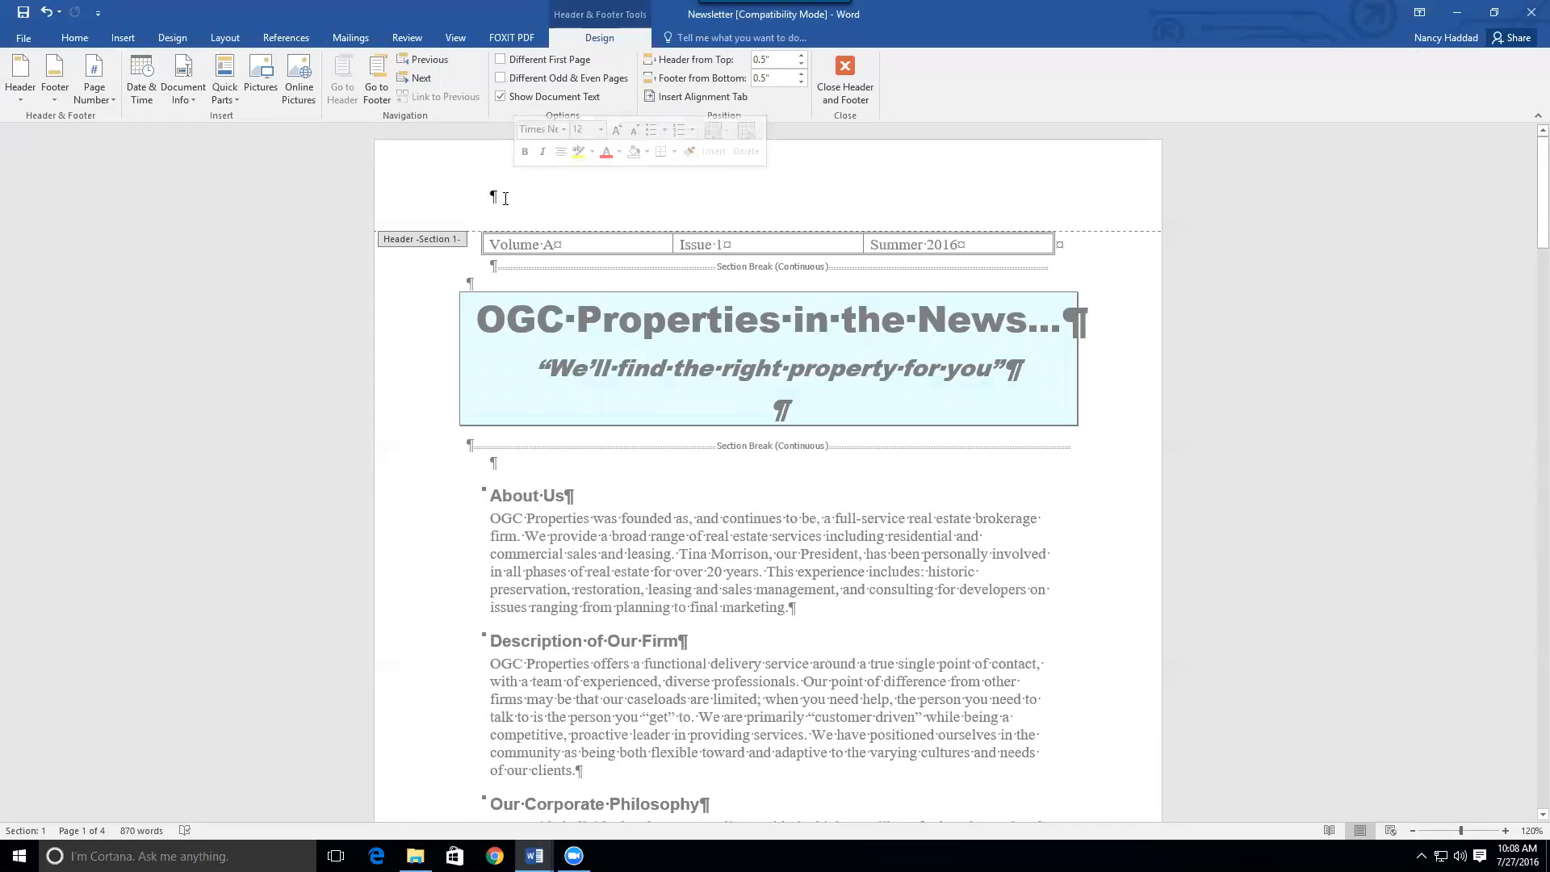
text(OG)
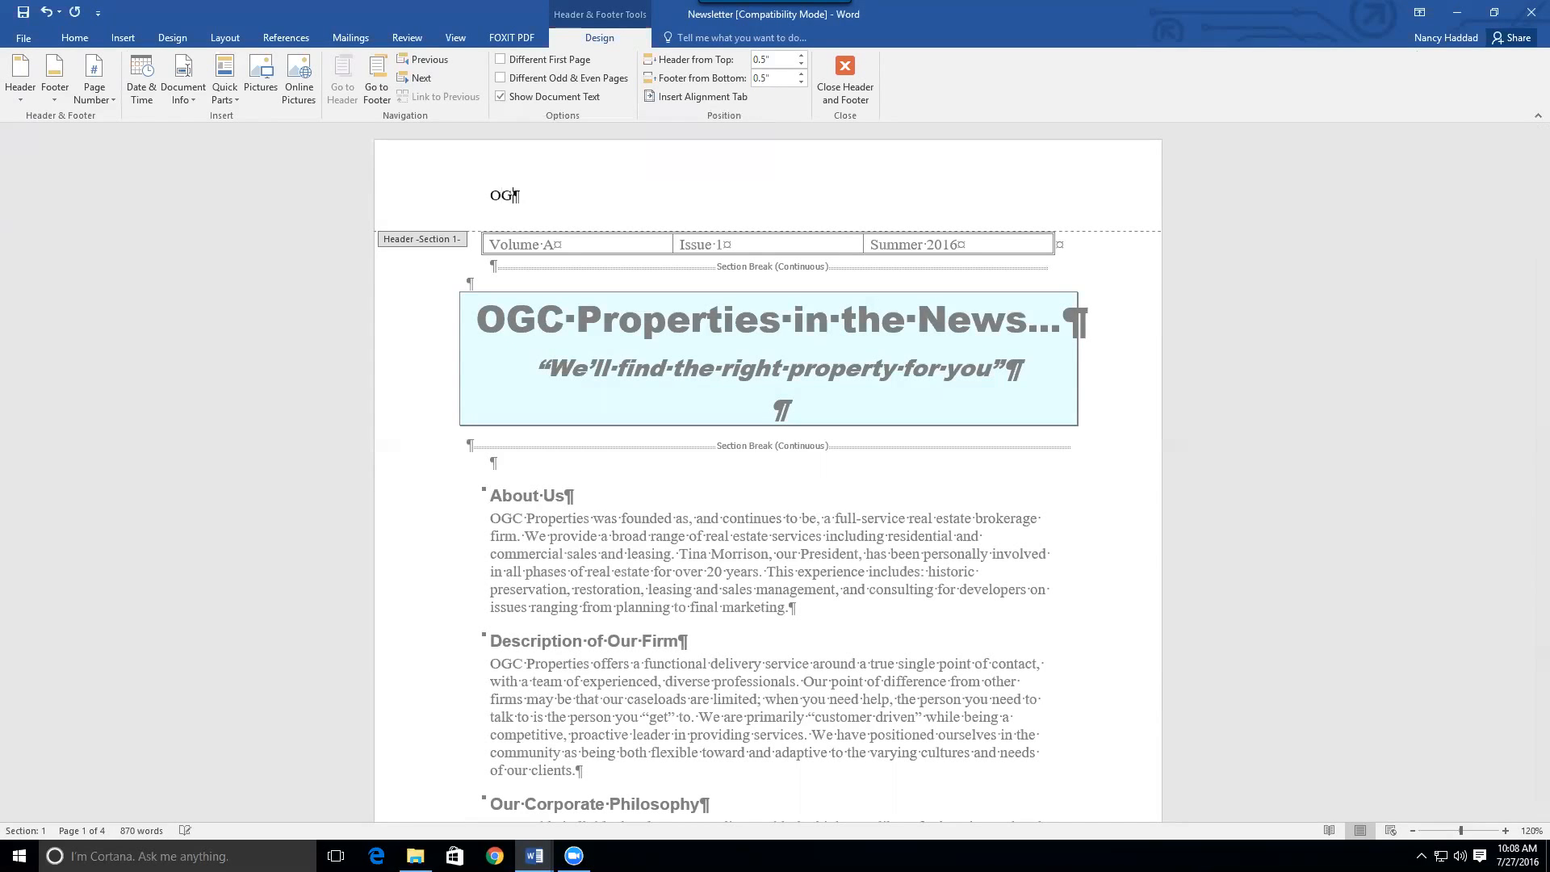
text(C Properties)
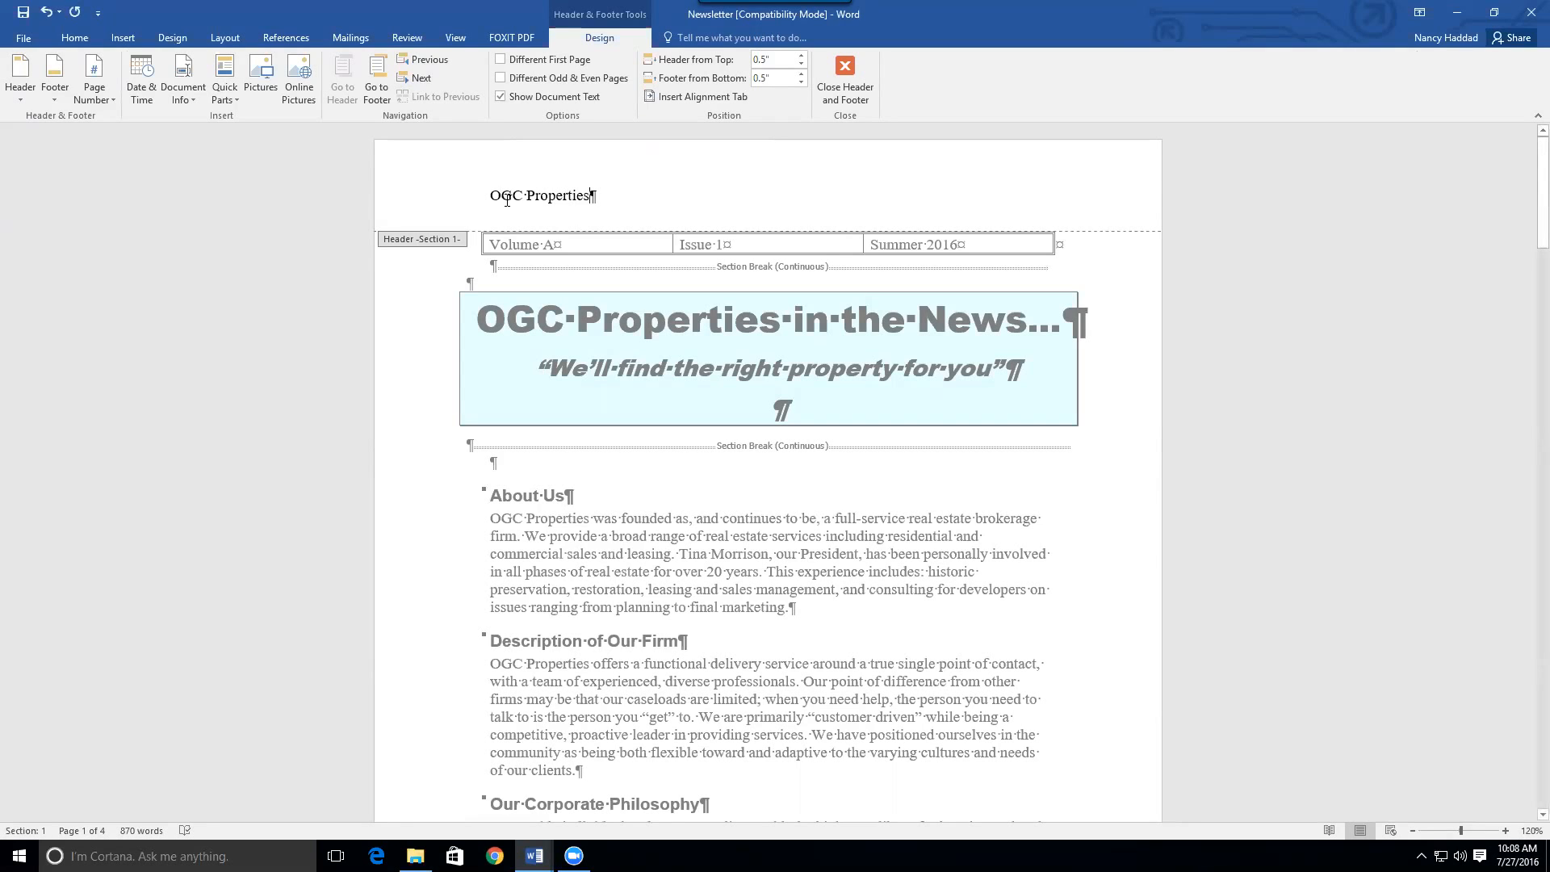
click(122, 38)
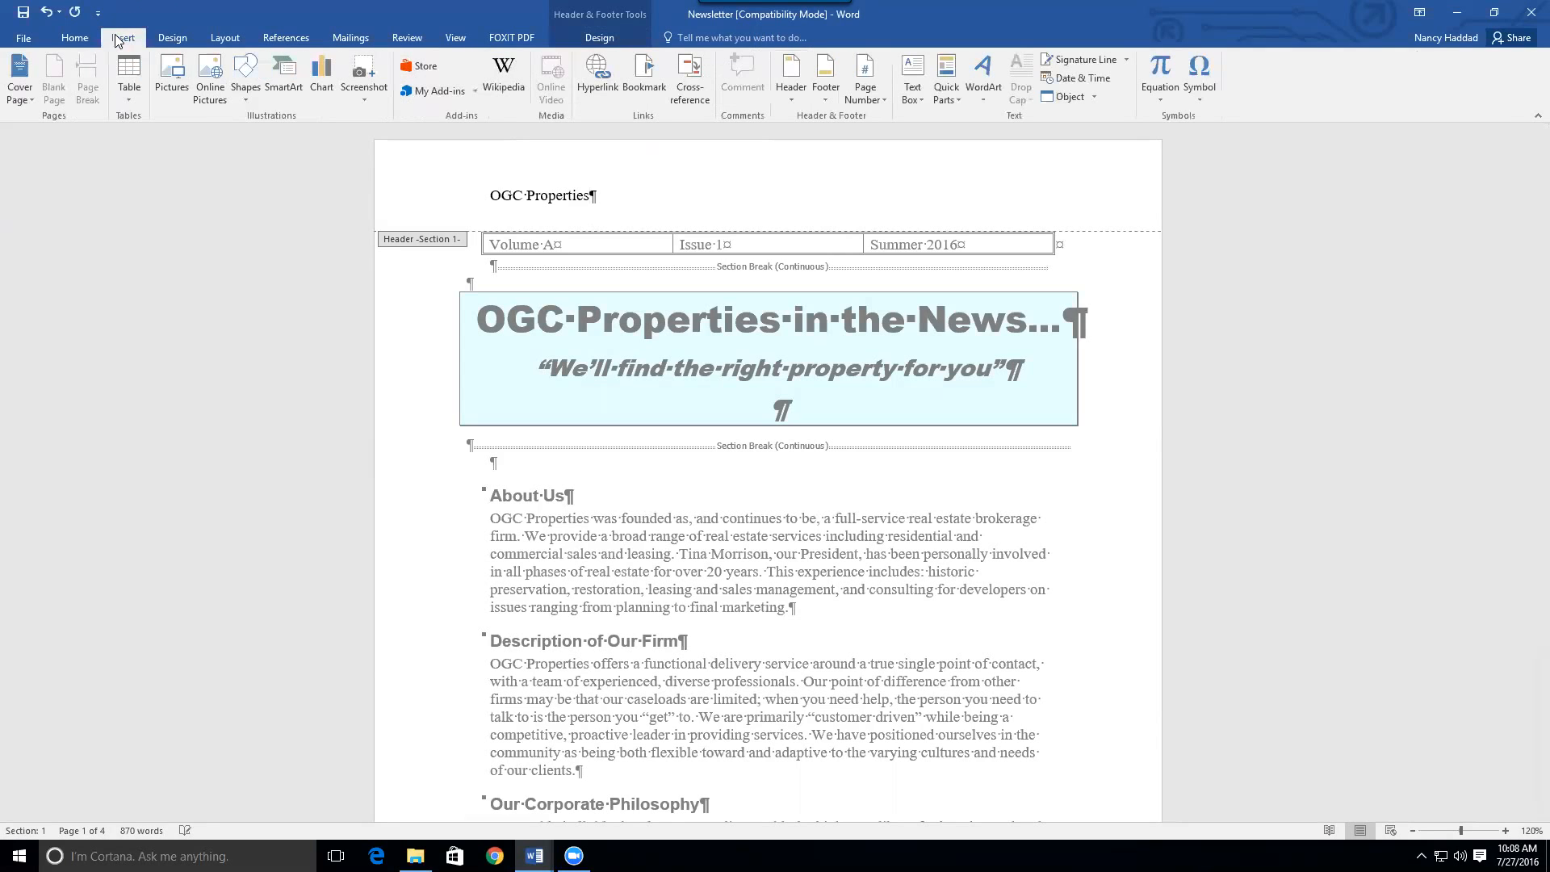
click(1198, 97)
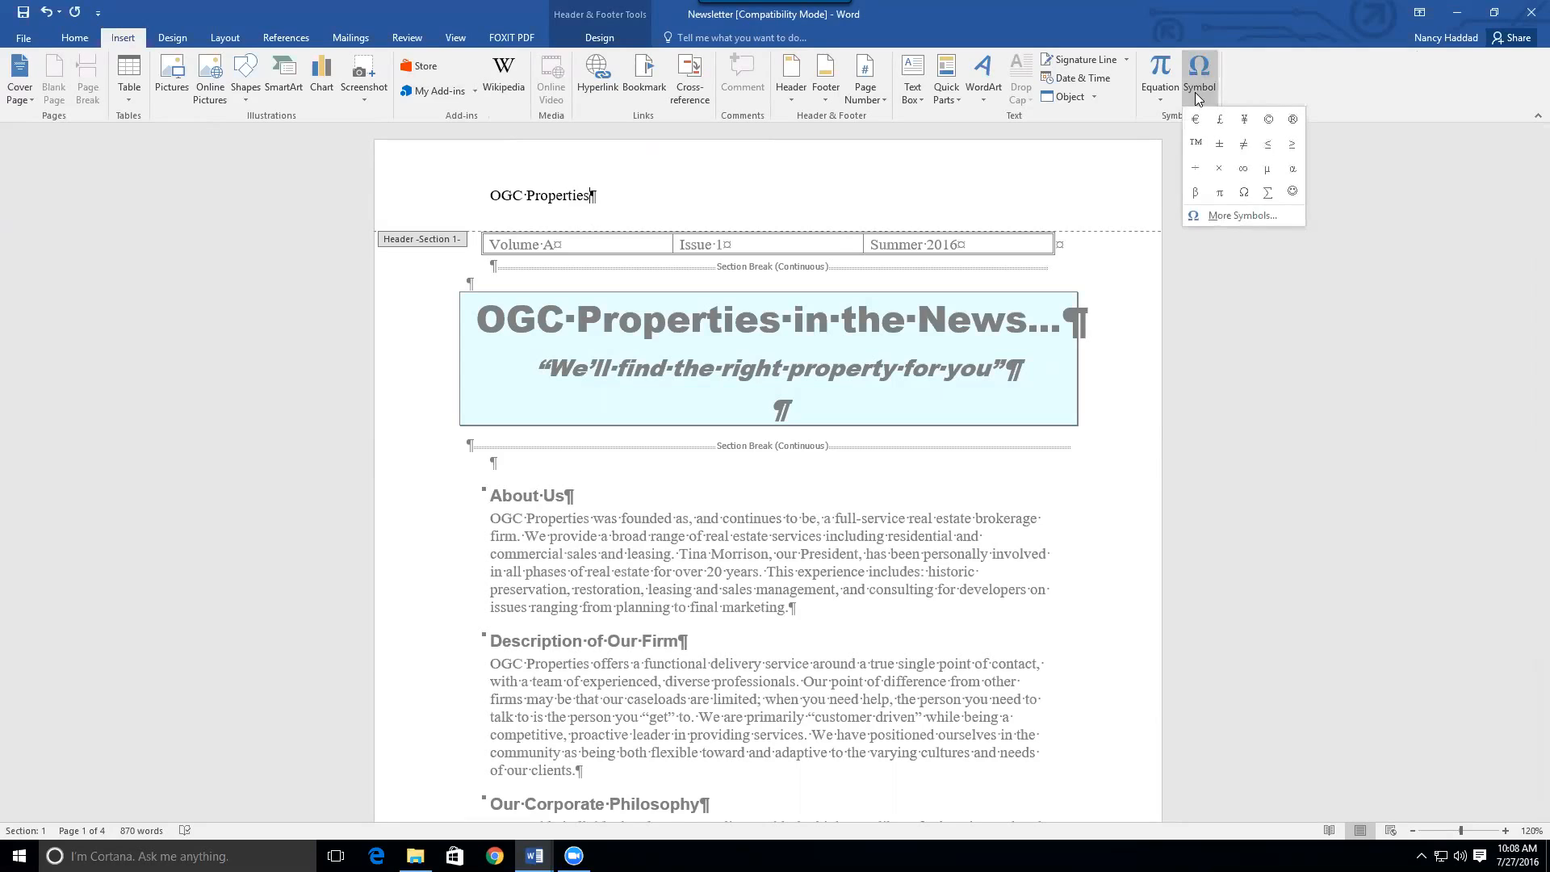
click(1195, 143)
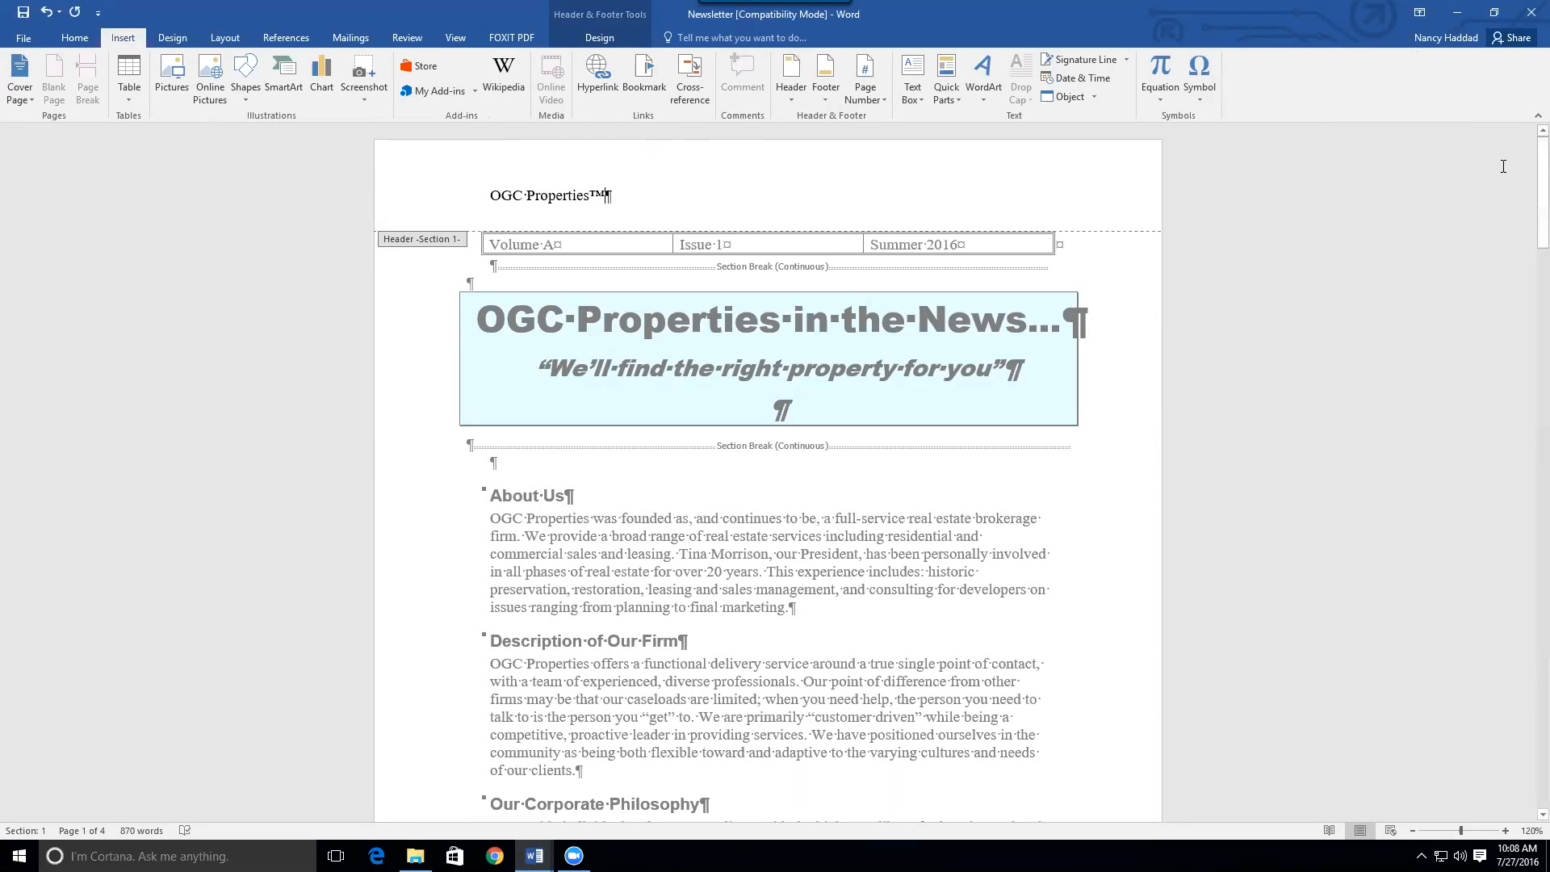
drag(1542, 186, 1538, 328)
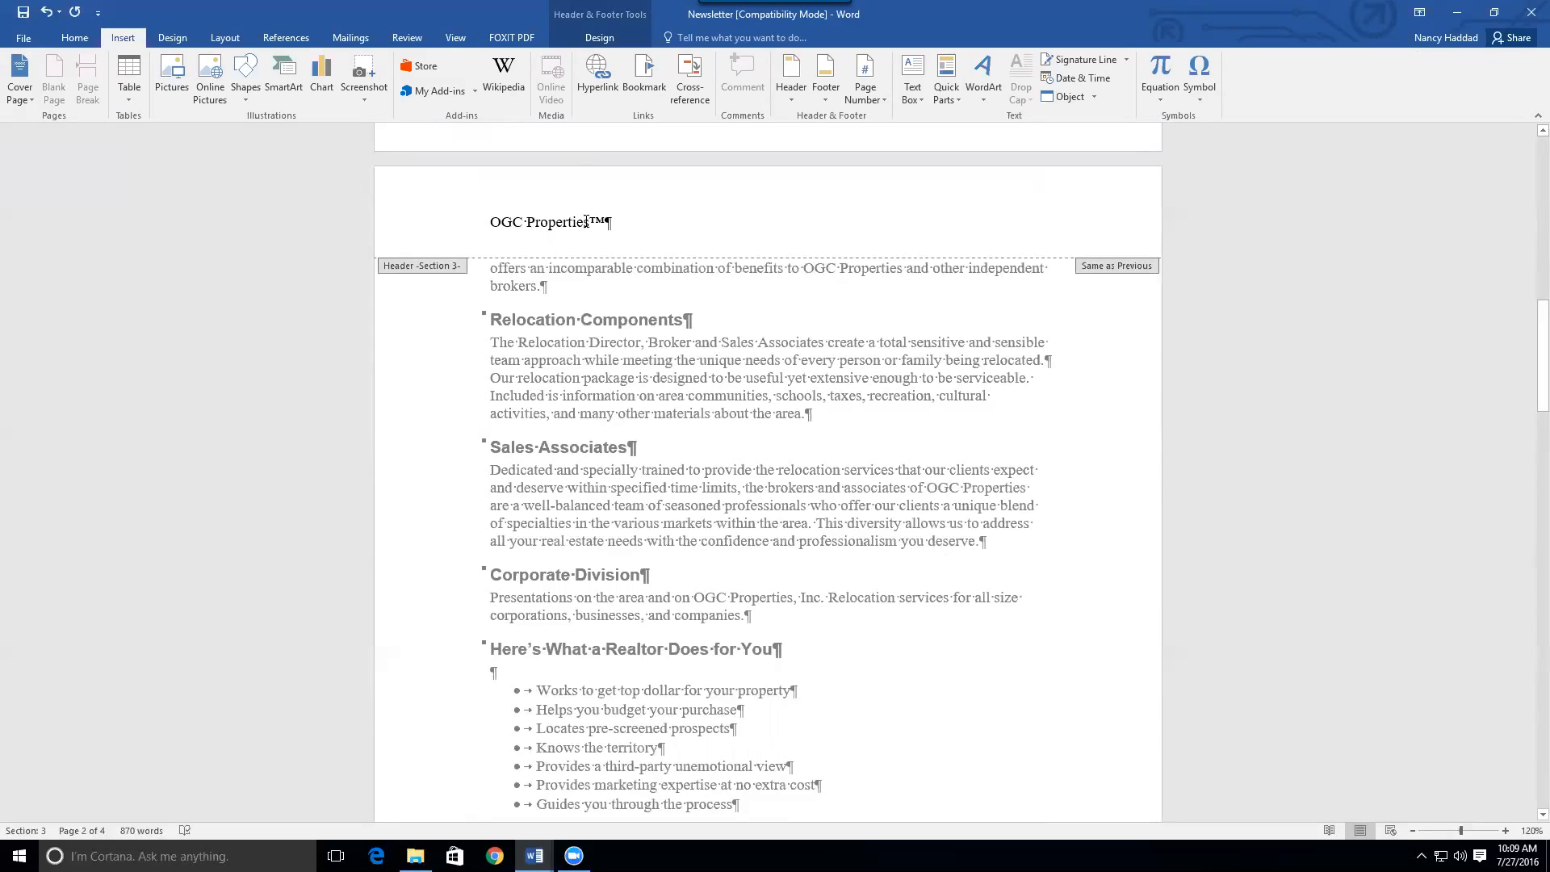
Unlink the next section's header from the previous one, delete its OGC Properties™ text, and close the header
click(596, 37)
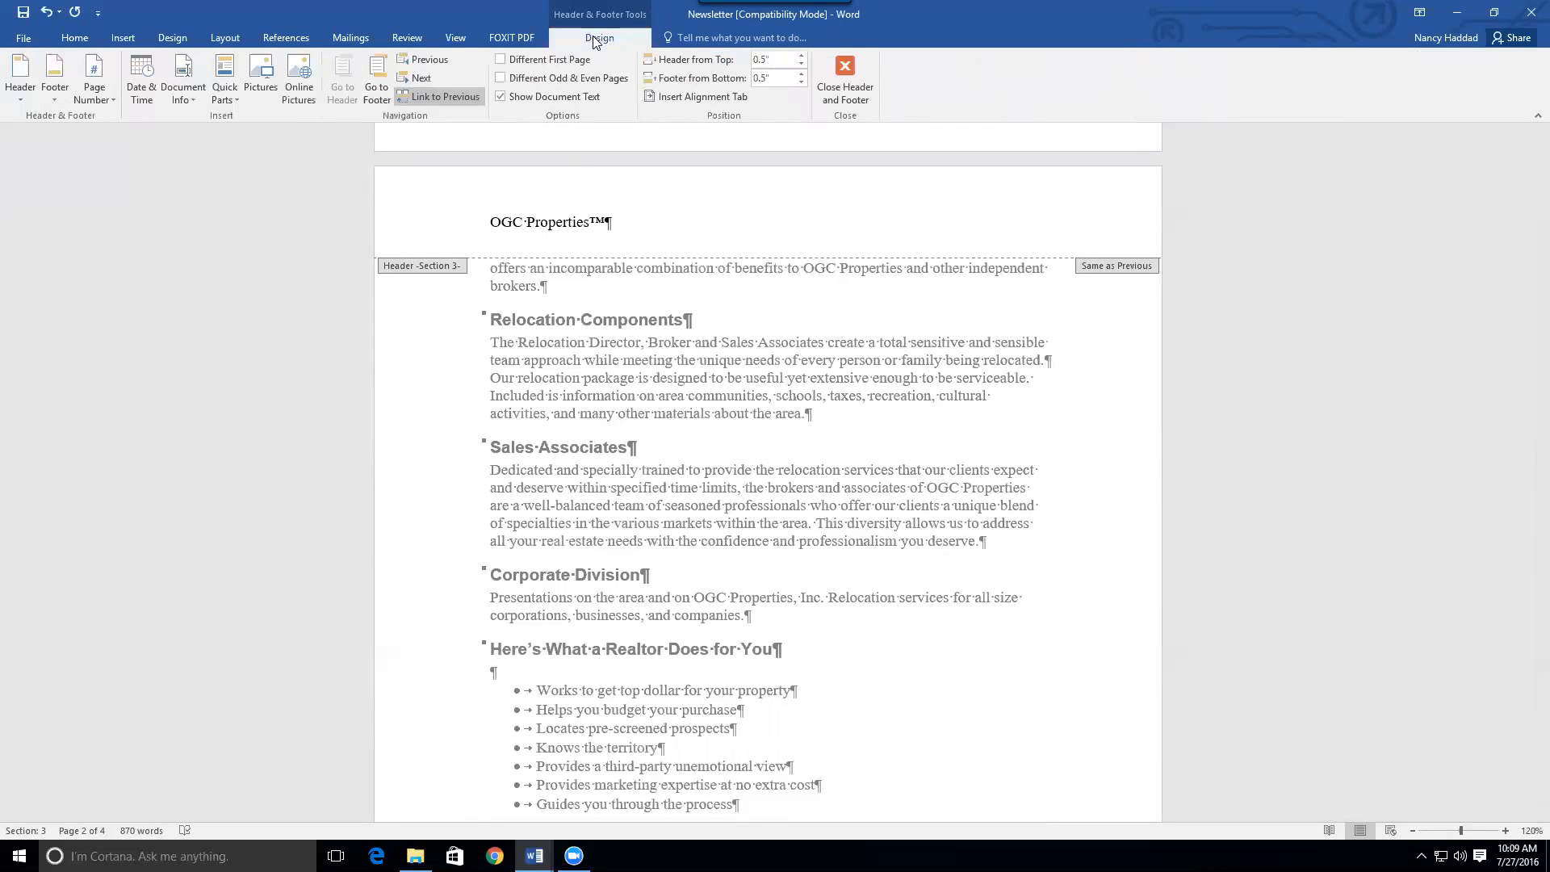
click(450, 98)
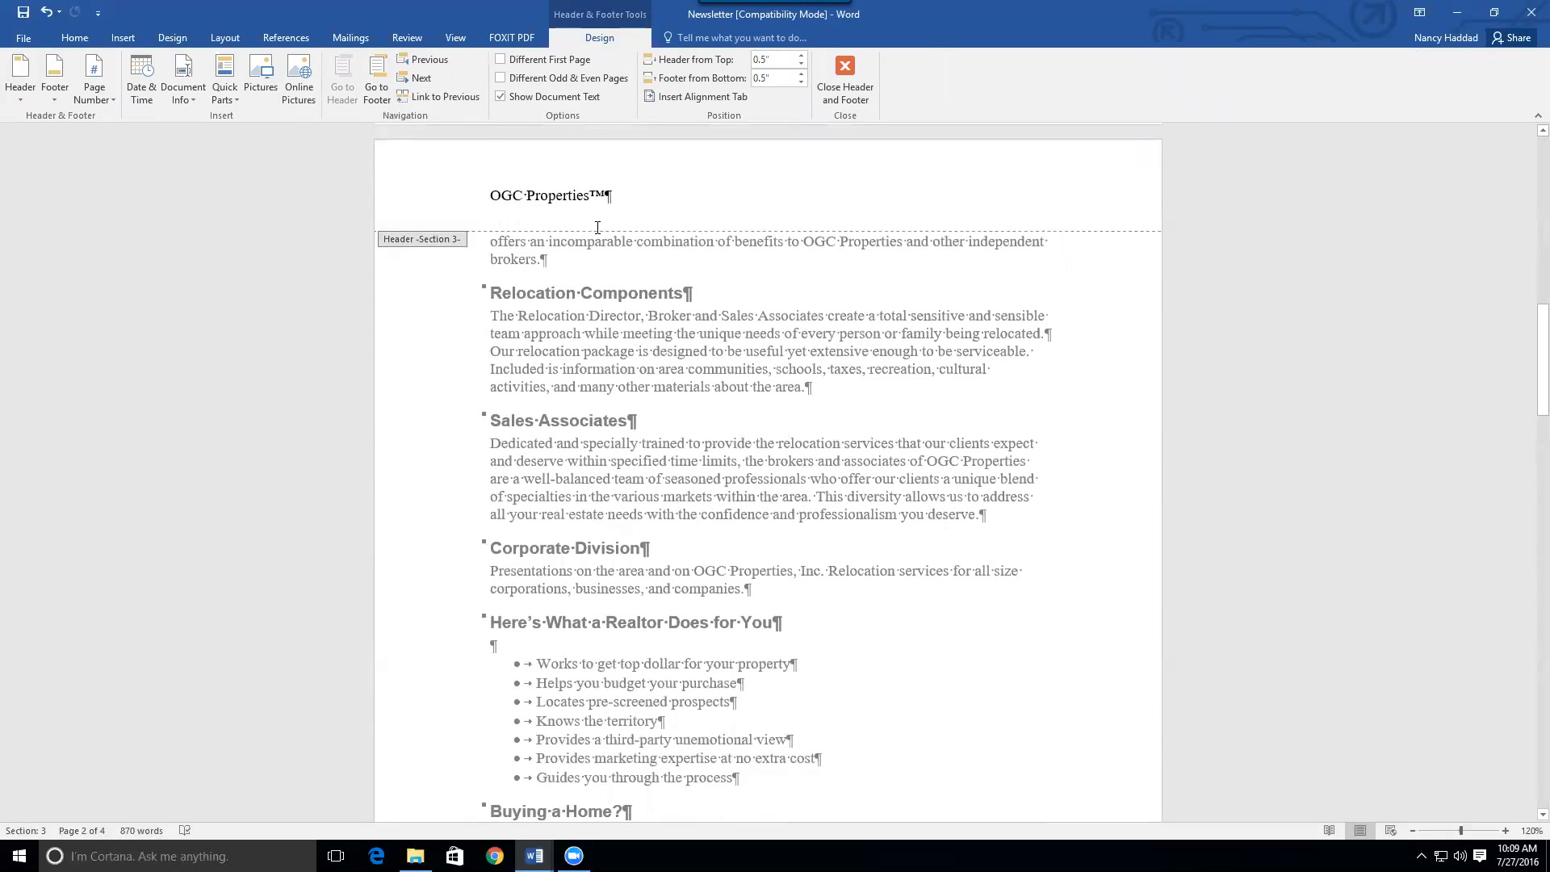
drag(604, 192, 490, 184)
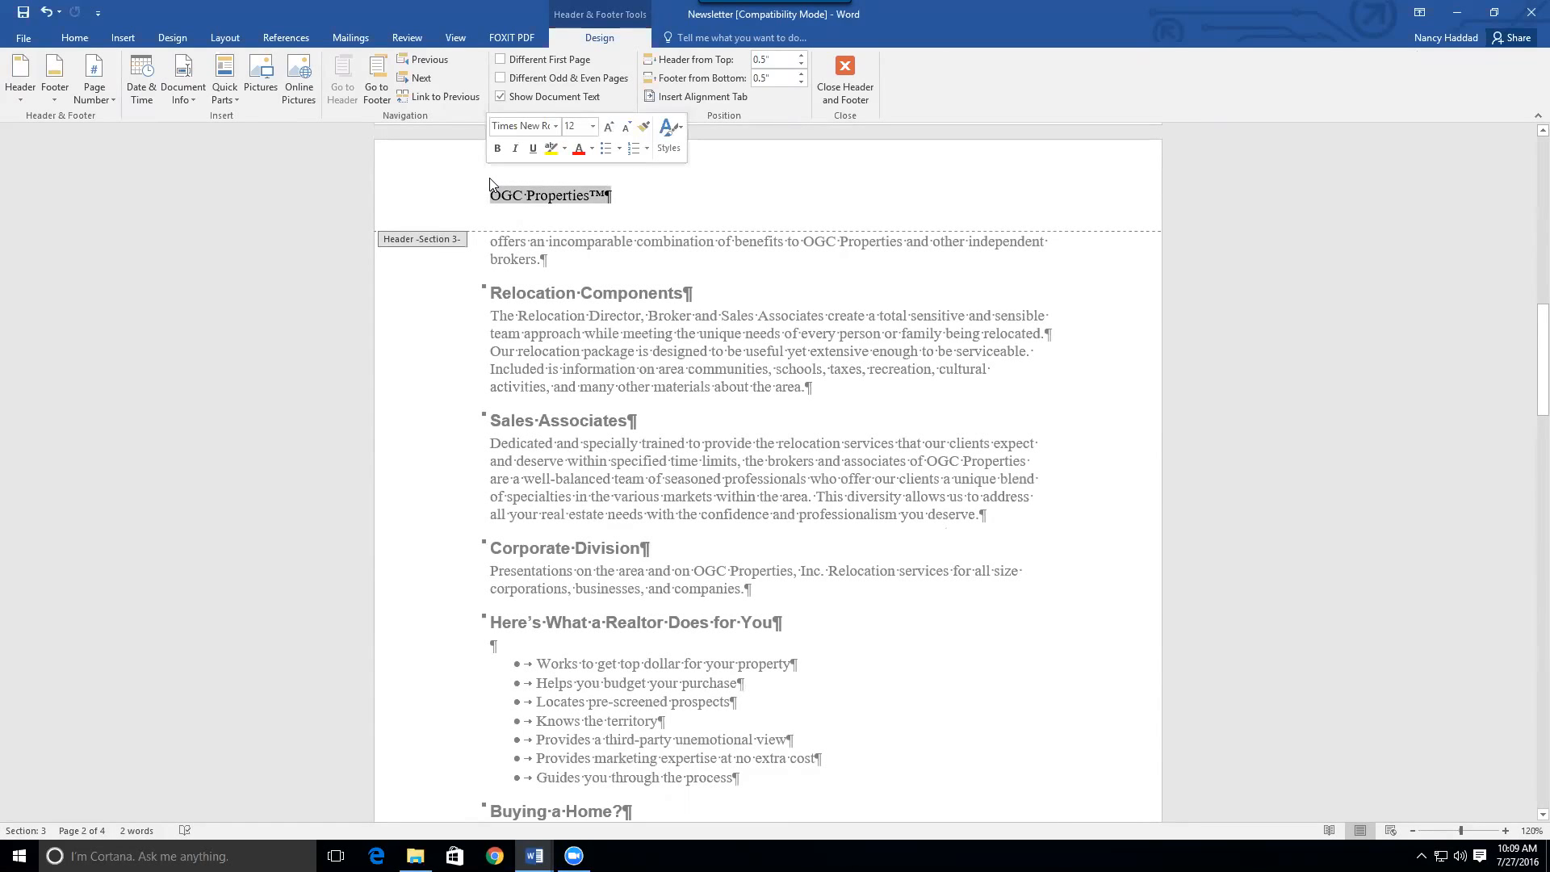
key(Delete)
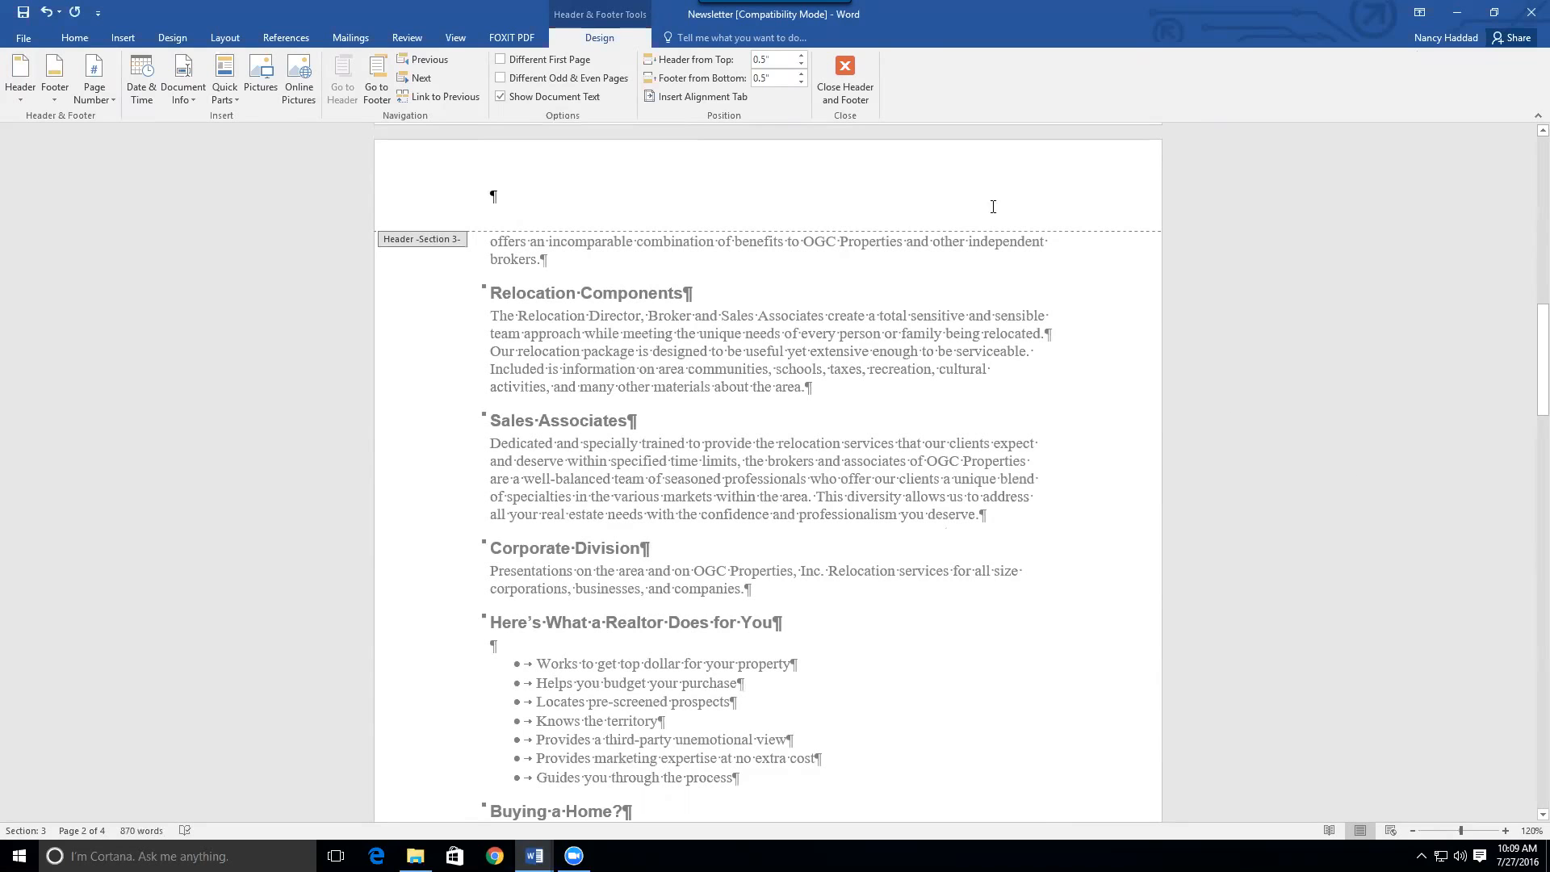
click(845, 71)
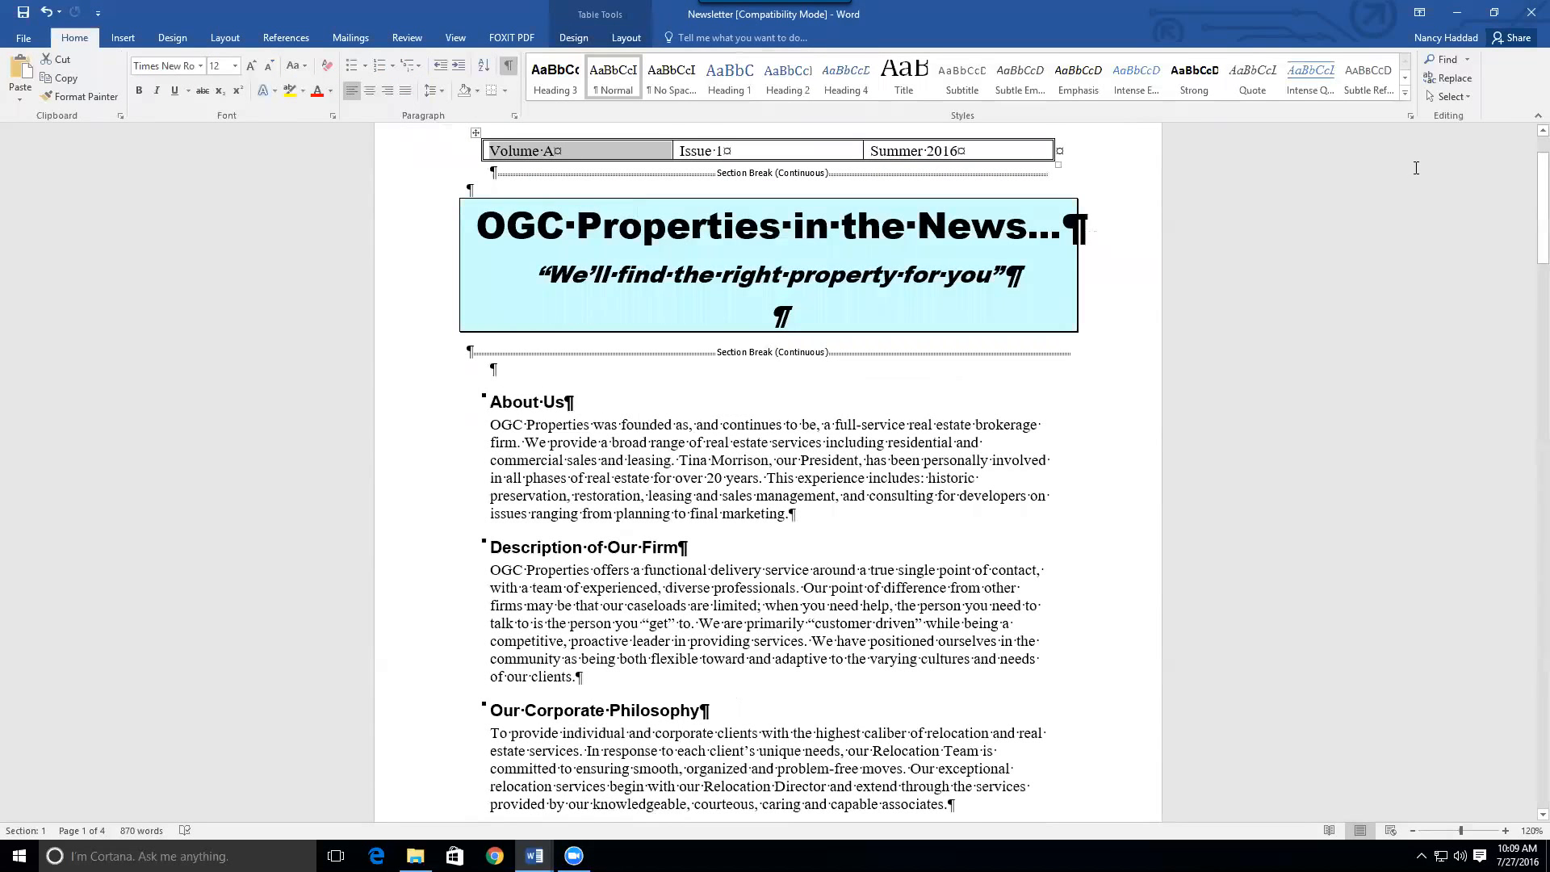
drag(1542, 208, 1482, 174)
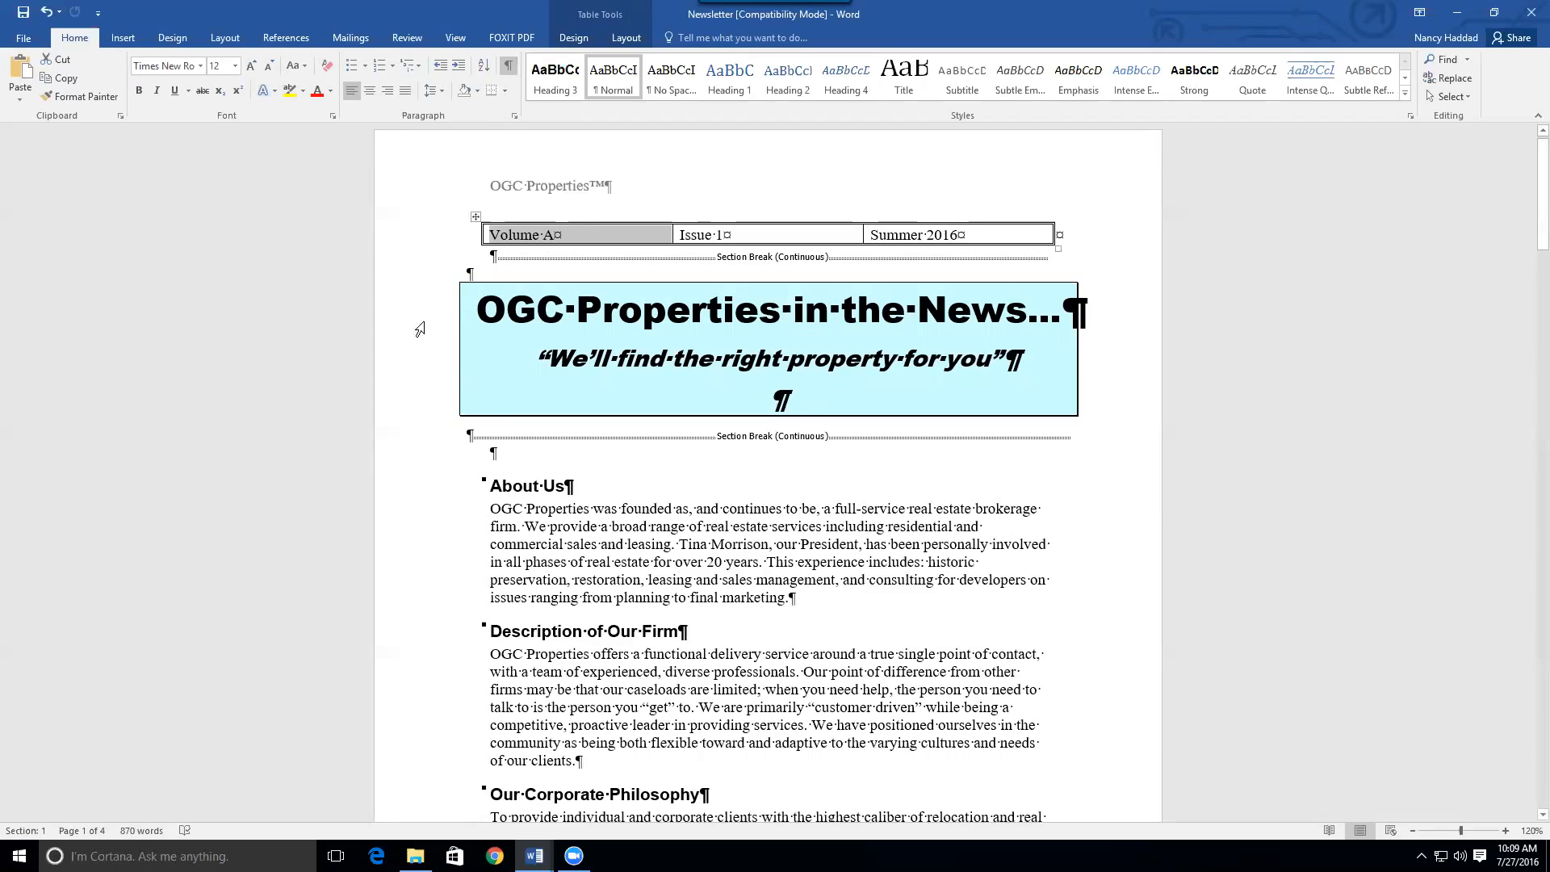
click(526, 512)
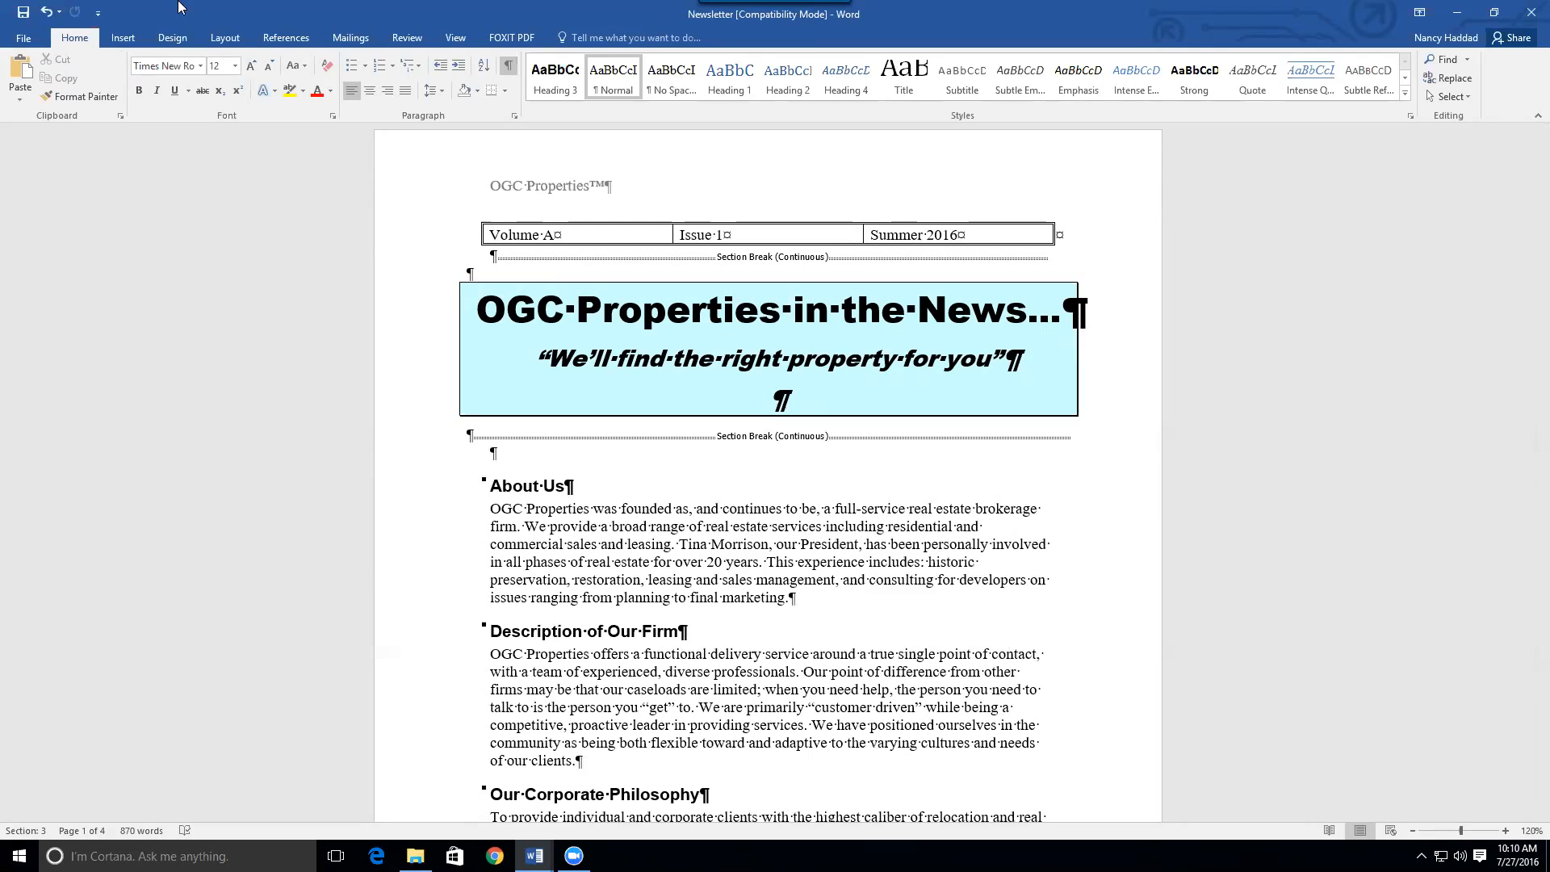
Open the Columns dropdown on the Layout tab for the About Us body section
click(220, 39)
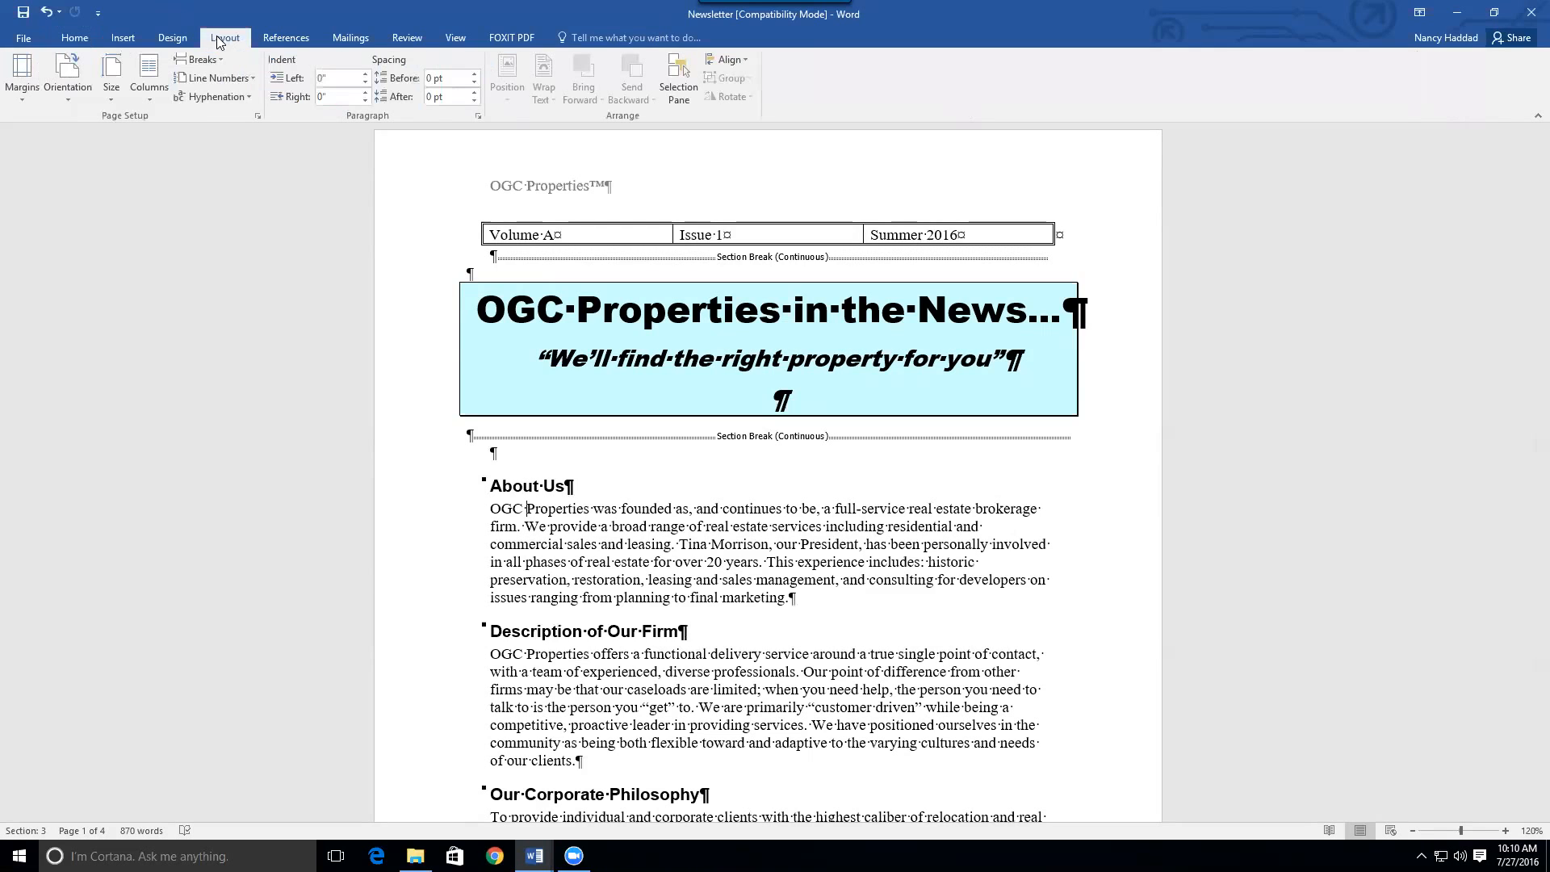
click(147, 101)
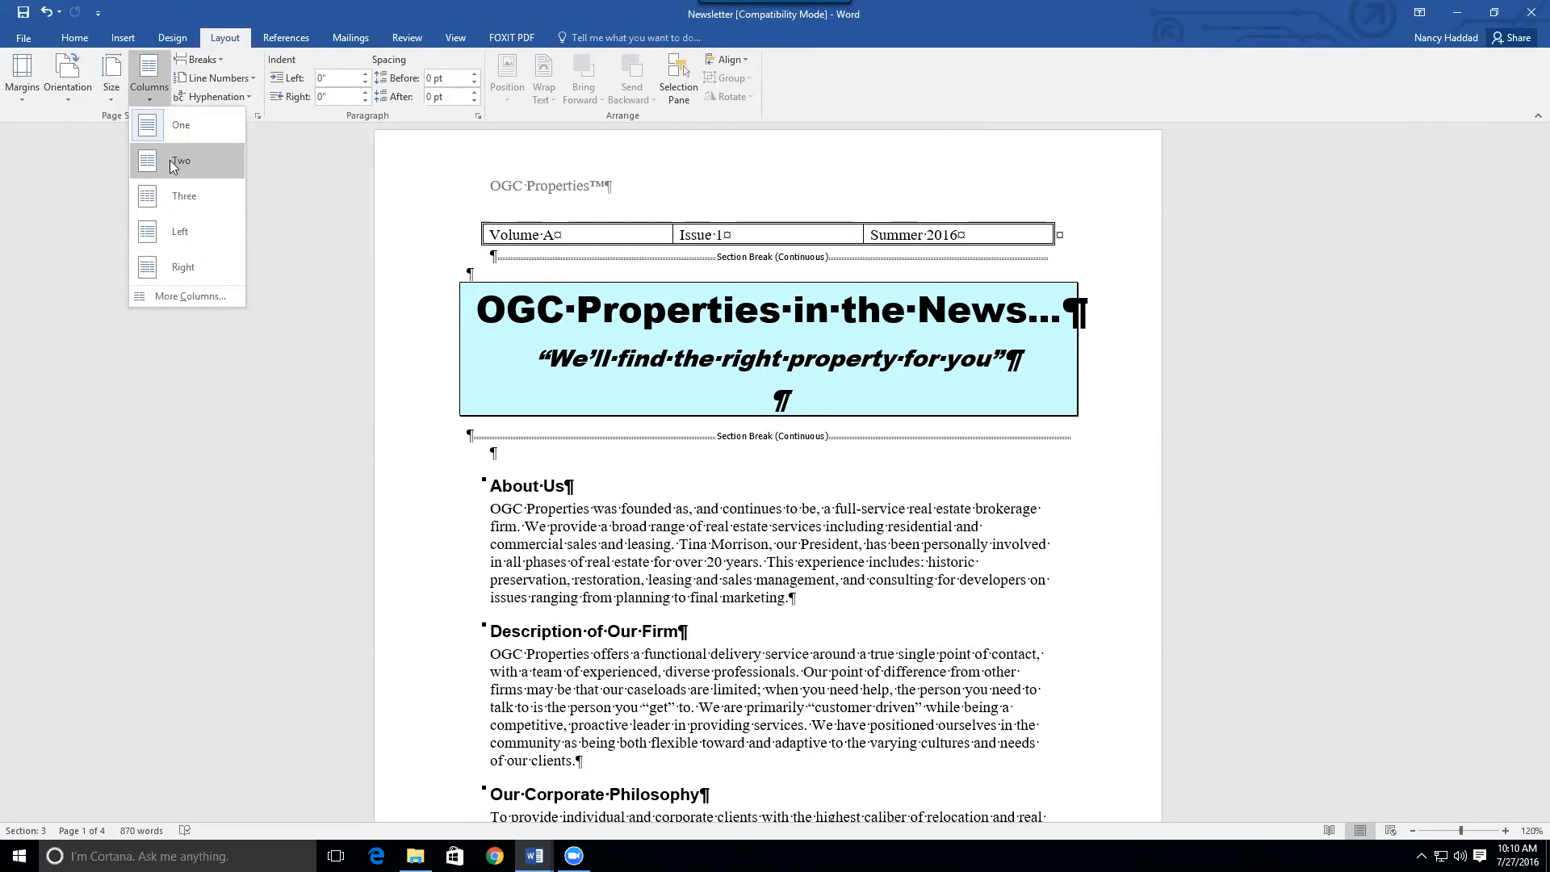
Set the section to two equal 2.75" columns, 0.5" spacing, with Line between, applied to This section
click(173, 296)
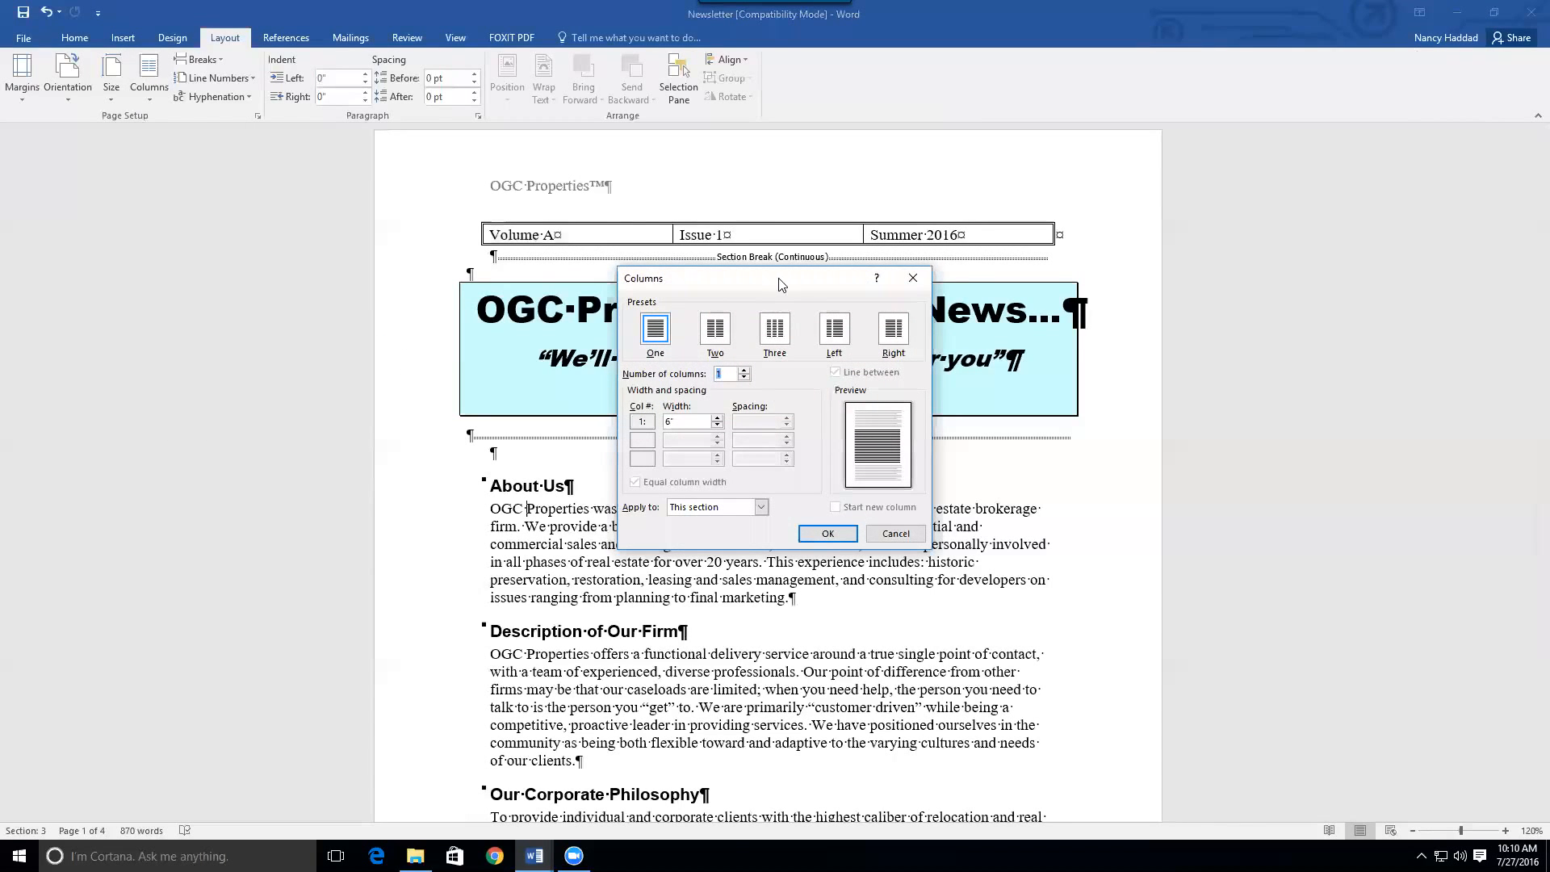
drag(781, 284, 1304, 182)
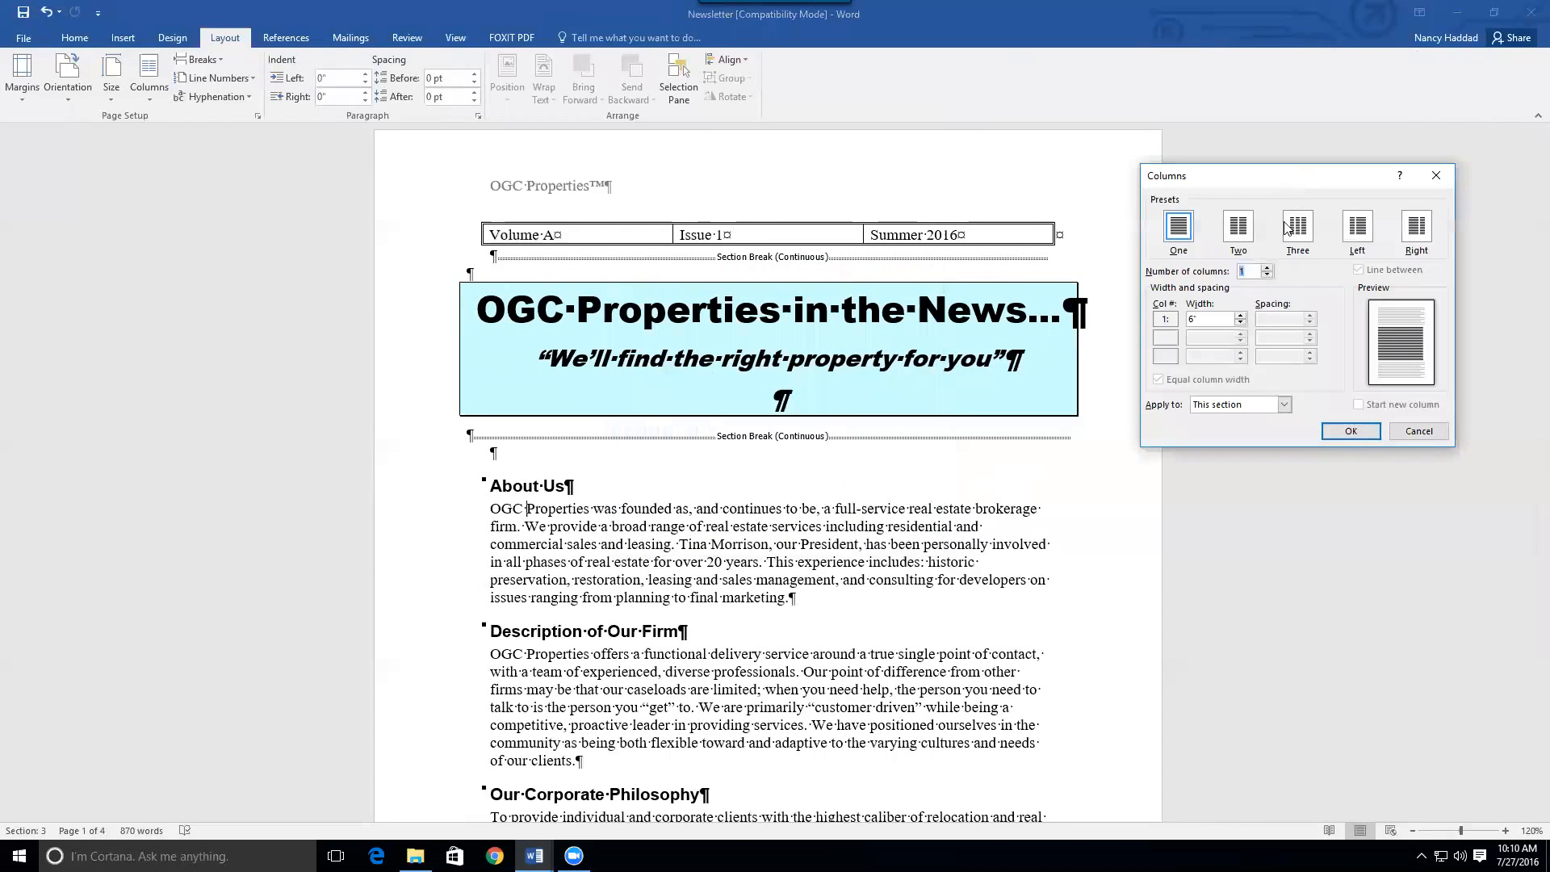
click(1240, 232)
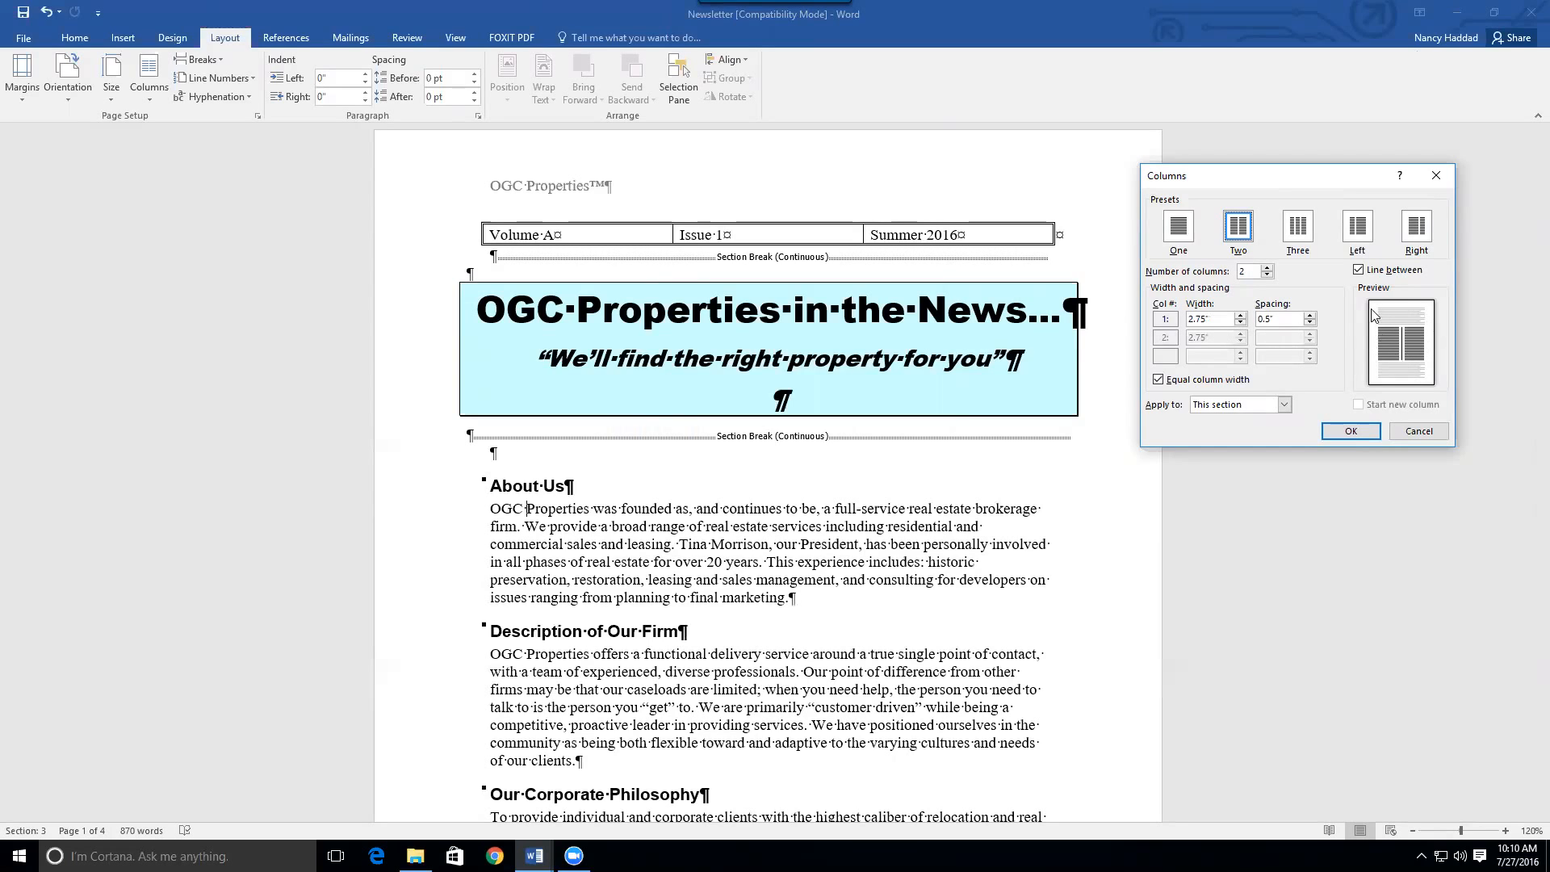
click(1359, 271)
click(1358, 271)
click(1285, 406)
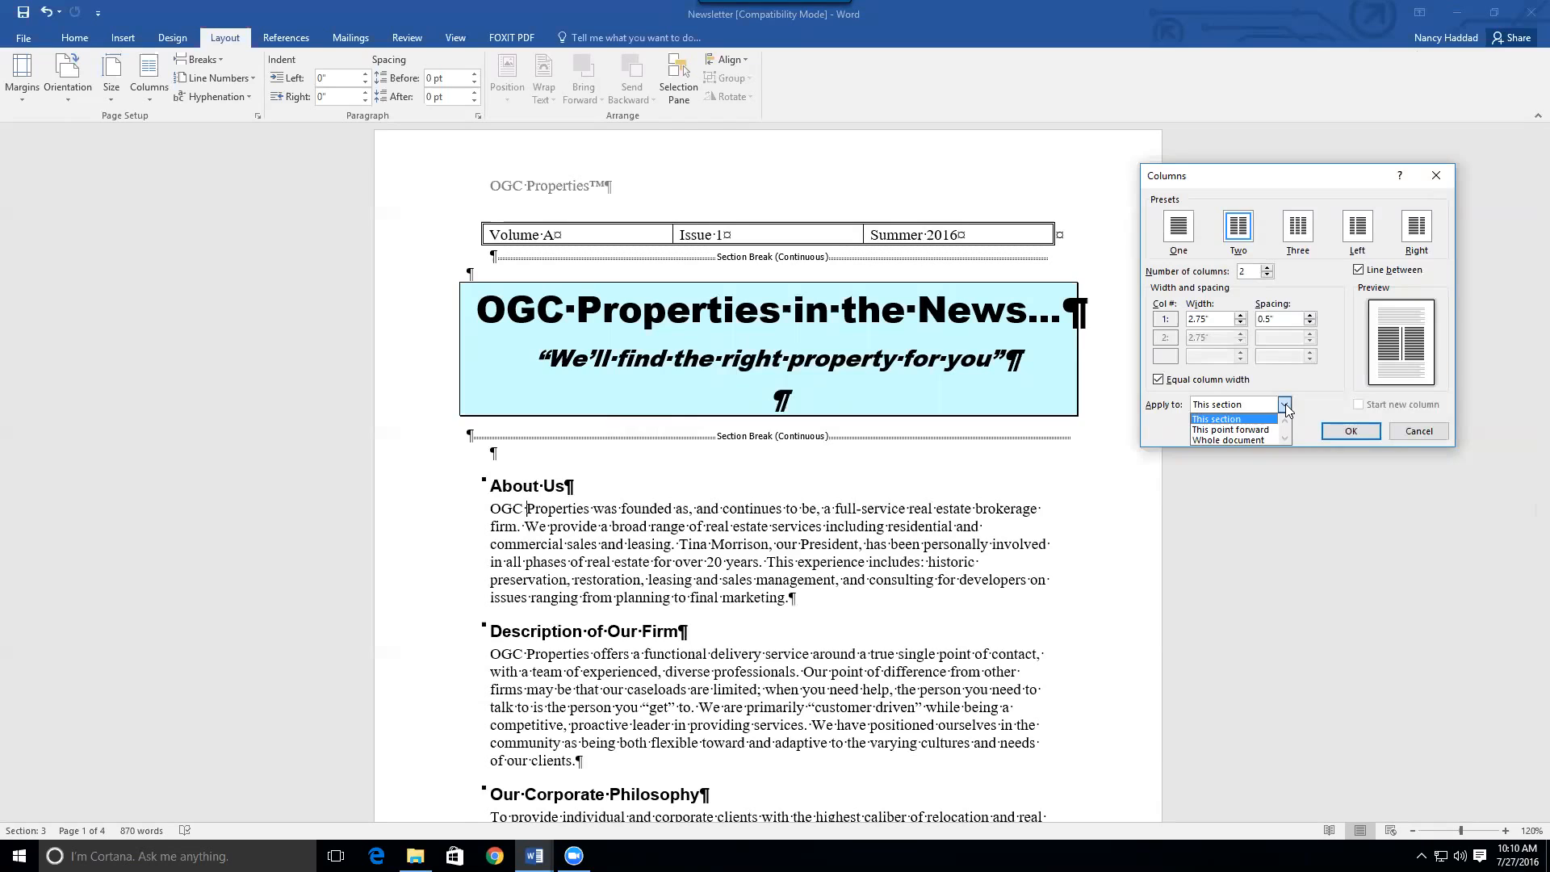
click(1239, 406)
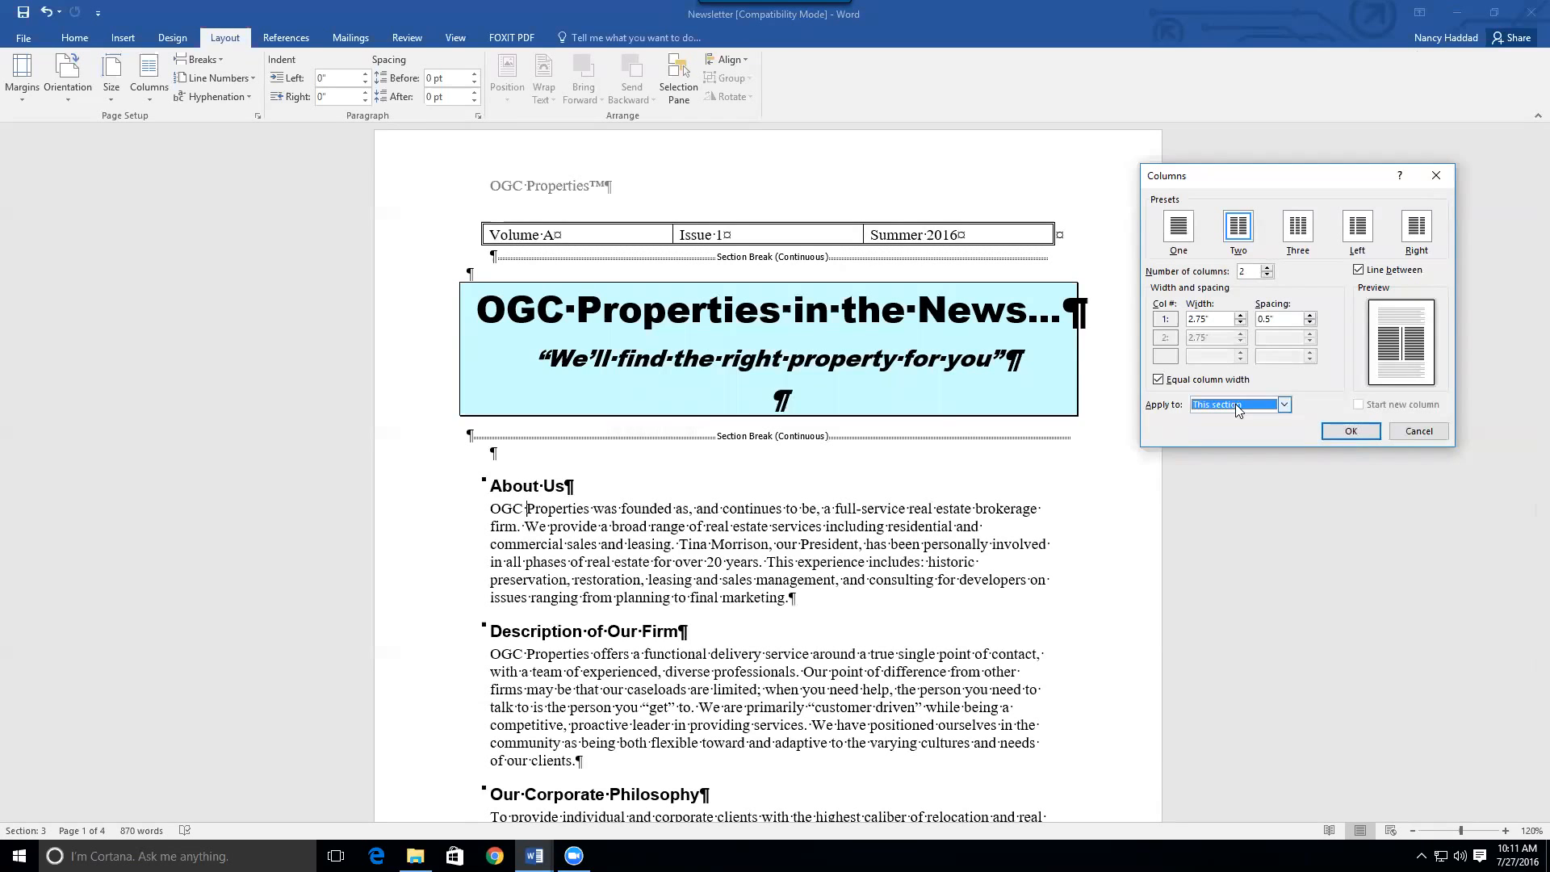
click(1347, 432)
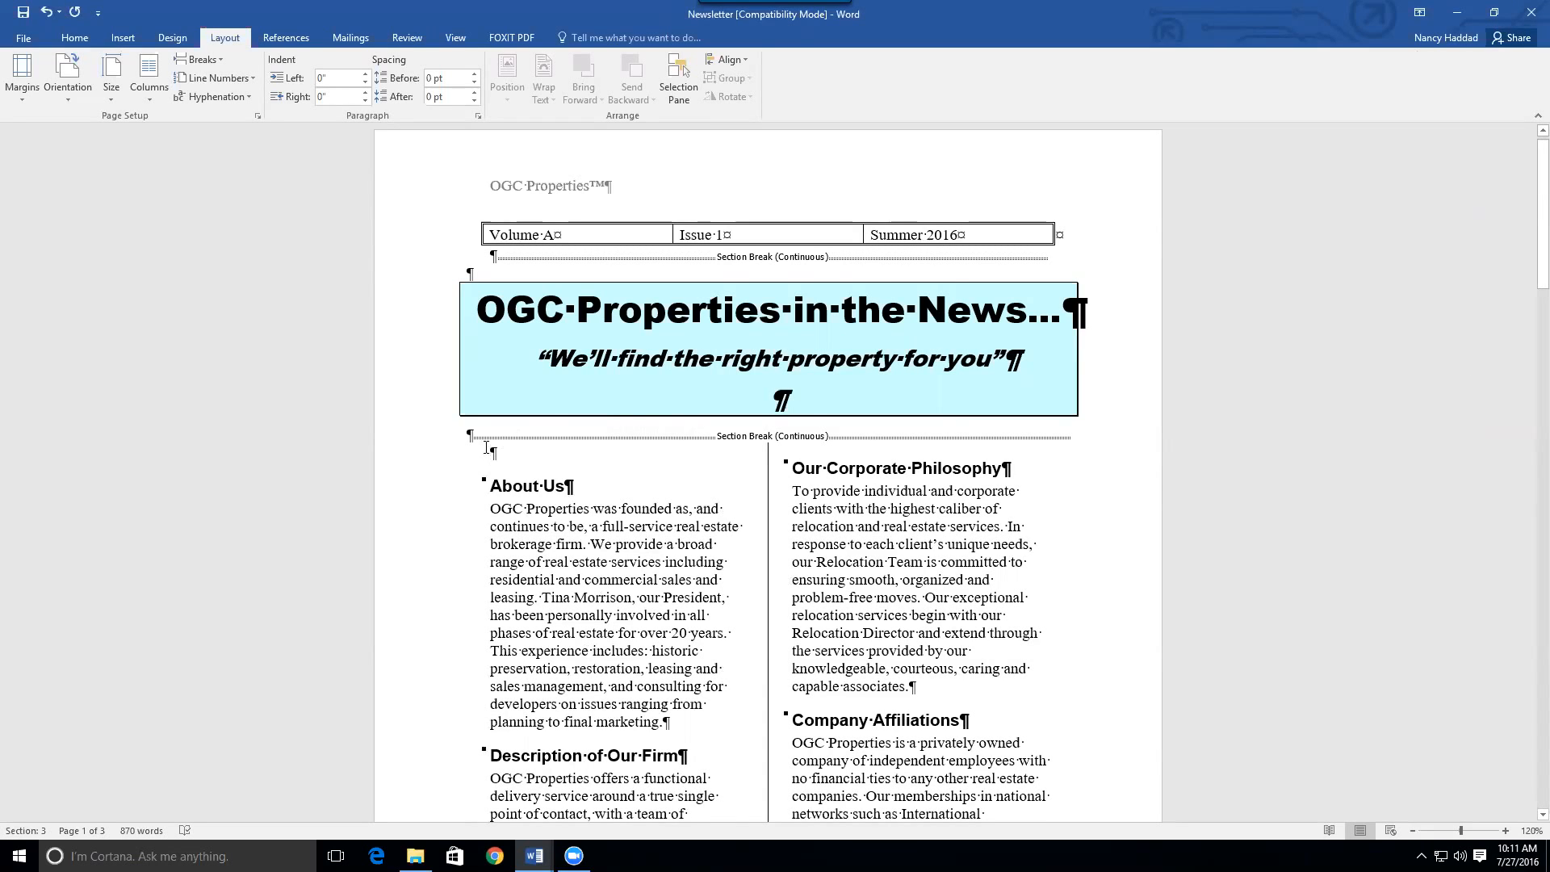
Delete the blank paragraph above About Us and scroll down to review the two columns
key(Delete)
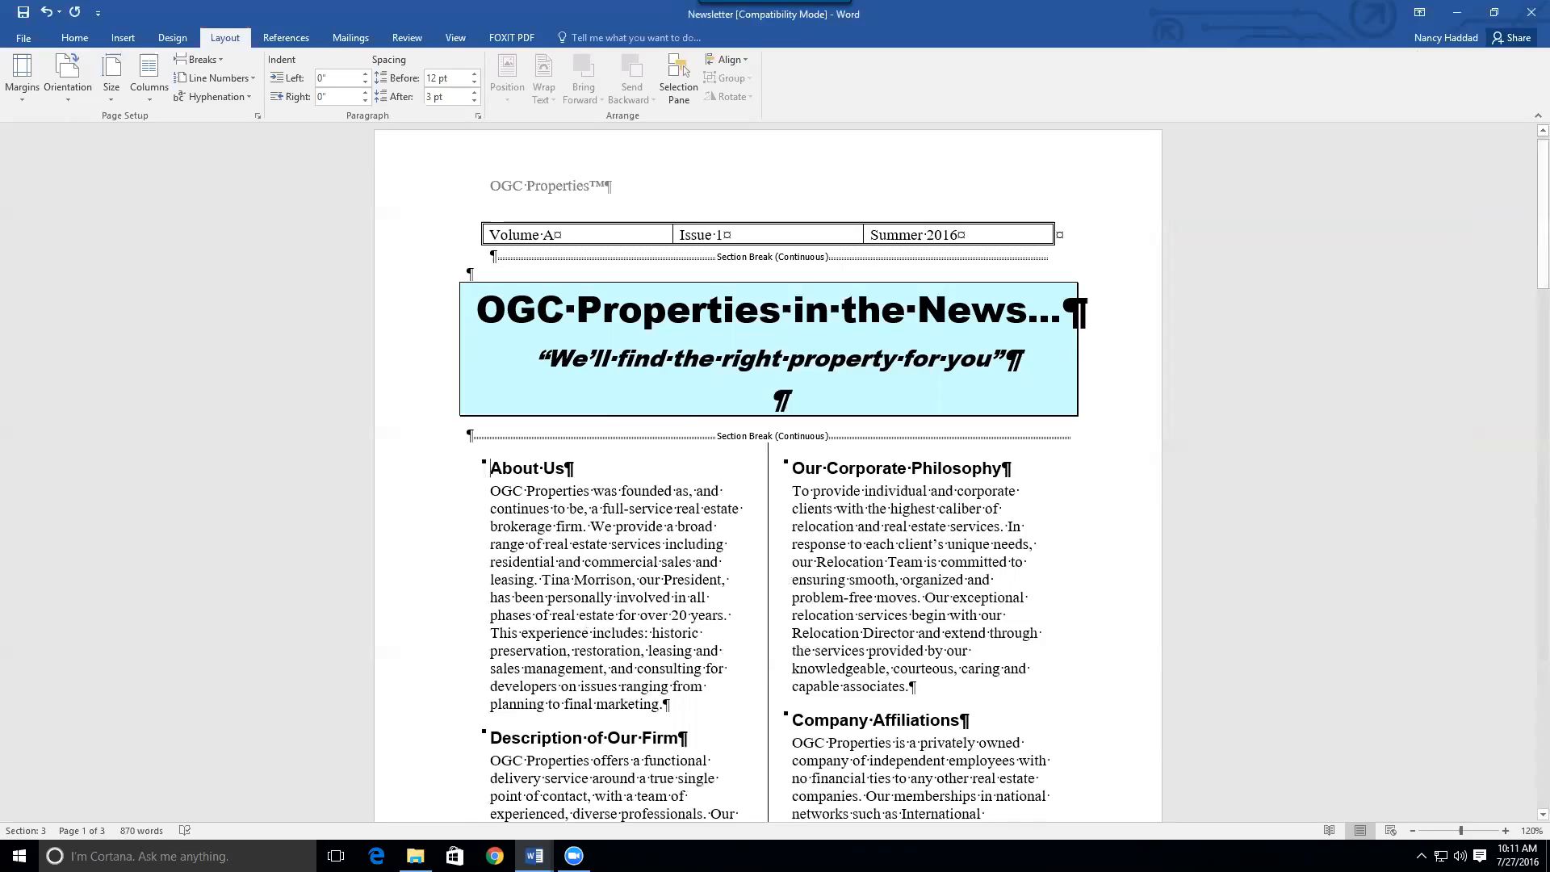
drag(1528, 161, 1528, 303)
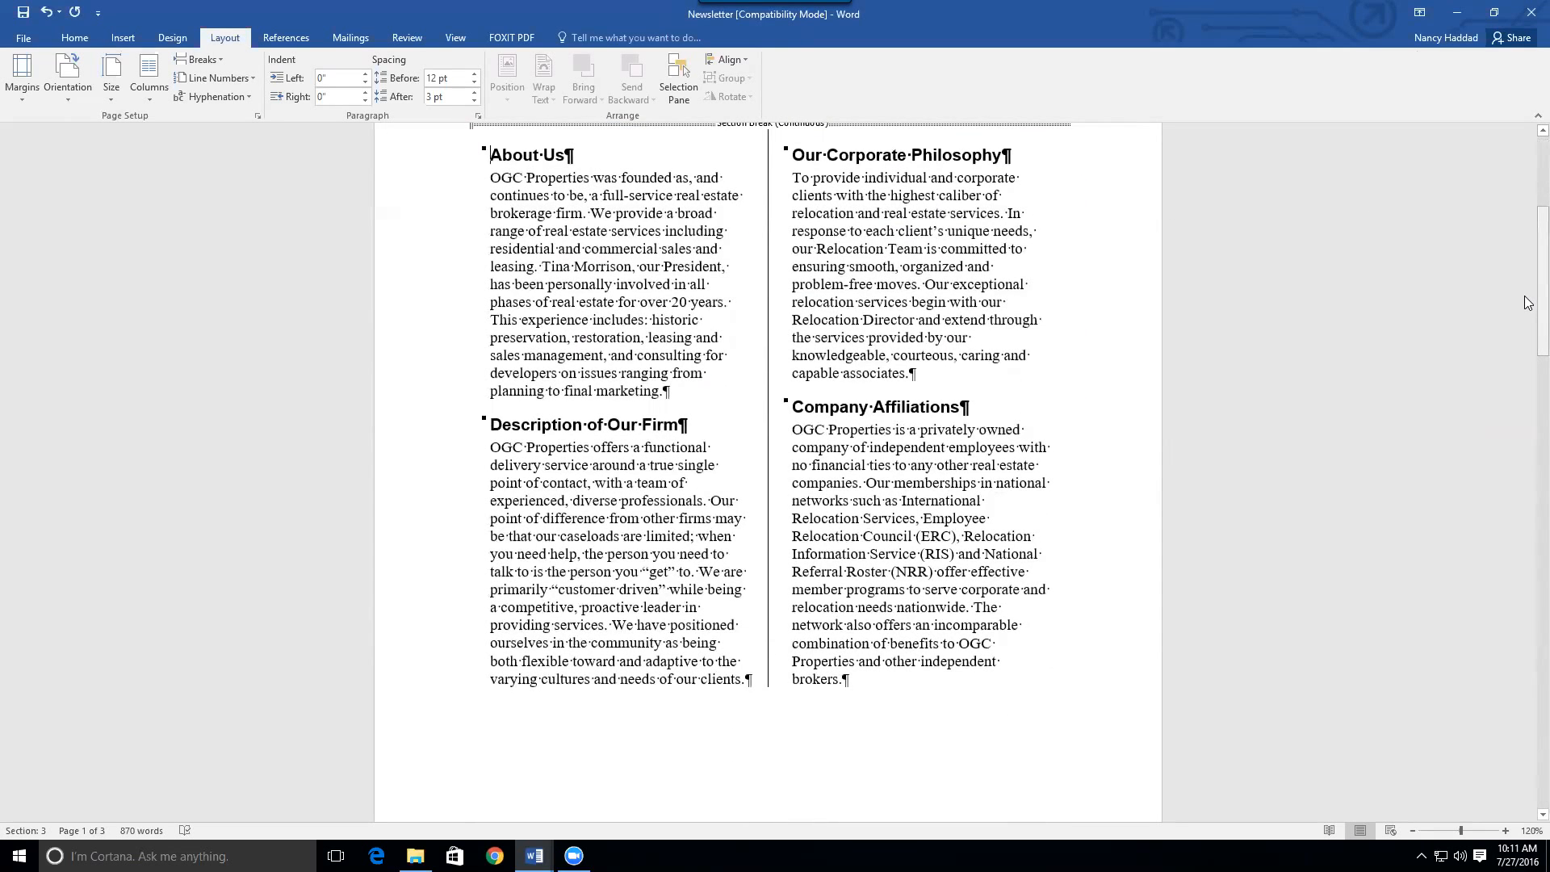
drag(1528, 254, 1462, 515)
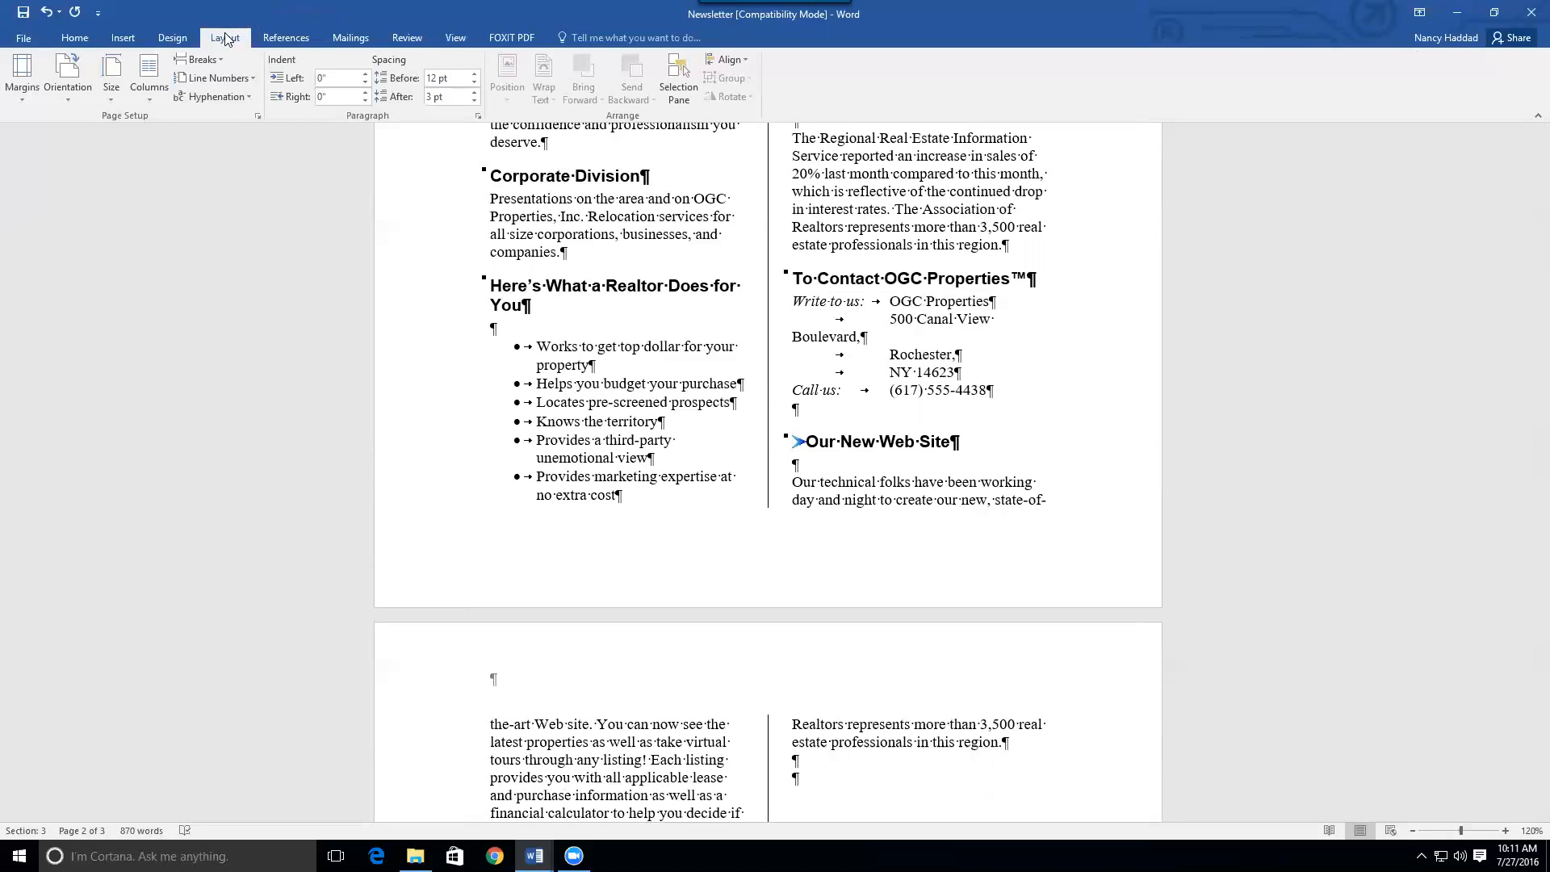
Insert a column break before Our New Web Site so it moves to the next column
click(214, 60)
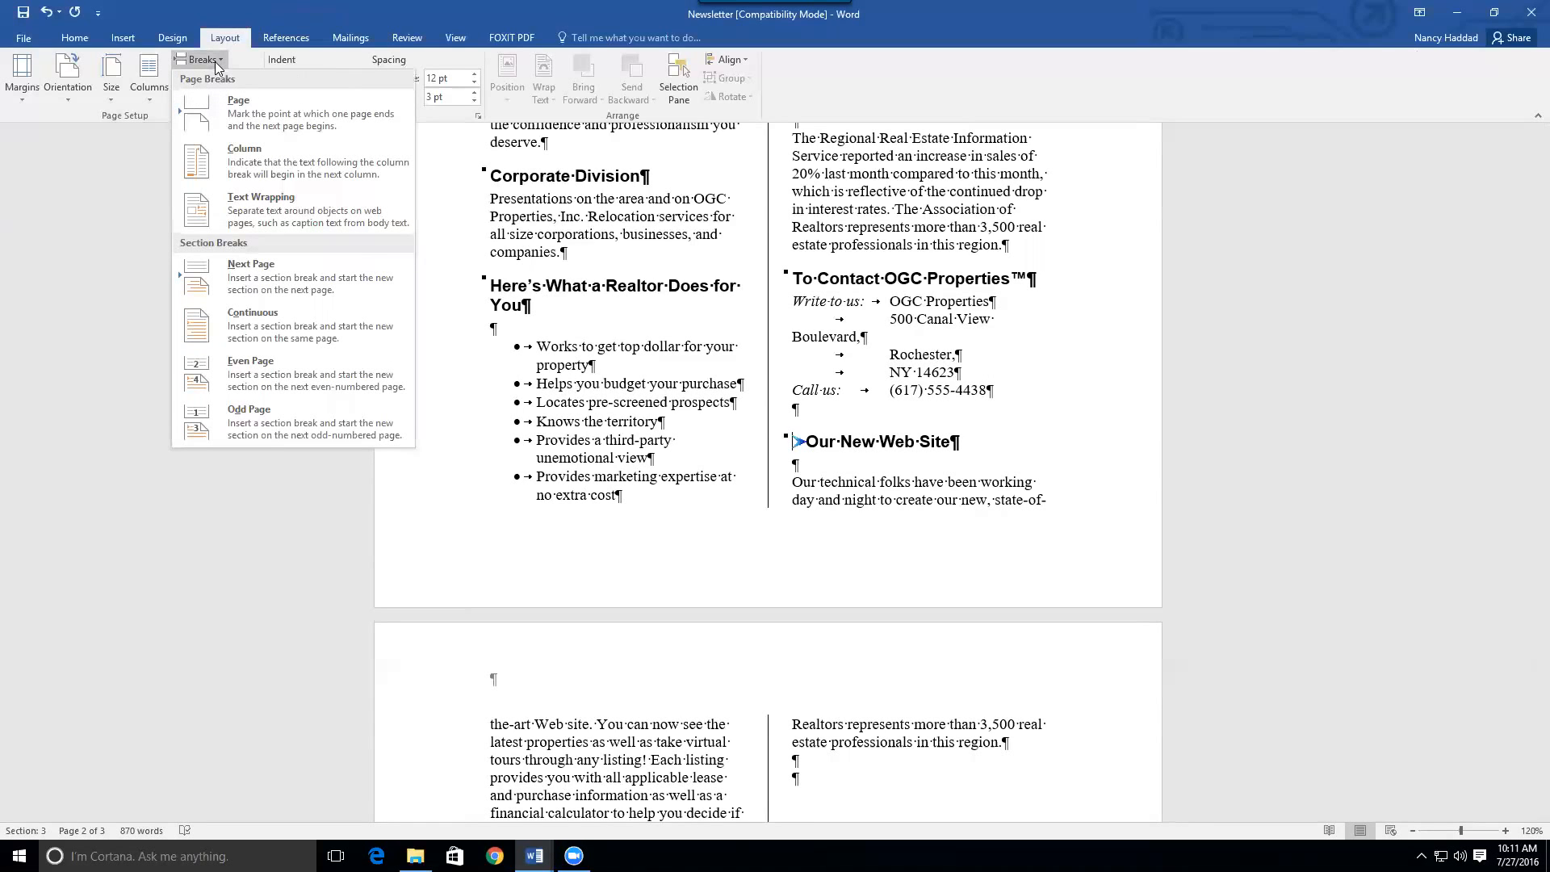
click(257, 166)
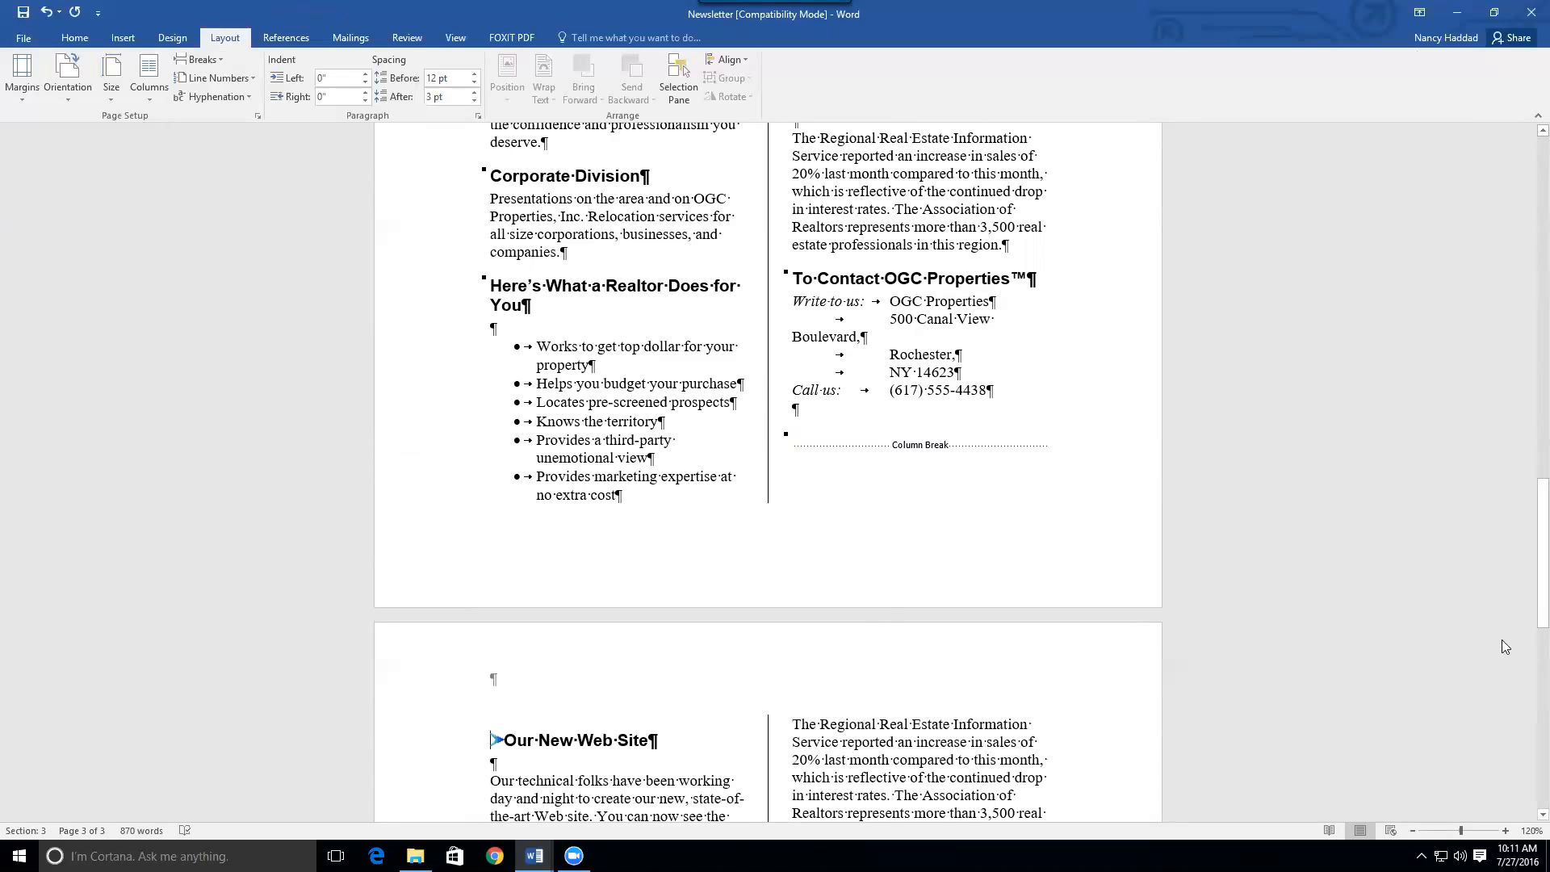
drag(1538, 563, 1524, 763)
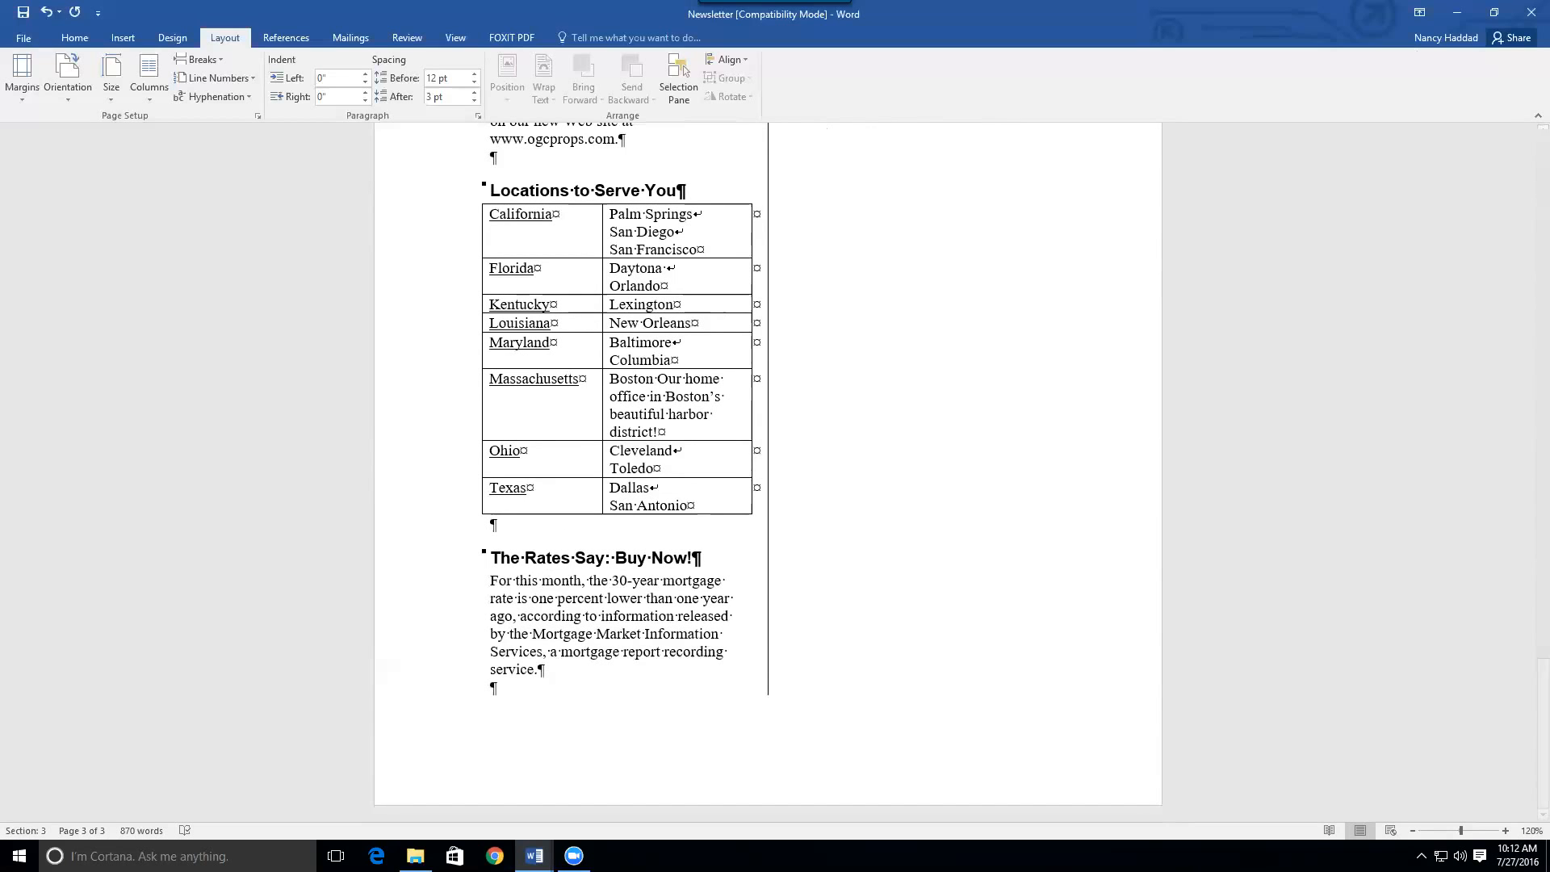
Insert a column break before The Rates Say: Buy Now! and return to the top
mouse_move(1542, 682)
mouse_down()
mouse_move(1542, 606)
mouse_move(1542, 682)
mouse_up()
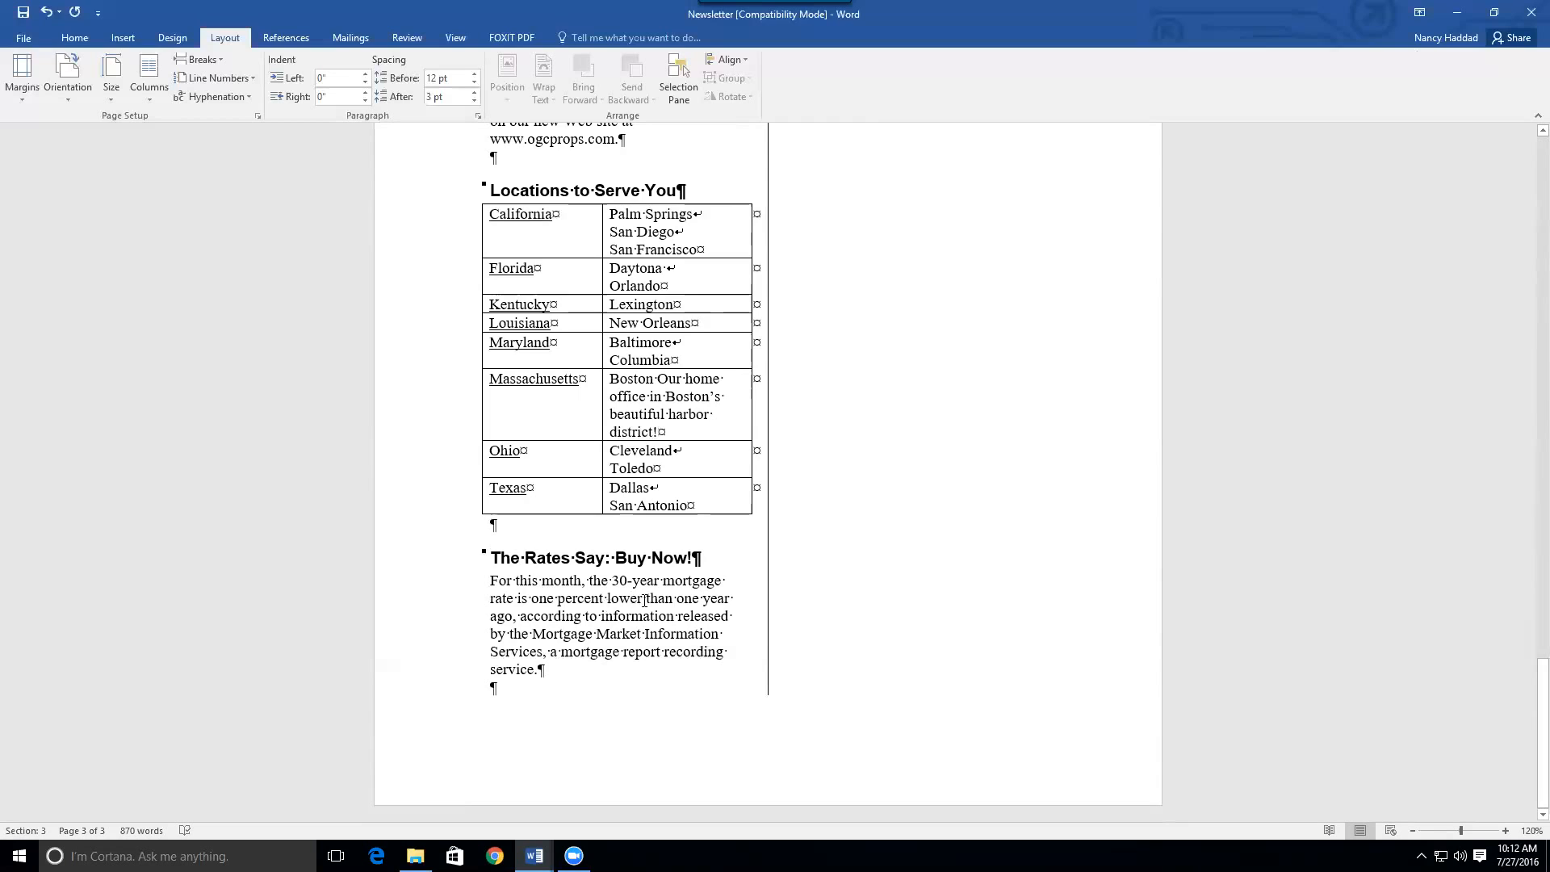
click(215, 62)
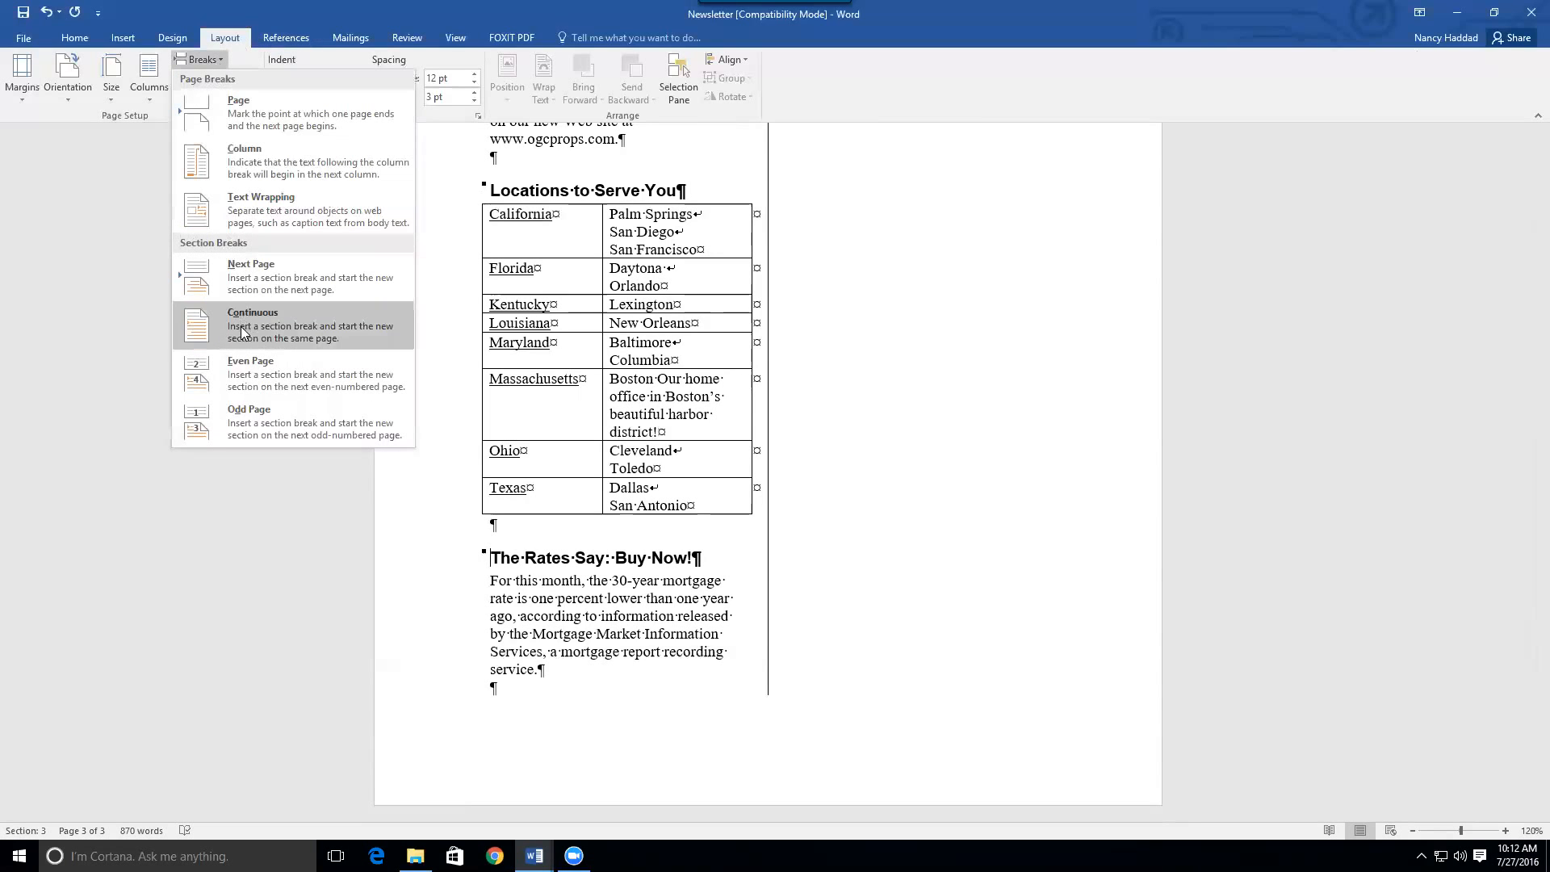
click(247, 163)
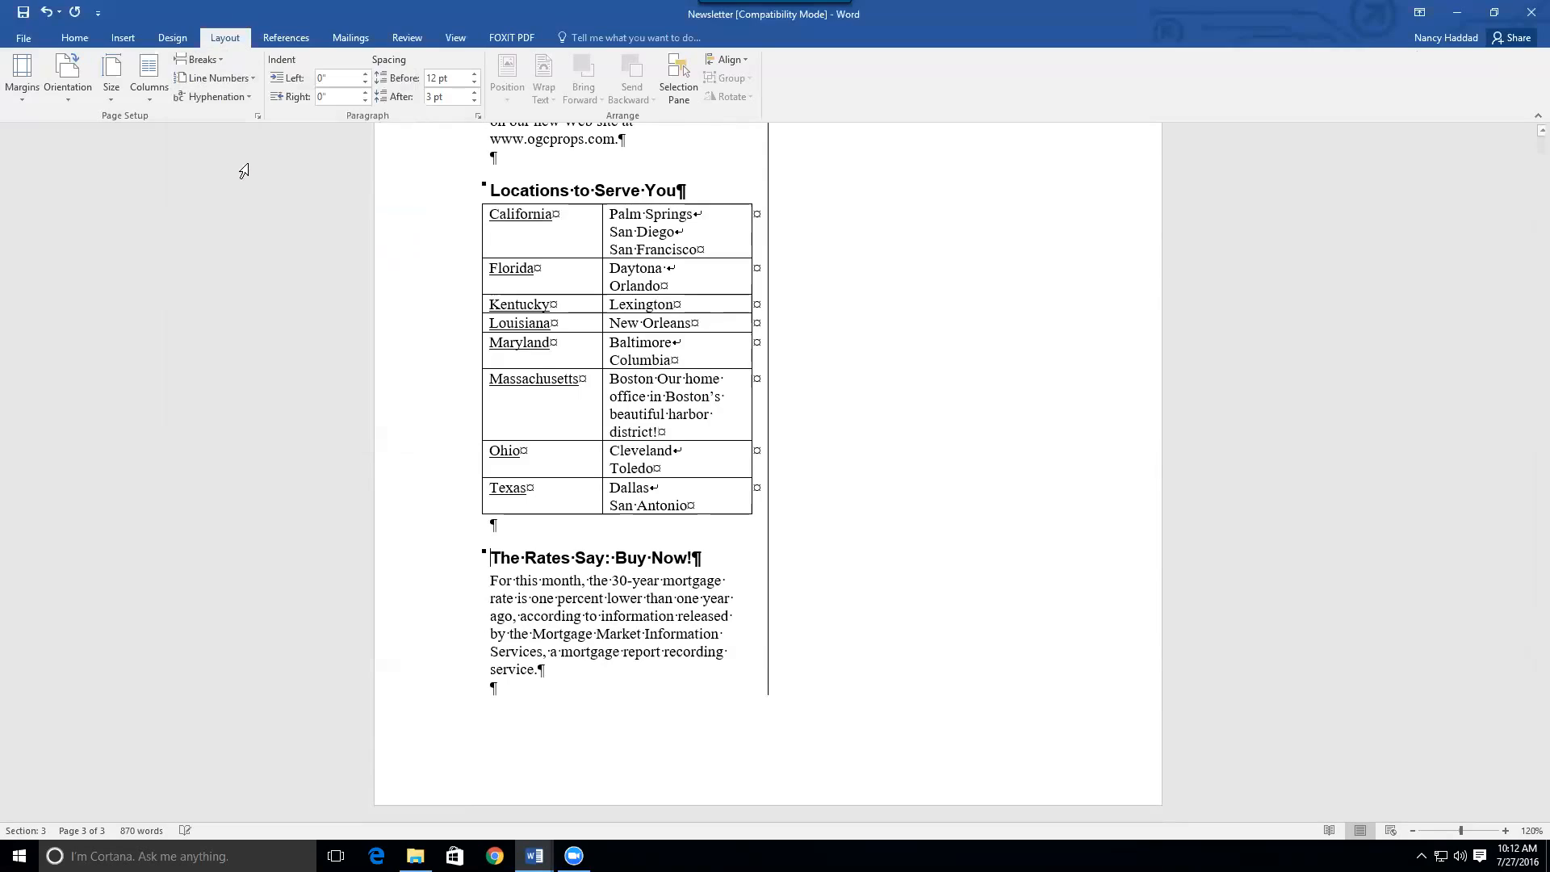
drag(1529, 632, 1527, 221)
drag(1542, 275, 1543, 160)
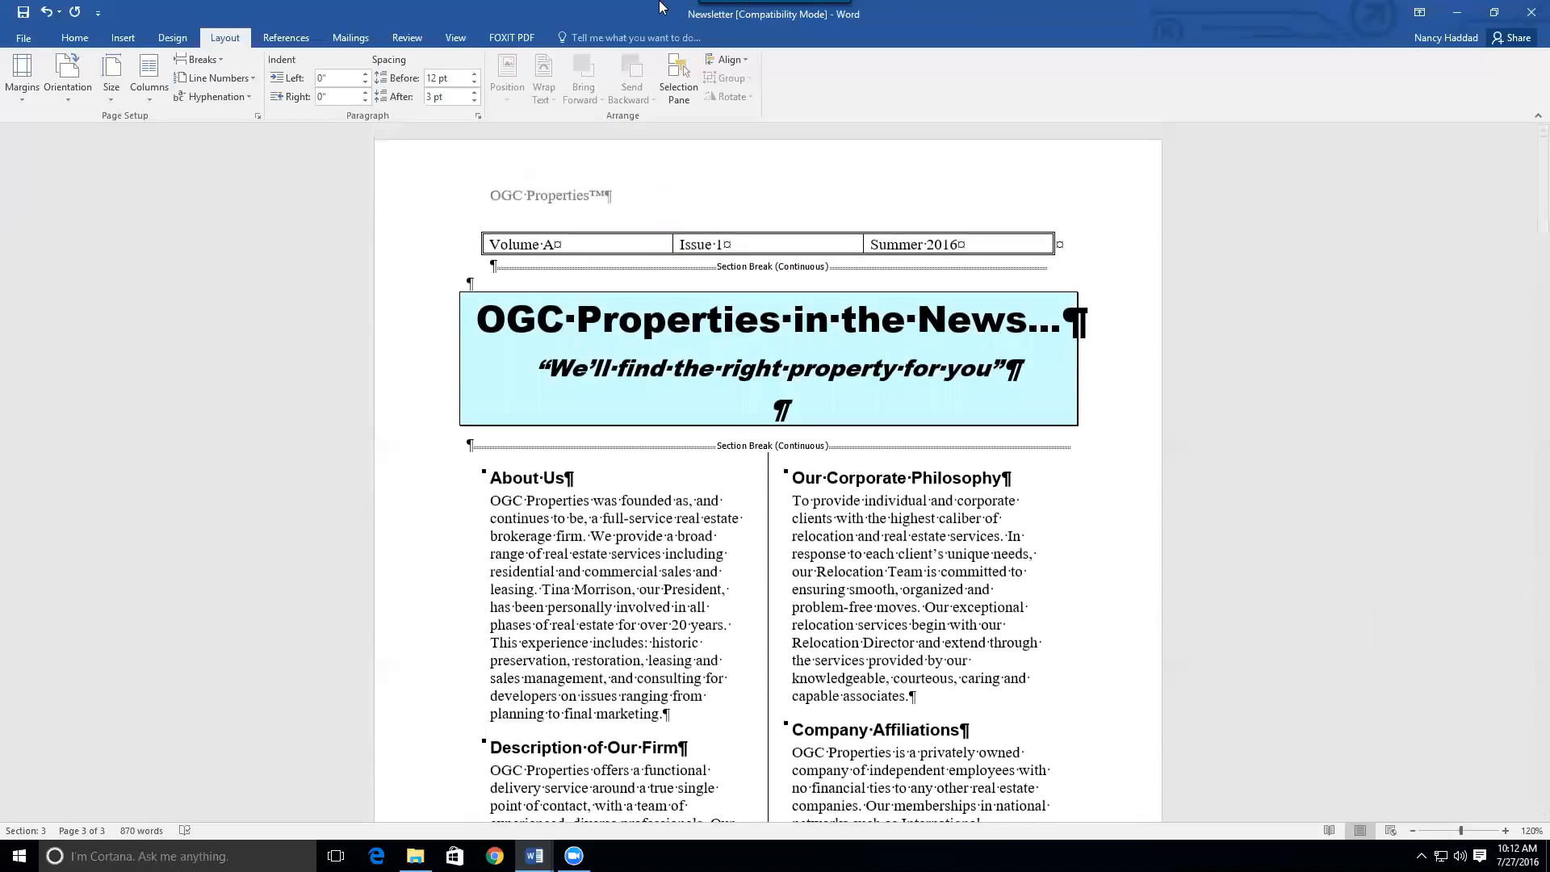
click(63, 38)
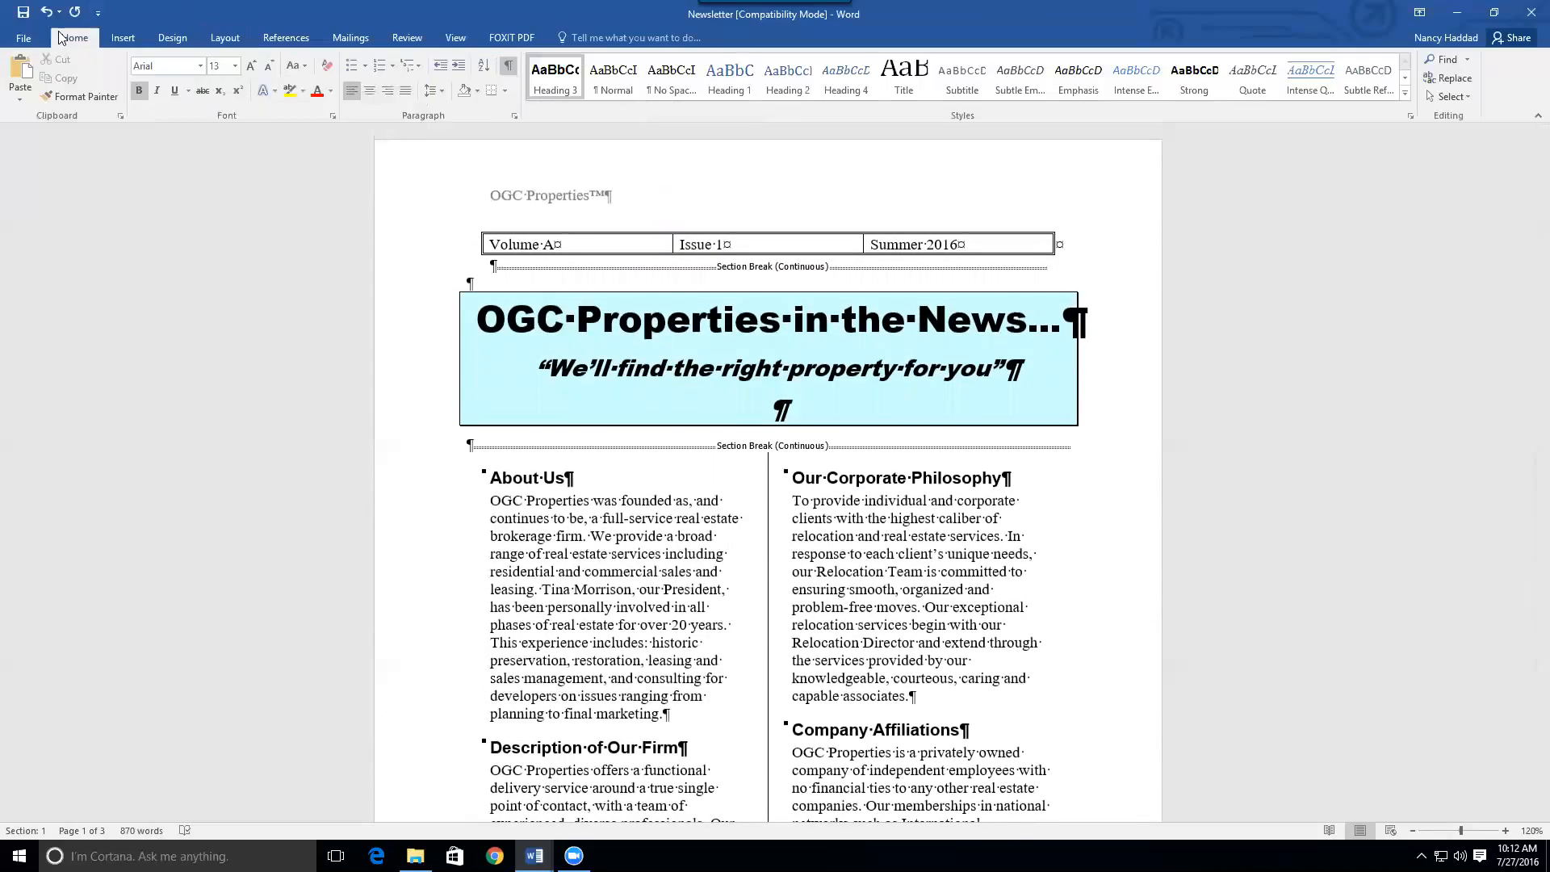
click(508, 65)
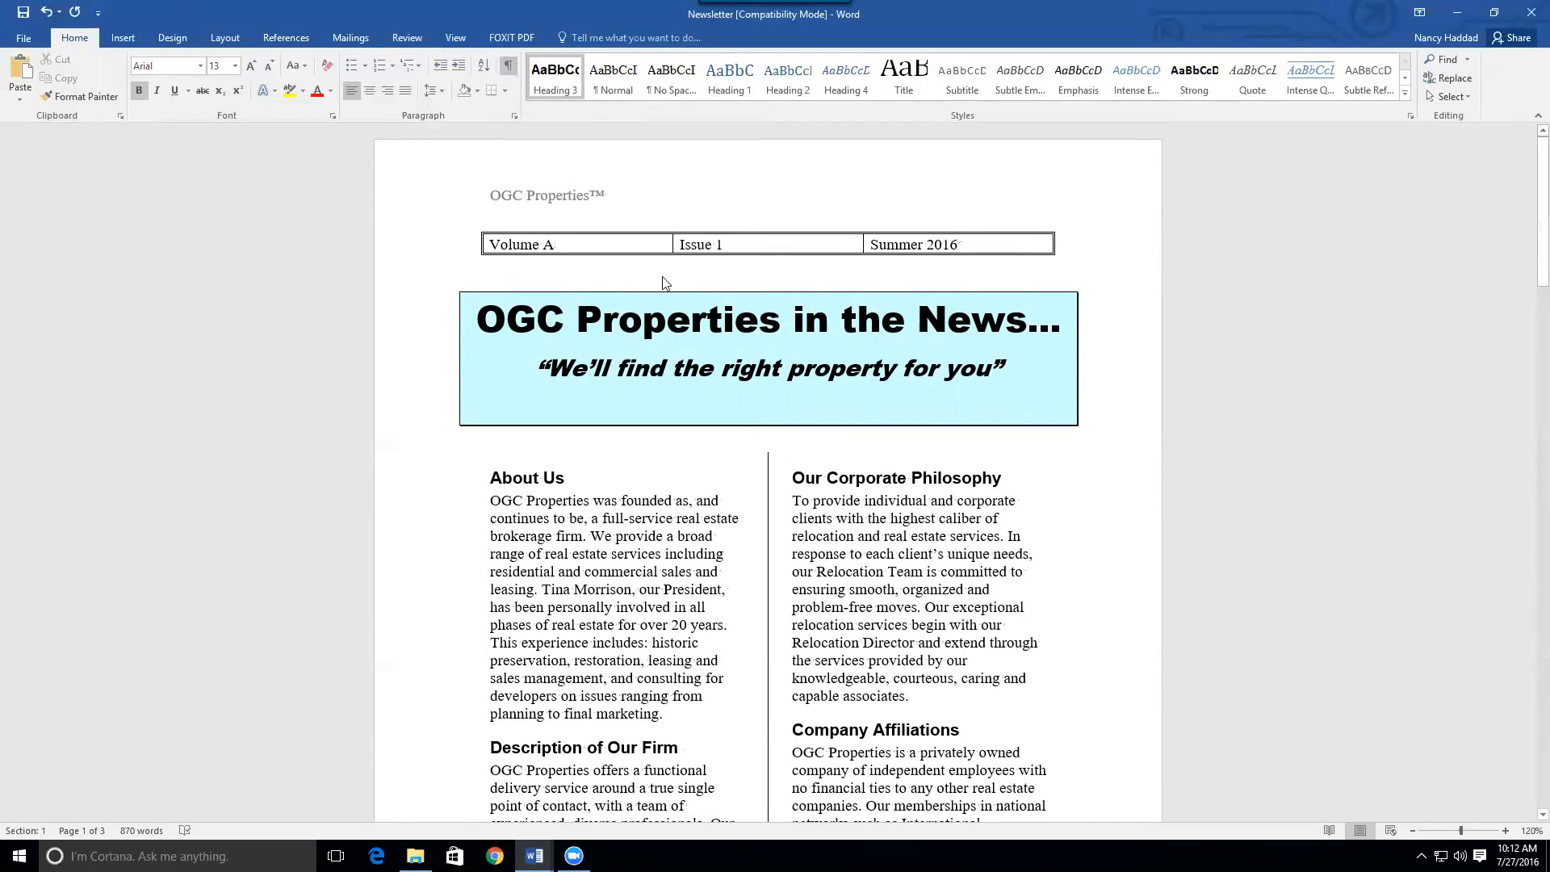
drag(1542, 257, 1418, 629)
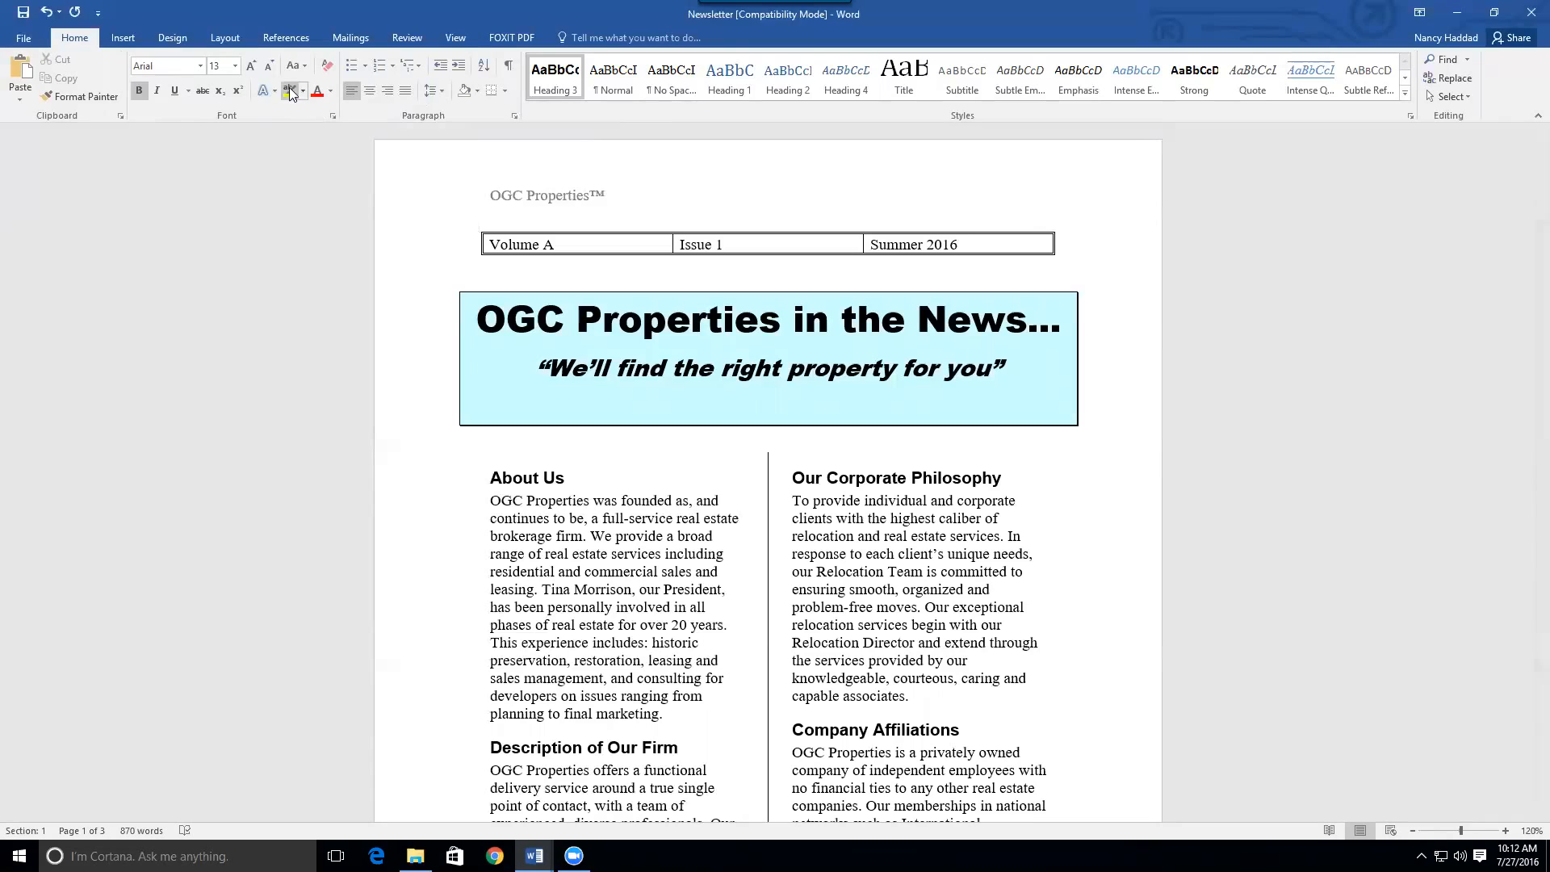
click(507, 65)
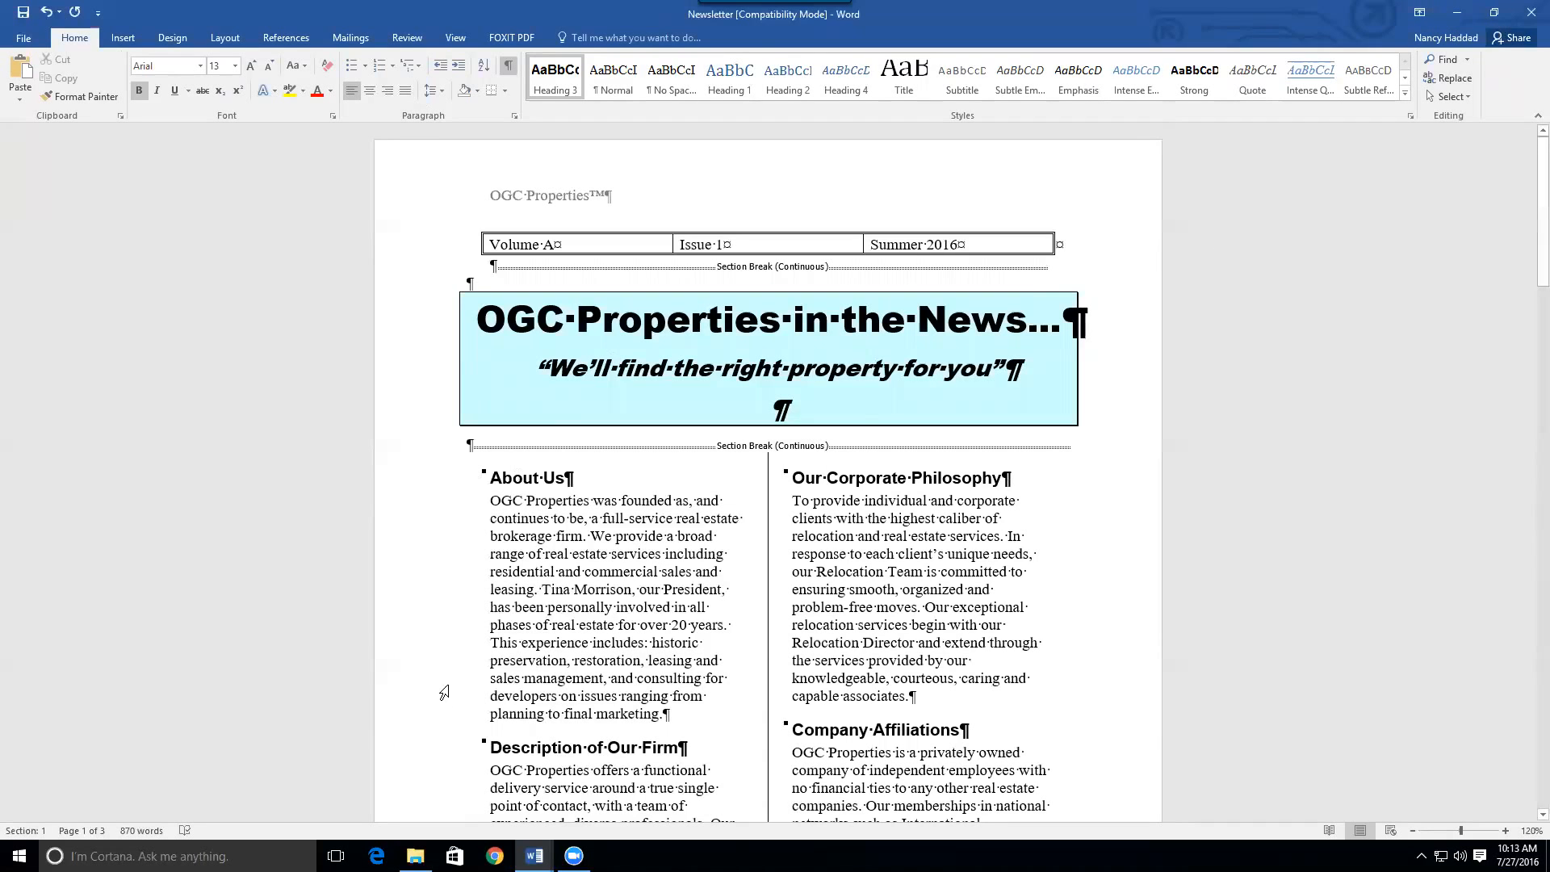
mouse_move(535, 856)
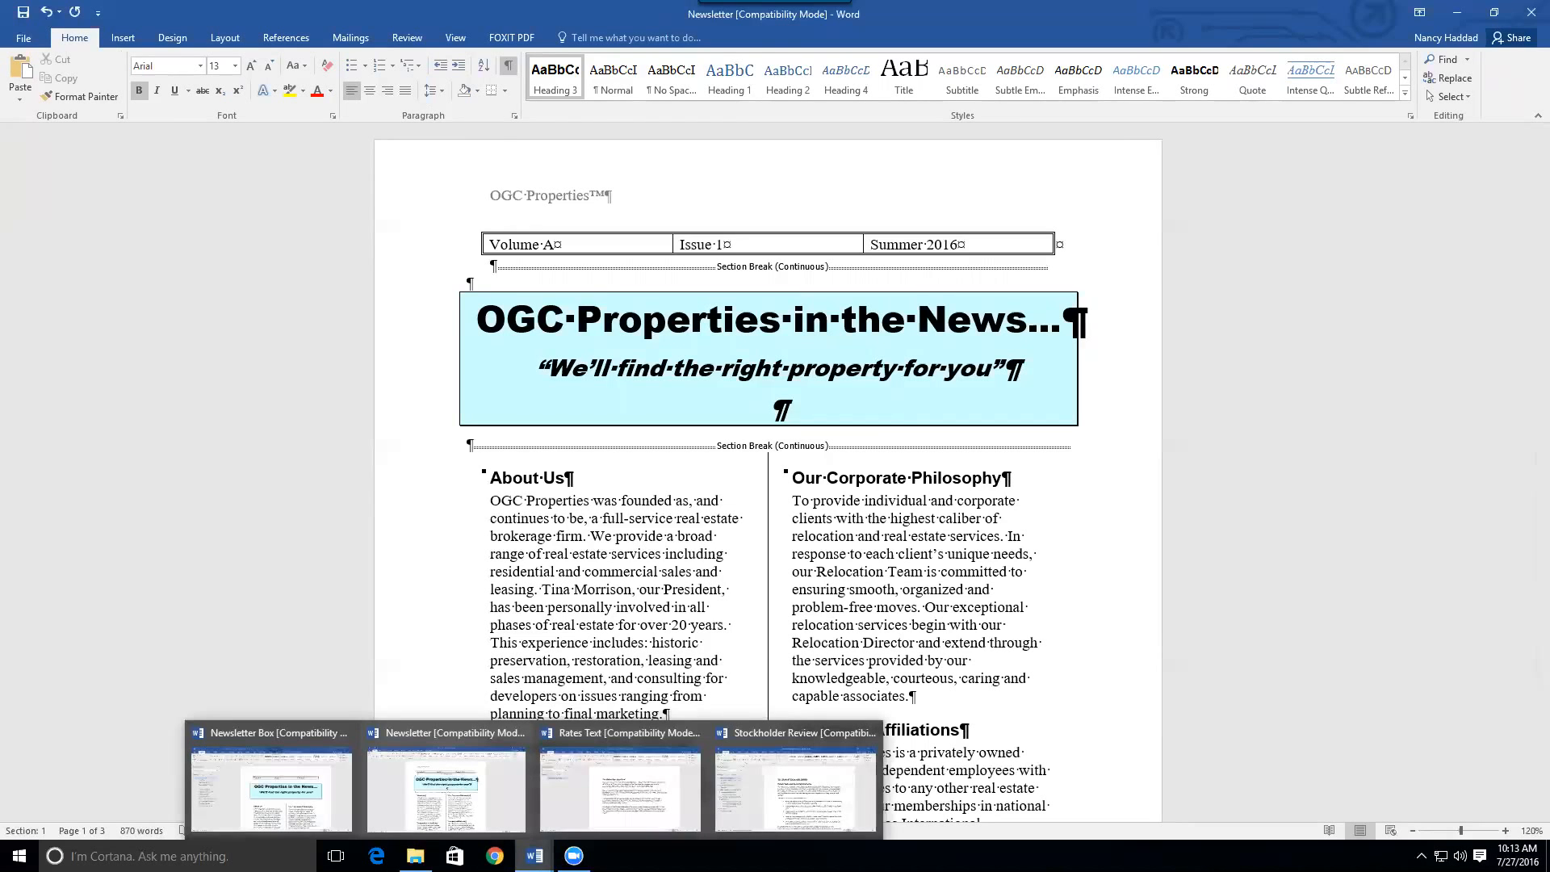
click(316, 786)
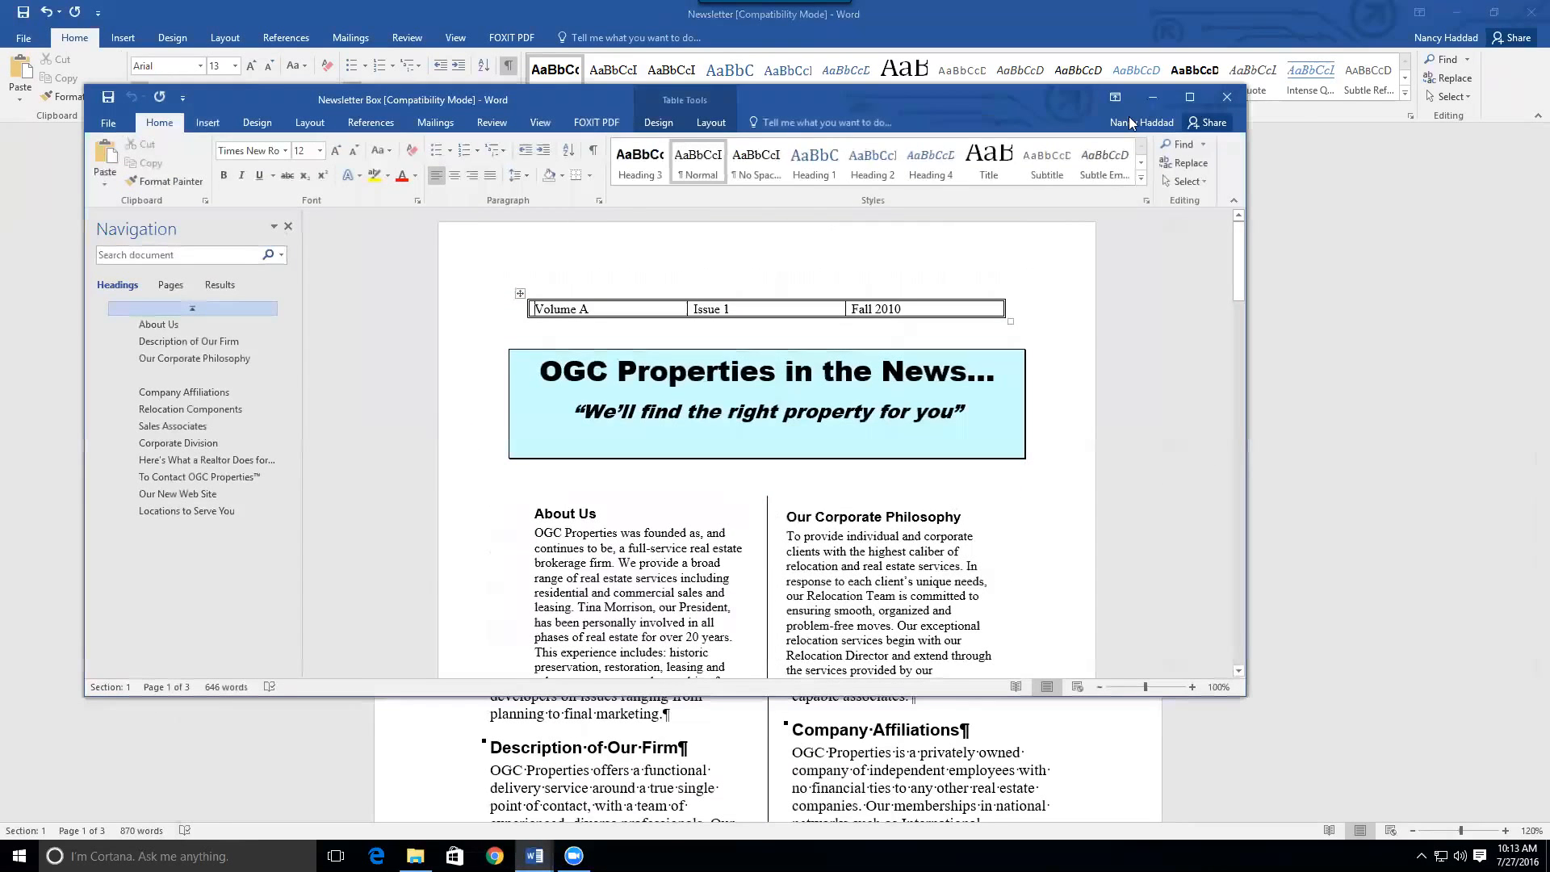
click(1190, 98)
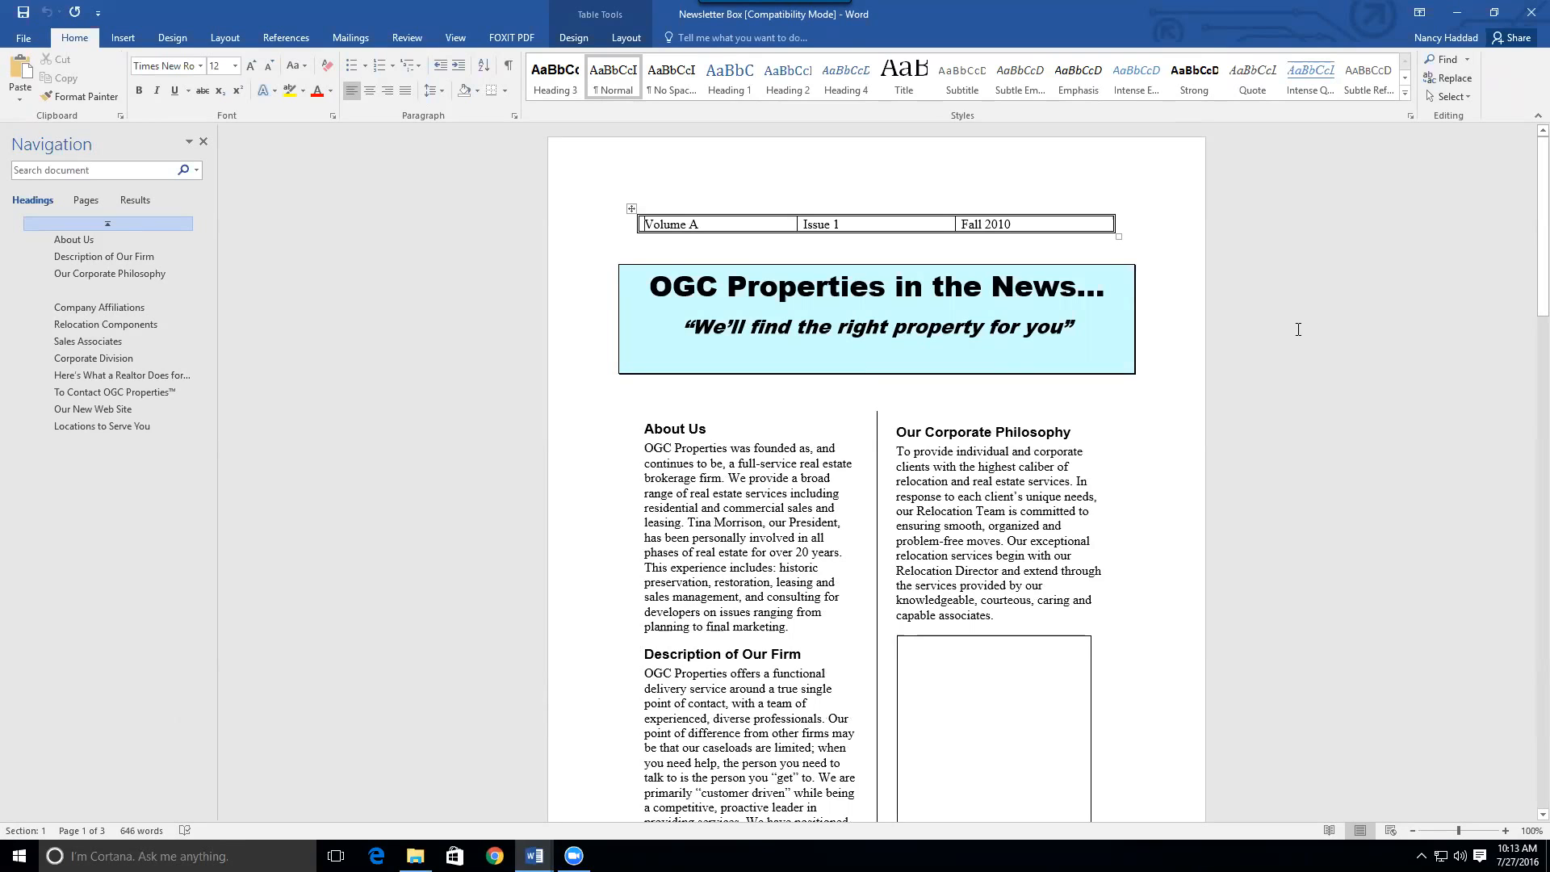
drag(1528, 196, 1527, 256)
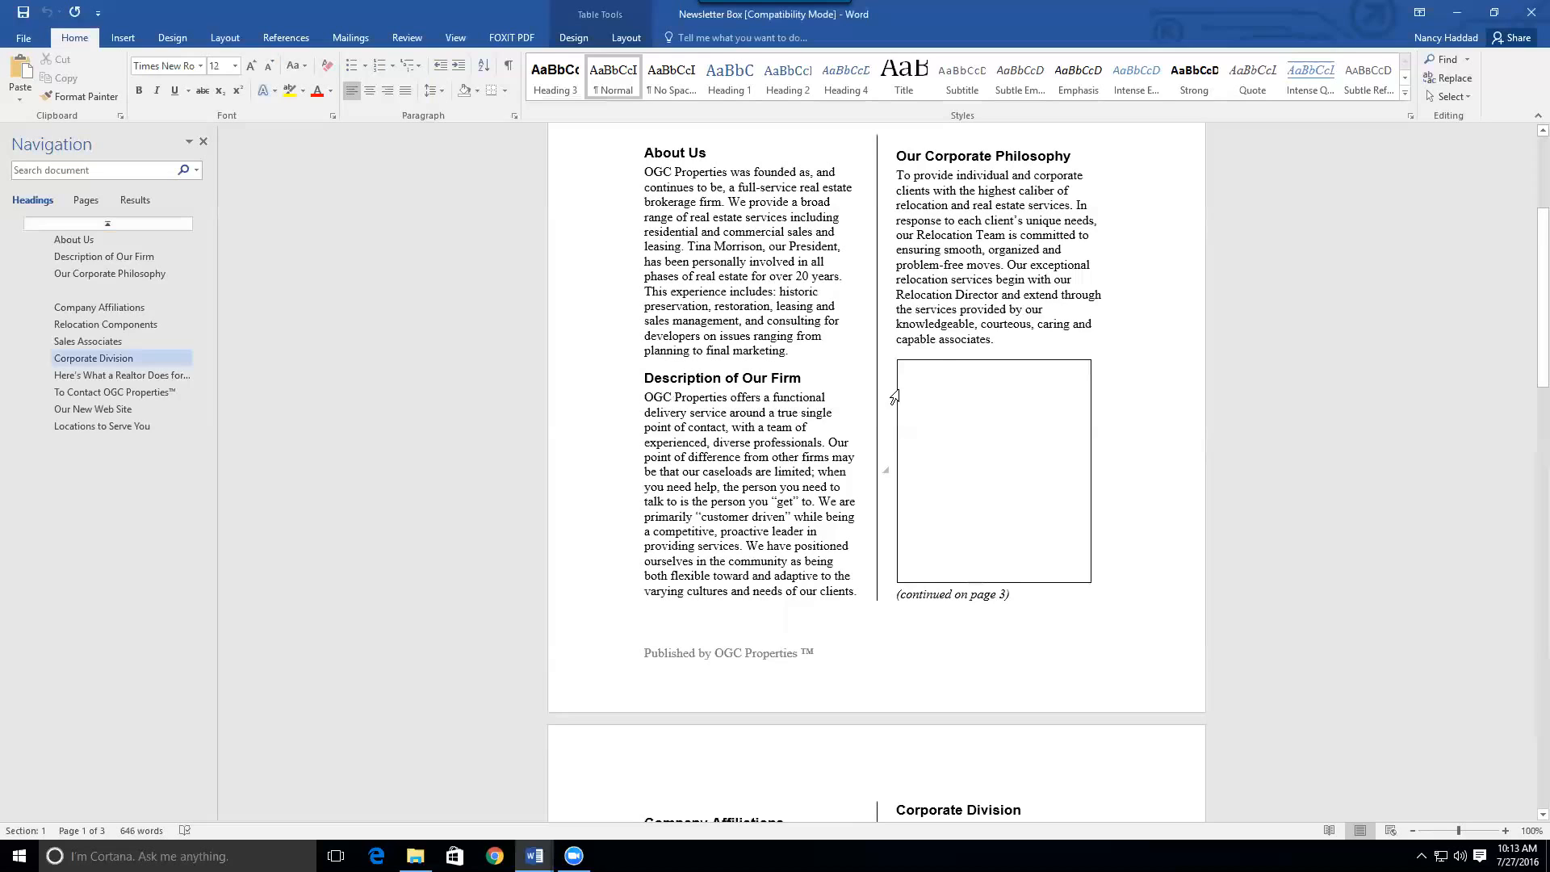
click(899, 396)
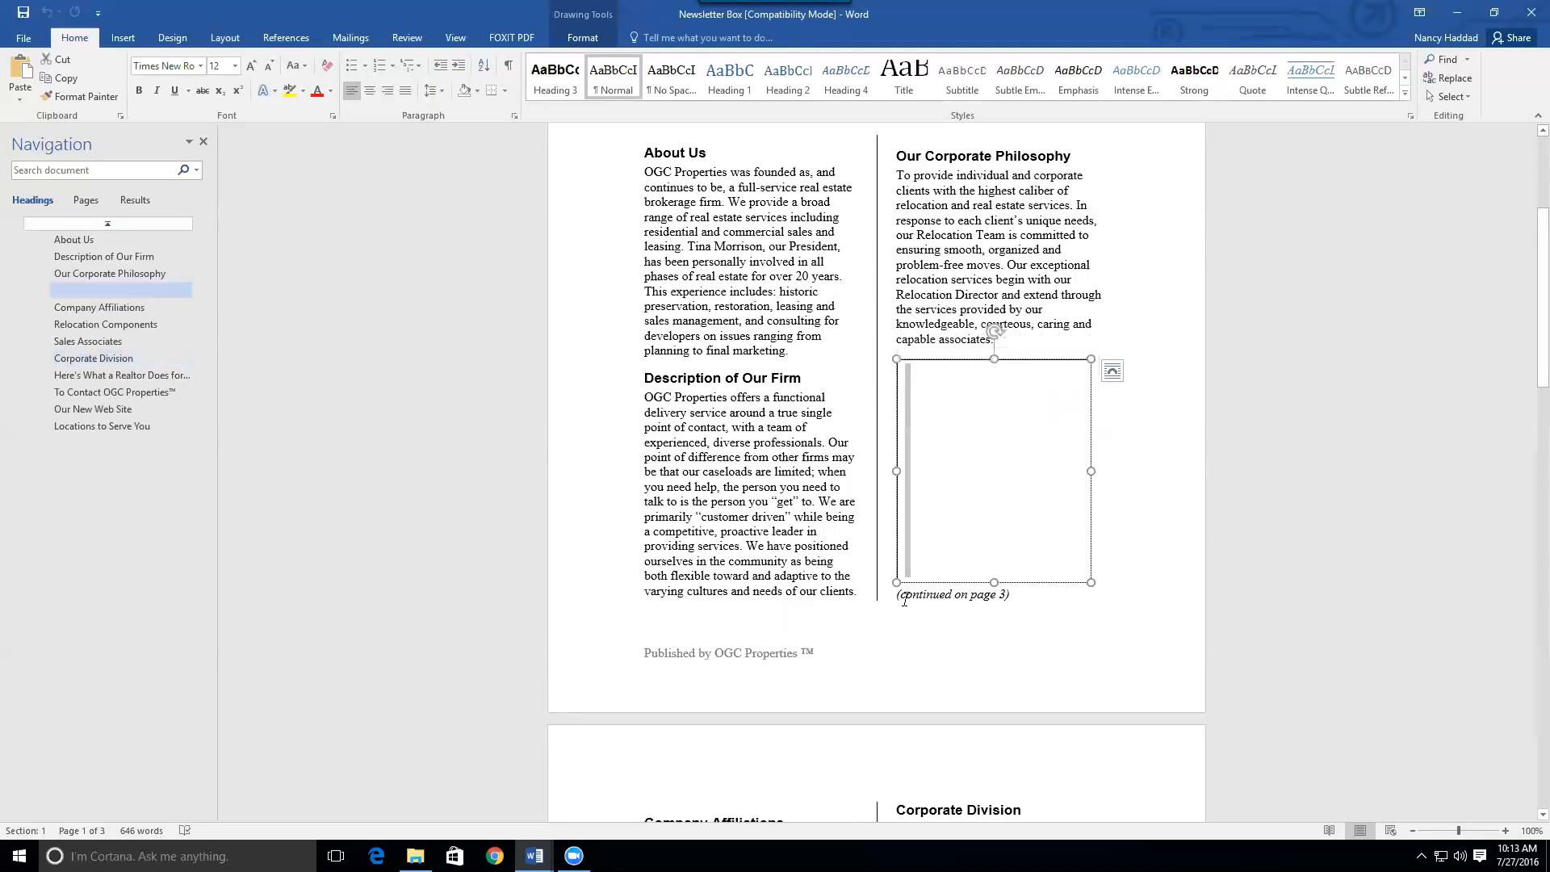
click(1143, 655)
drag(1526, 339, 1522, 239)
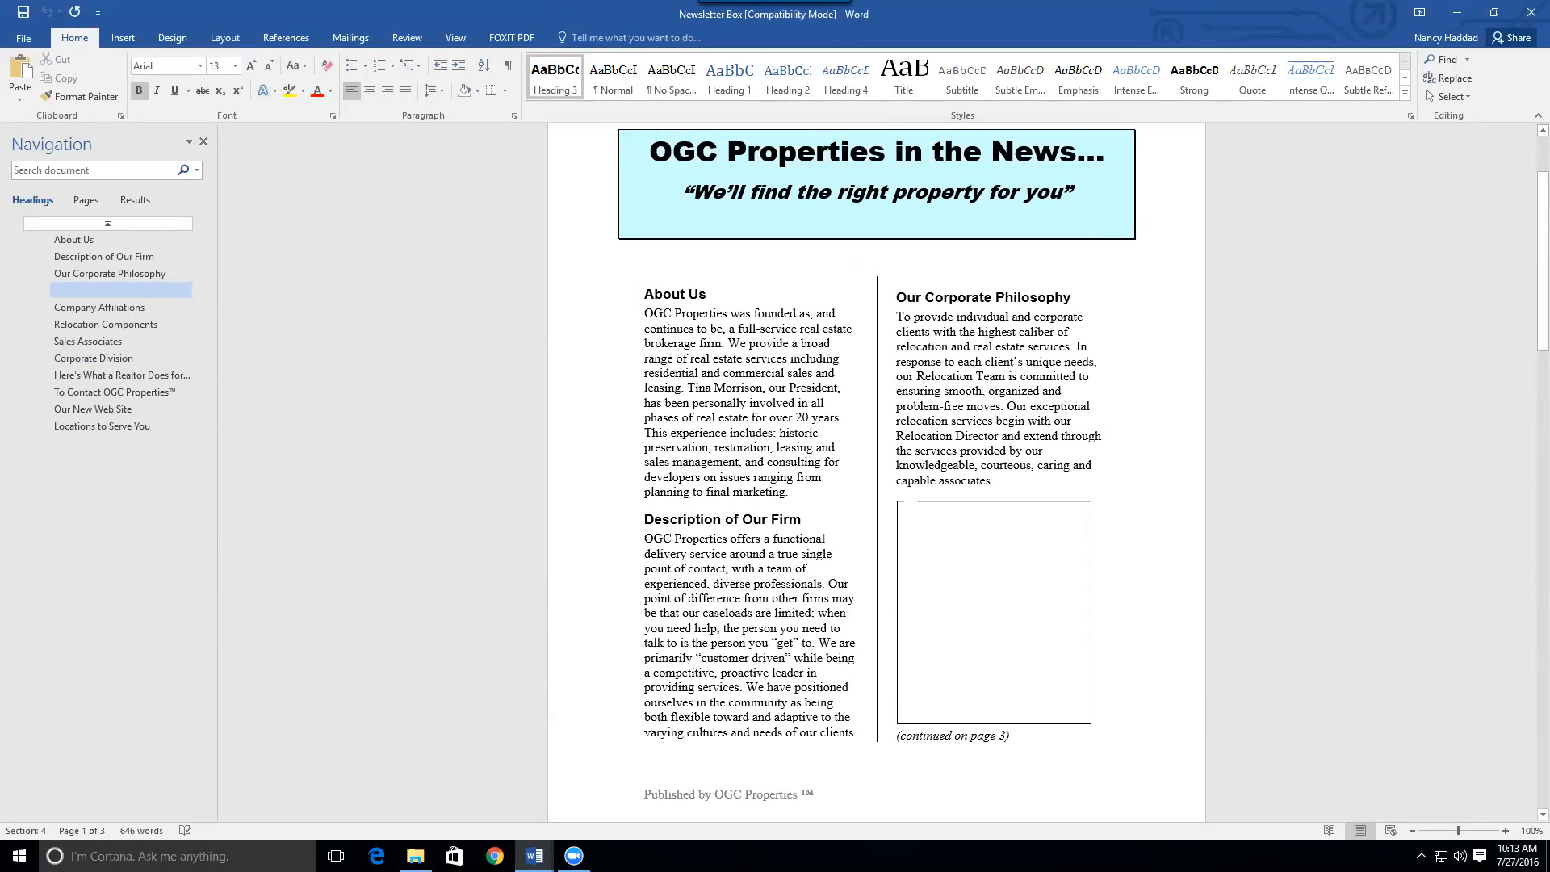
mouse_move(534, 856)
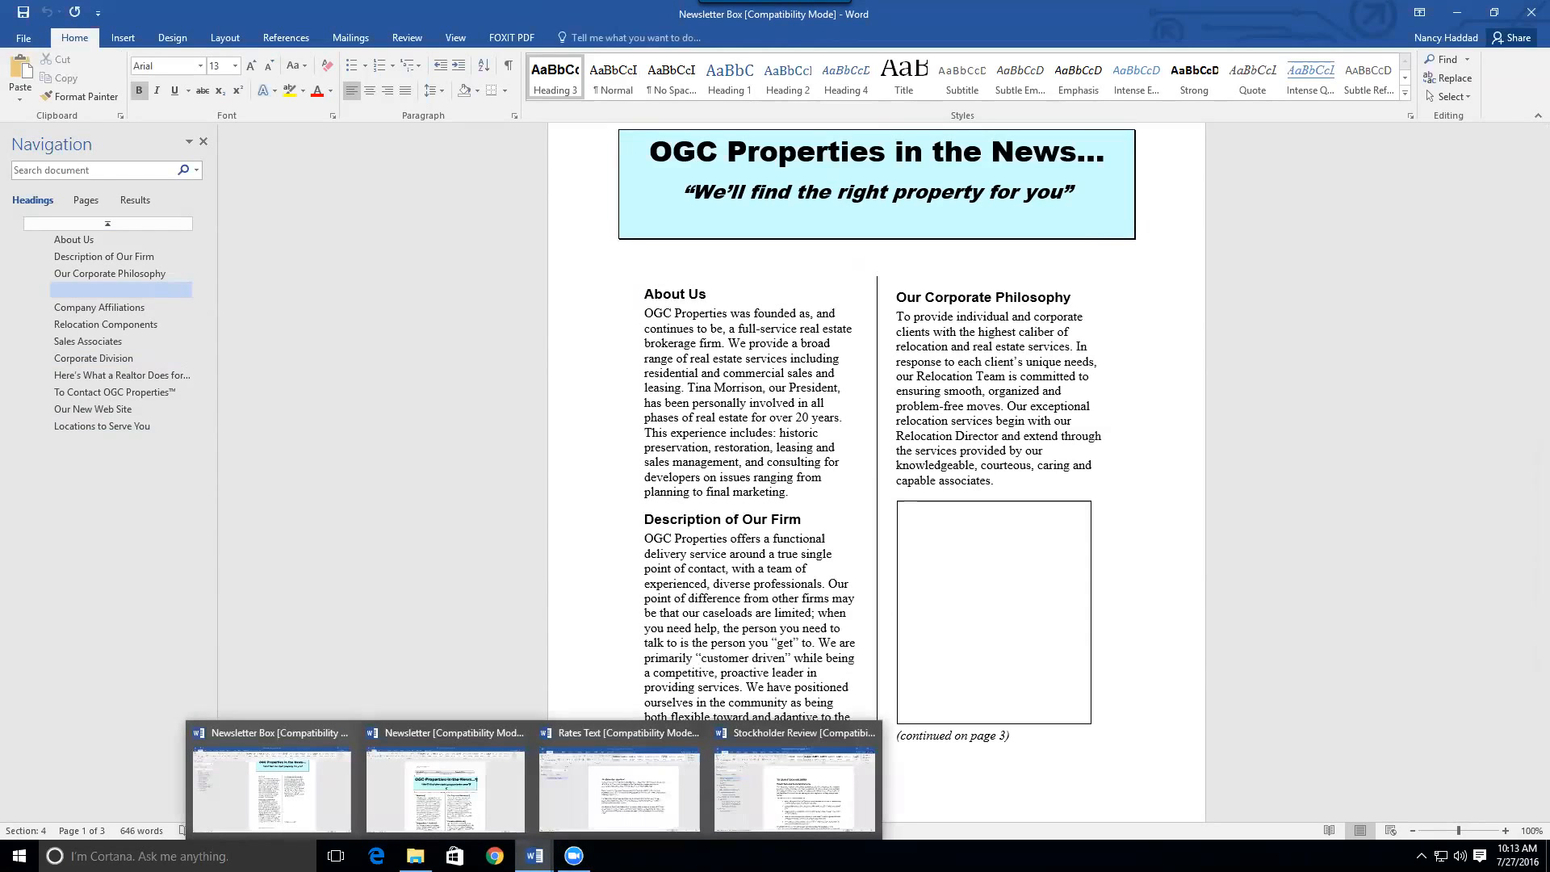
Copy the entire Rates Text article and minimize its window
click(611, 787)
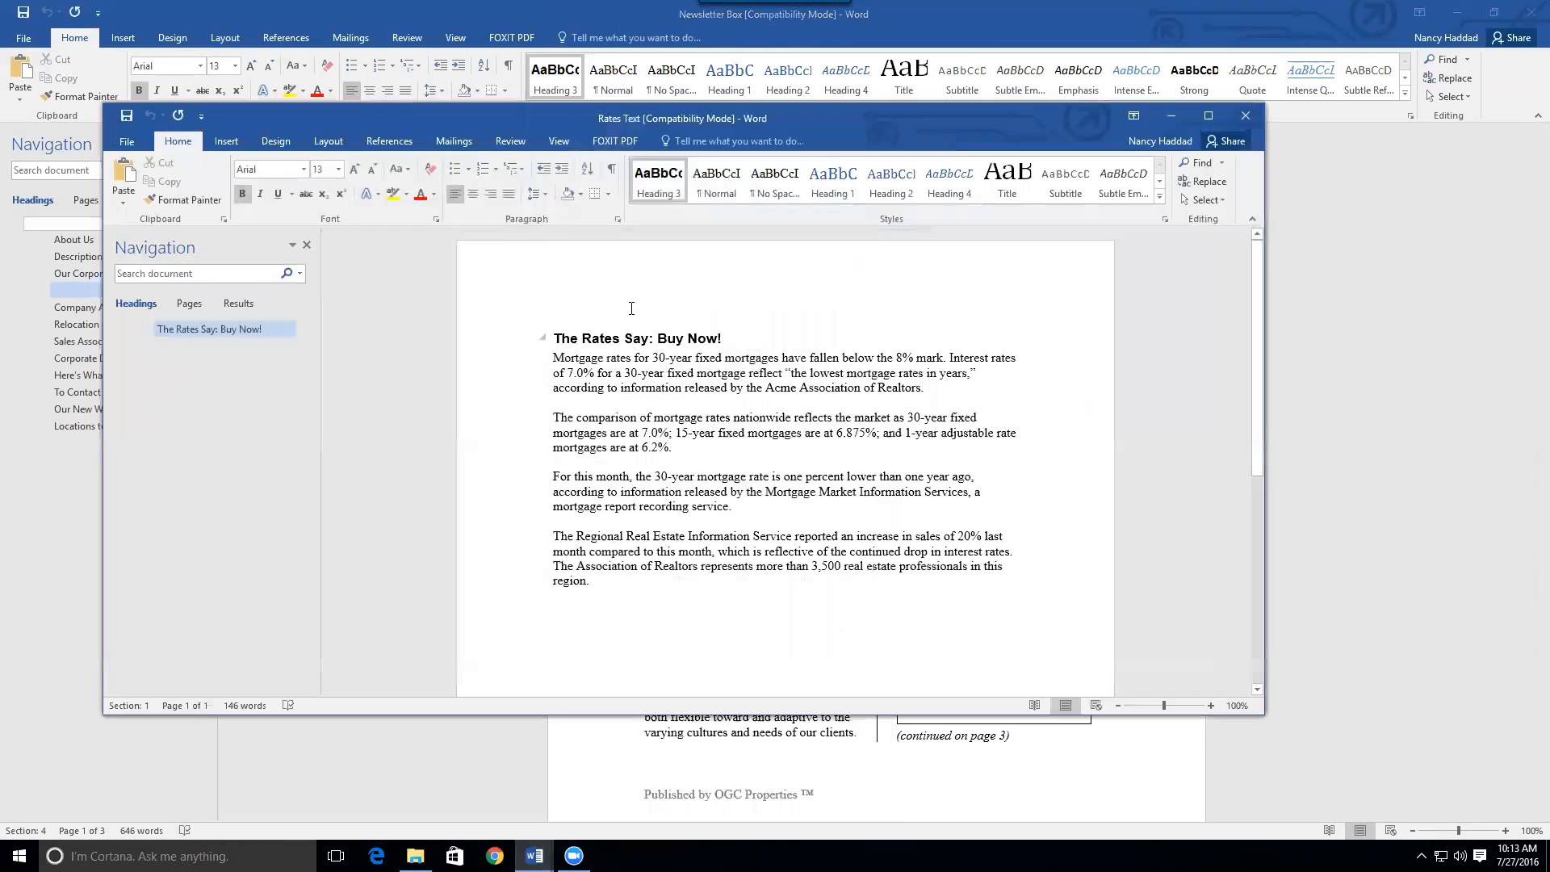
key(ctrl+a)
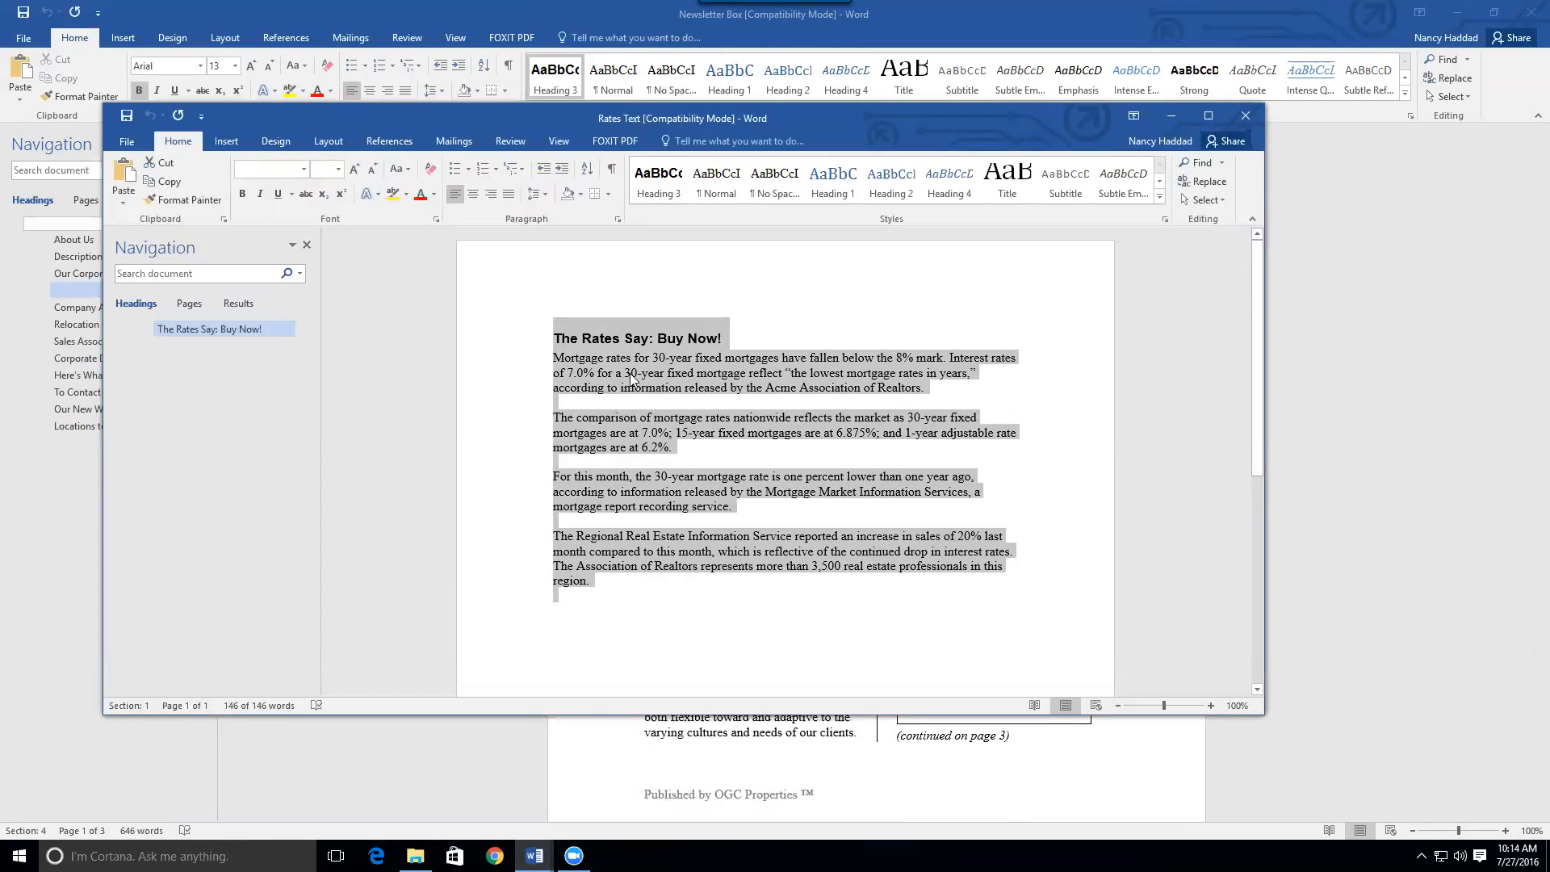
click(1172, 115)
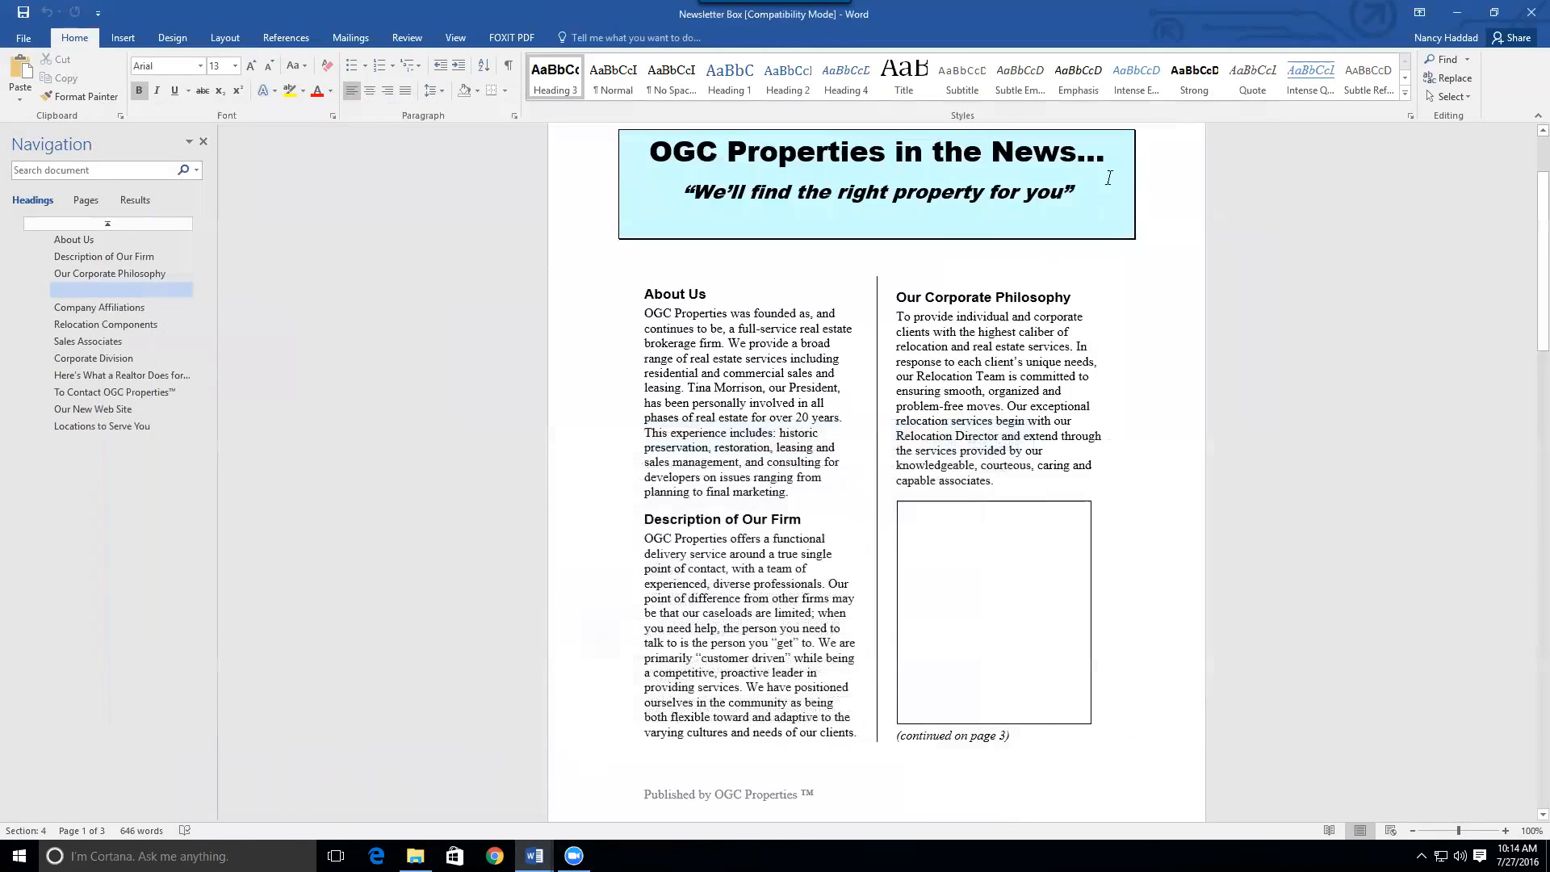
Paste The Rates Say: Buy Now! article into the empty text box under Our Corporate Philosophy
right_click(904, 509)
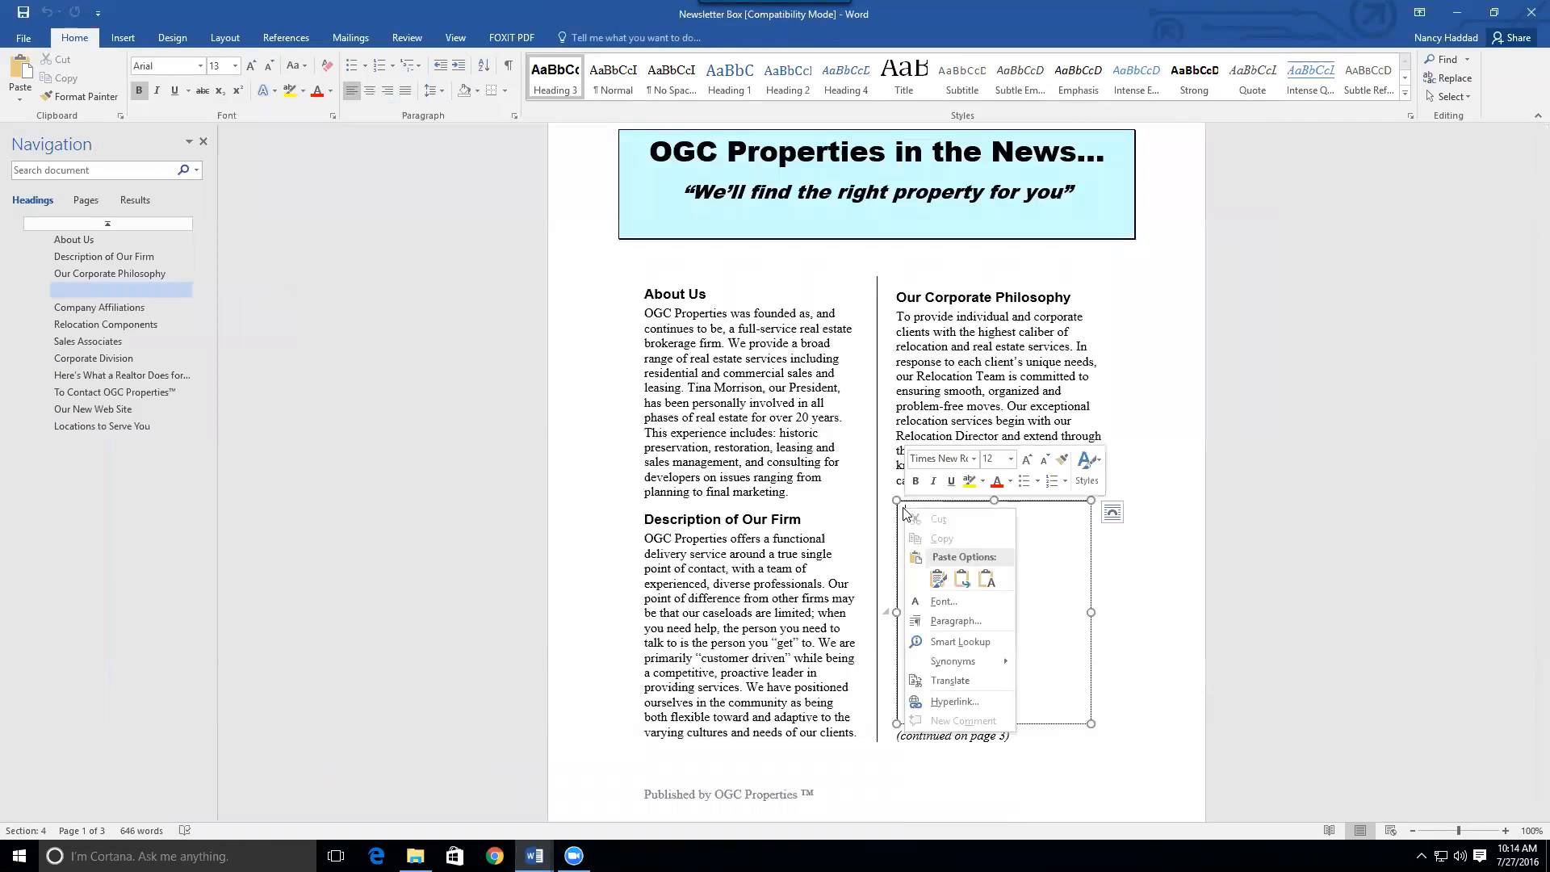
click(936, 579)
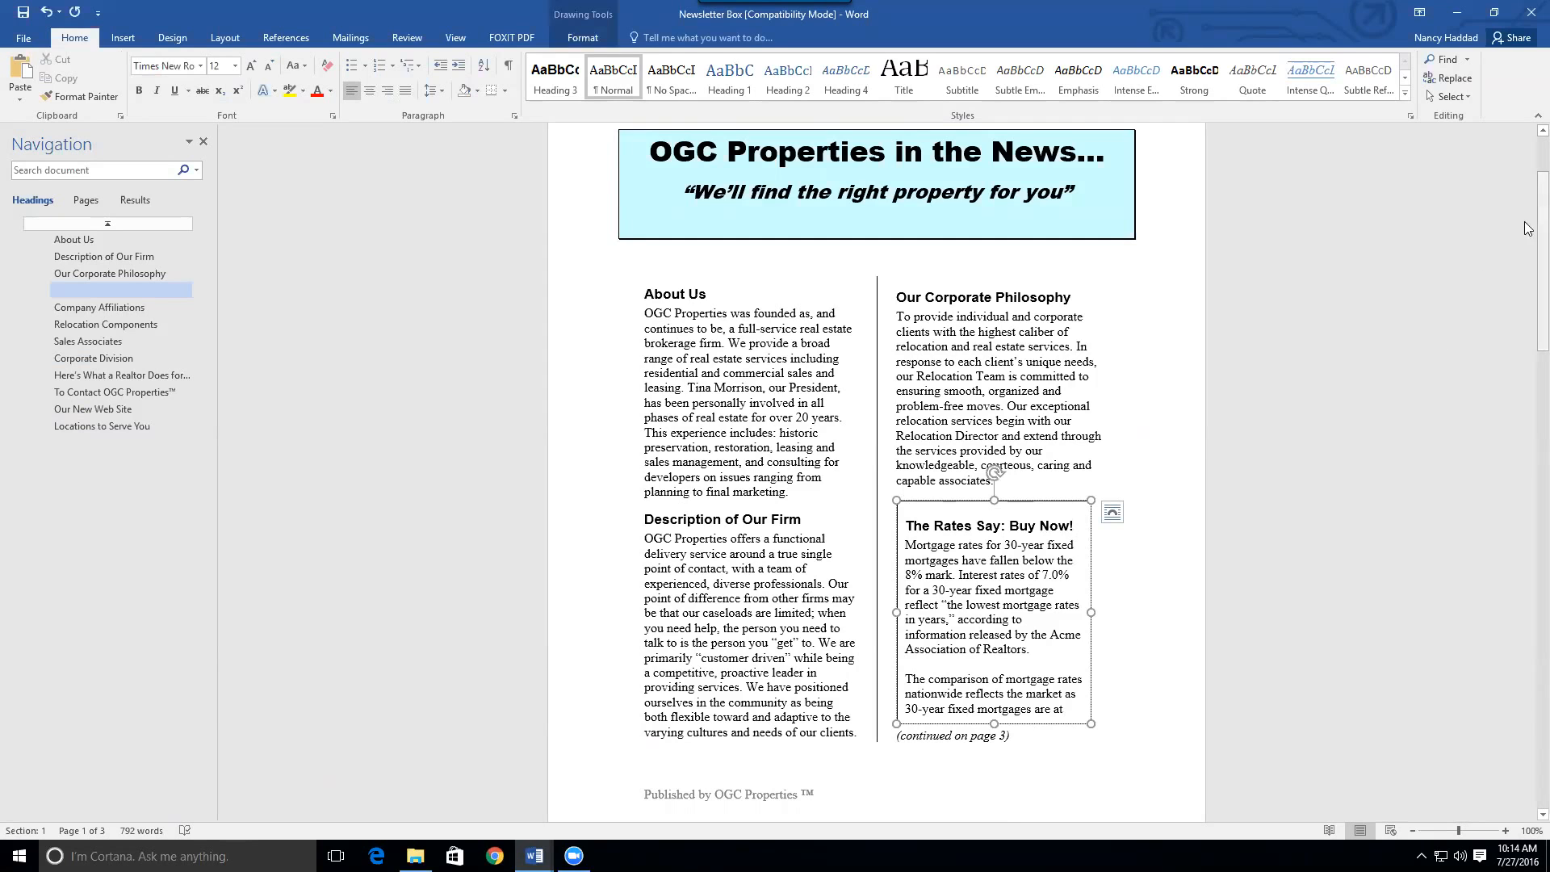
drag(1528, 203, 1455, 605)
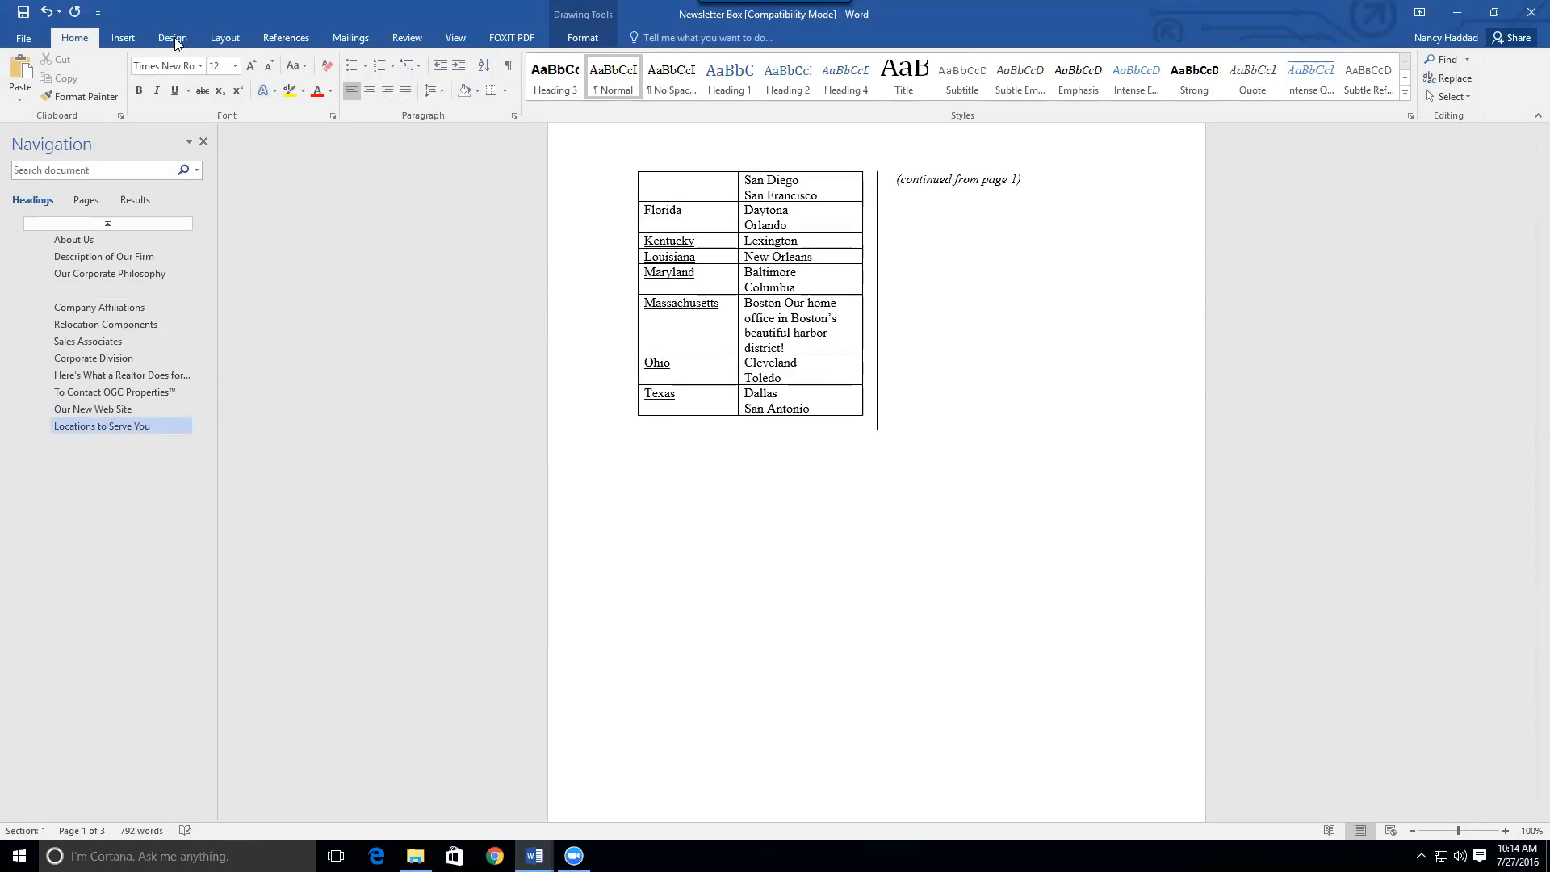
Draw a text box under '(continued from page 1)' on page 3, then reselect the Rates box
click(123, 38)
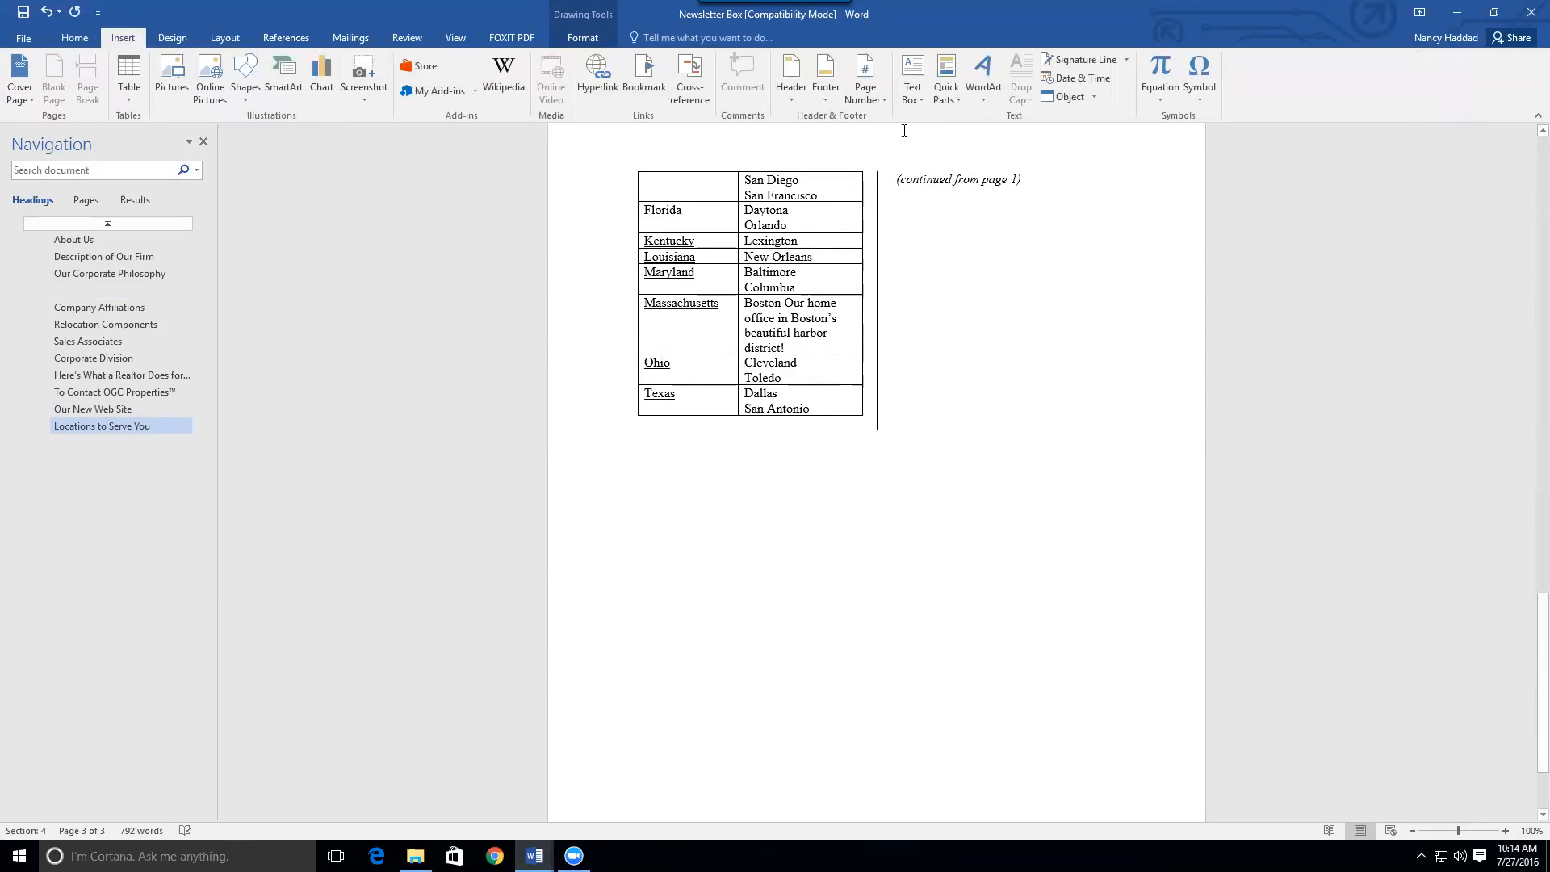
click(916, 99)
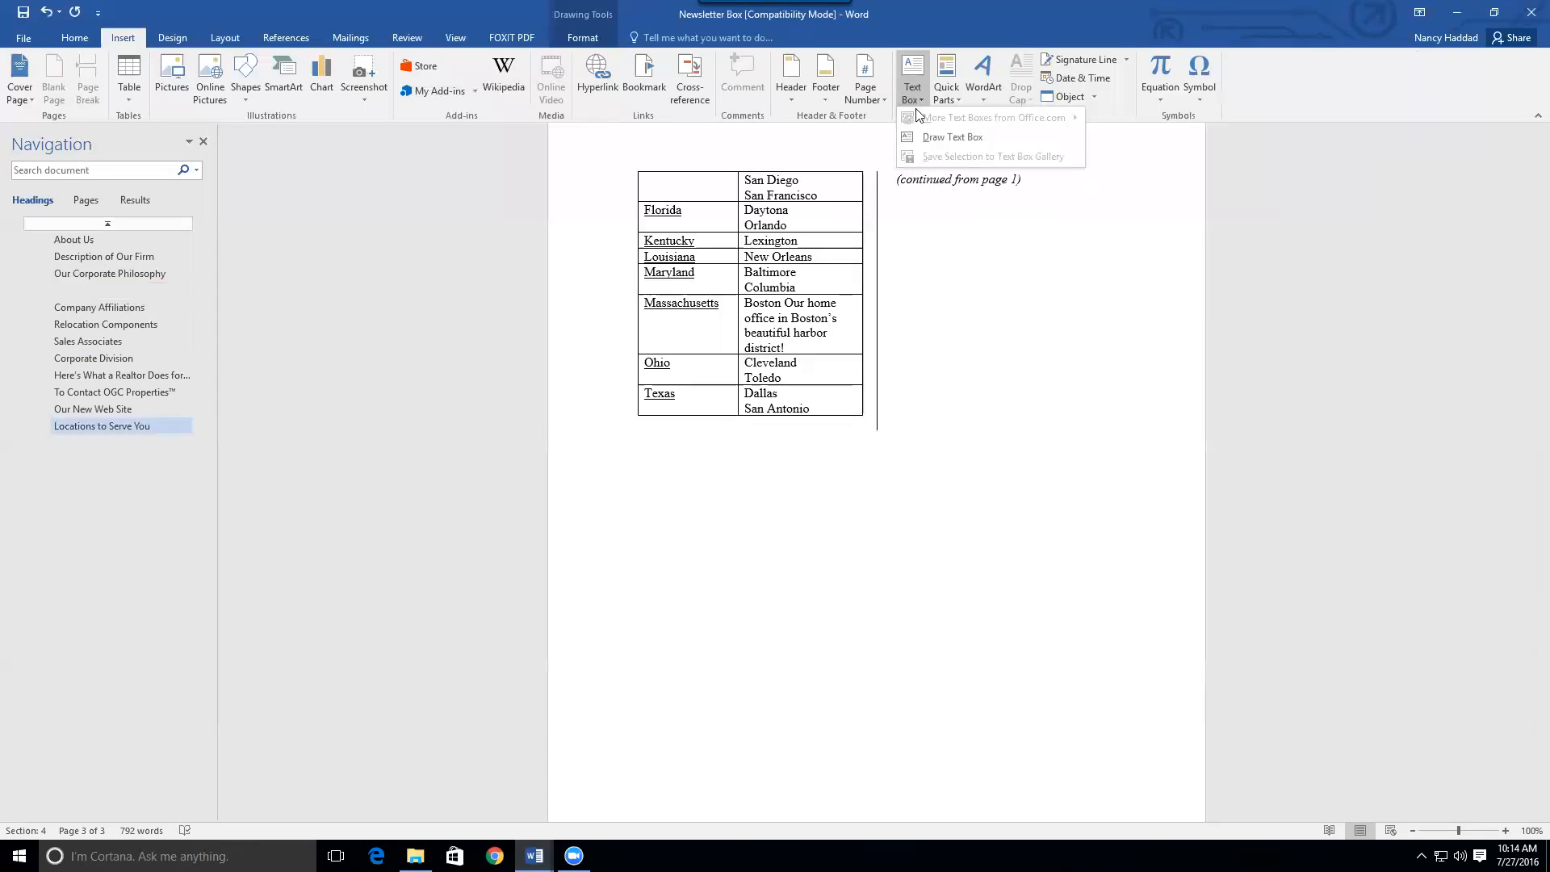
click(923, 133)
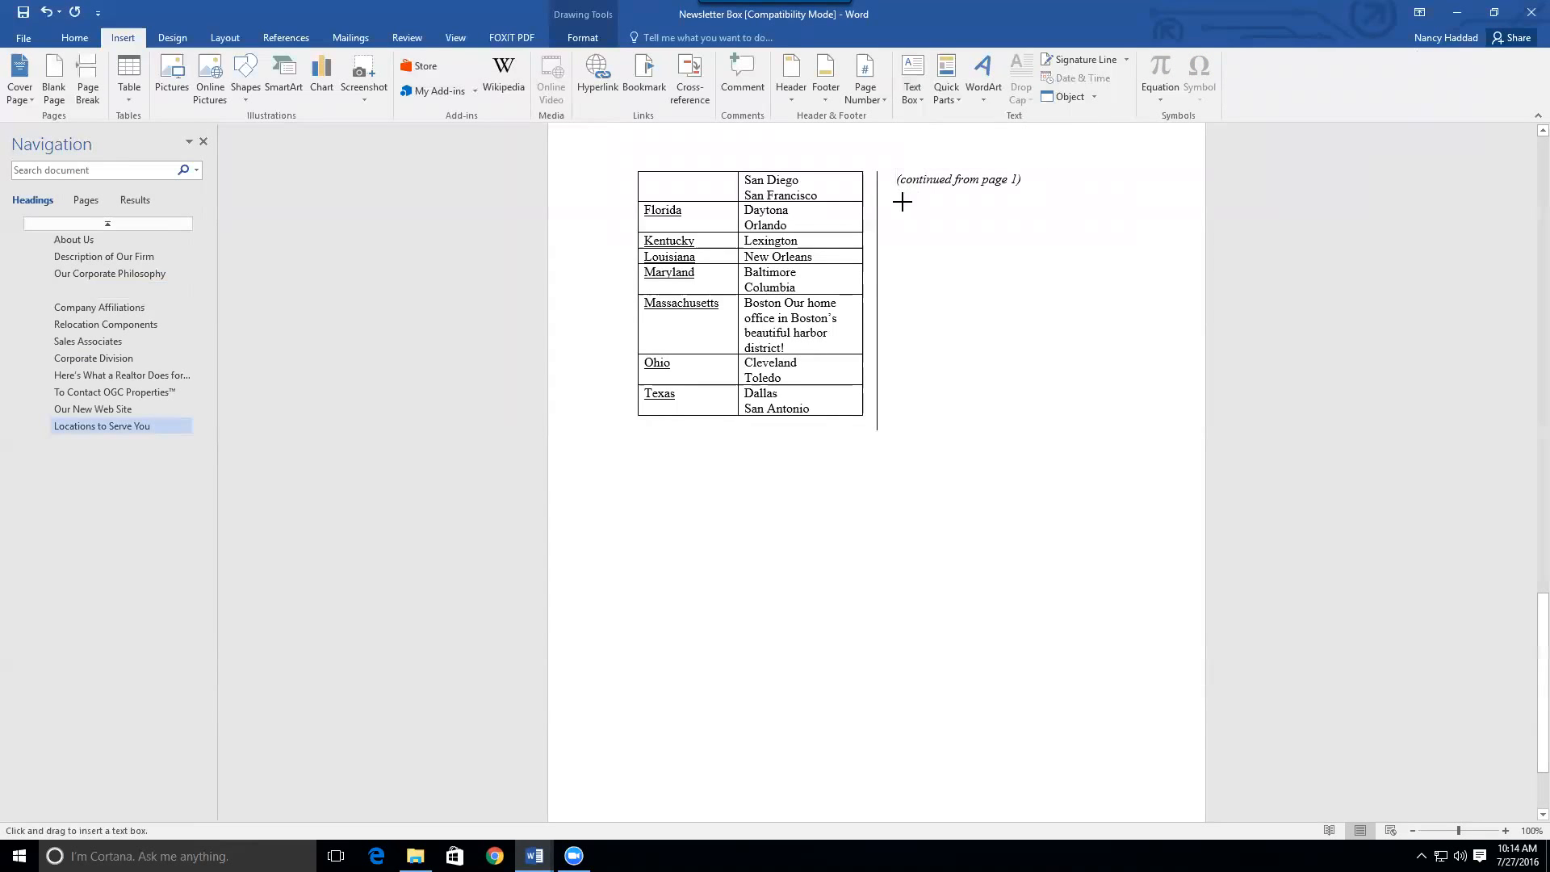
mouse_move(898, 201)
mouse_down()
mouse_move(1007, 291)
mouse_move(1121, 422)
mouse_move(1130, 504)
mouse_up()
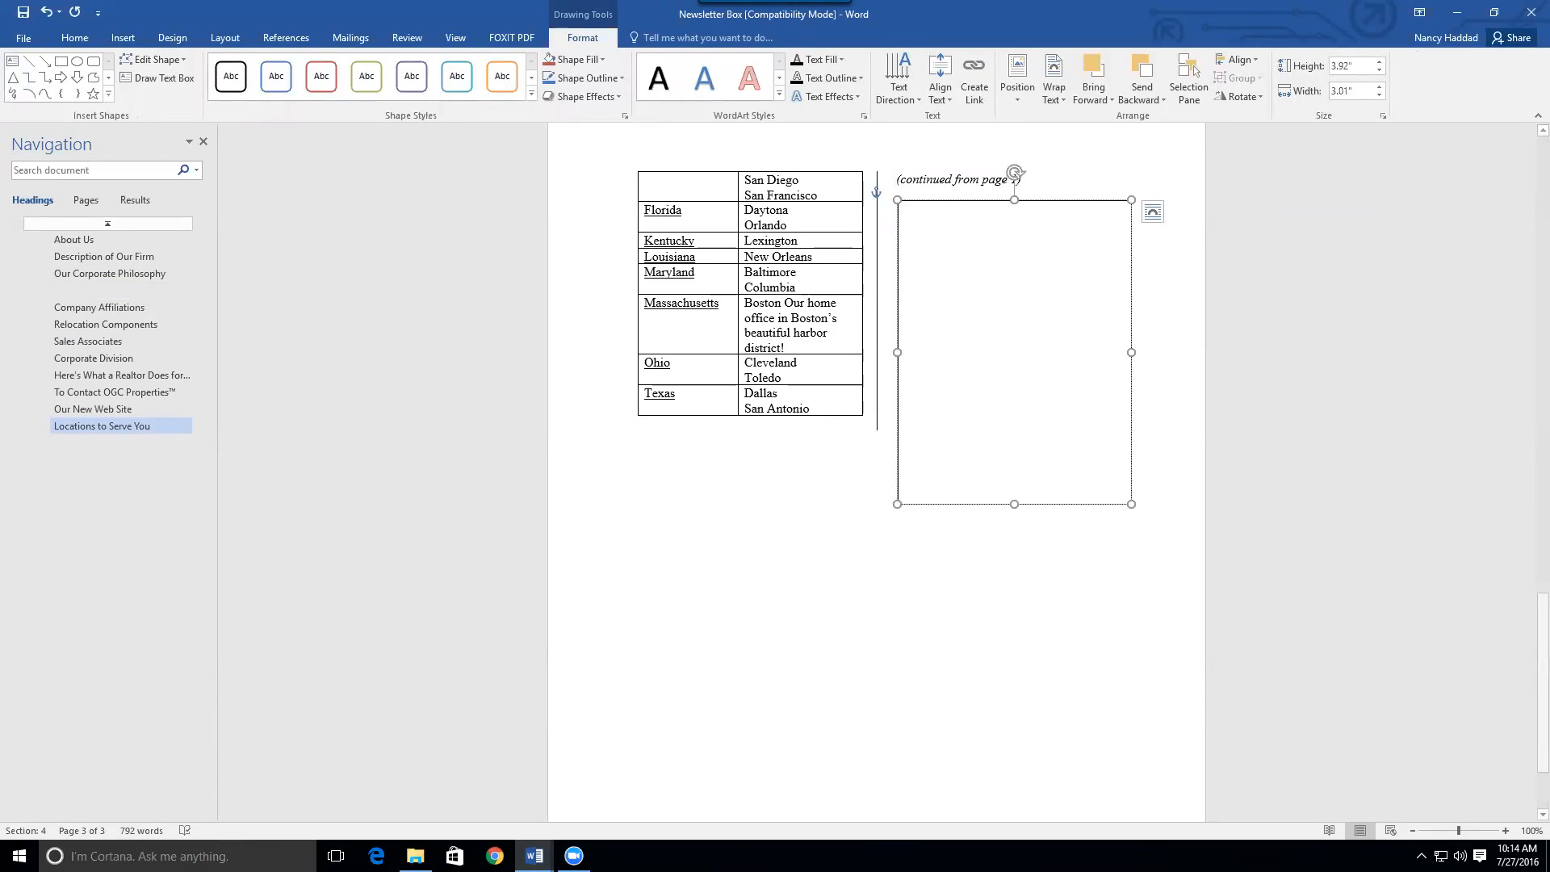
drag(1529, 626, 1526, 211)
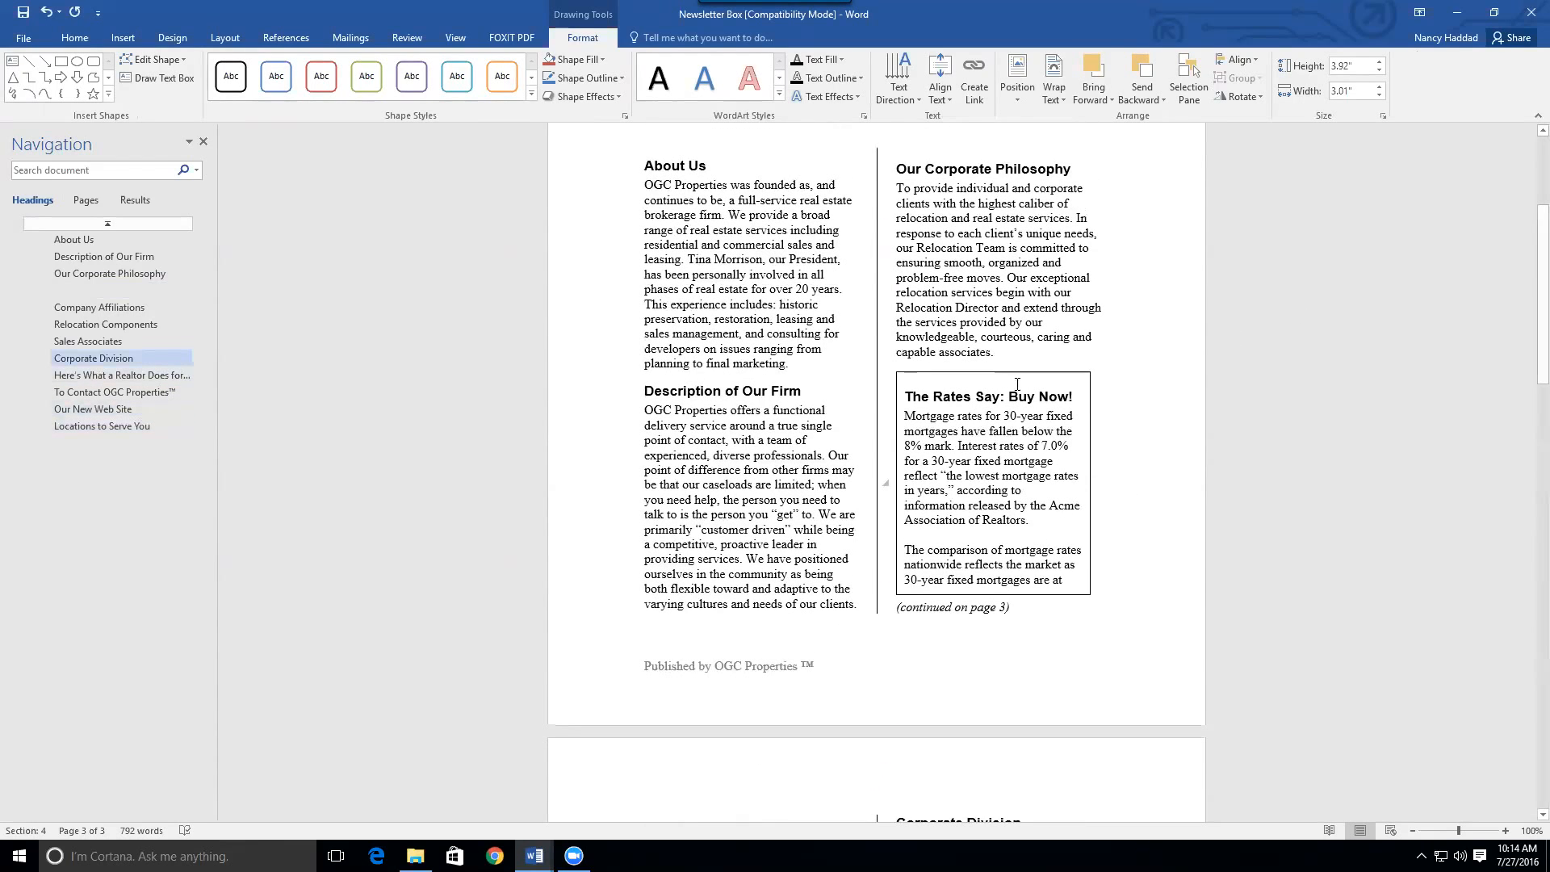
click(961, 436)
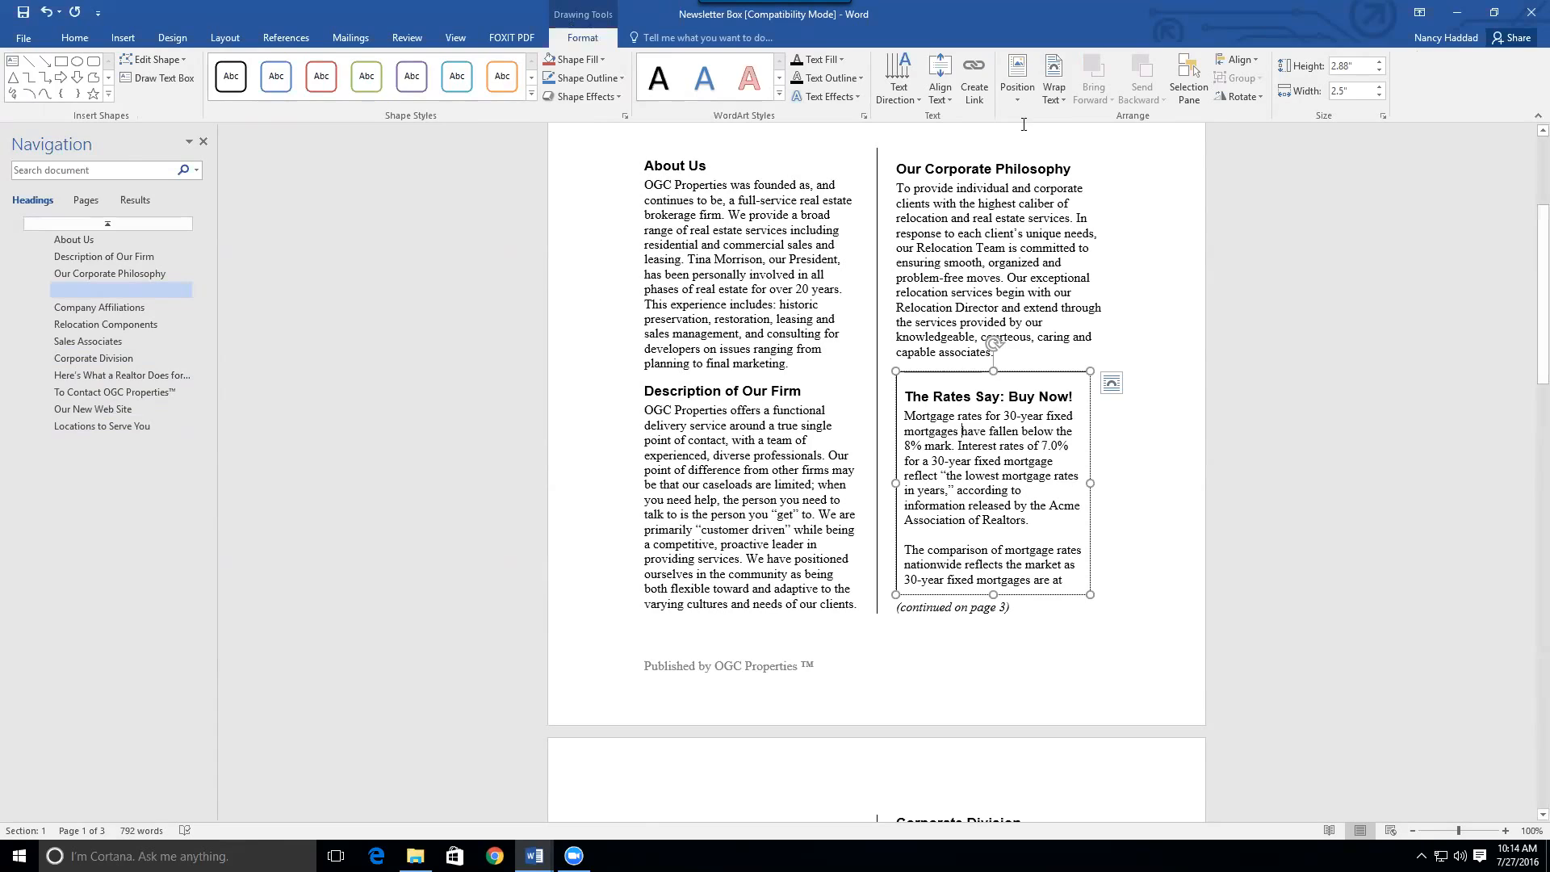
Link the Rates text box to the empty page 3 box and shorten that box to 3.51"
click(975, 87)
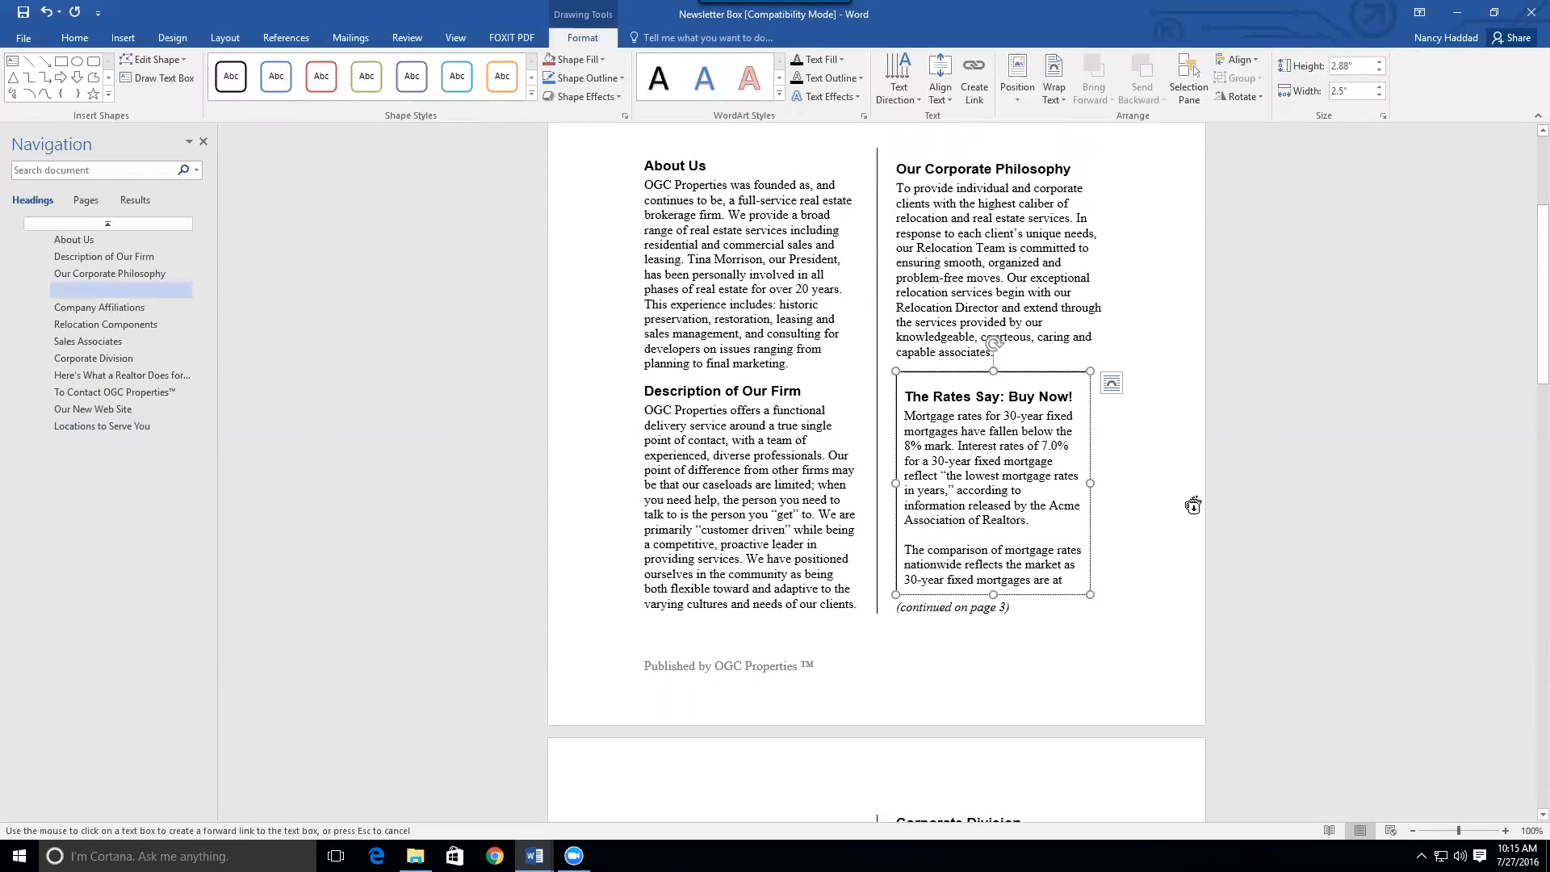
click(1528, 273)
drag(1528, 274, 1460, 629)
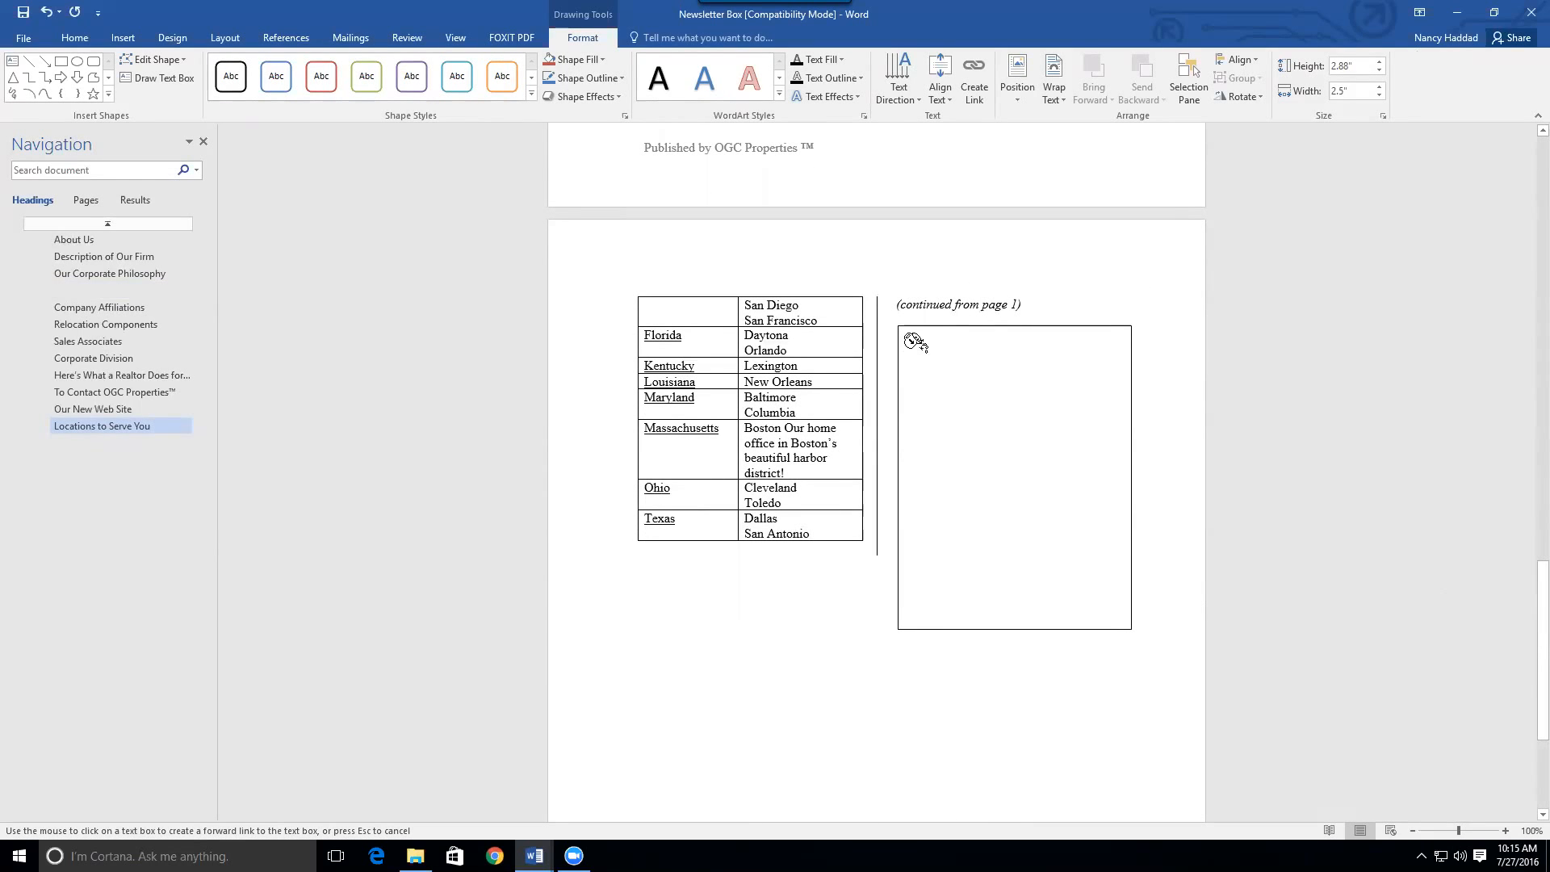
click(914, 341)
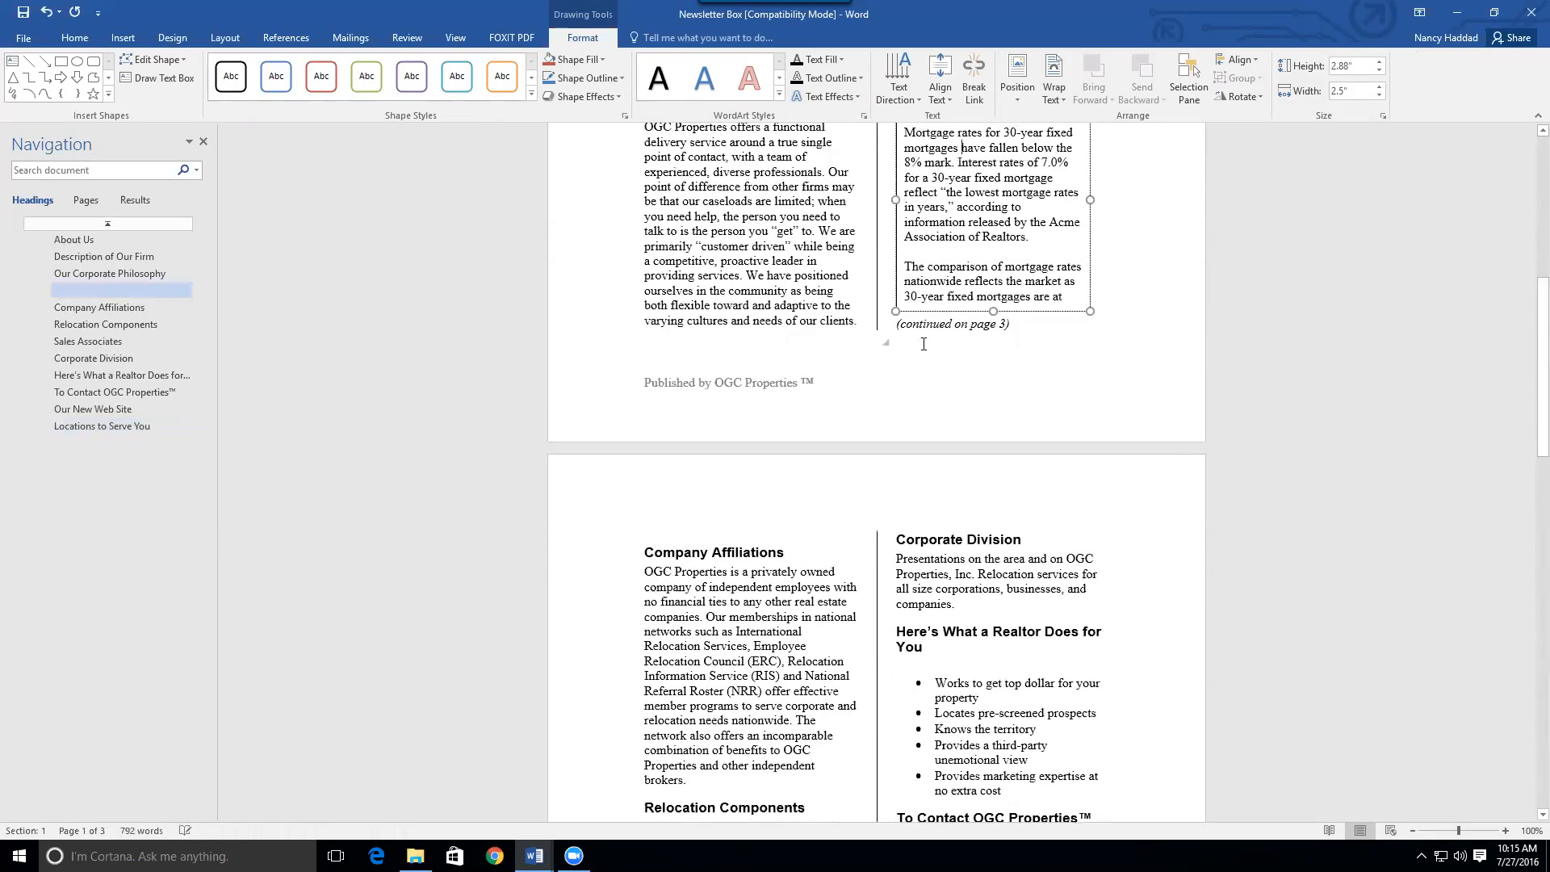
drag(1532, 301, 1528, 623)
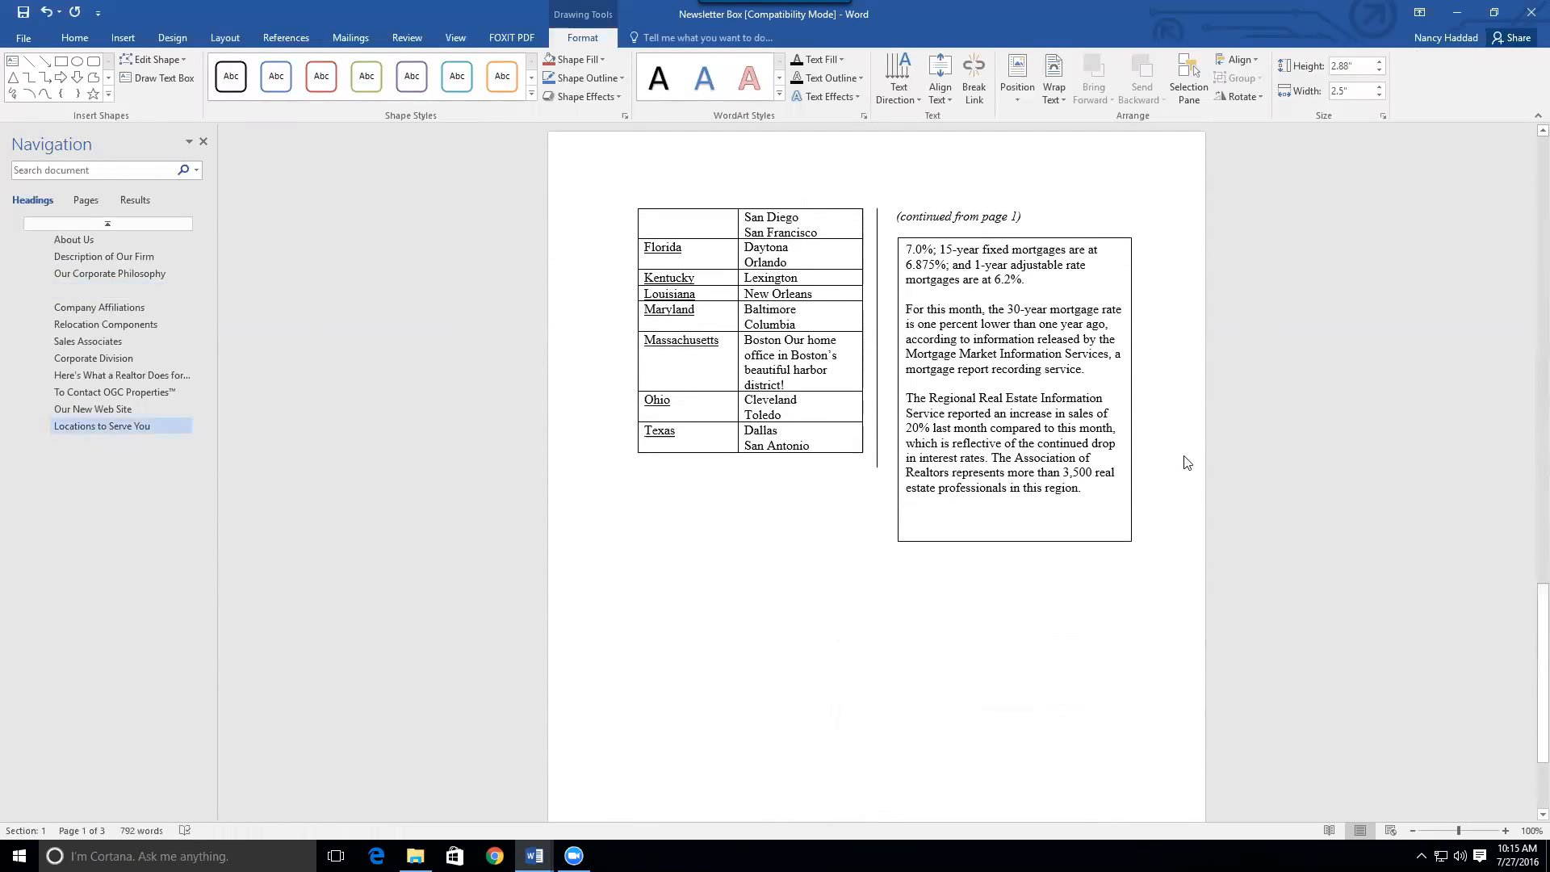
click(1130, 457)
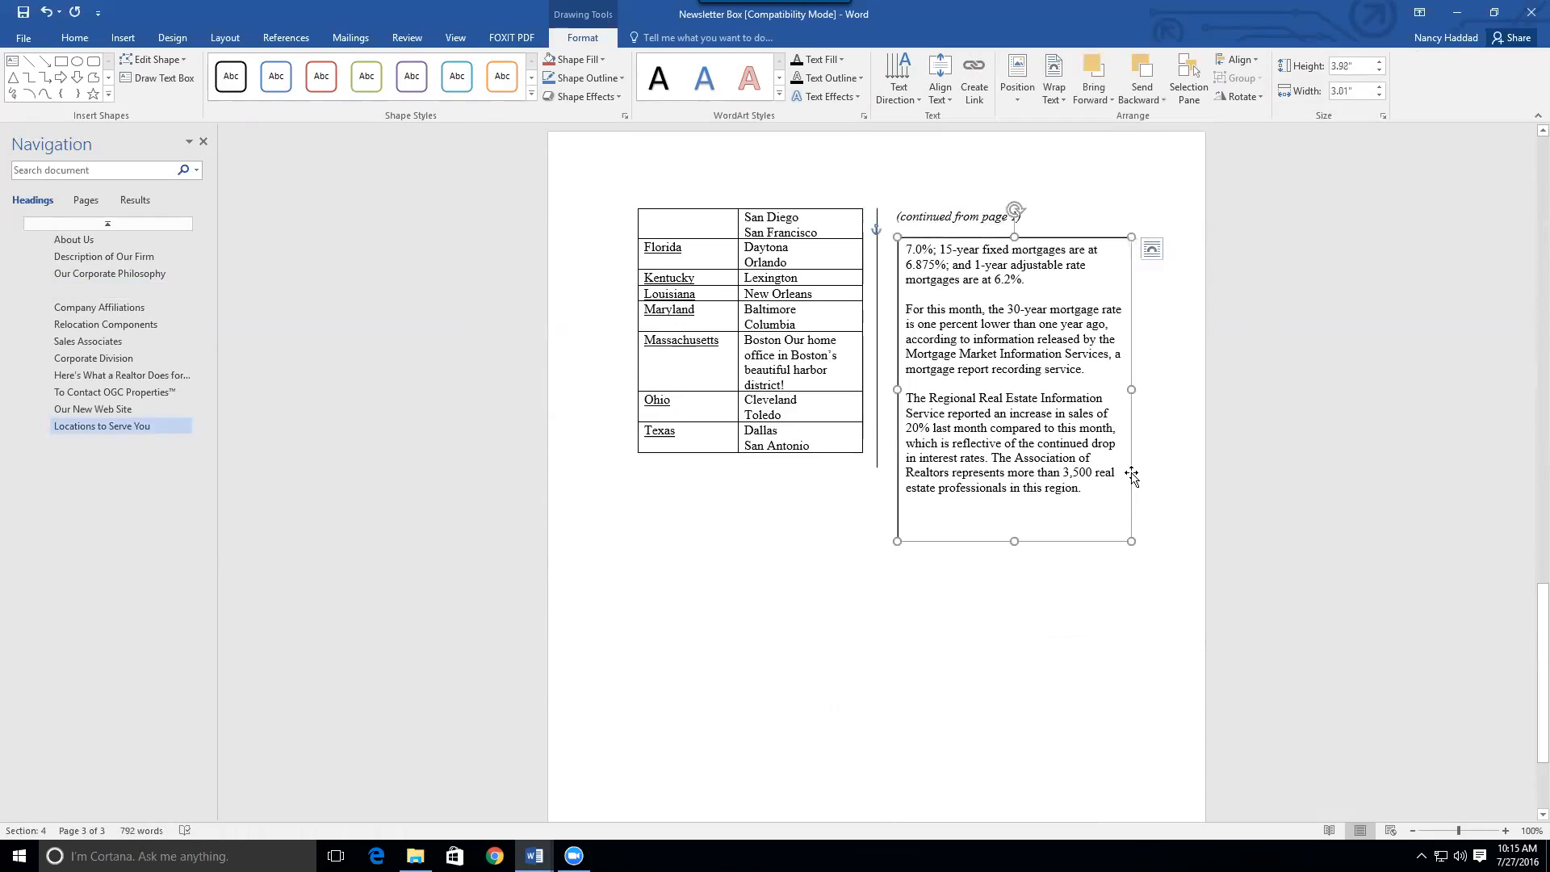
drag(1014, 540, 1014, 509)
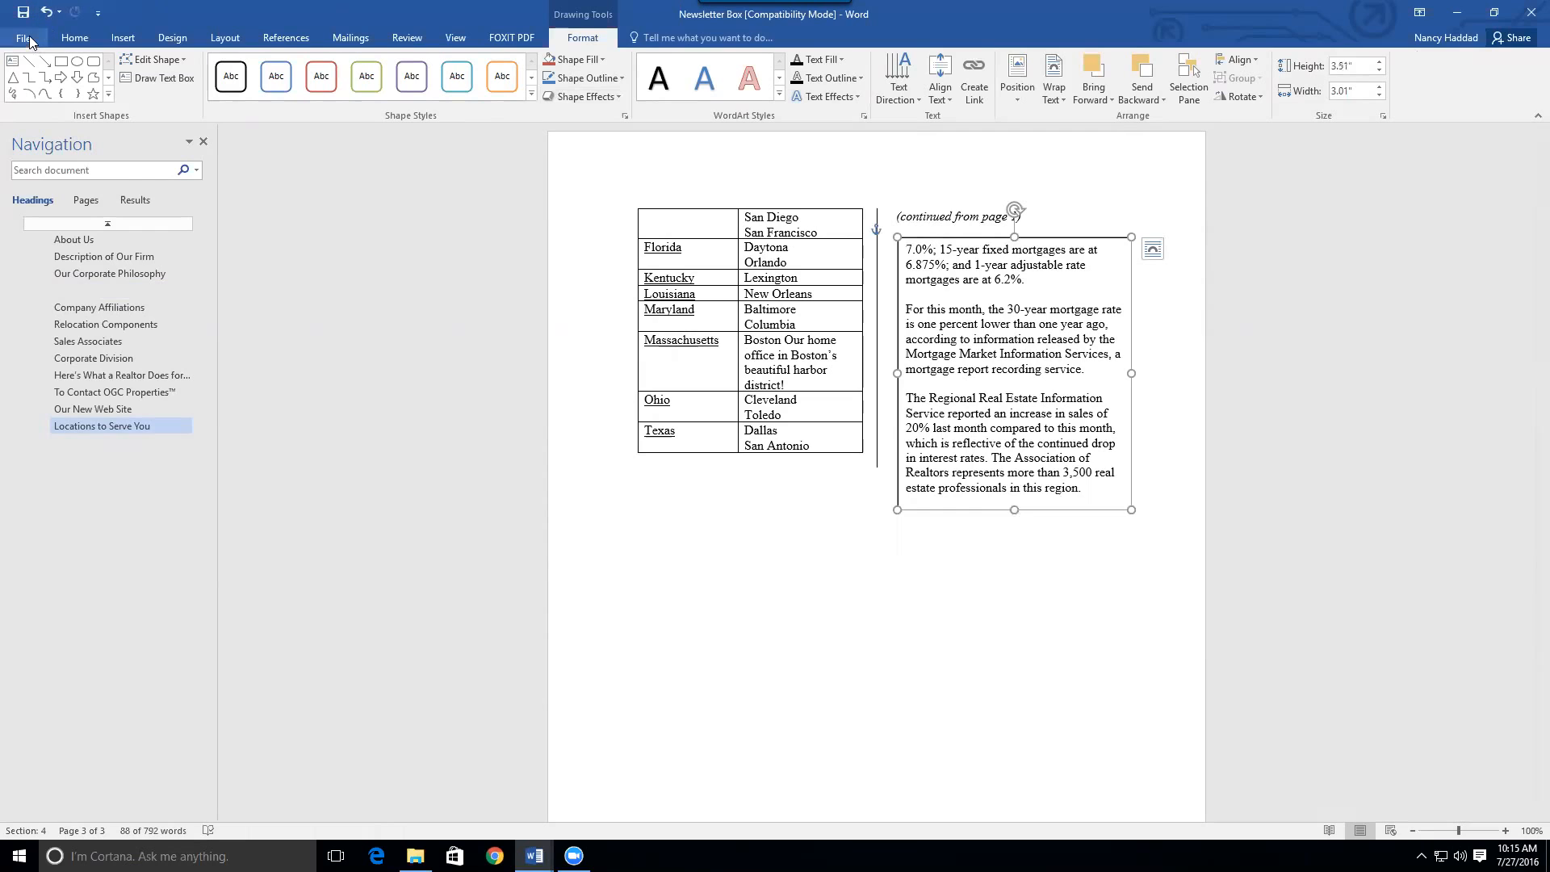
Turn on Show/Hide ¶ and review the formatting marks and breaks across the newsletter pages
click(94, 61)
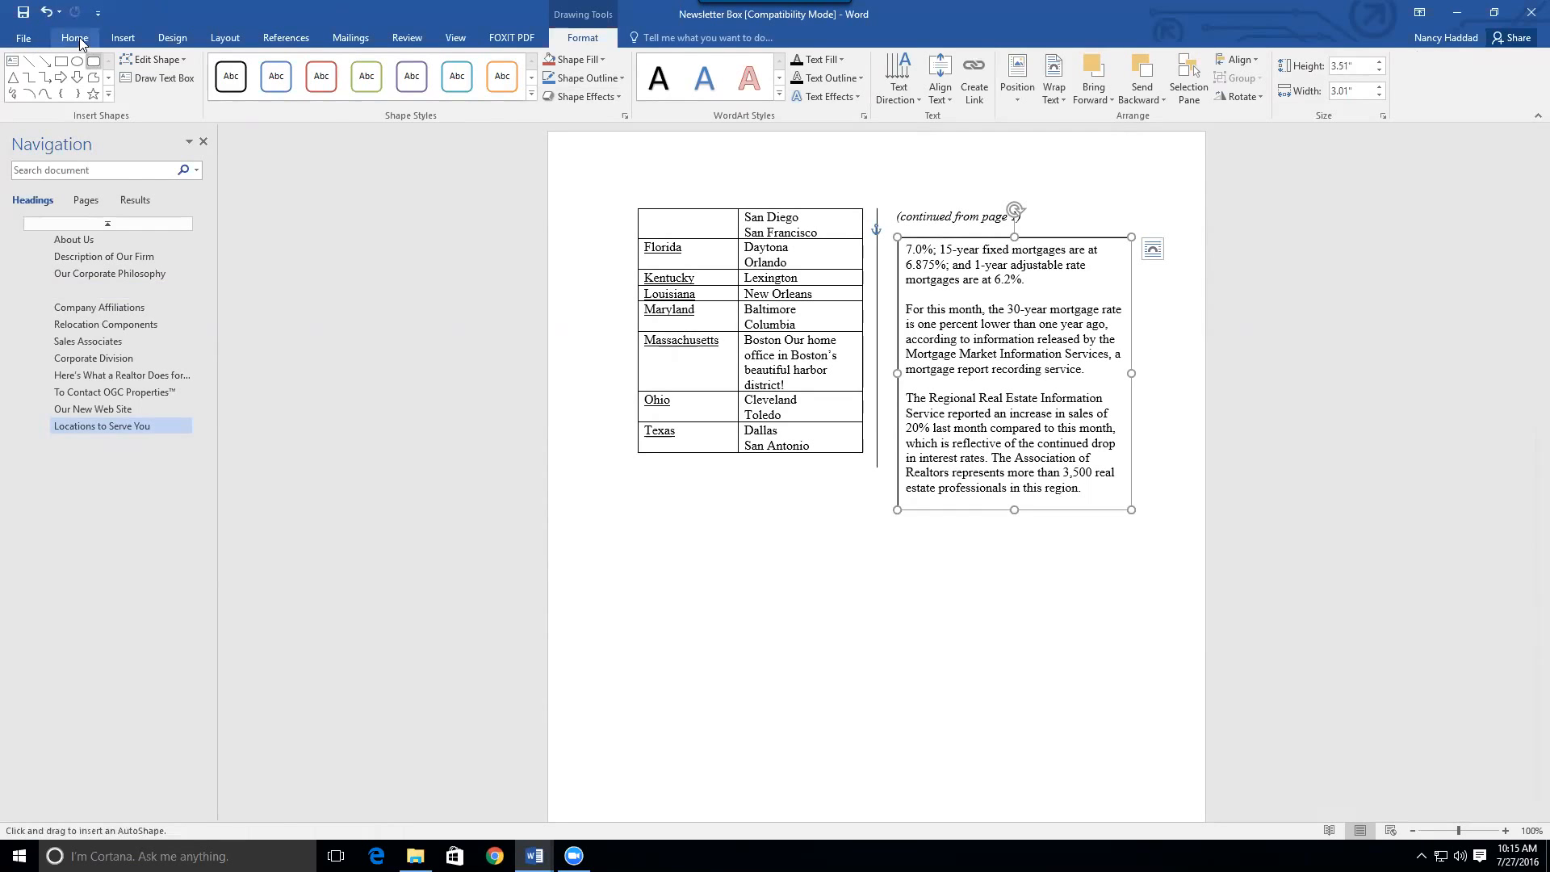
click(77, 38)
click(507, 65)
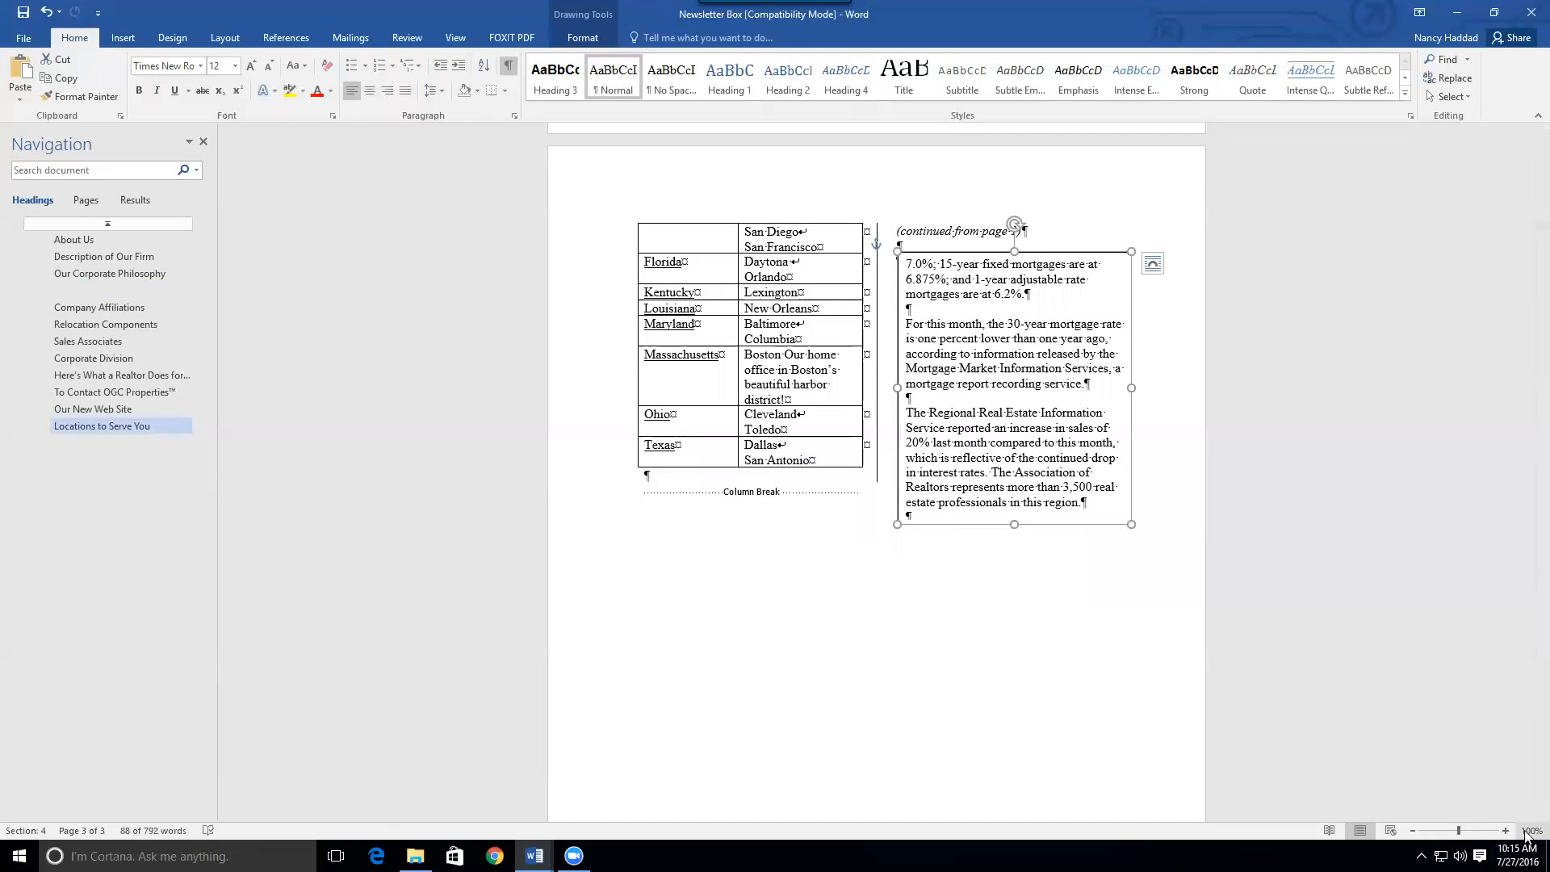
drag(1541, 727, 1499, 668)
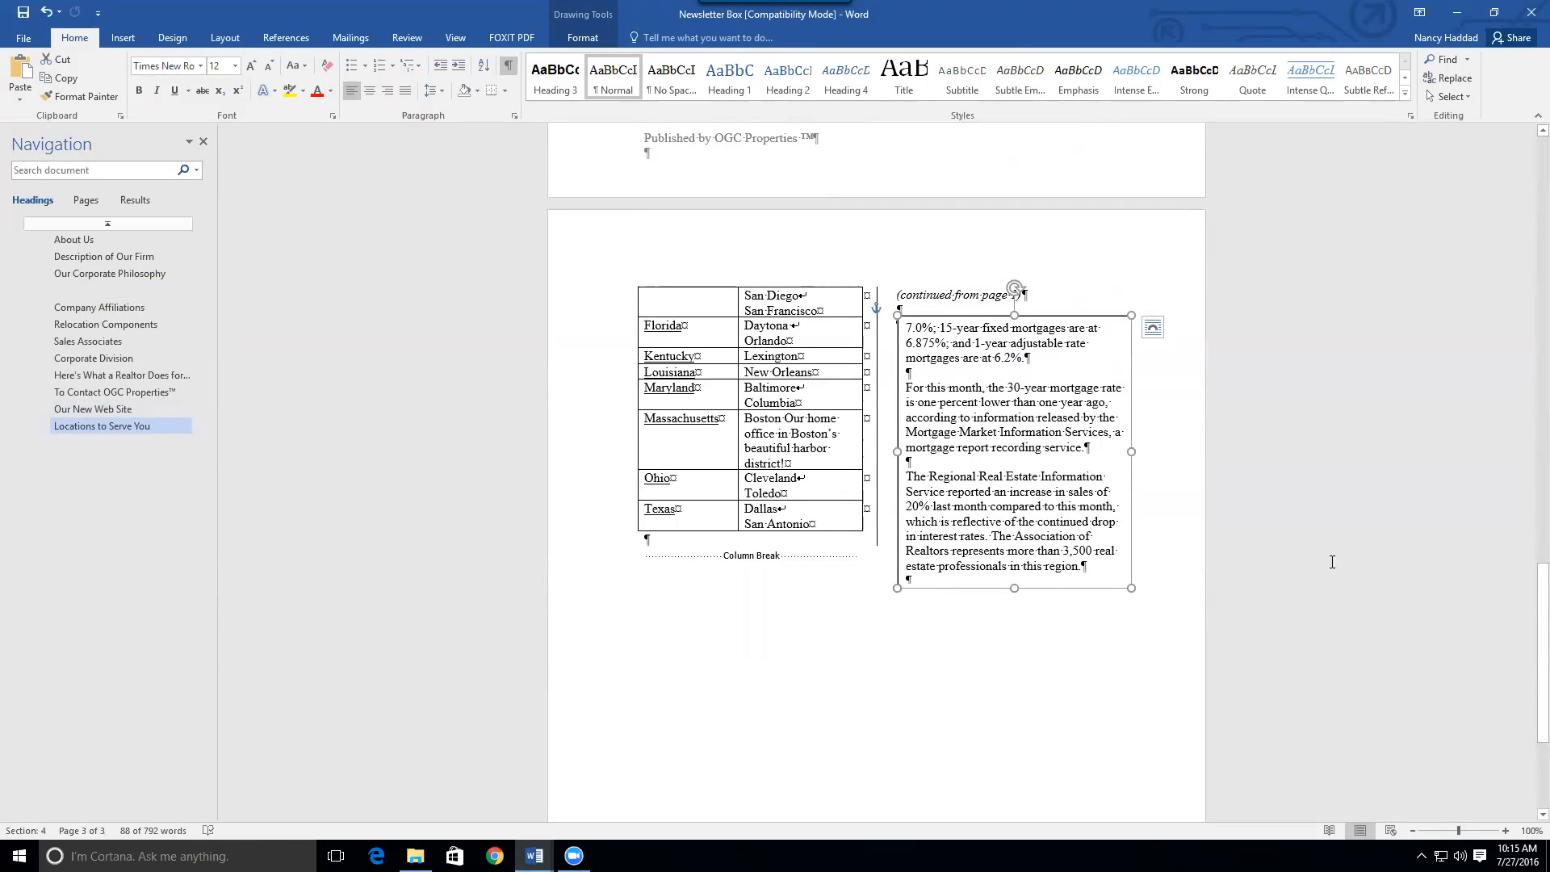
drag(1543, 607, 1543, 181)
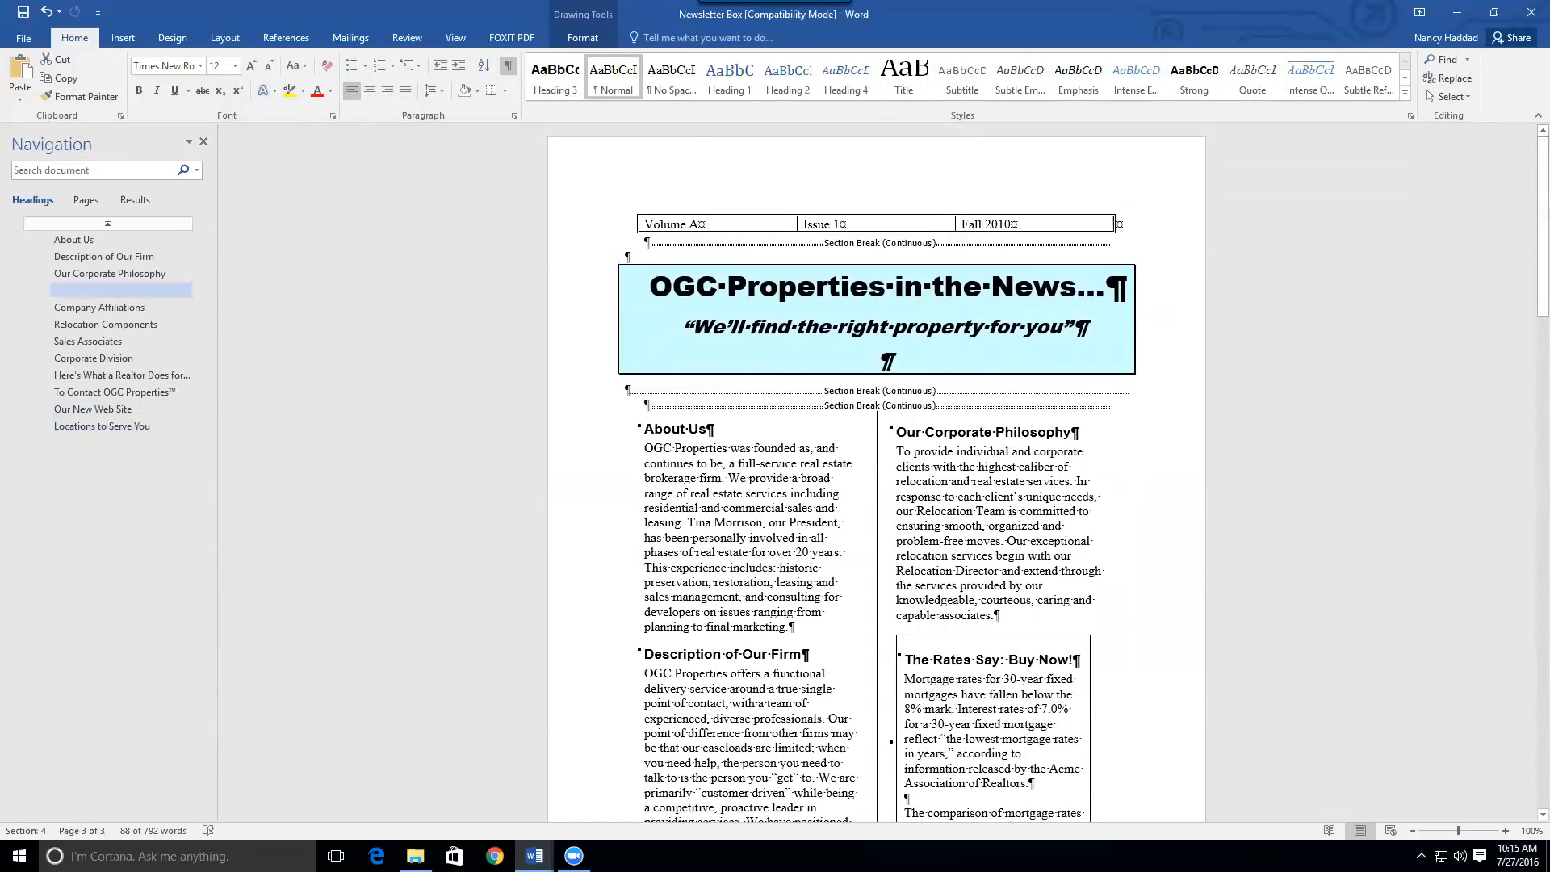
click(1018, 220)
drag(1530, 171, 1524, 369)
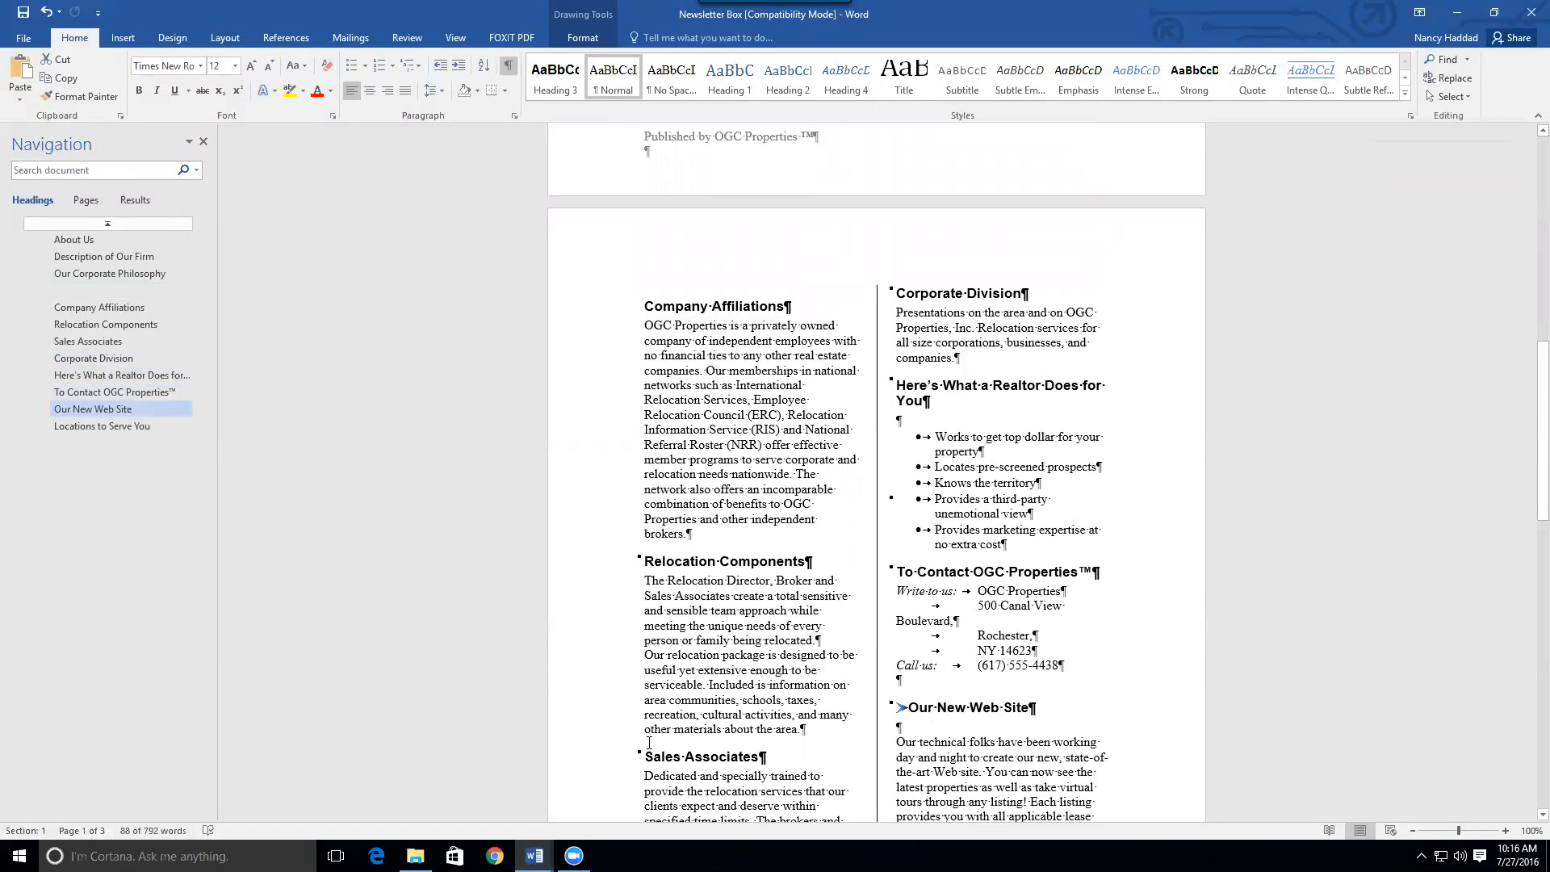
Bring the OGC Properties Newsletter document forward and place the cursor in Our Corporate Philosophy
mouse_move(533, 854)
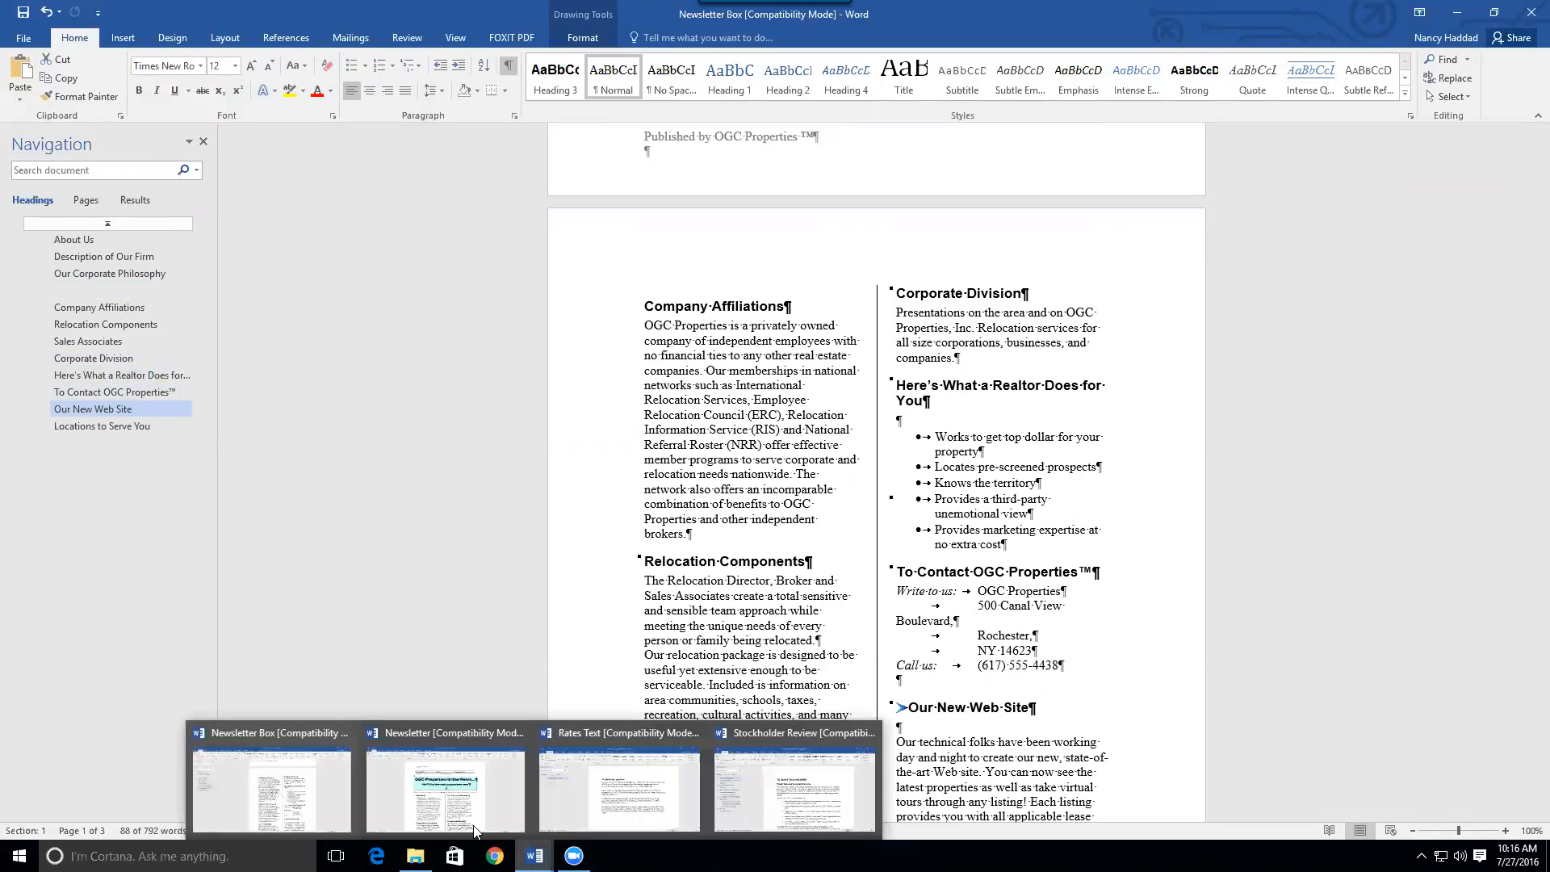
mouse_move(471, 819)
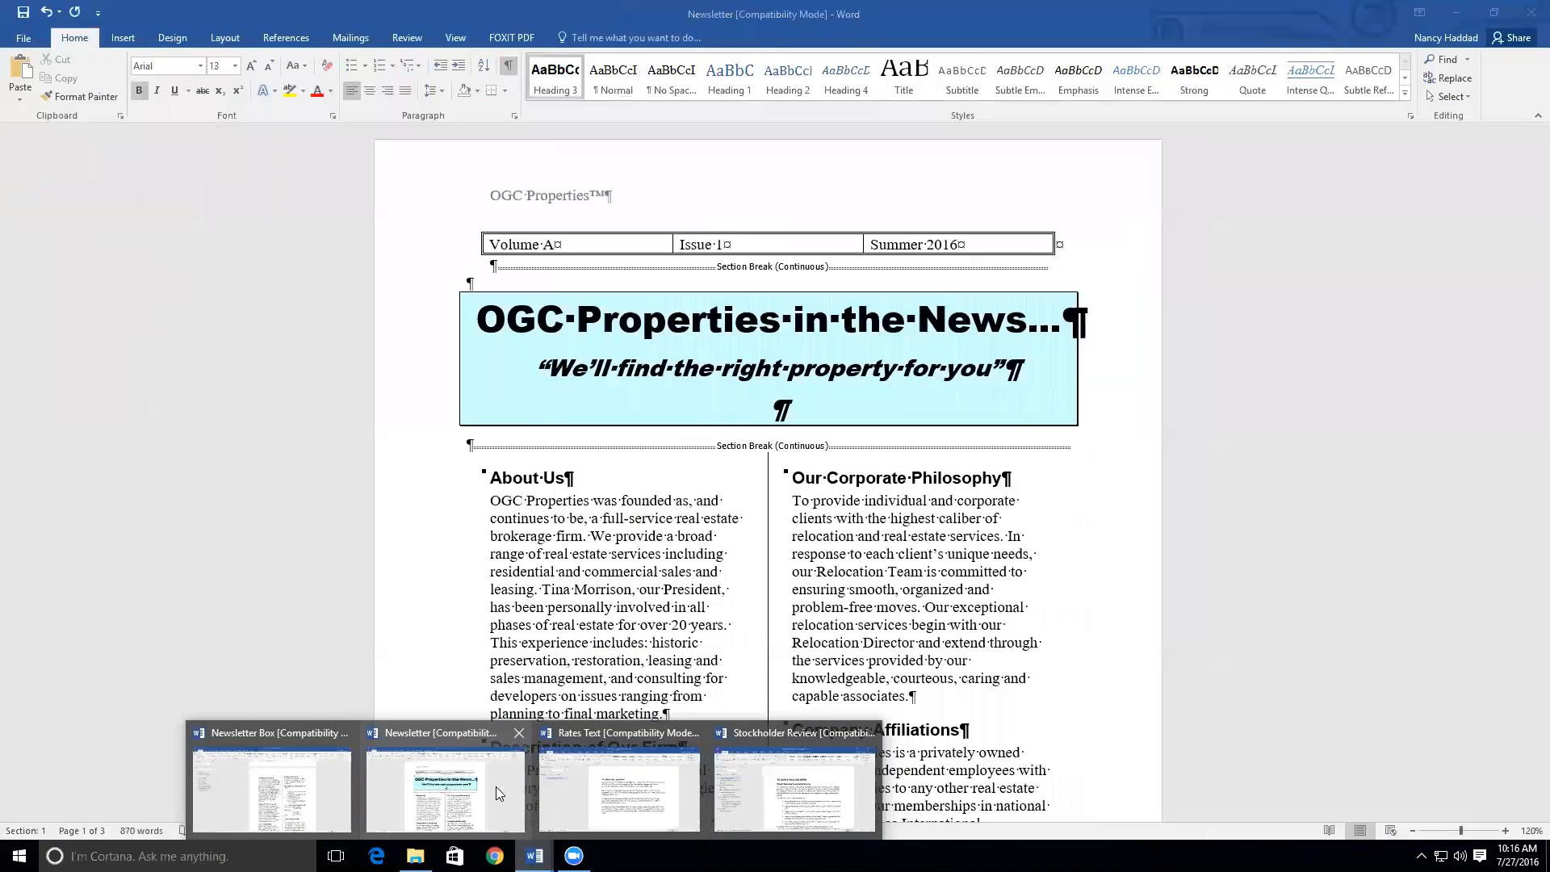
click(496, 787)
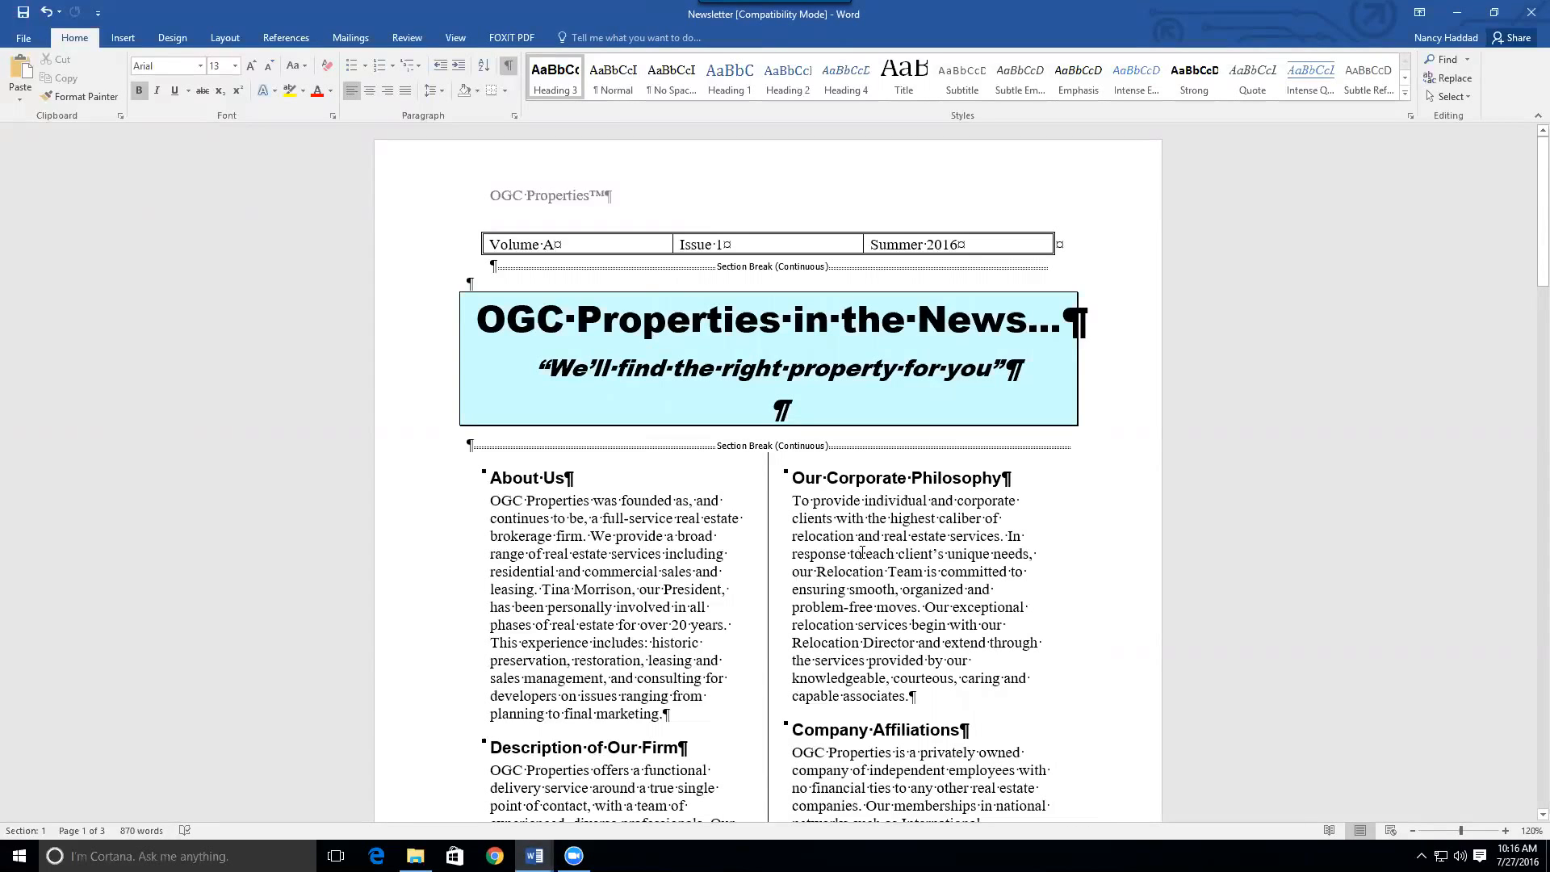
click(875, 536)
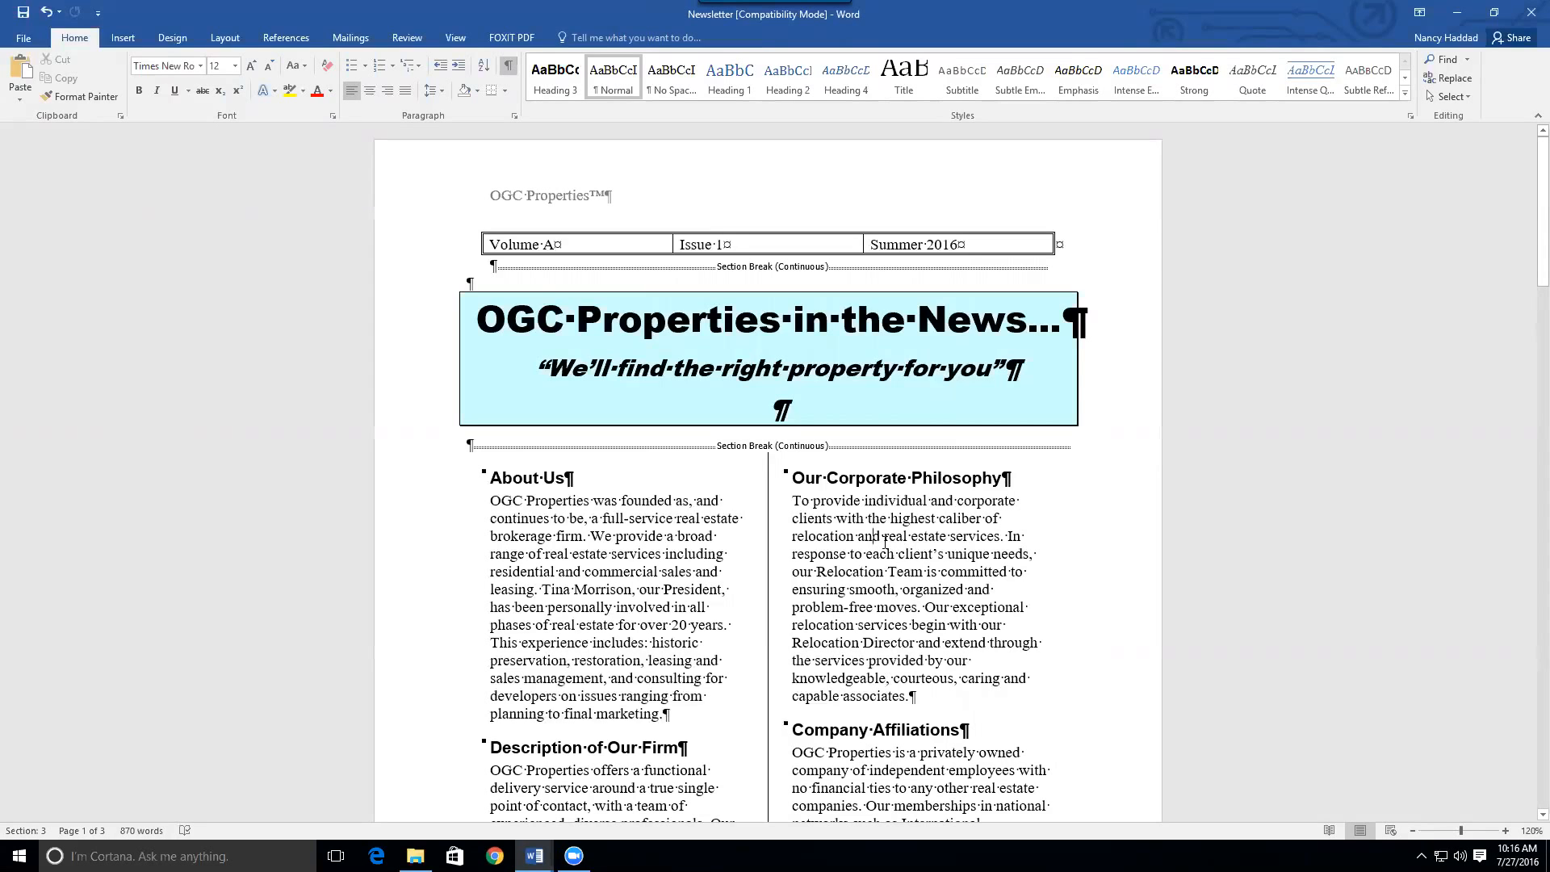
Give the Our Corporate Philosophy paragraph a Dropped capital T spanning three lines
click(122, 39)
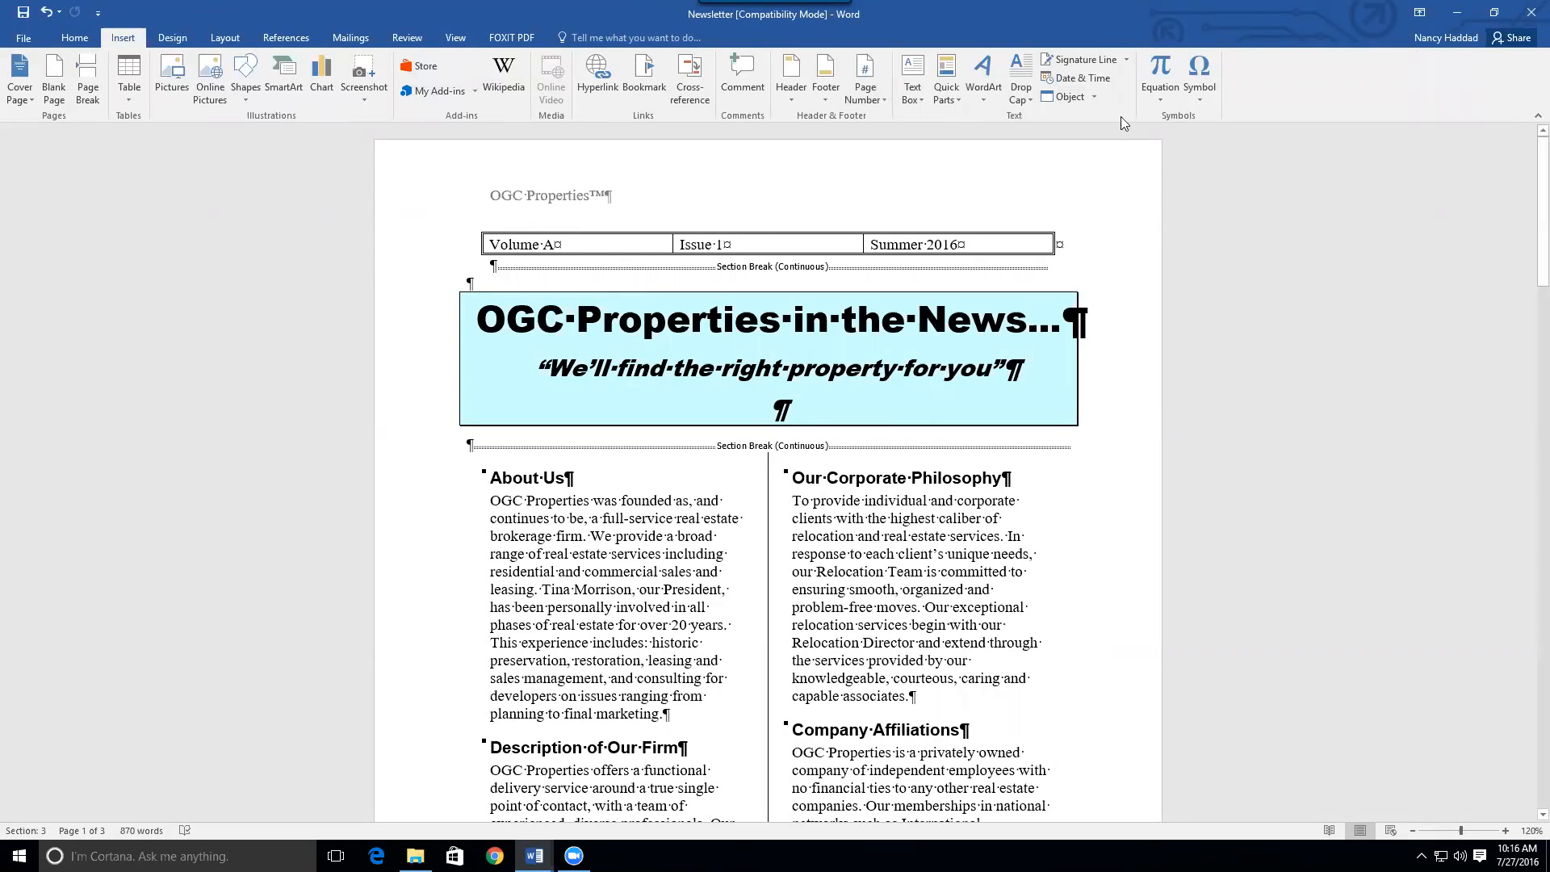
click(1021, 95)
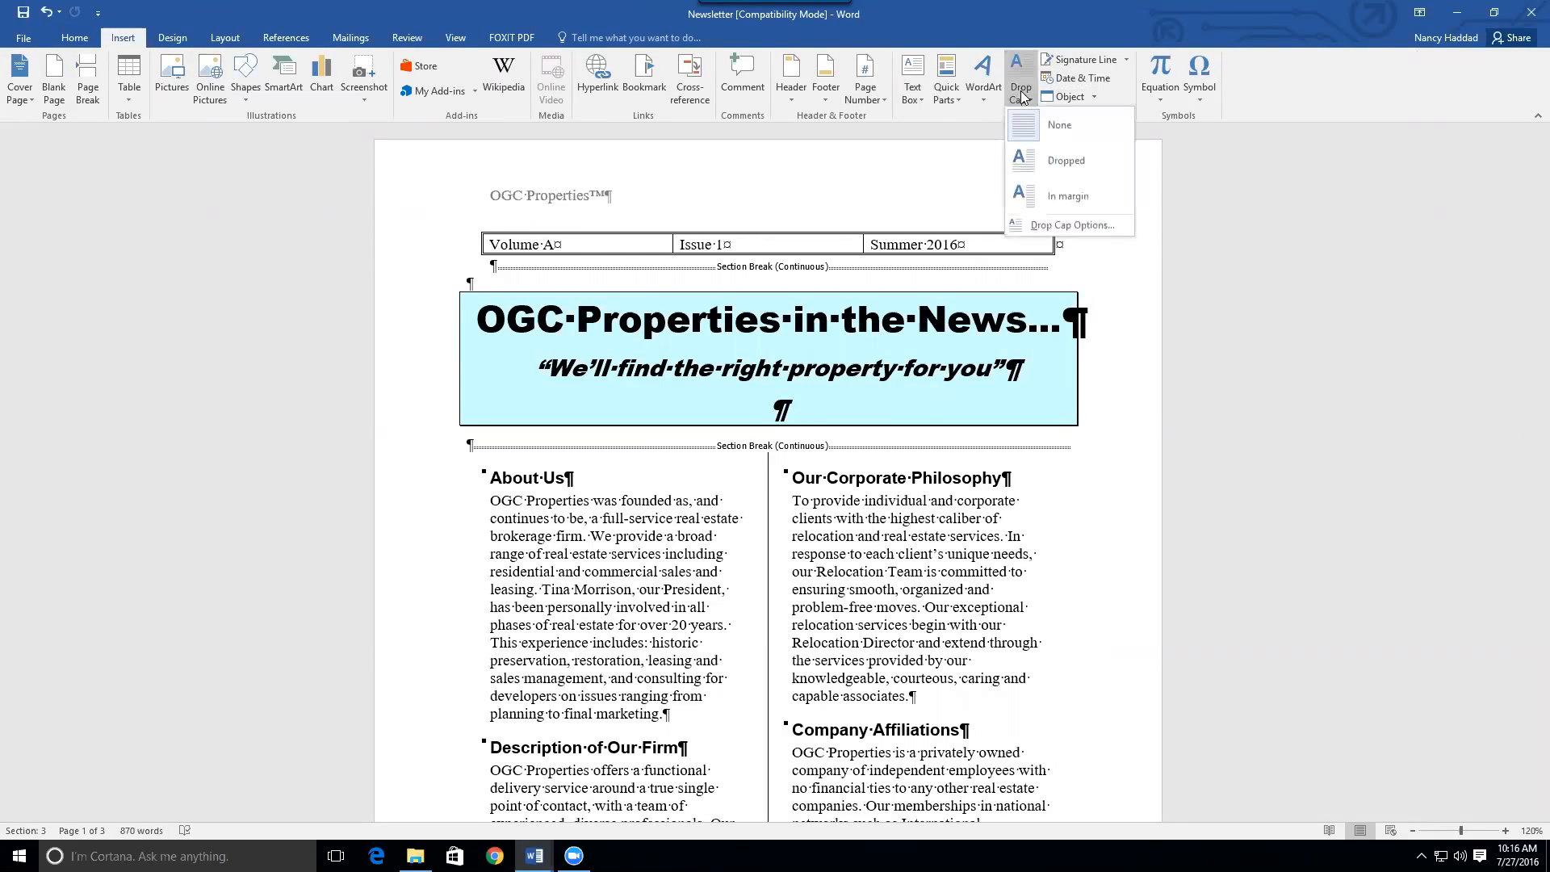
click(1046, 162)
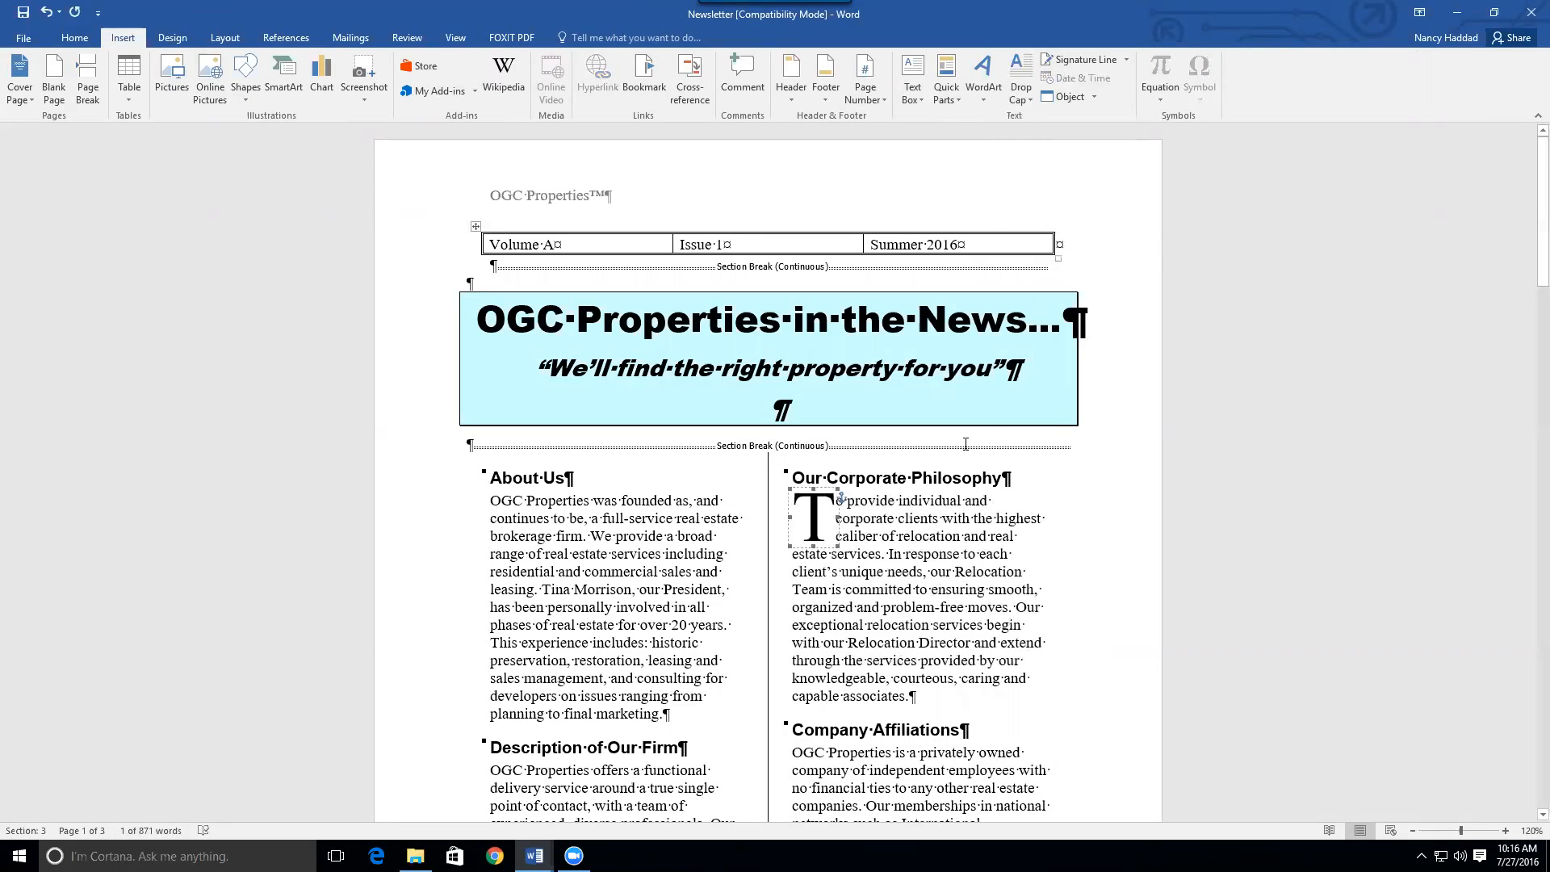
click(875, 553)
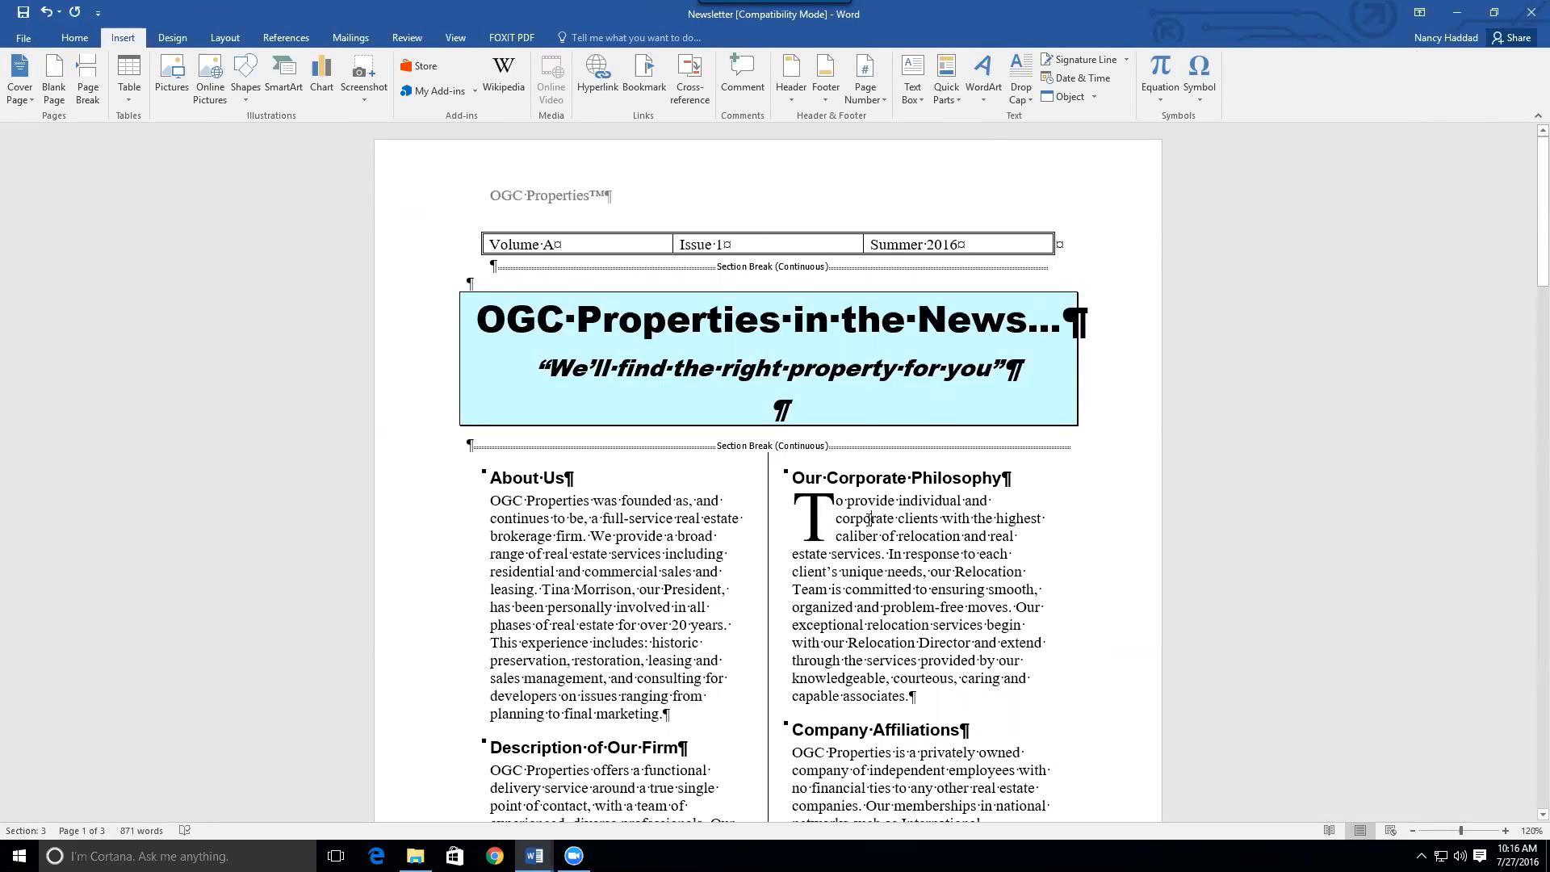
click(1021, 91)
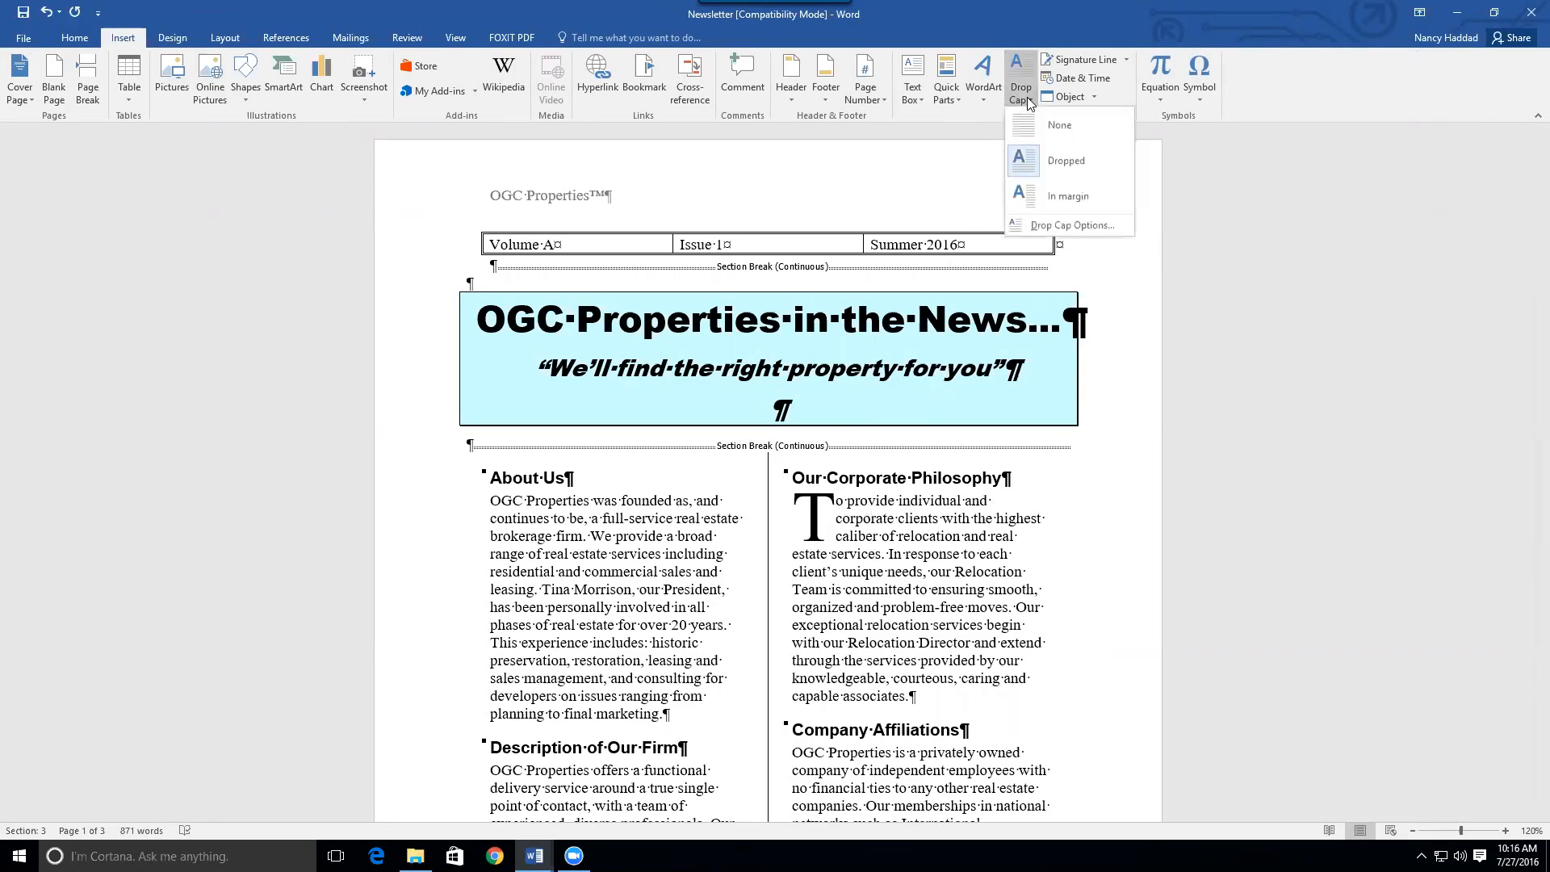
Set the drop cap to Comic Sans MS with 4 lines to drop
click(1074, 225)
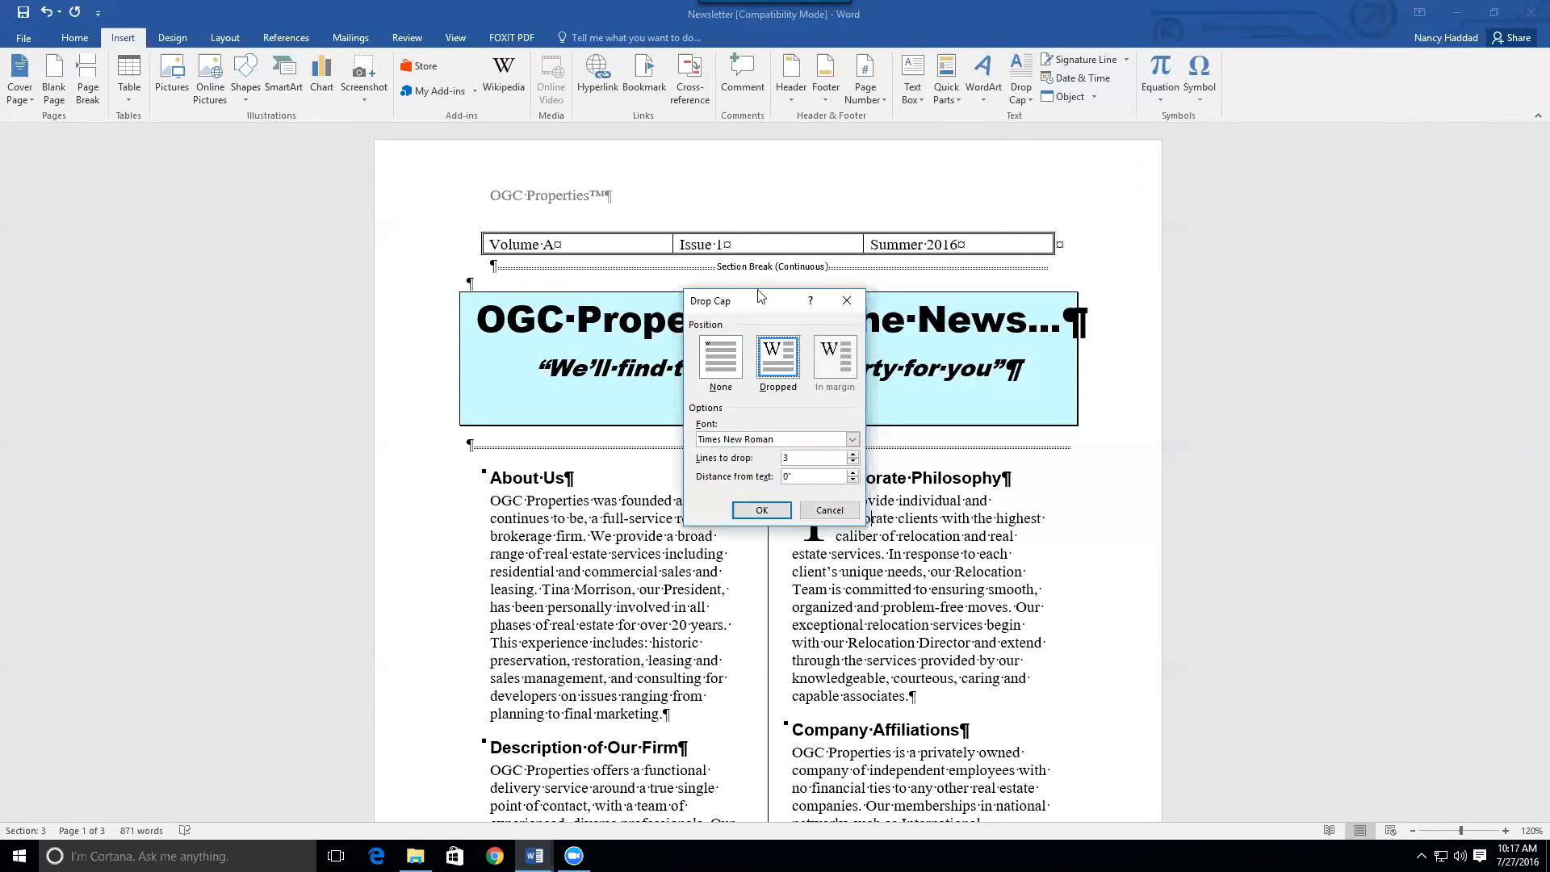
drag(754, 297, 459, 141)
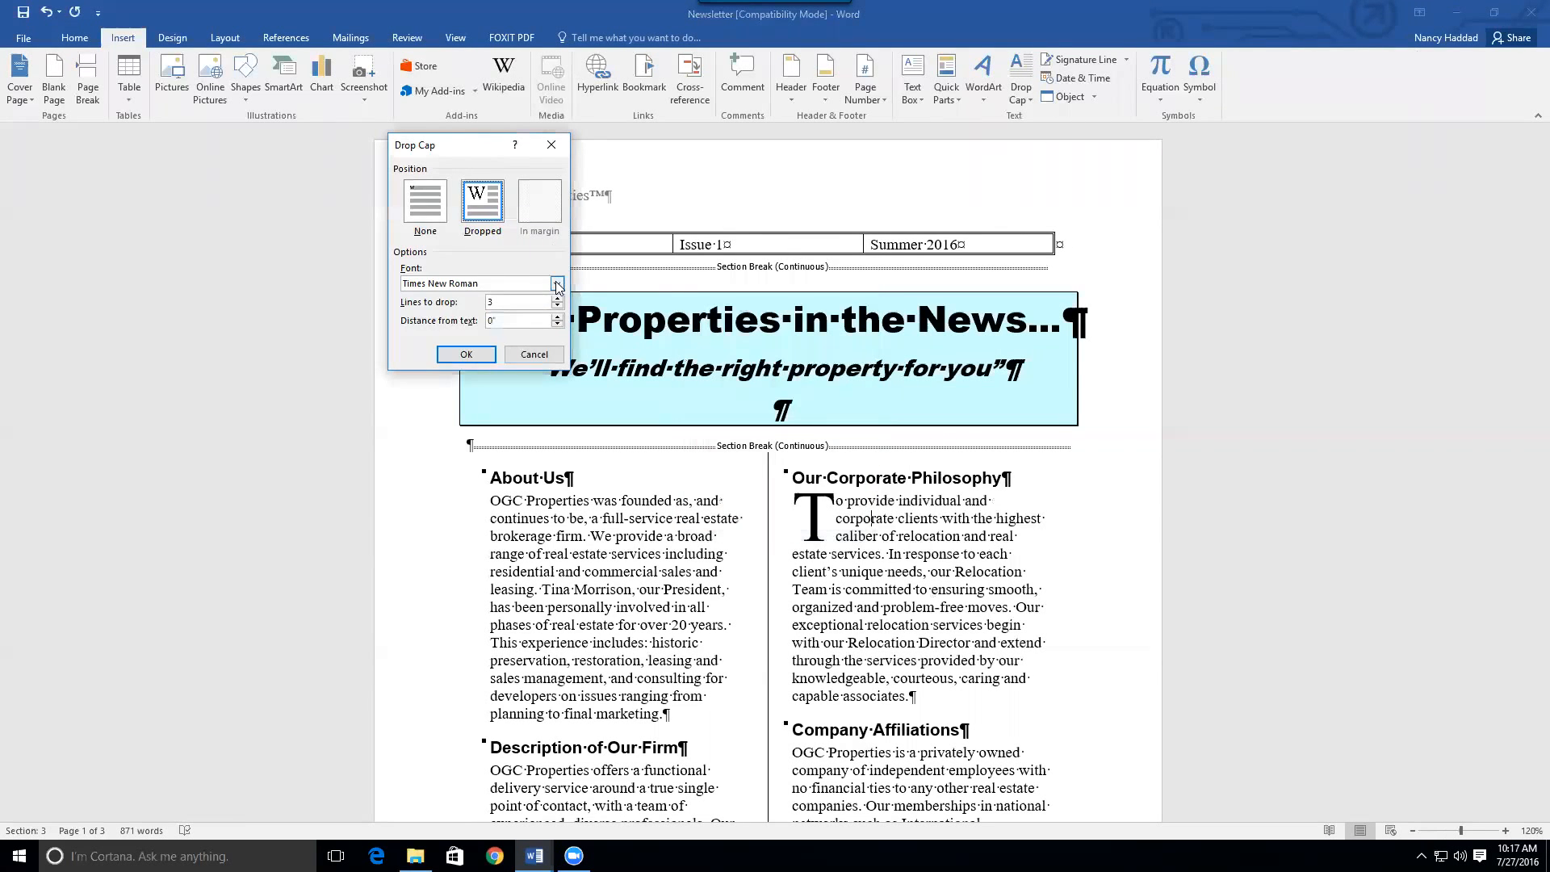
click(557, 284)
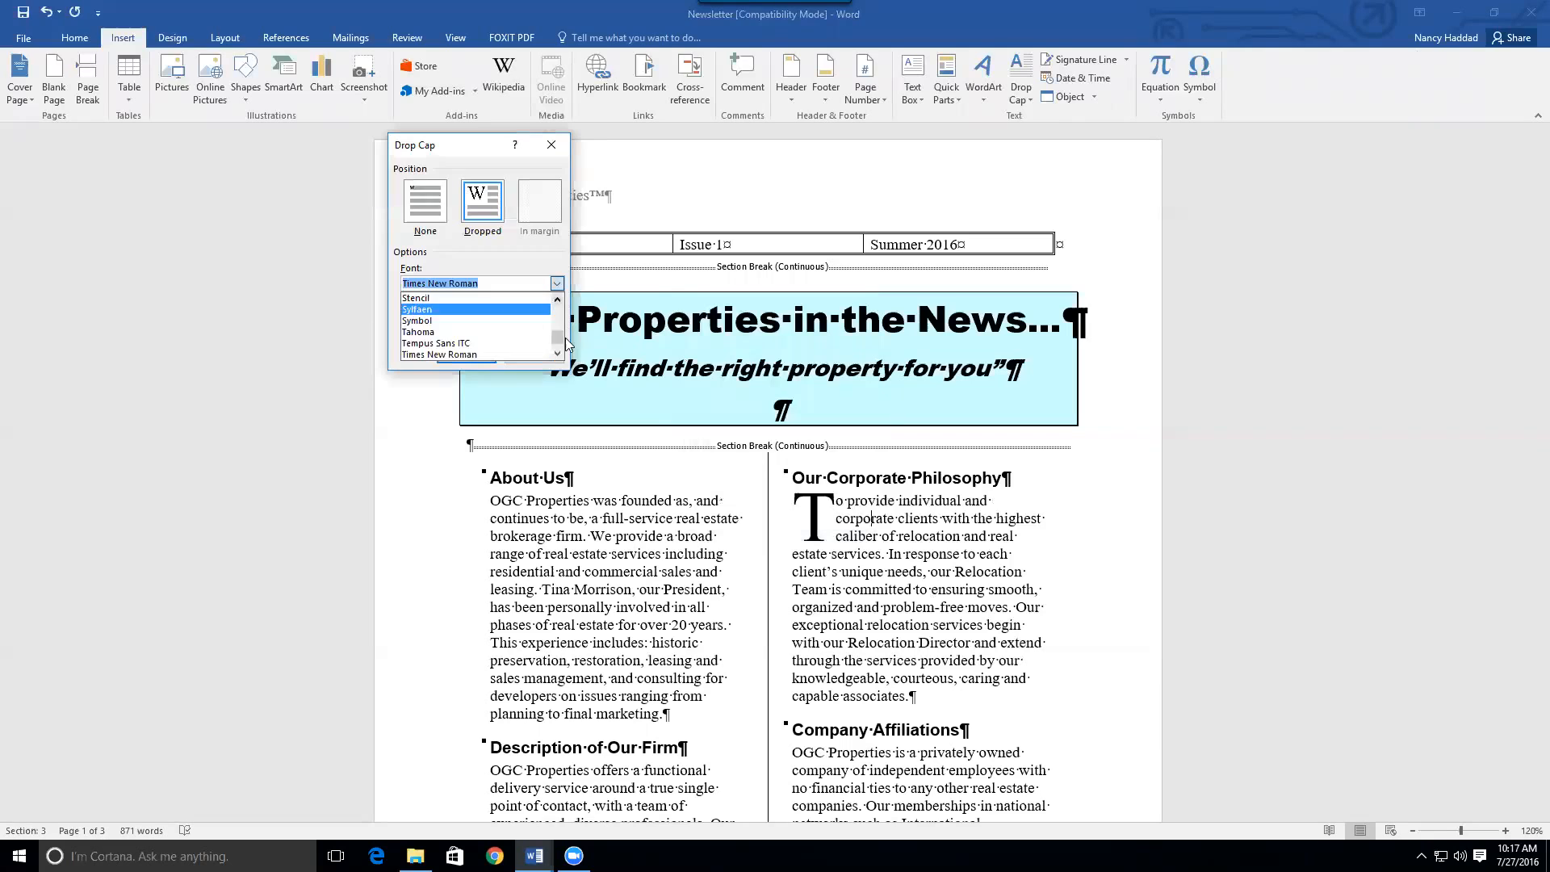
drag(559, 337, 562, 313)
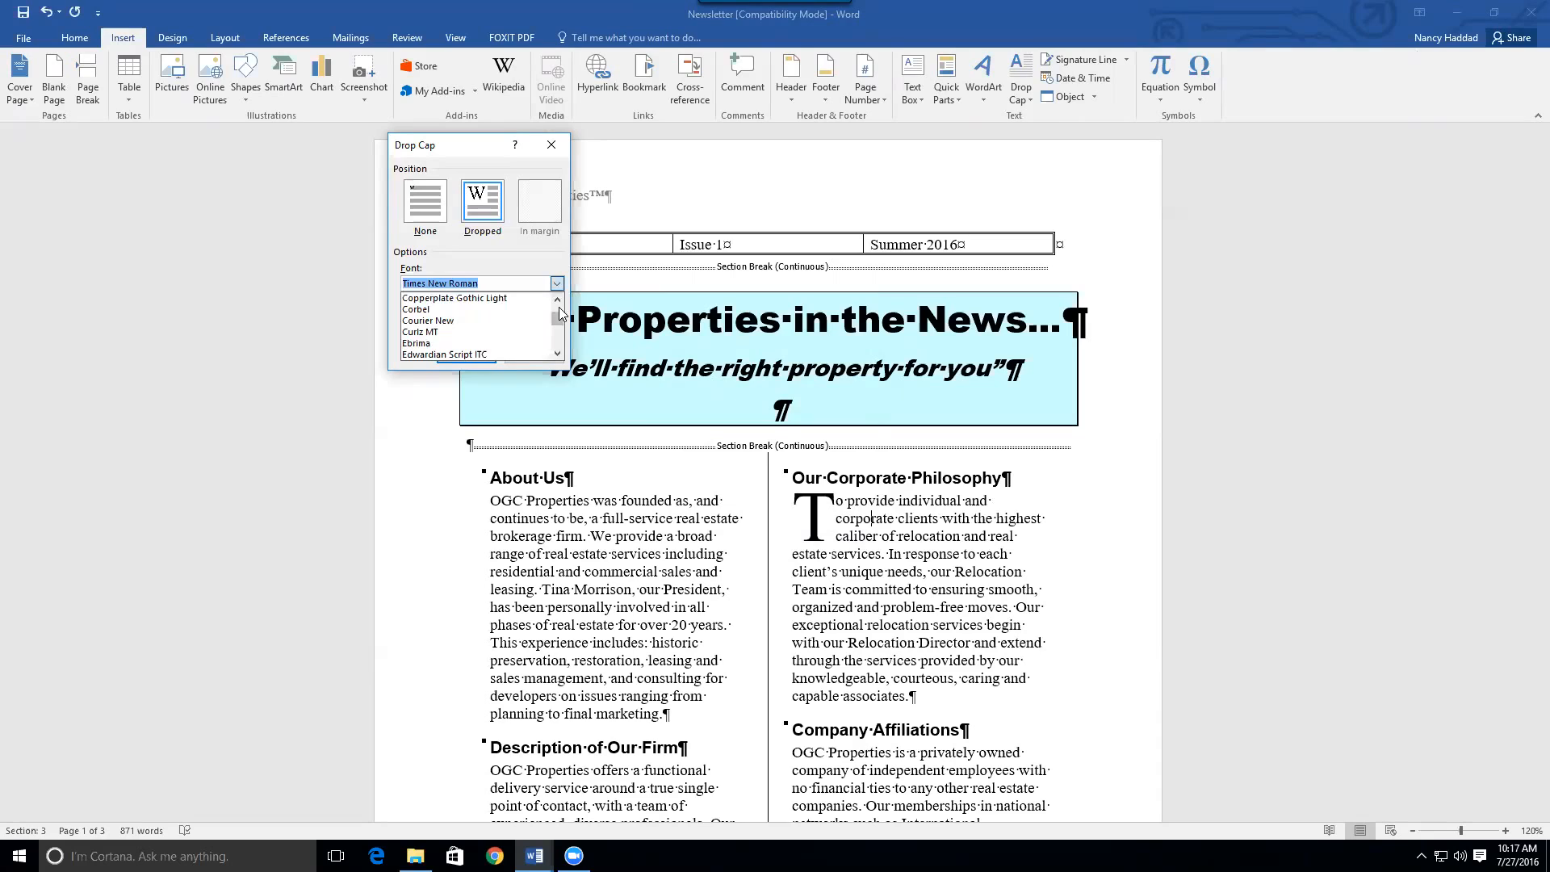
click(474, 298)
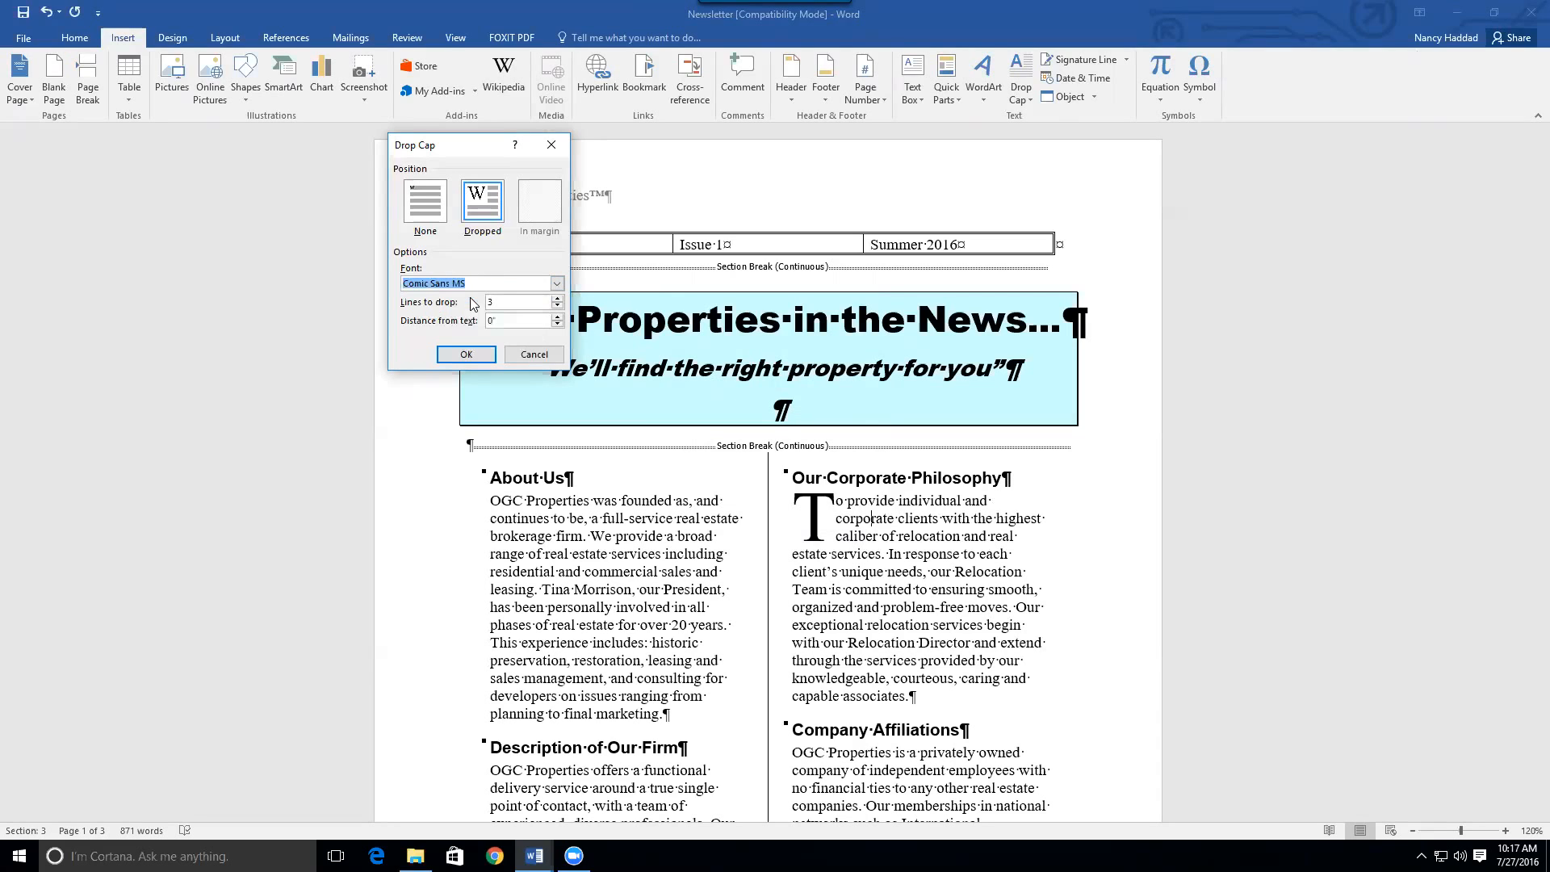
click(557, 305)
click(476, 354)
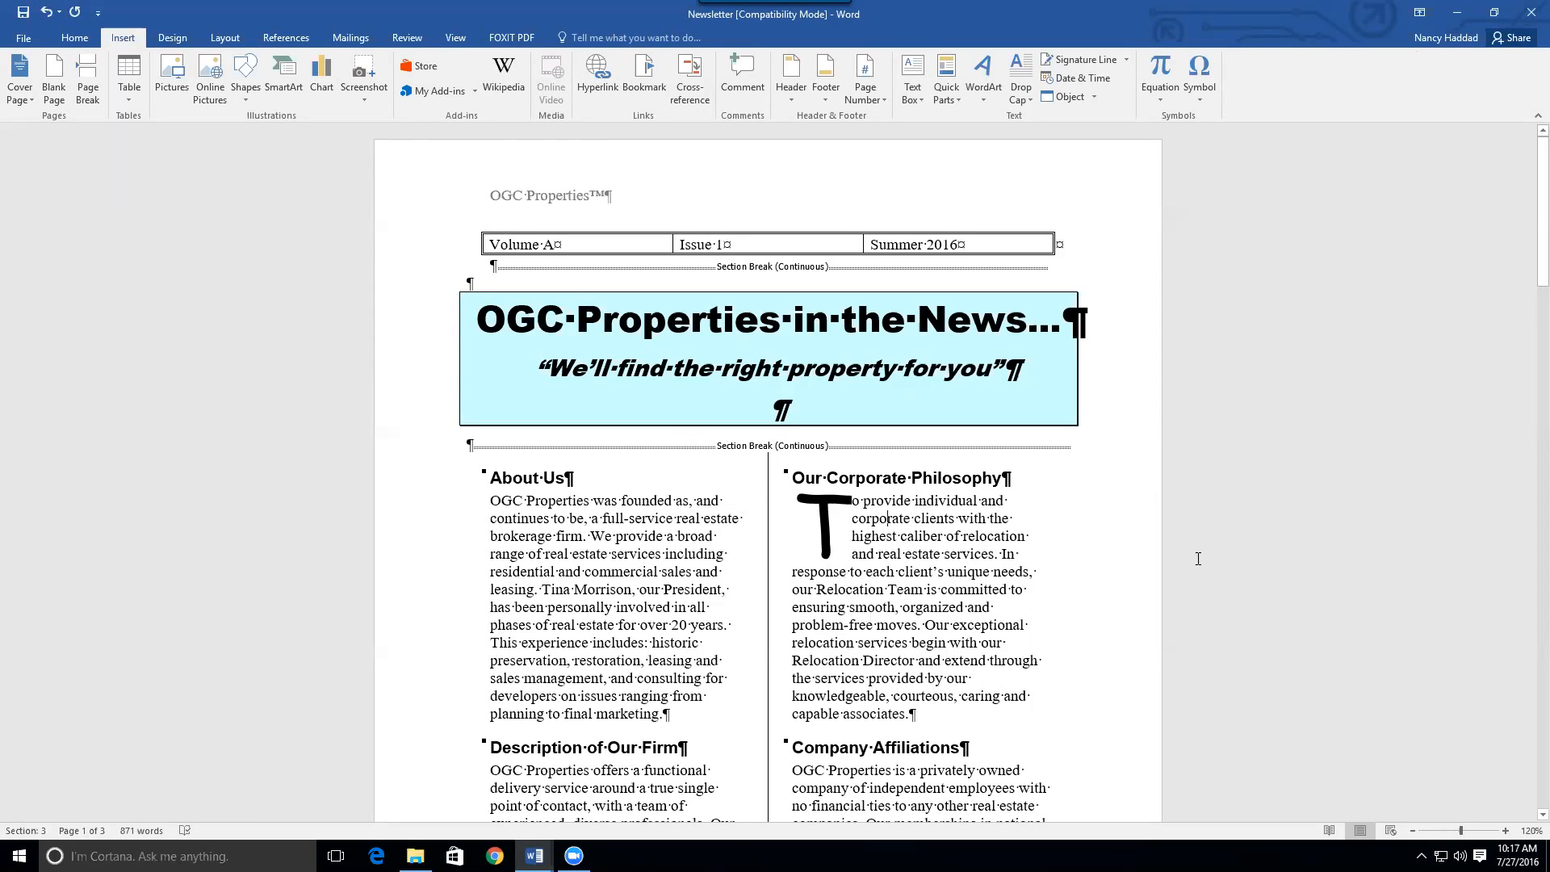
drag(1542, 200, 1485, 406)
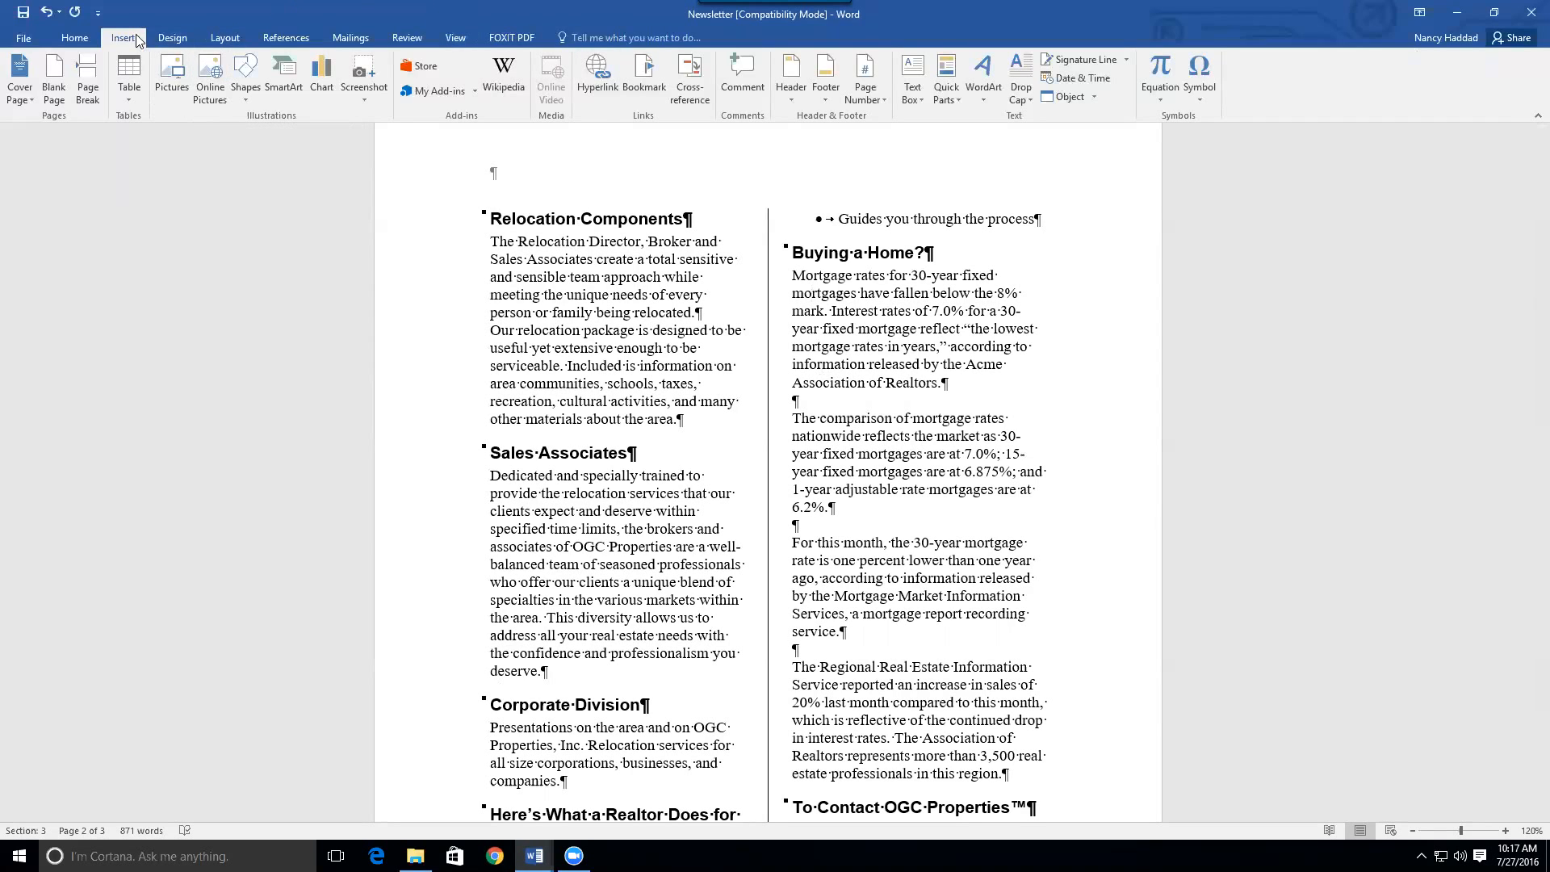
Search Online Pictures on Bing for 'house'
click(211, 84)
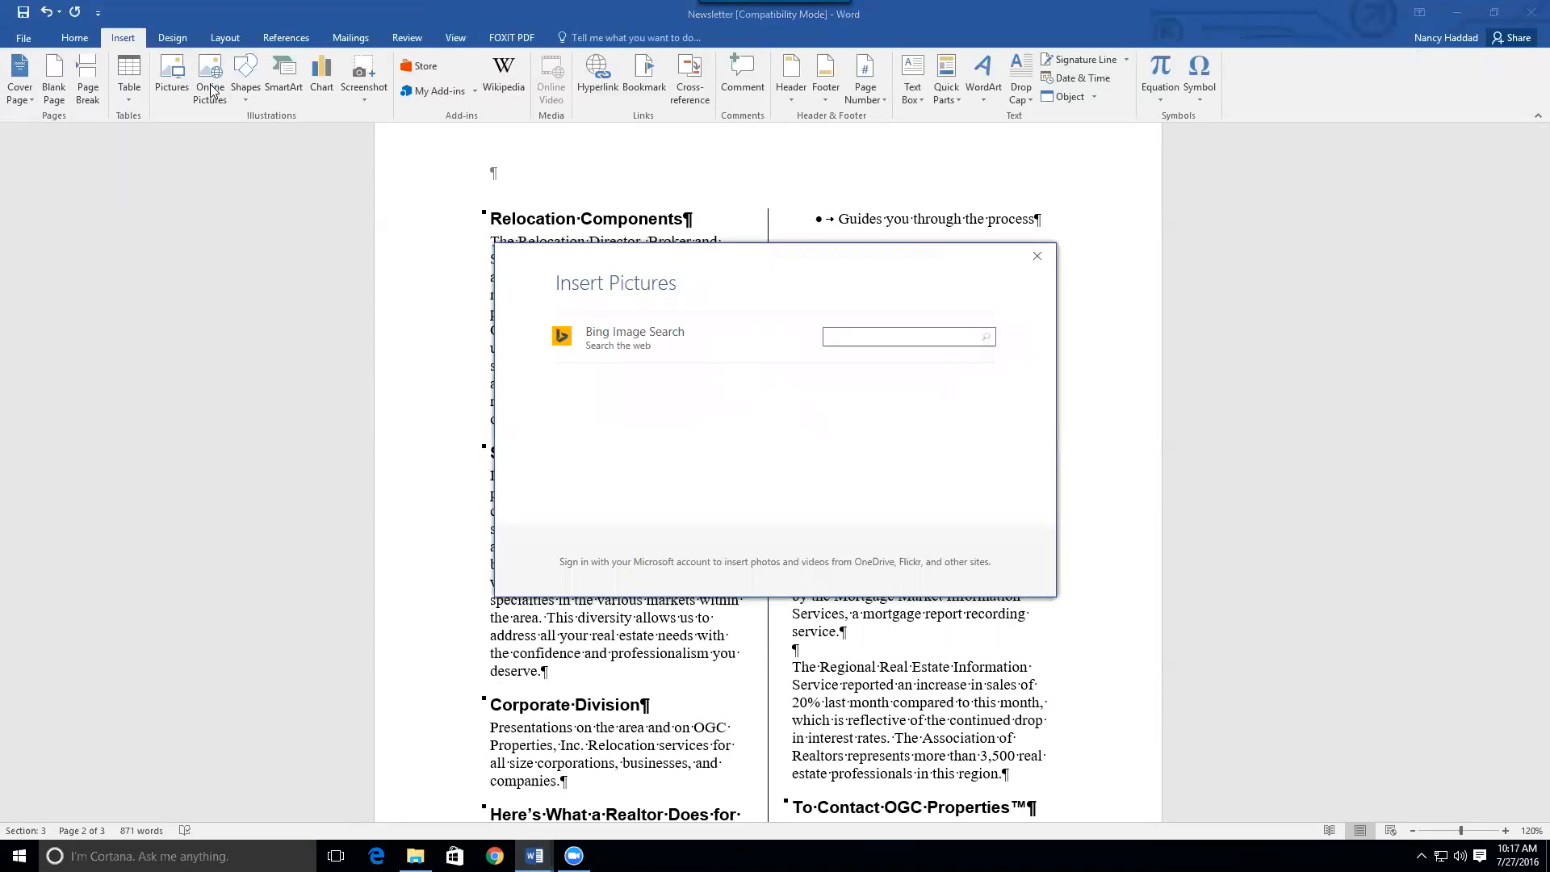
text(house)
key(Return)
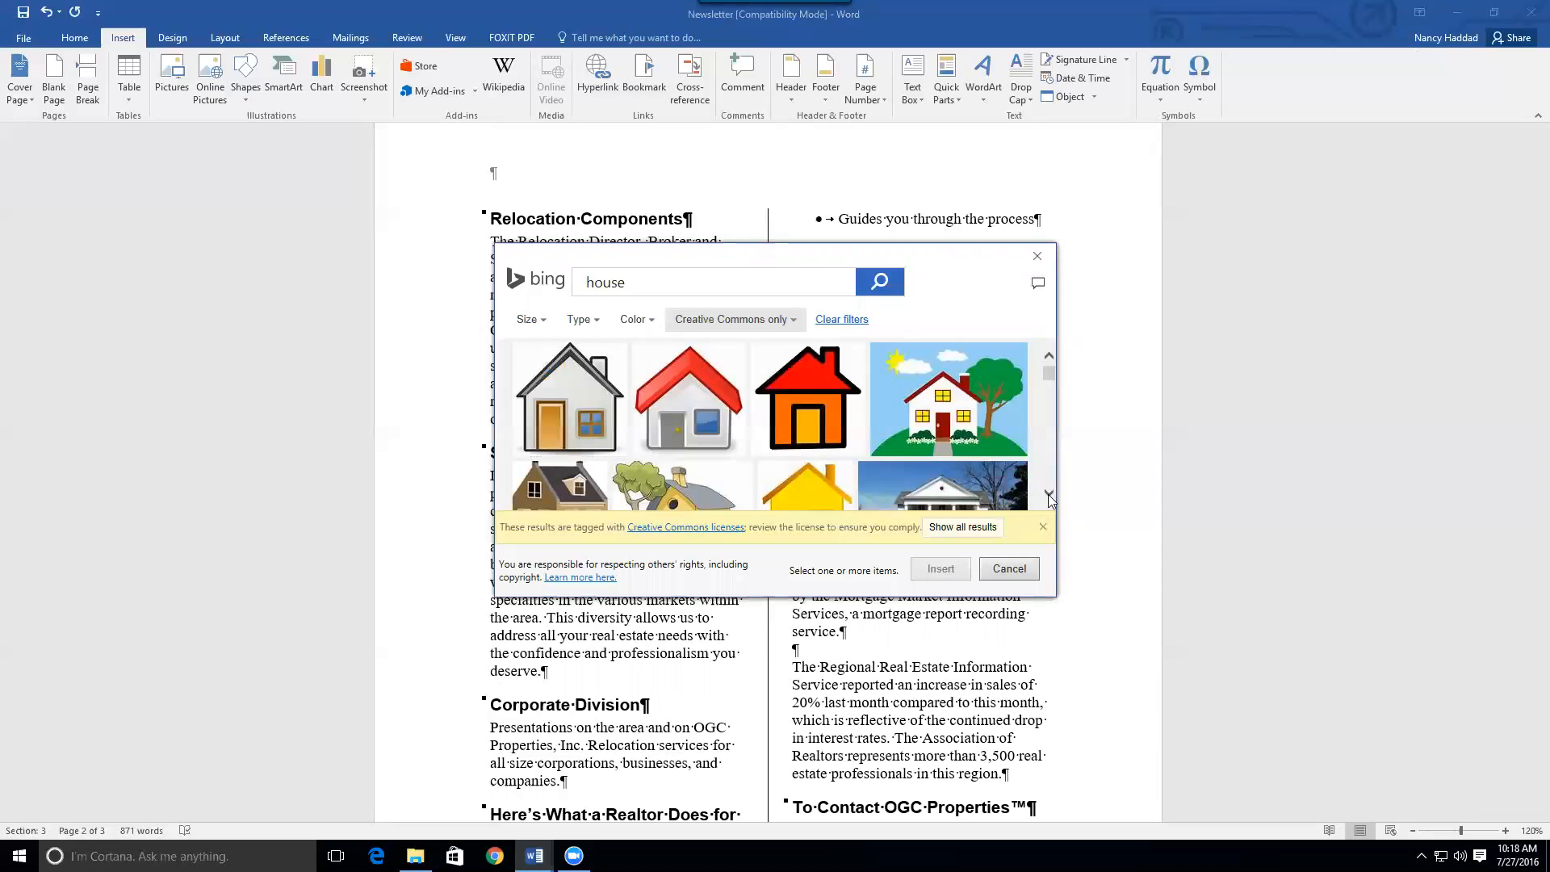
click(1048, 494)
click(1047, 494)
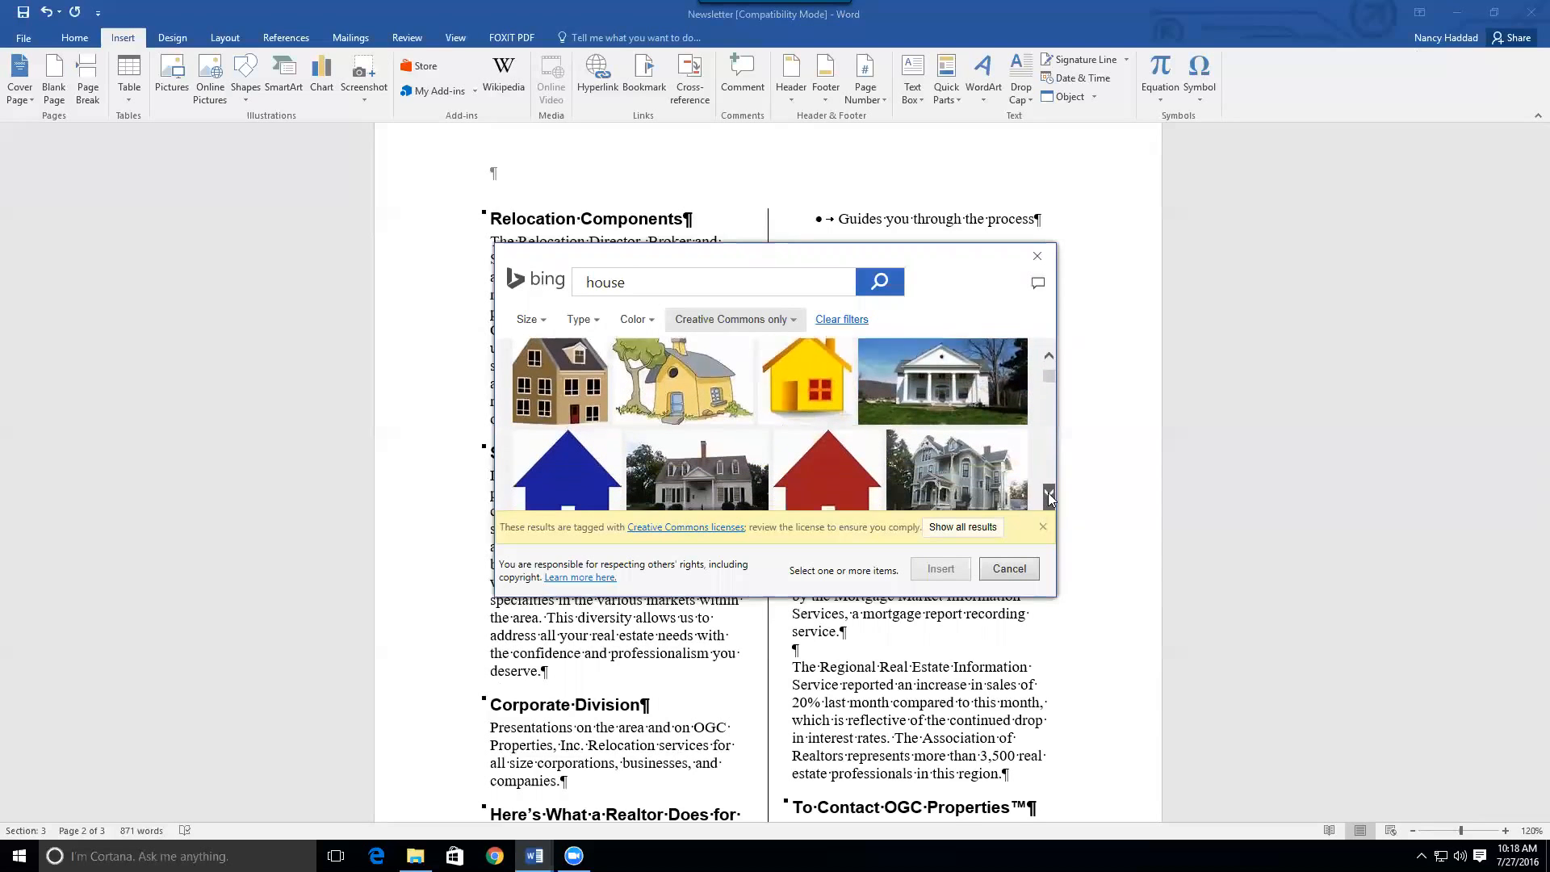
click(1048, 494)
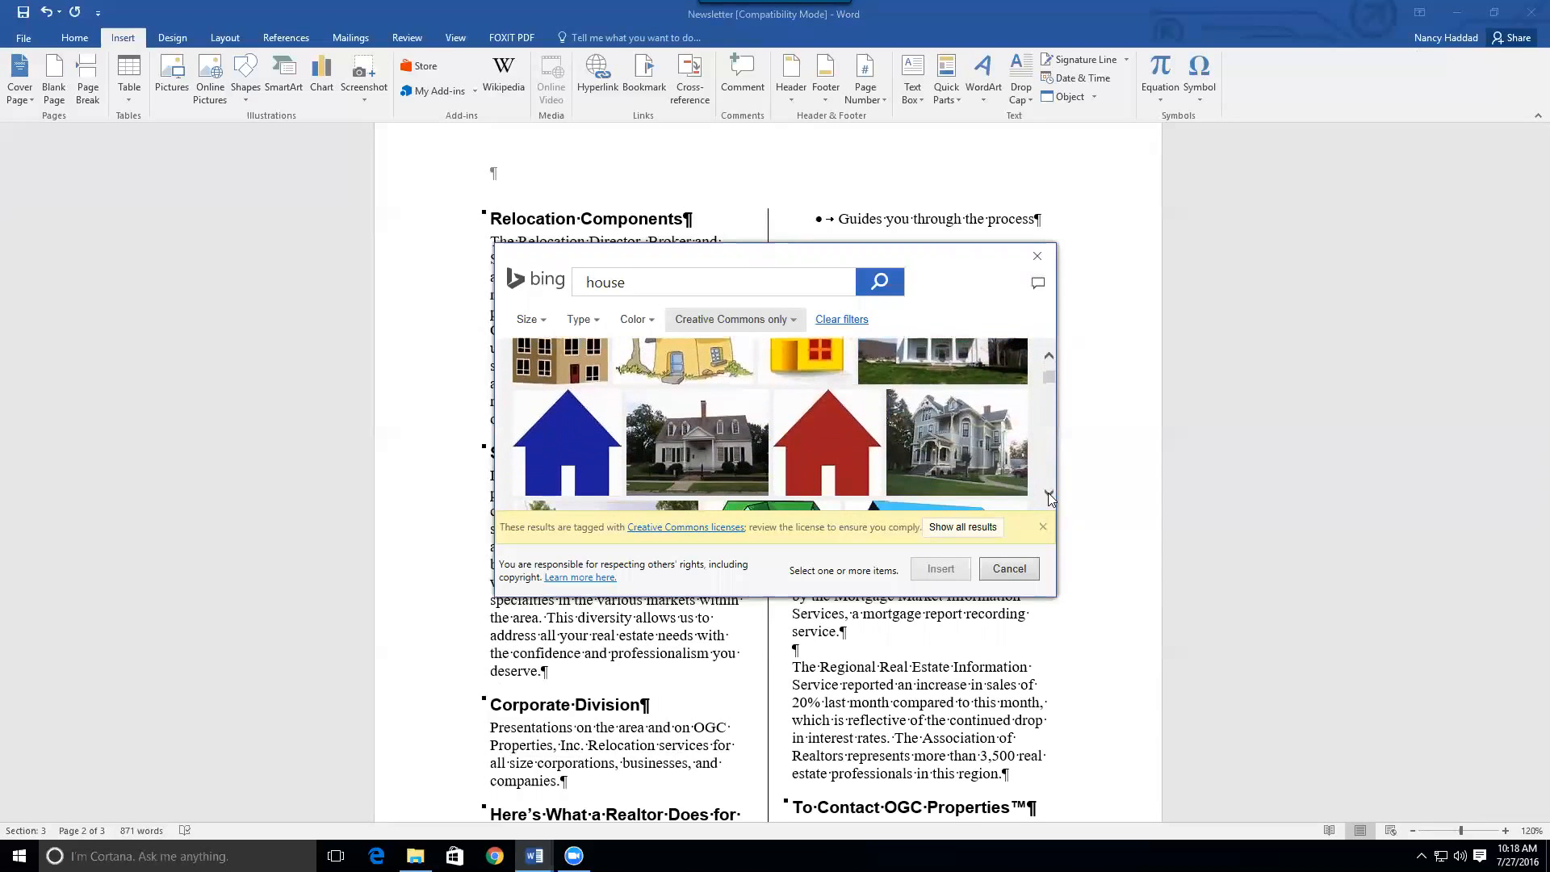
Insert the grey house photo and shrink it to about 1.45 by 1.94 inches
click(713, 443)
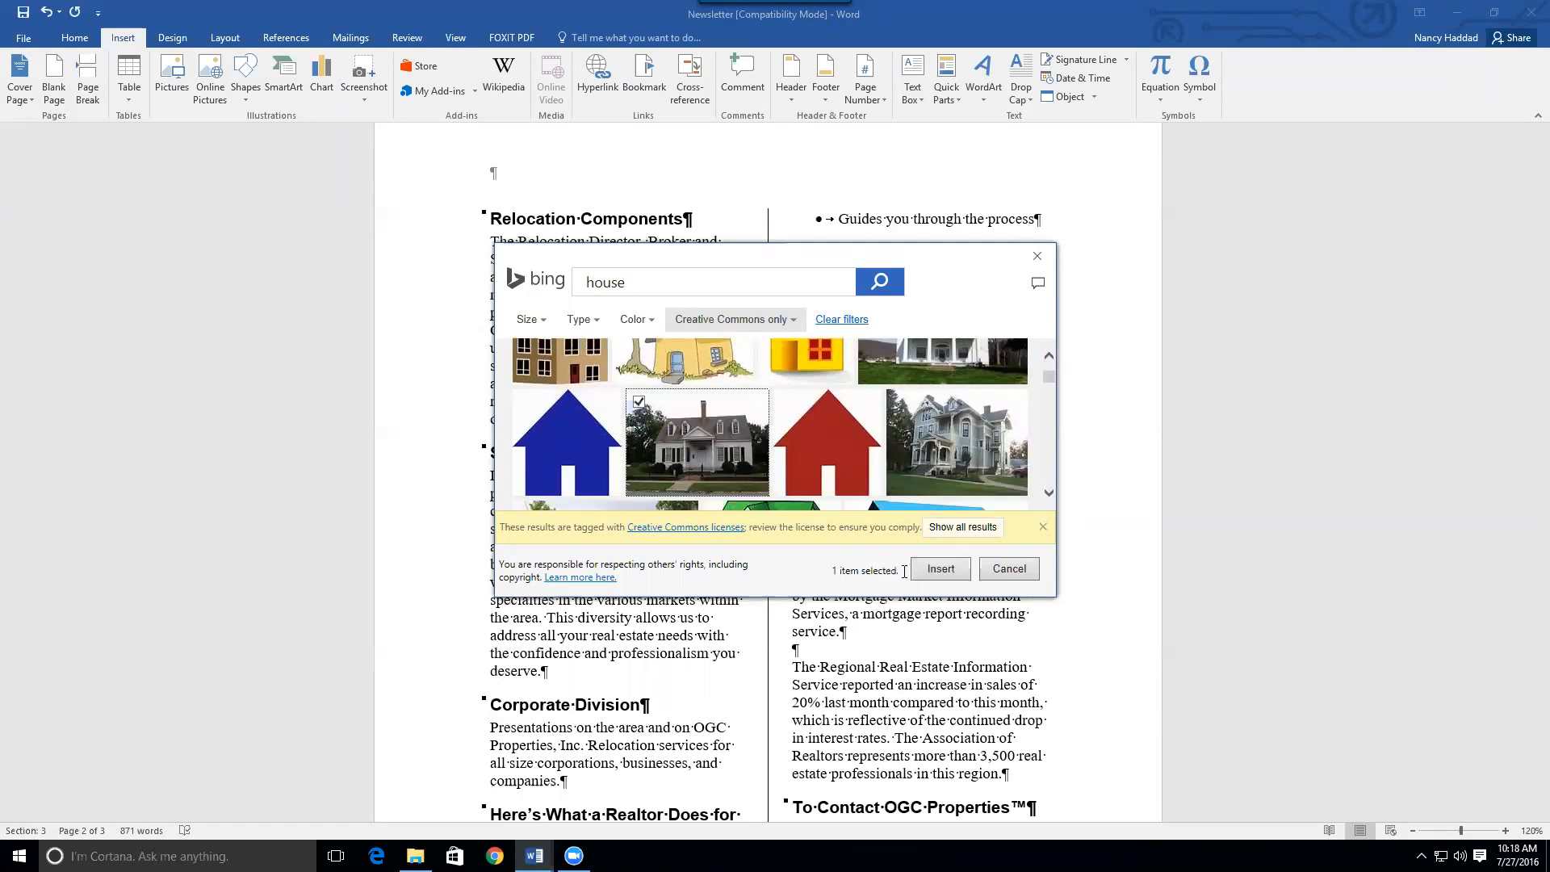
click(941, 569)
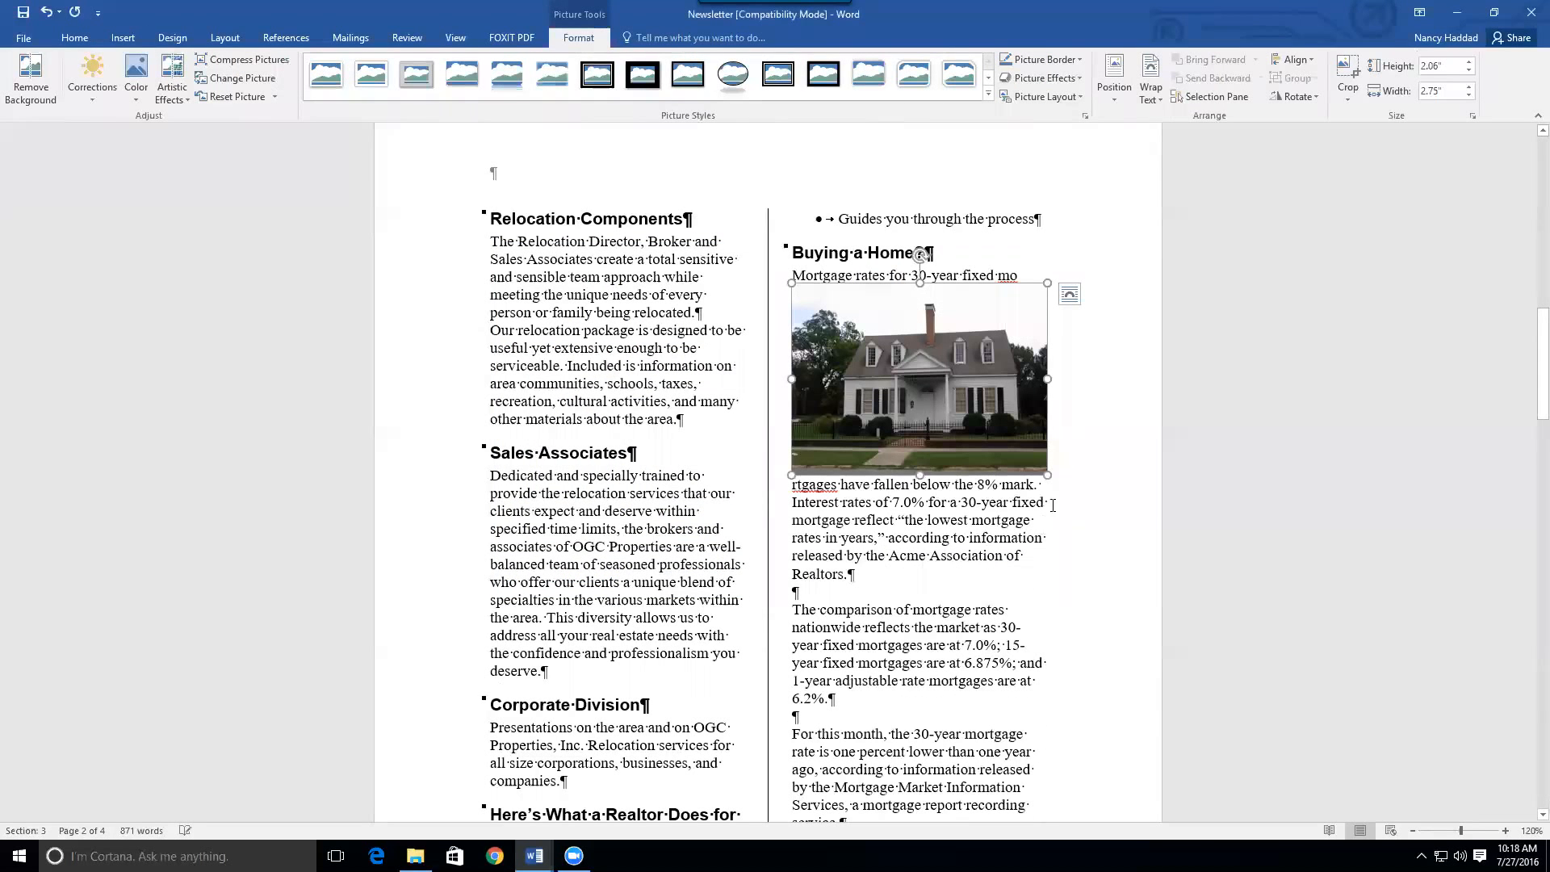
drag(1047, 475, 971, 417)
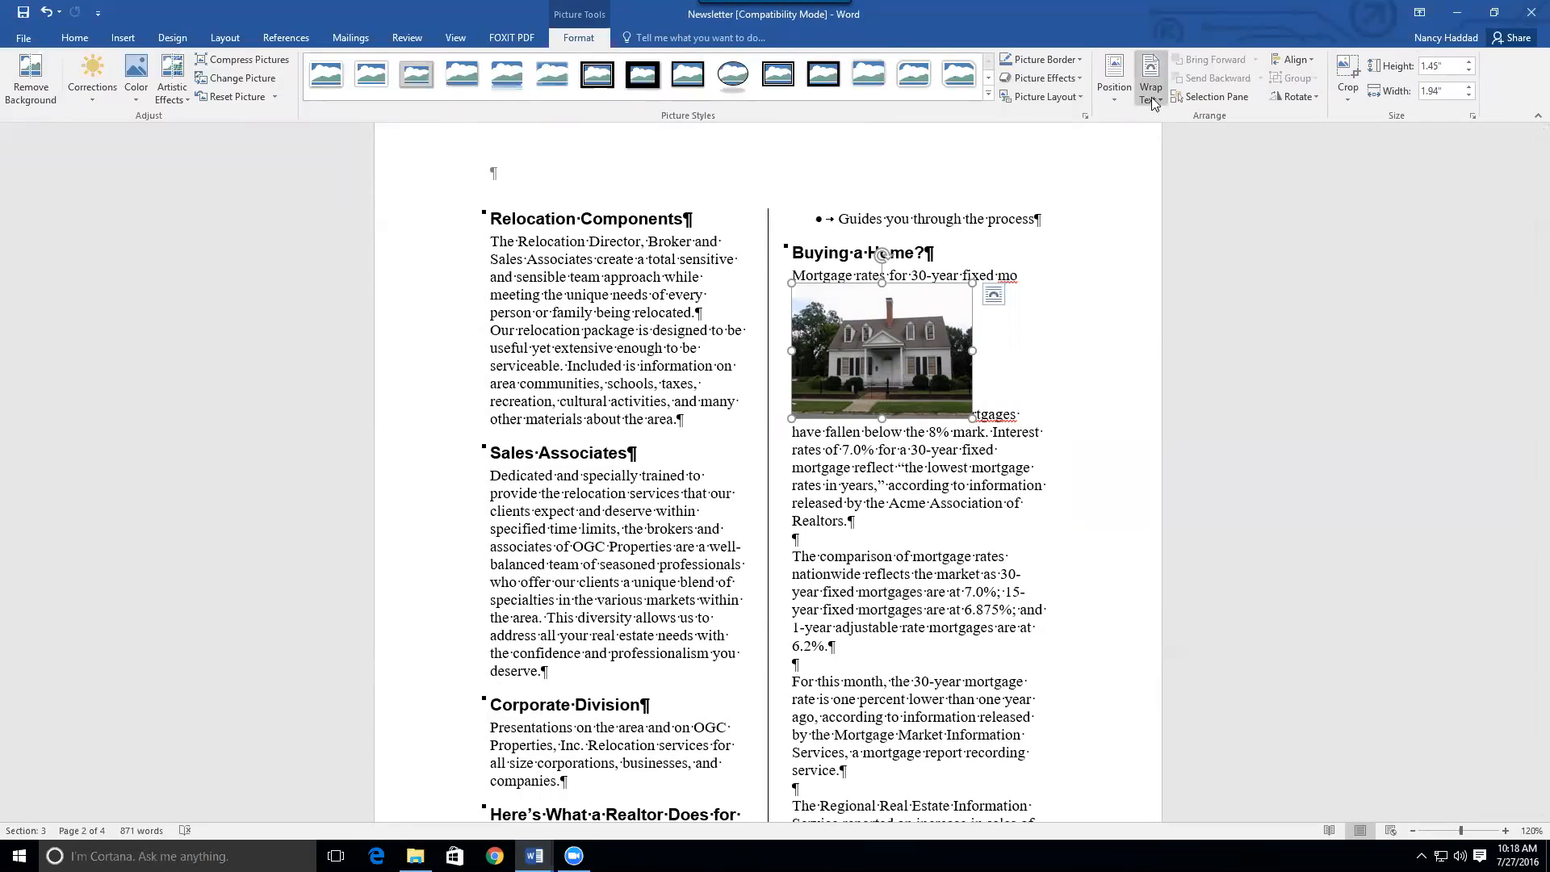
Set the house photo to Tight wrapping and move it a few lines down the column
click(1152, 104)
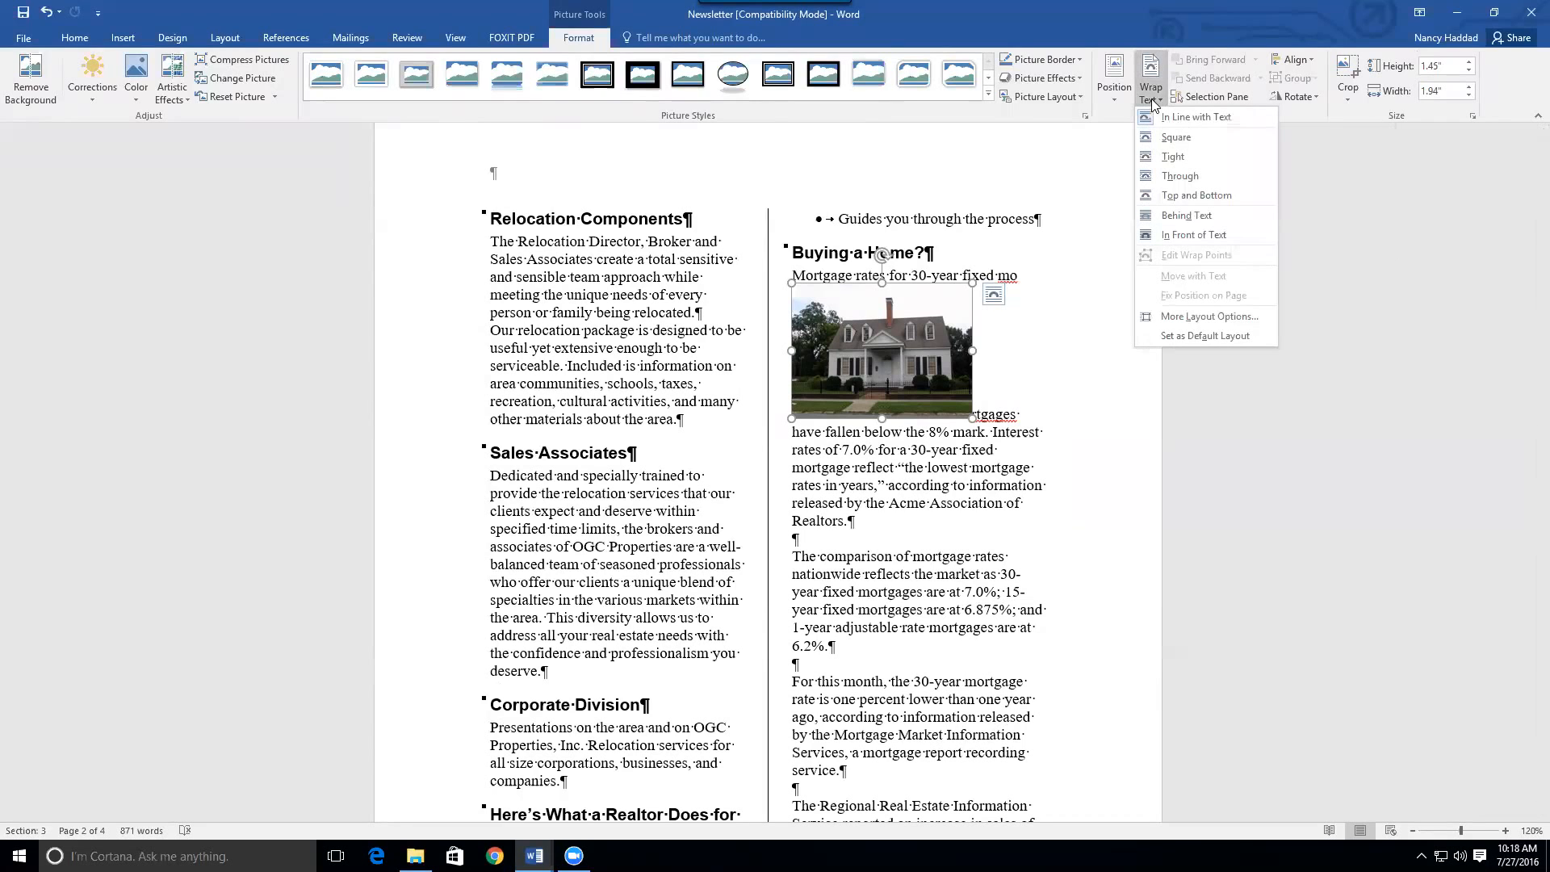
click(1168, 157)
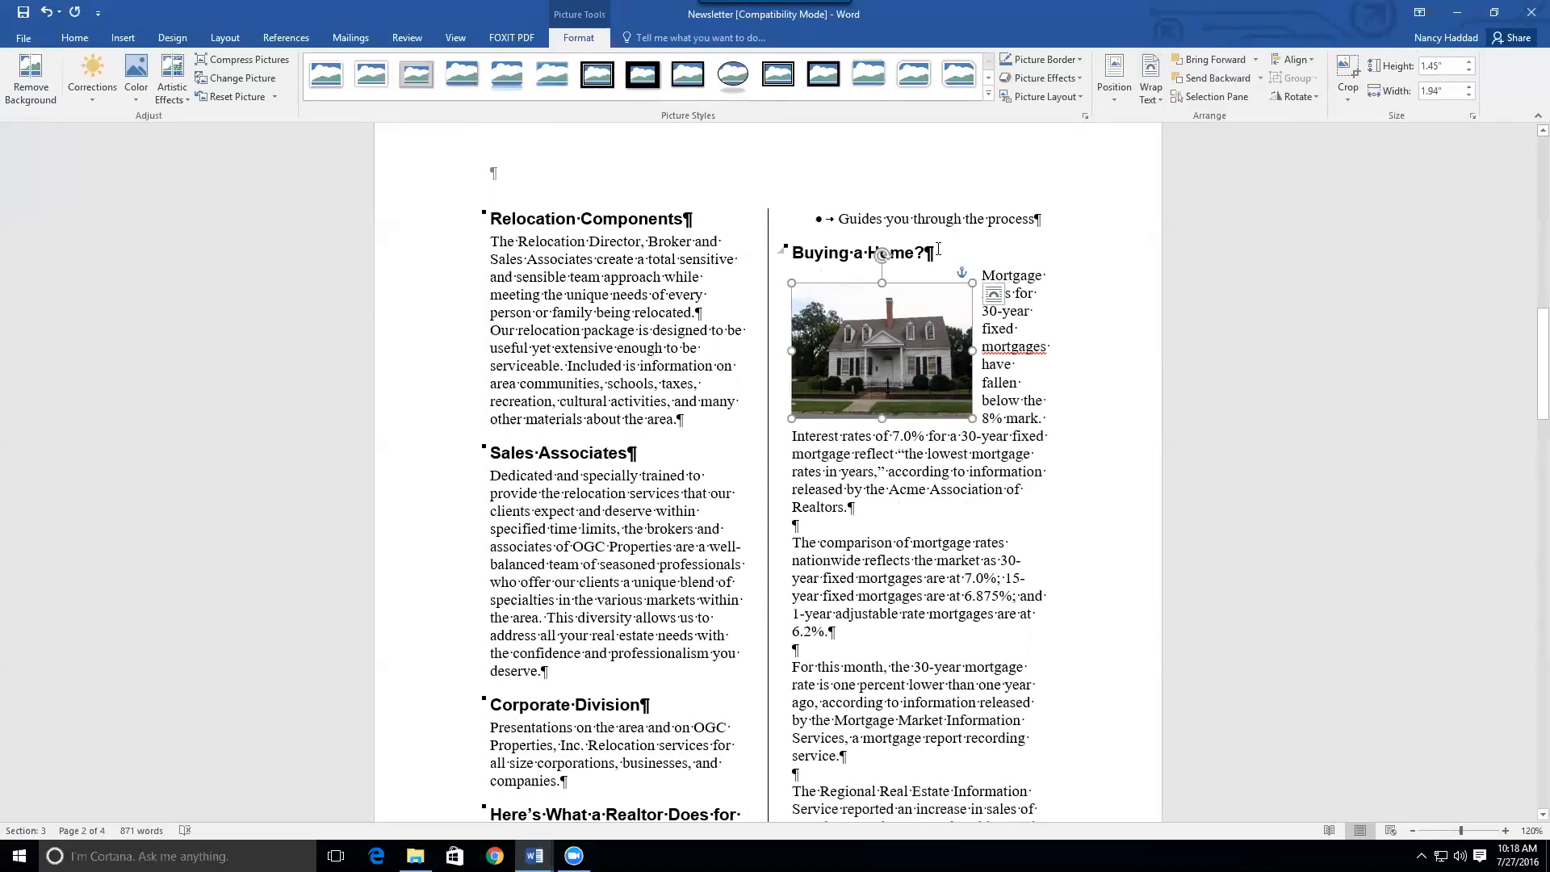
drag(913, 303, 898, 337)
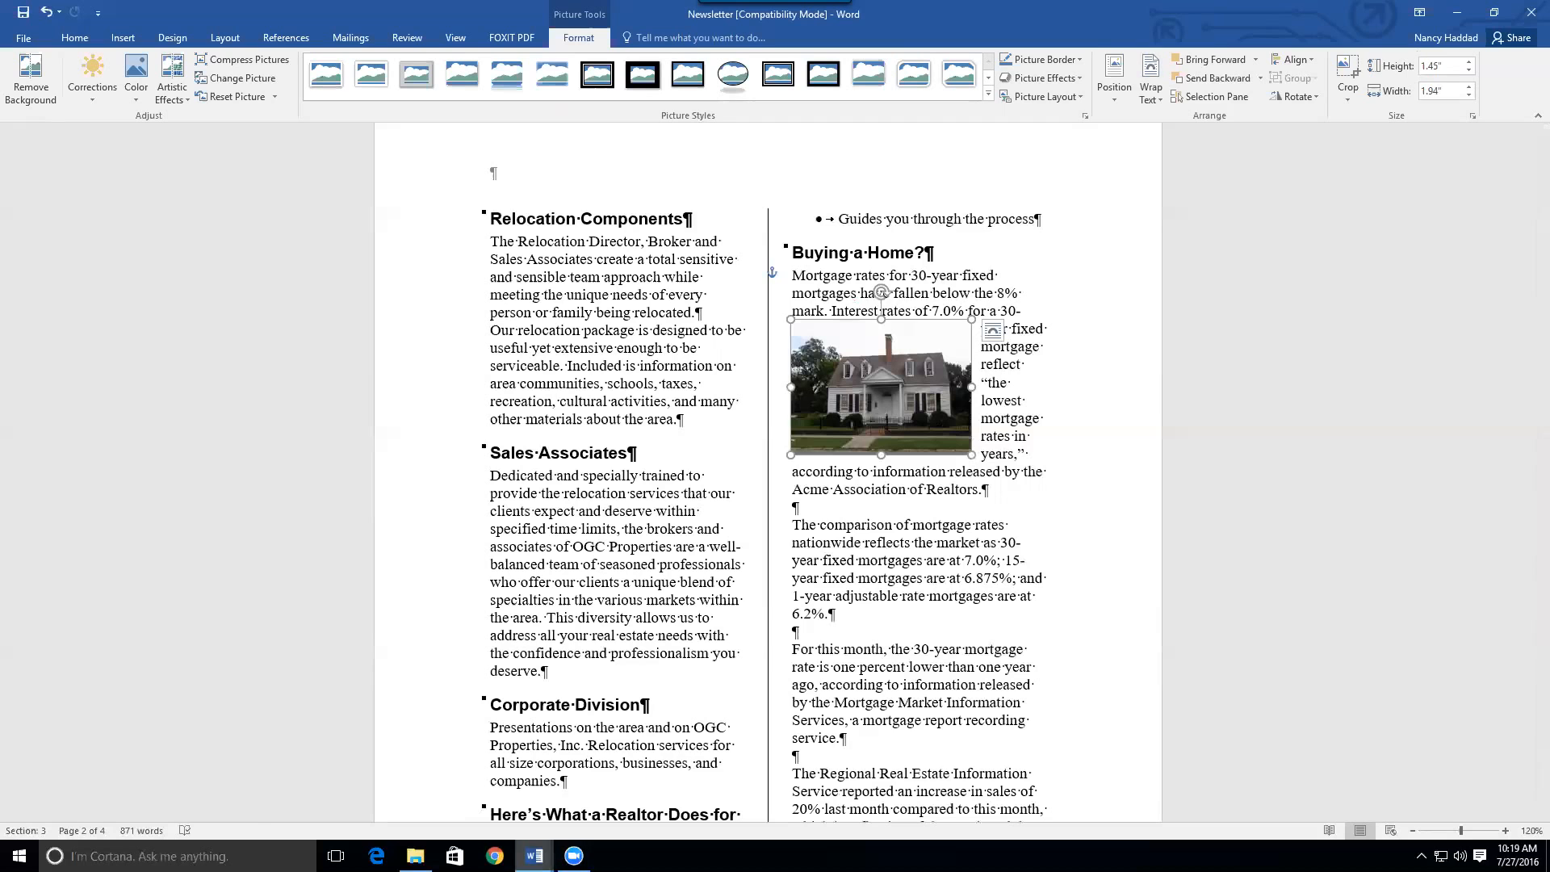
mouse_move(533, 856)
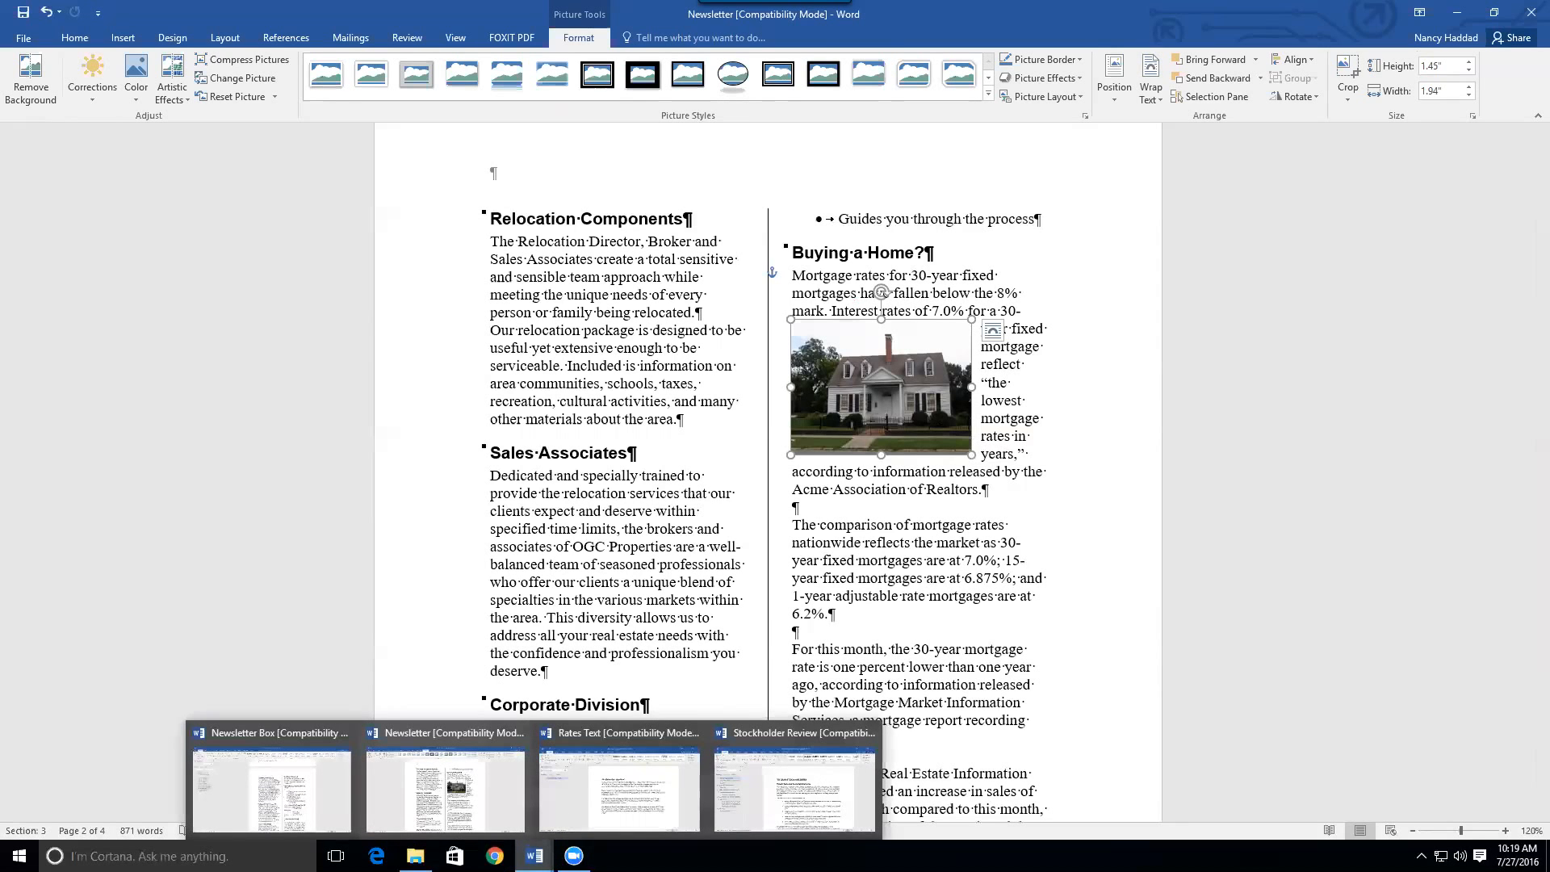
Bring the Stockholder Review window forward, maximize it, and zoom to 110%
click(795, 787)
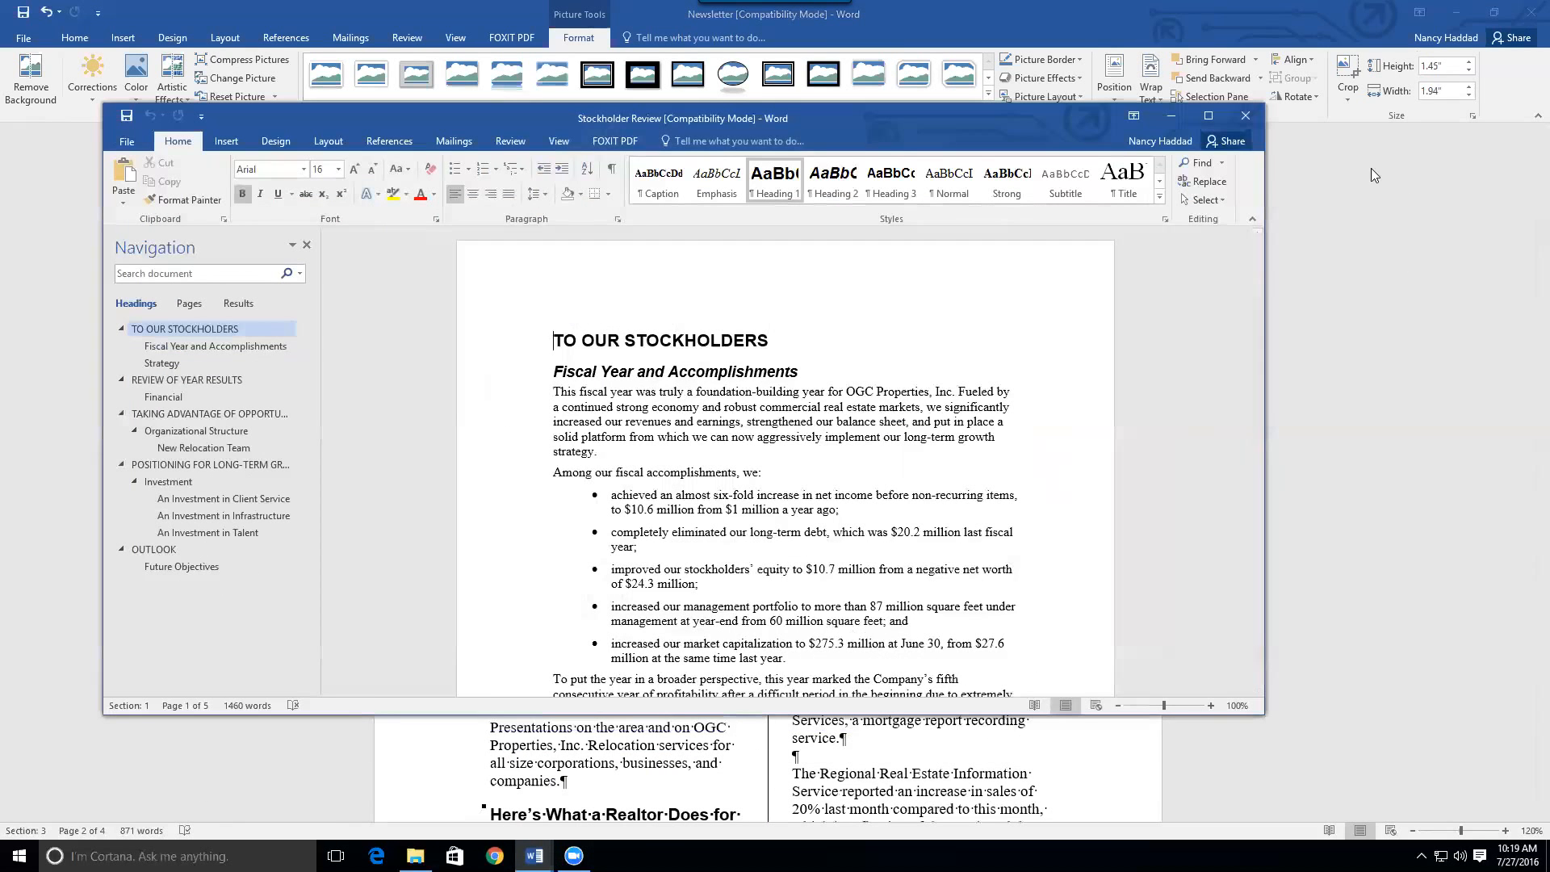
click(1209, 115)
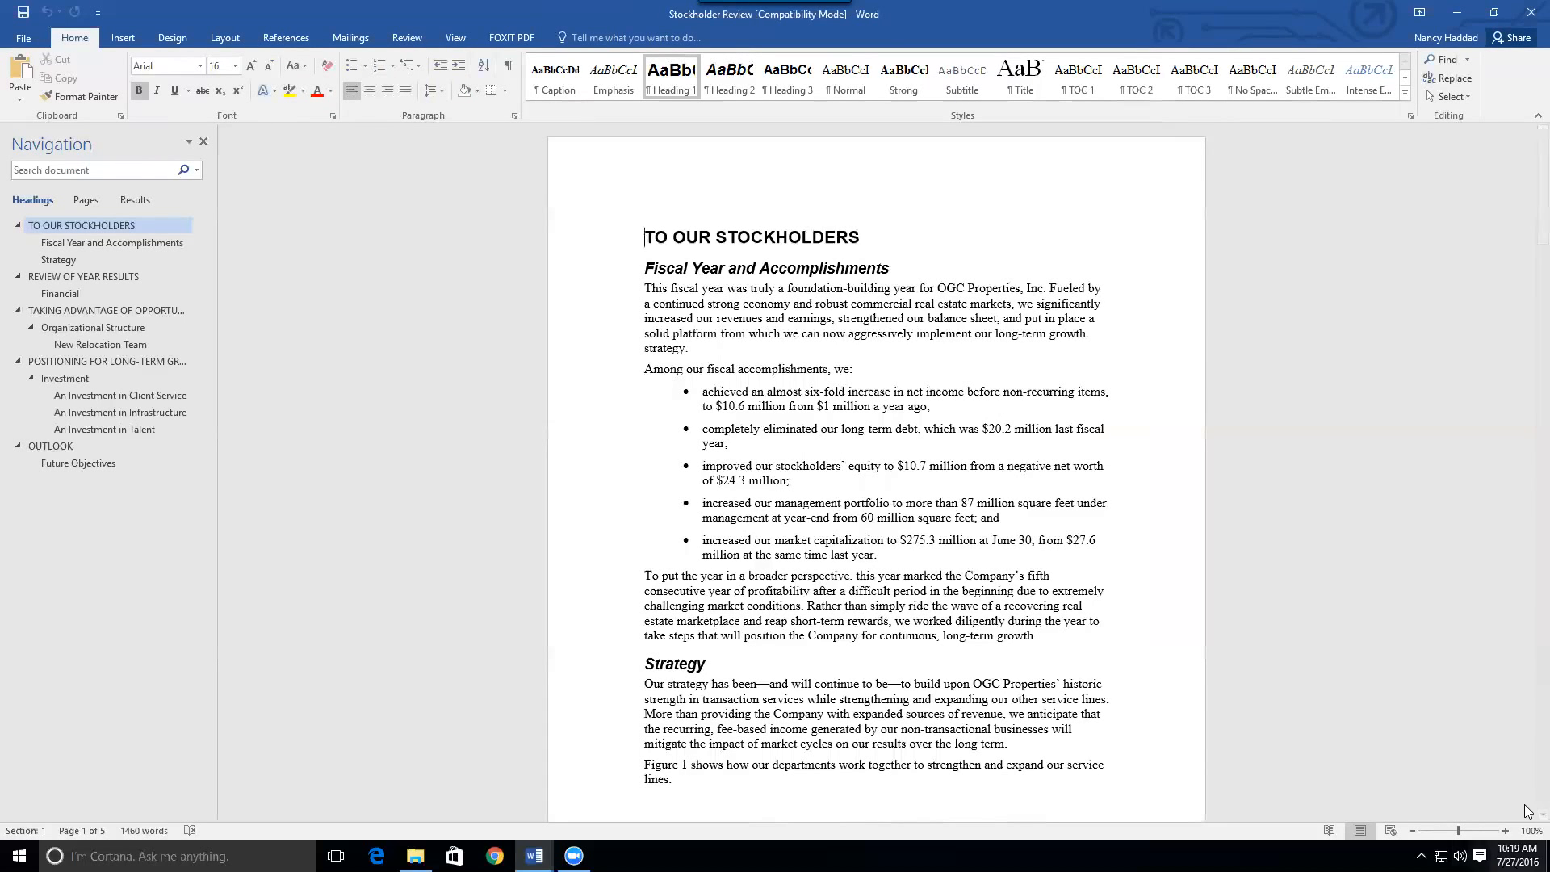
click(1505, 829)
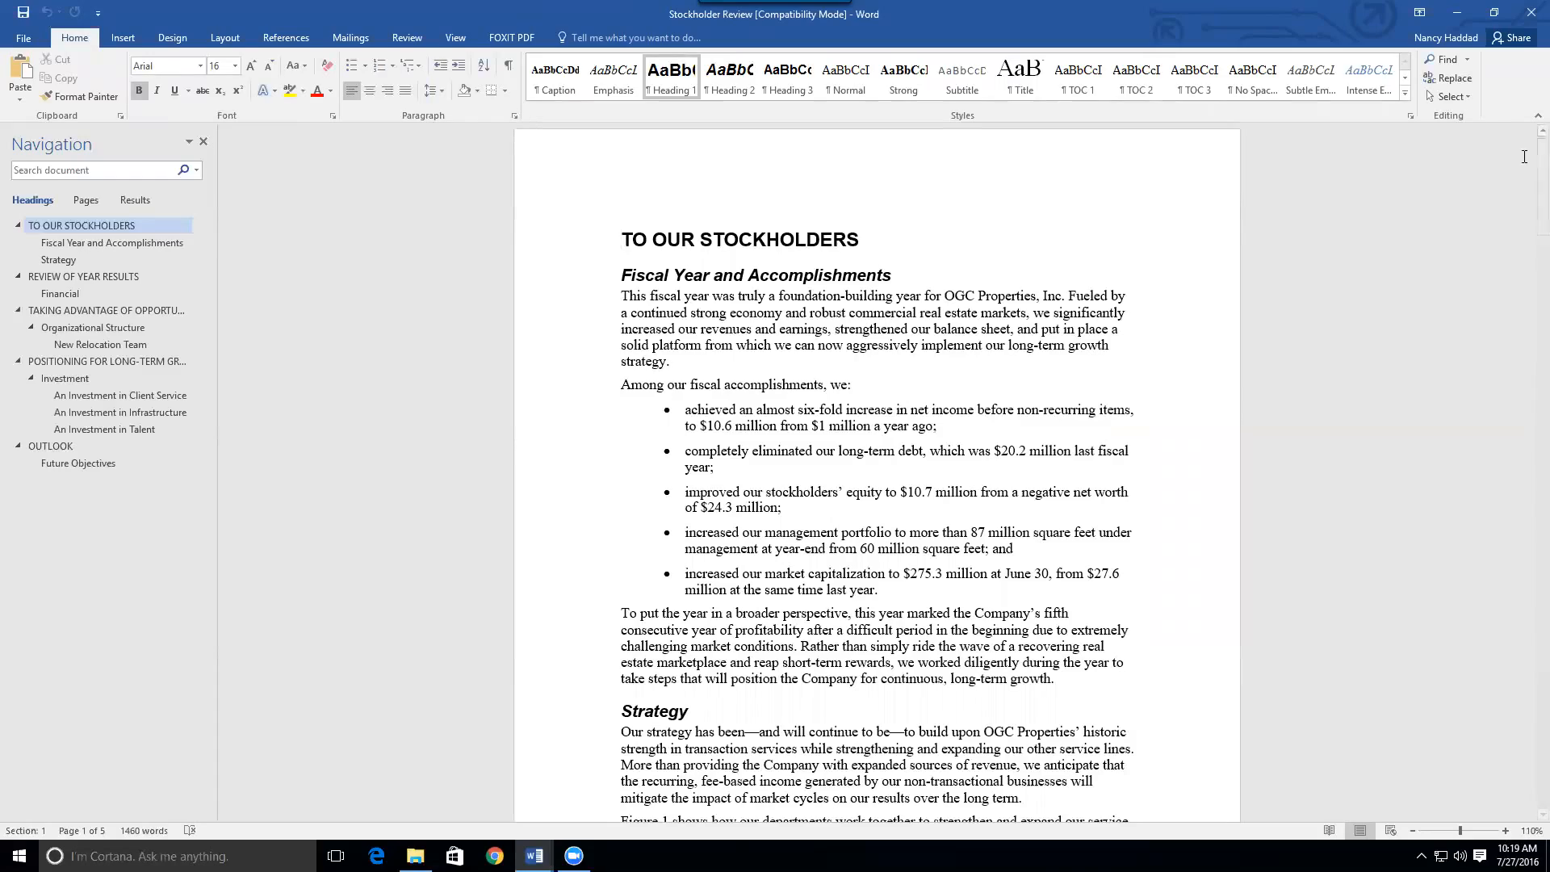
Scroll through the document, return to the first page, and show the Insert tab
drag(1541, 183, 1411, 470)
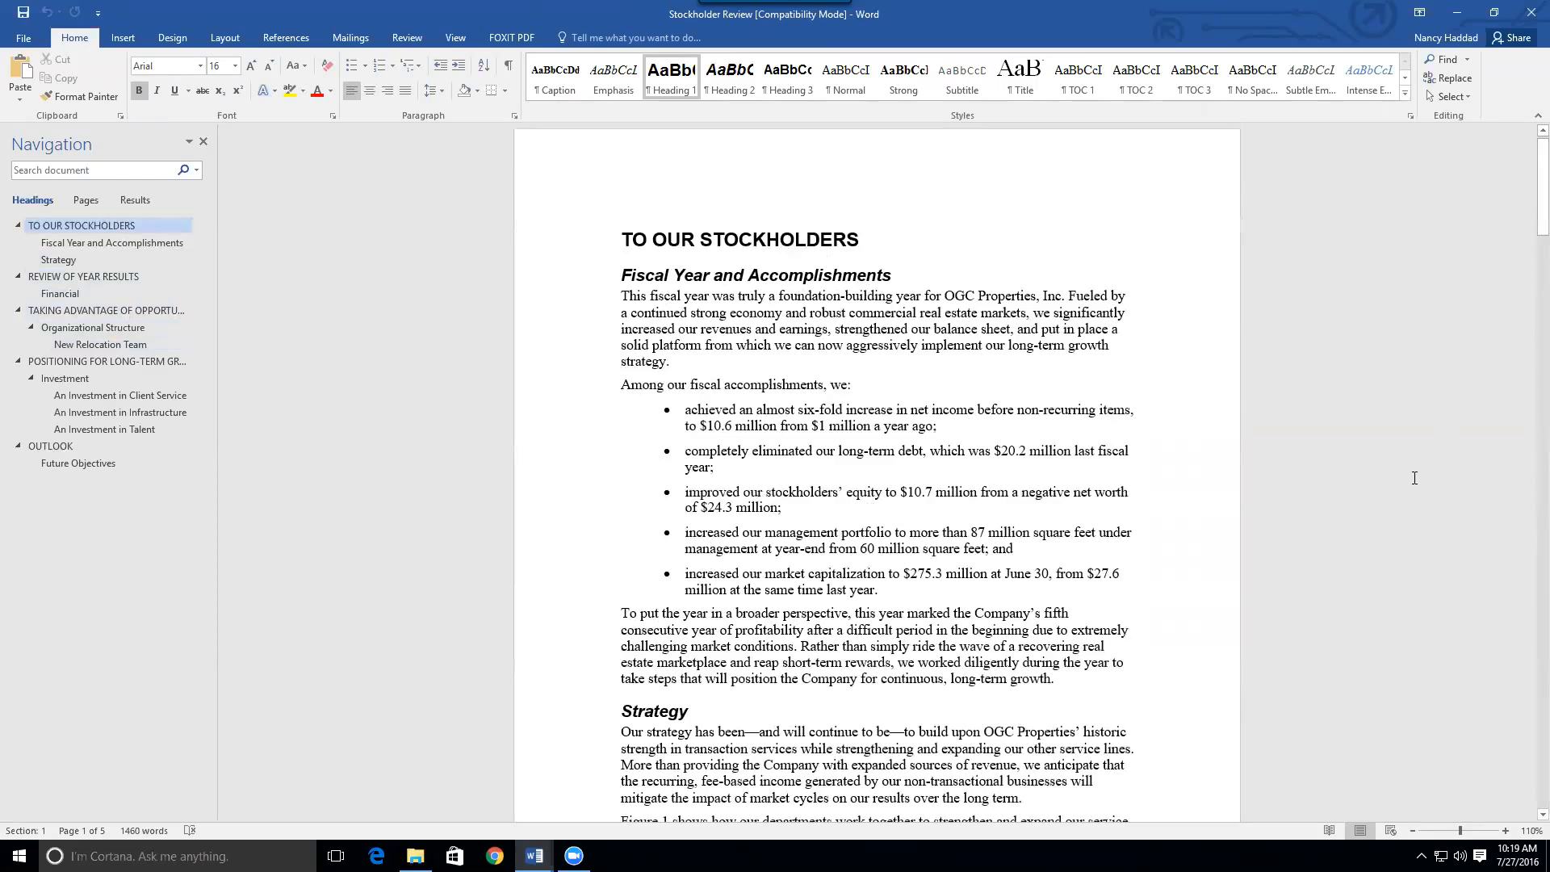
click(1540, 555)
scroll(1525, 552, down, 20)
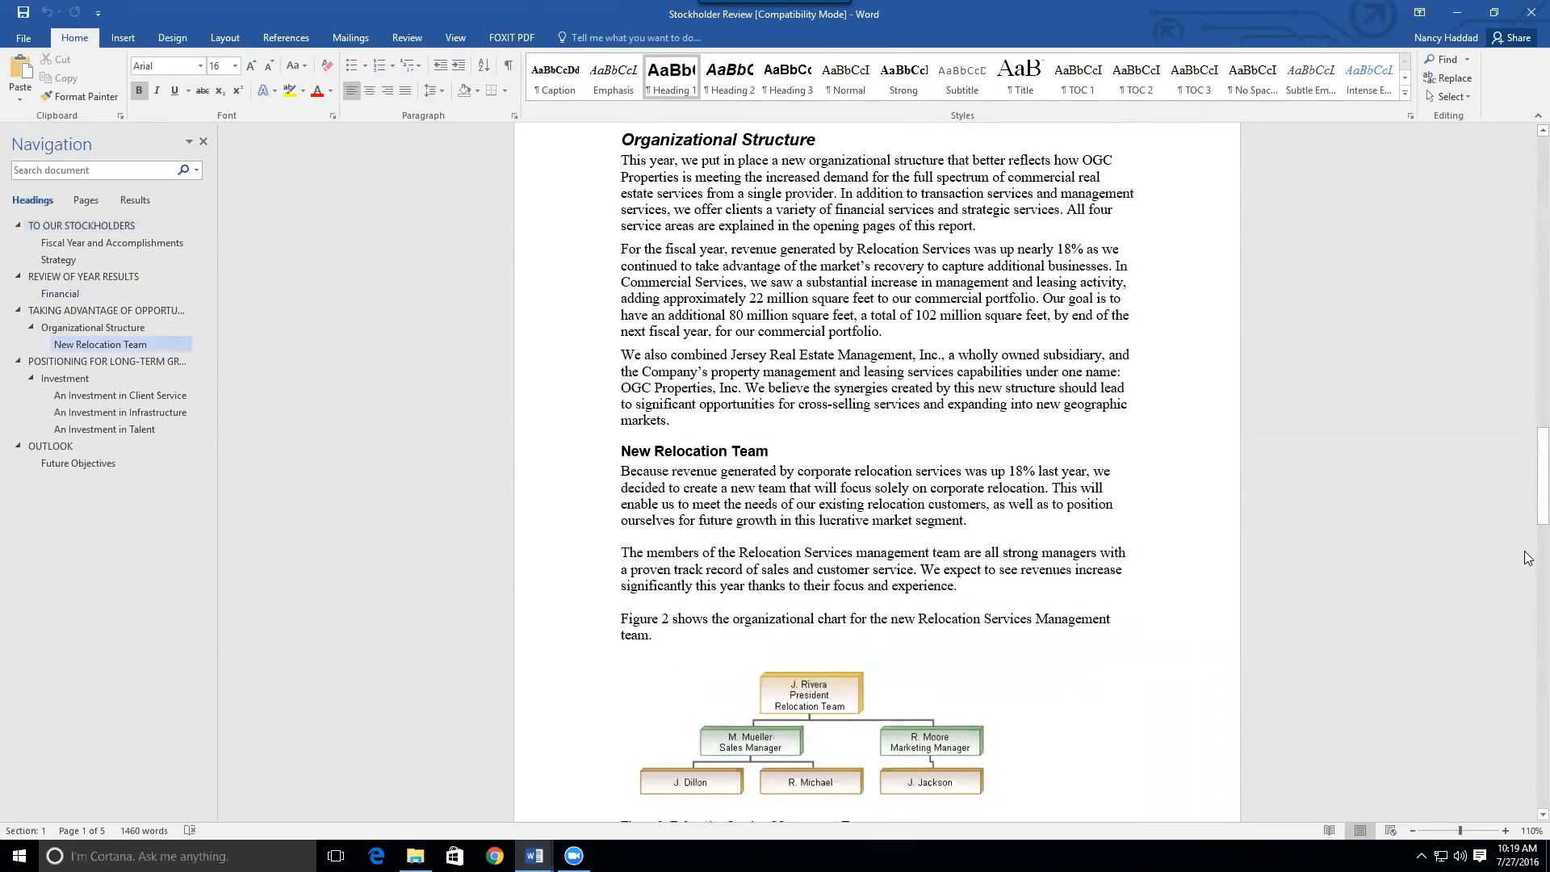
scroll(1529, 557, down, 2)
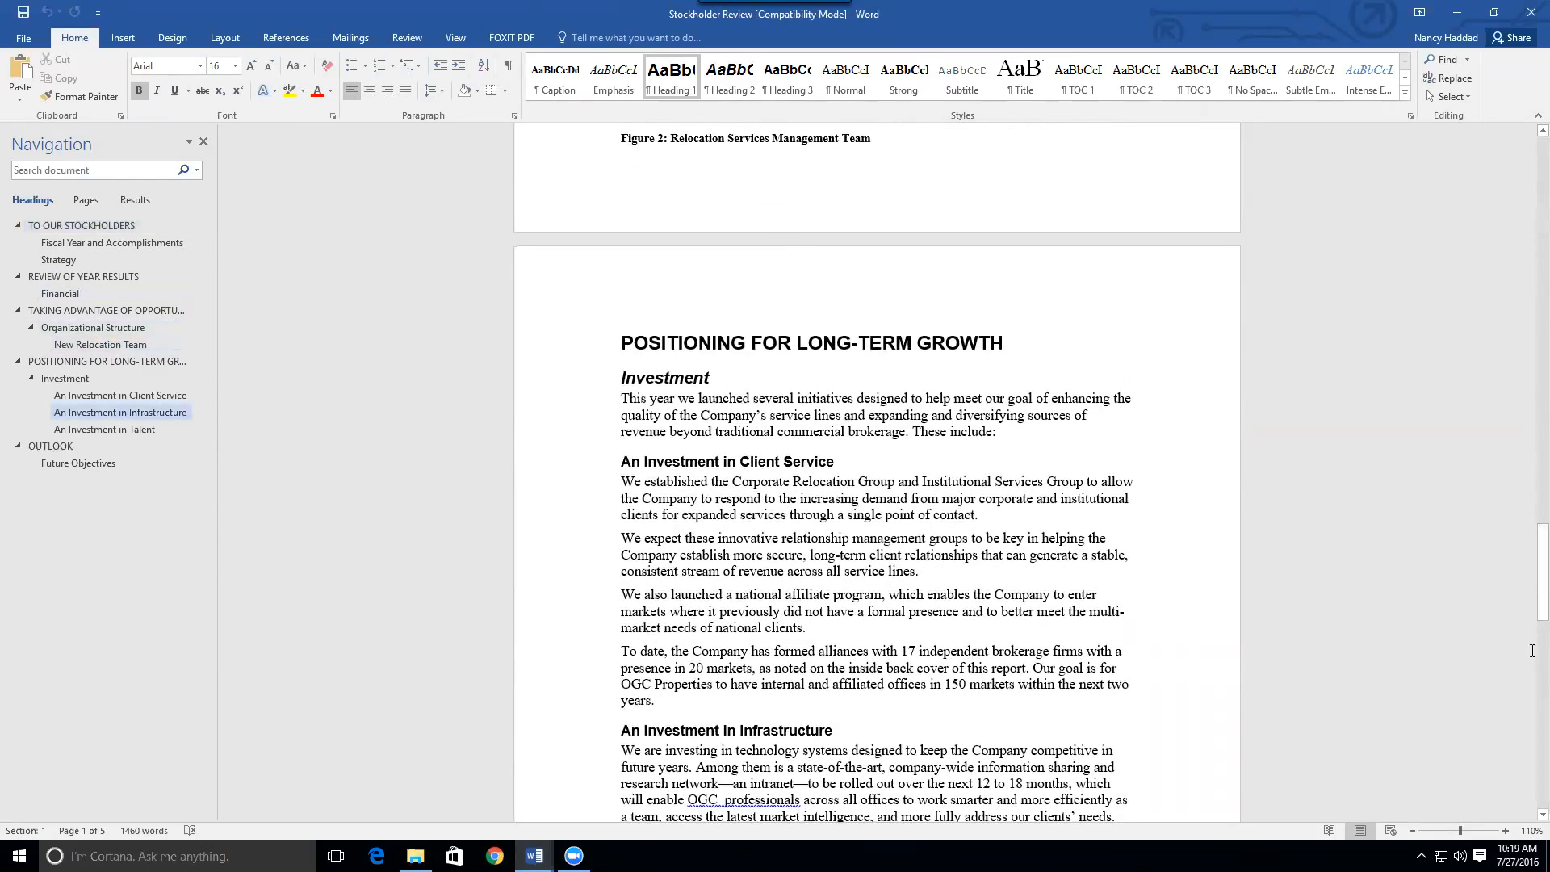
scroll(1528, 670, down, 10)
scroll(1528, 675, down, 5)
drag(1542, 706, 1541, 226)
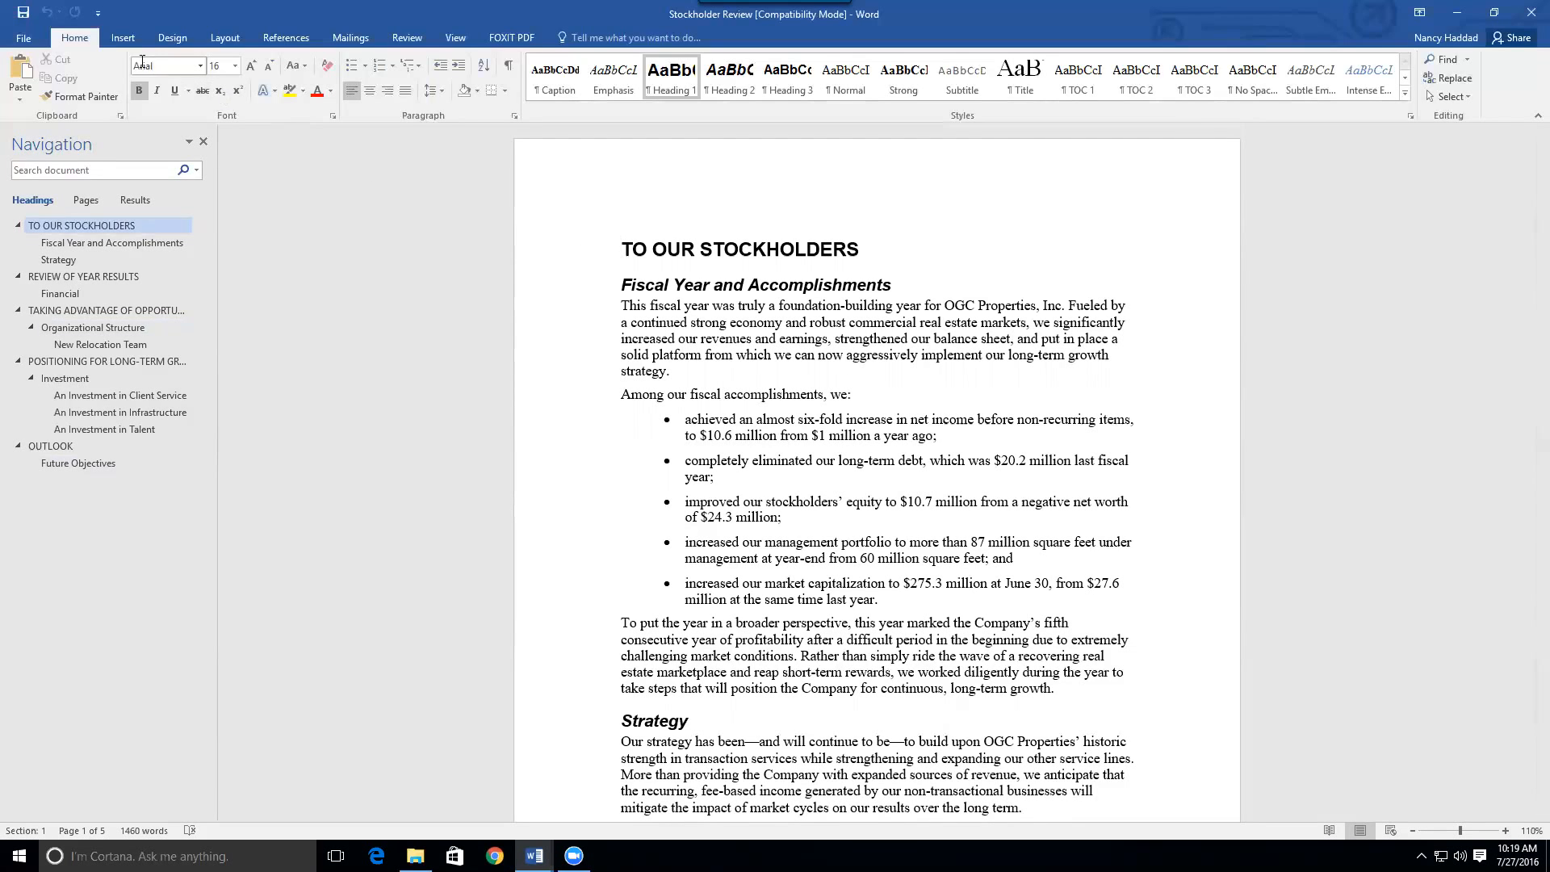
click(118, 39)
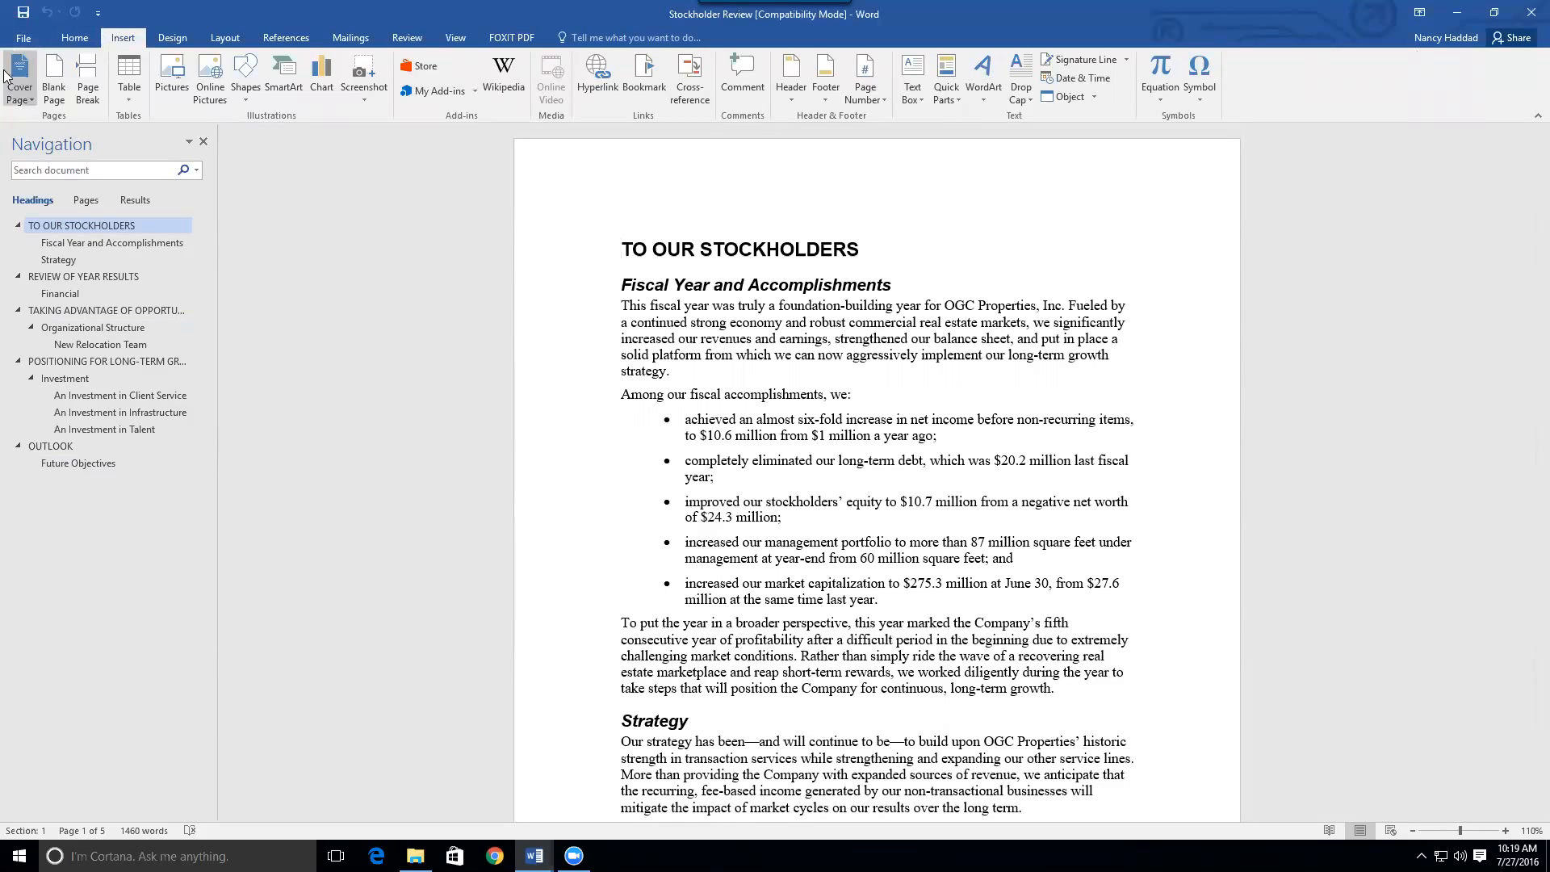
Open the Cover Page gallery and browse the built-in designs from Austin to Whisp
click(14, 100)
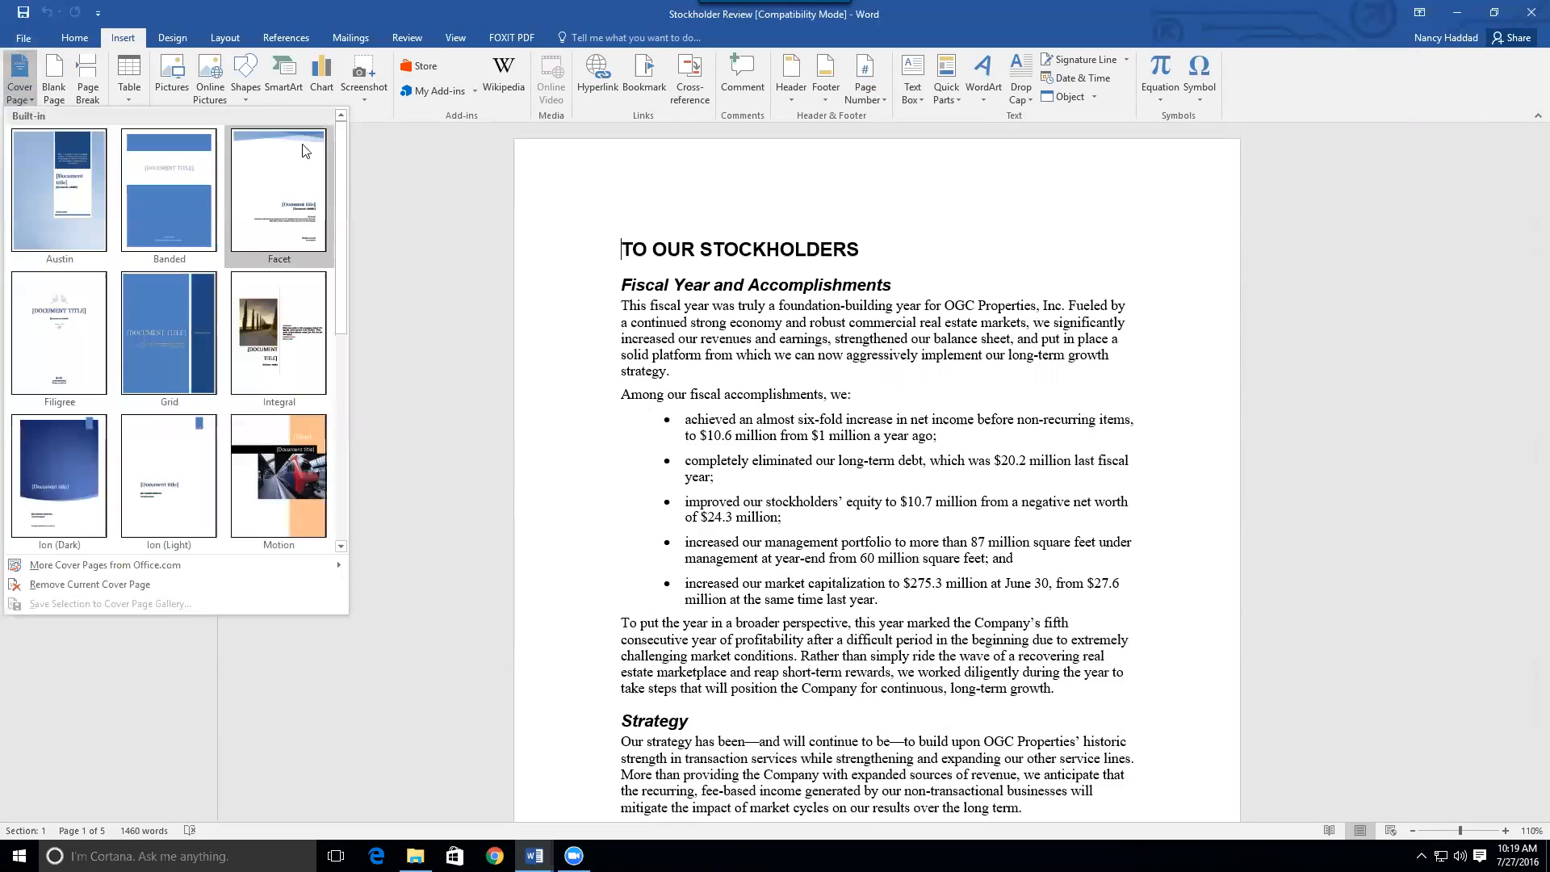
mouse_move(344, 155)
mouse_down()
mouse_move(343, 375)
mouse_move(342, 141)
mouse_up()
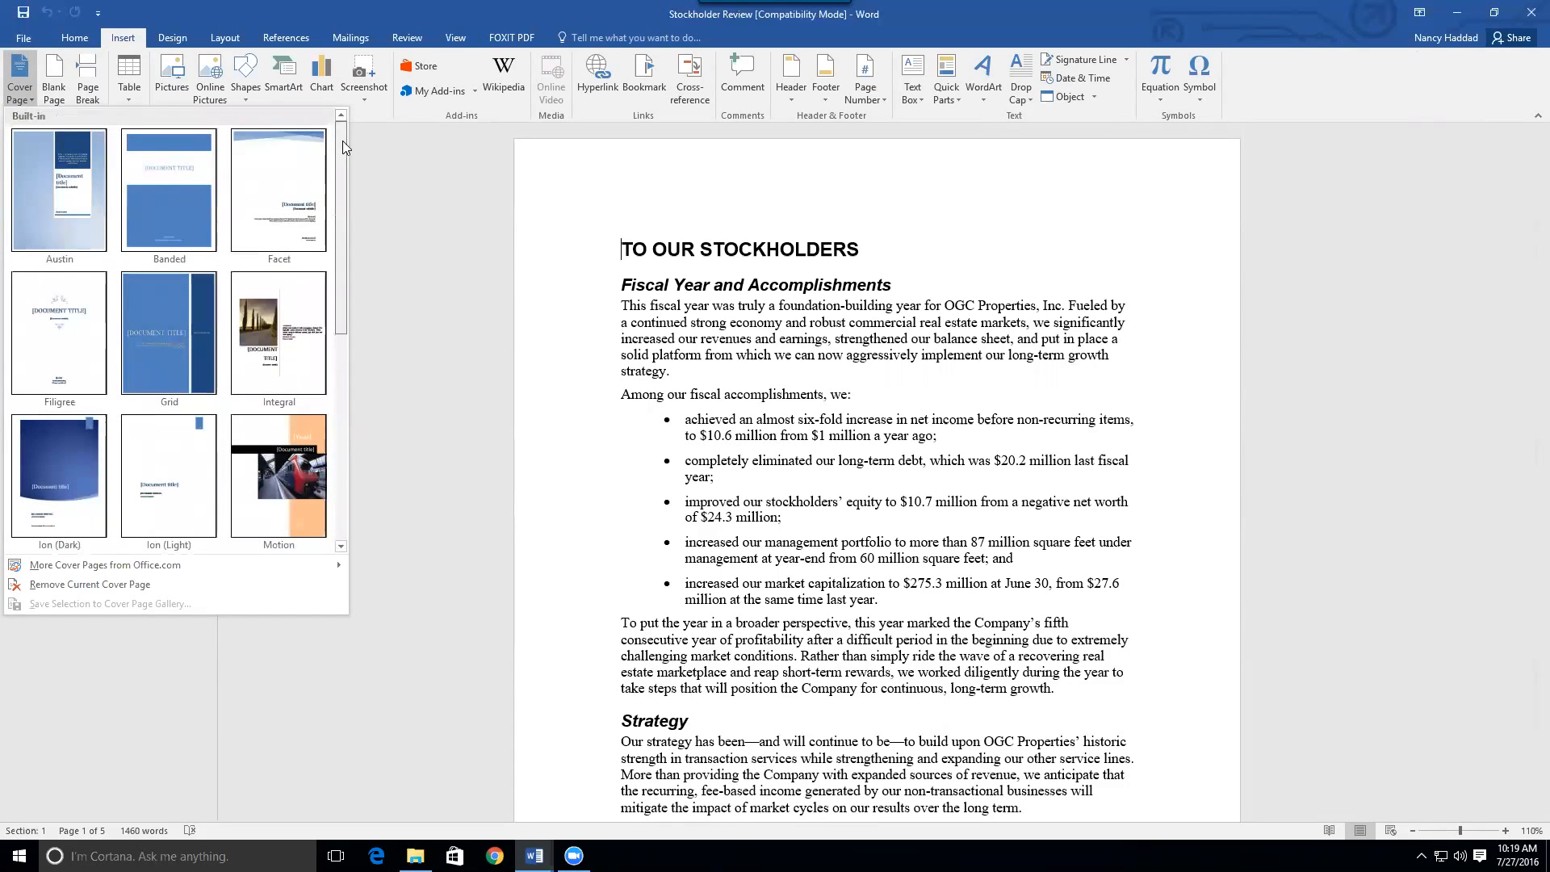
scroll(347, 161, down, 1)
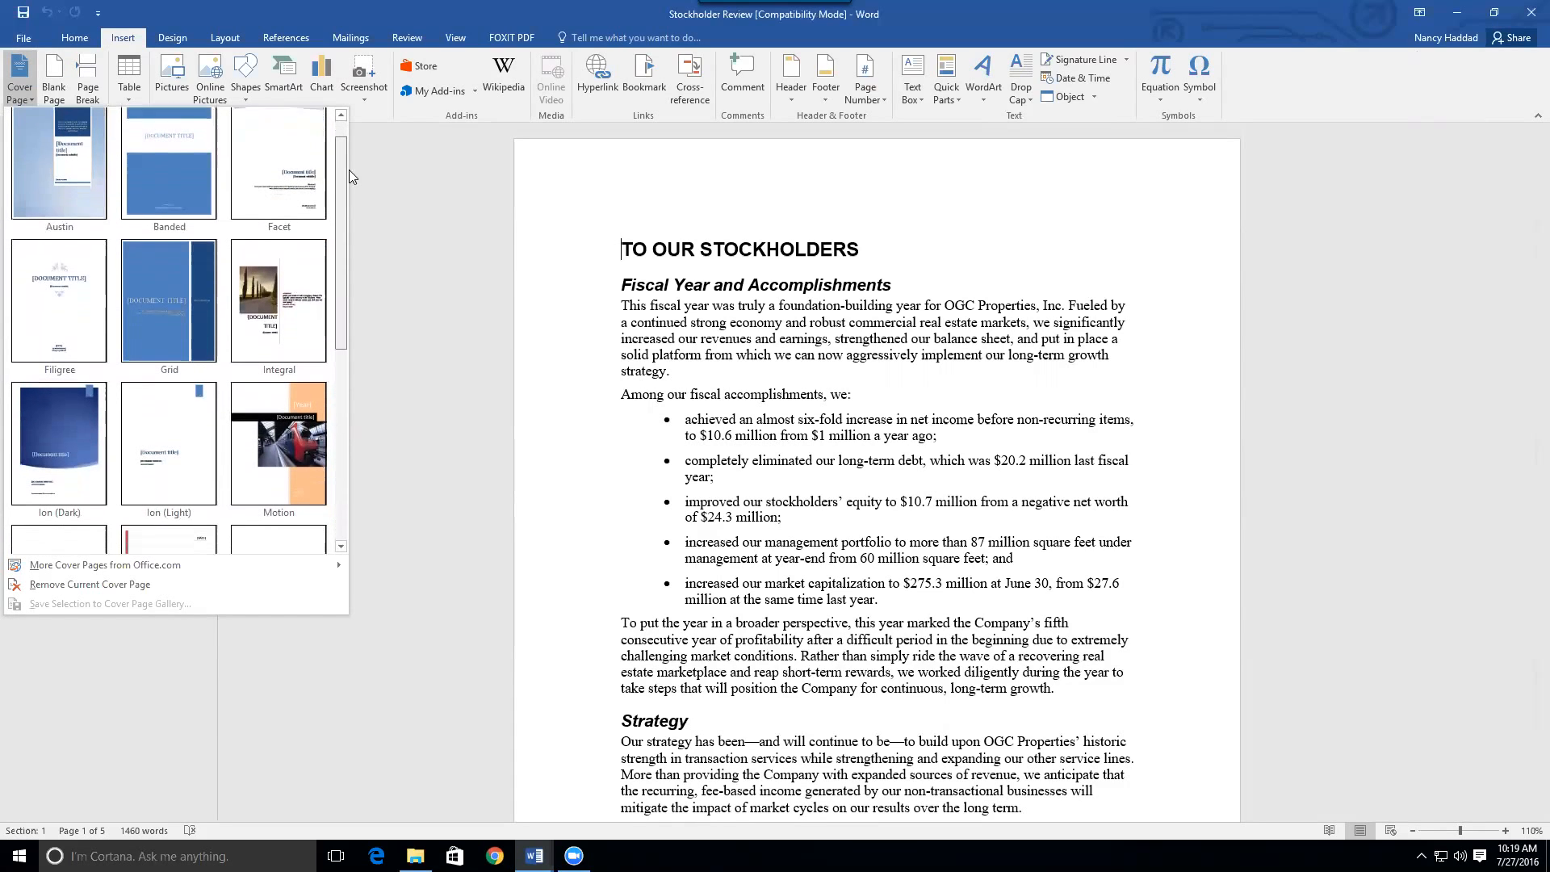
drag(349, 169, 359, 139)
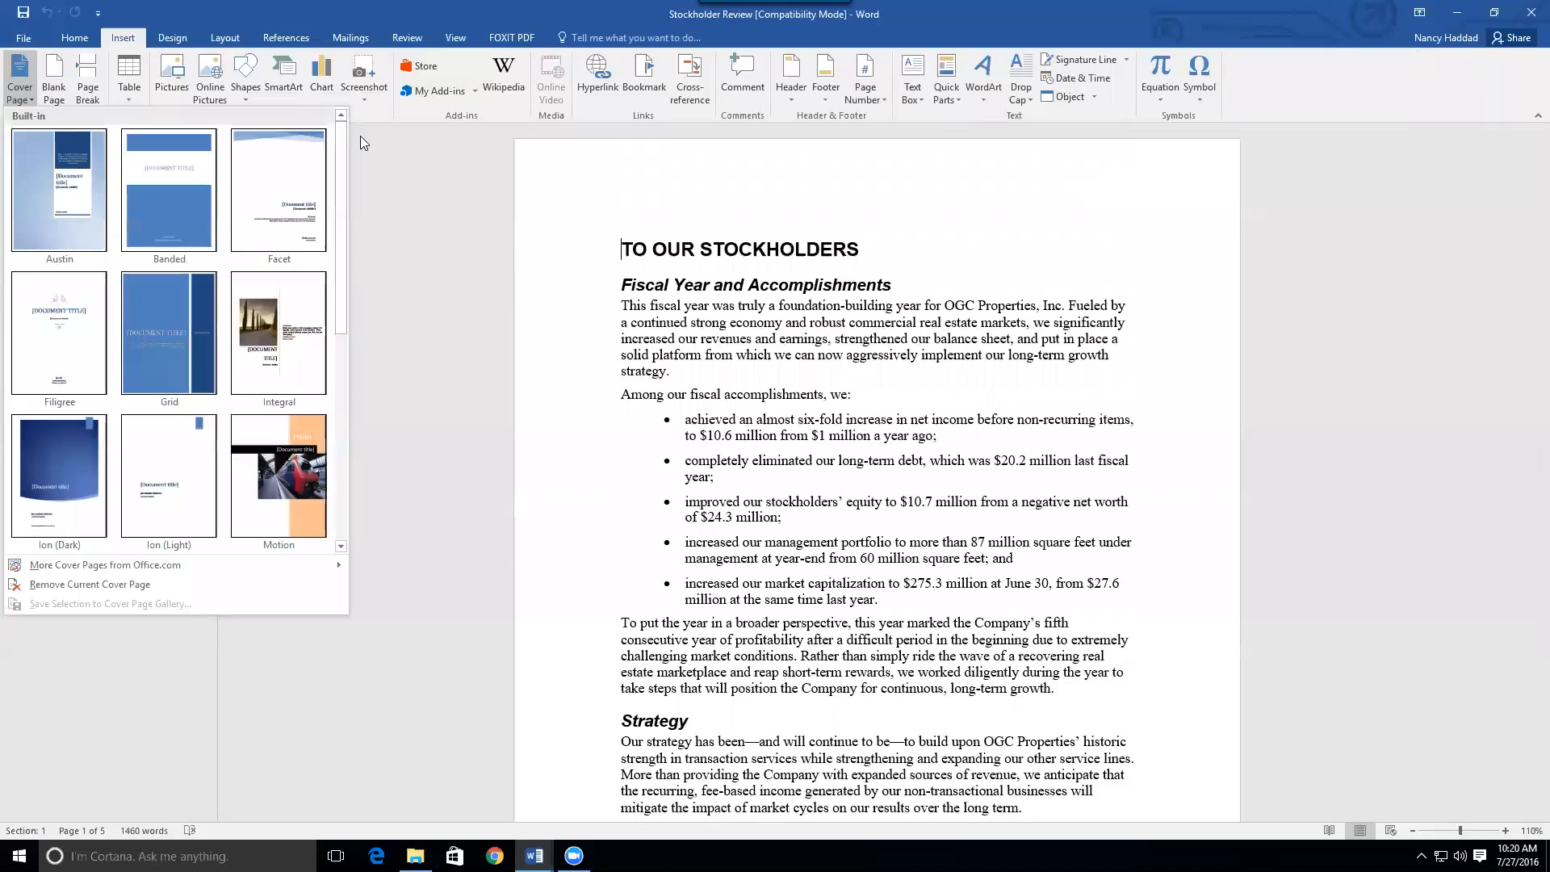
Insert the Banded cover page and replace the Student author placeholder with the author's name
click(176, 170)
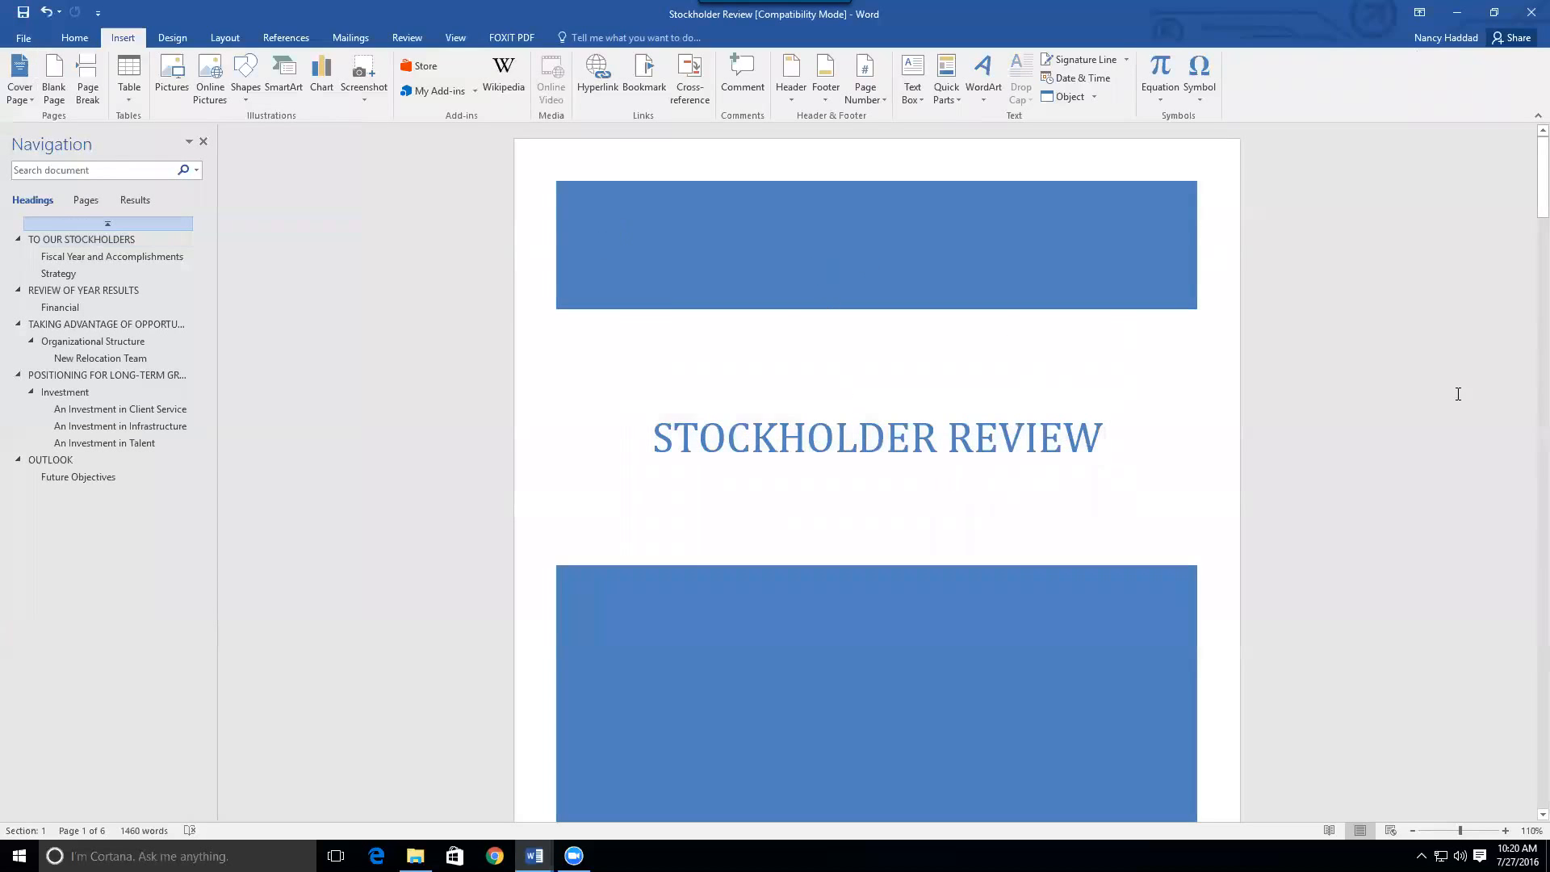
drag(1540, 166, 1528, 222)
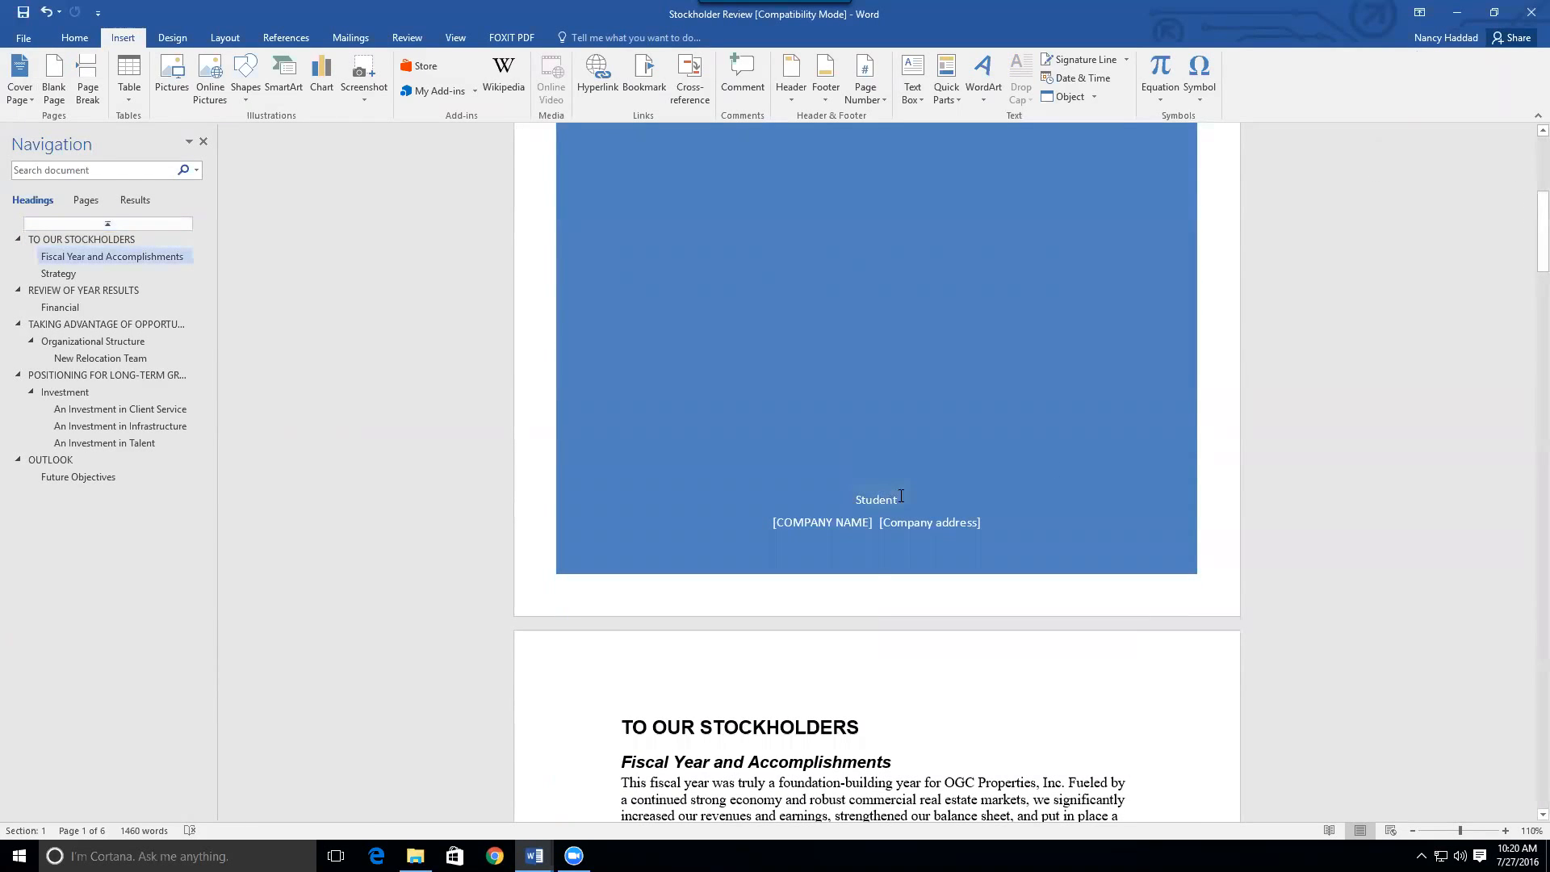
click(865, 498)
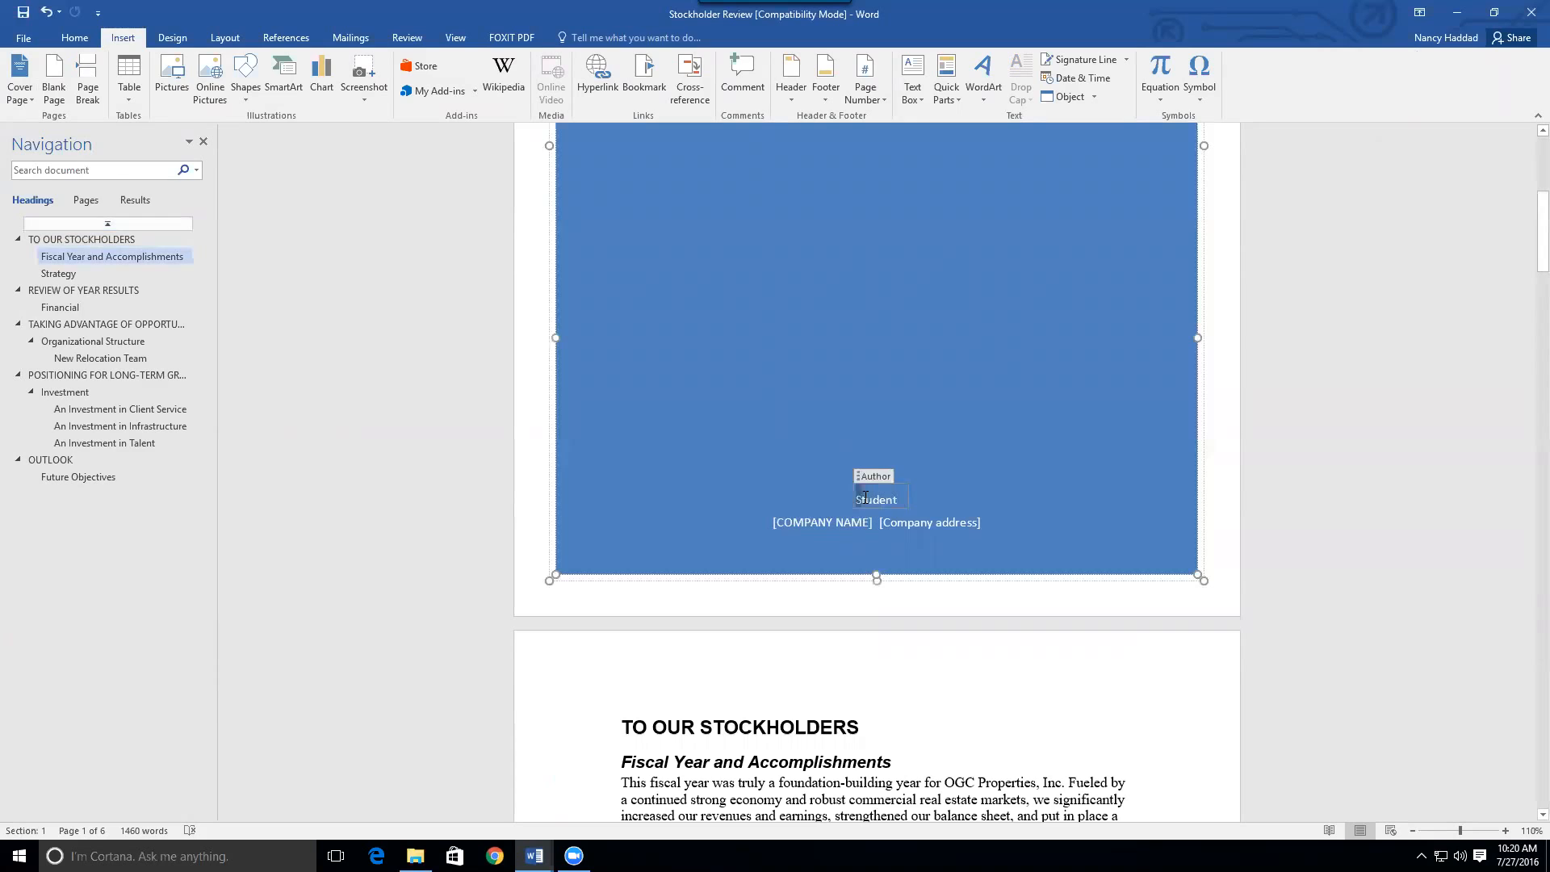
drag(860, 499, 904, 501)
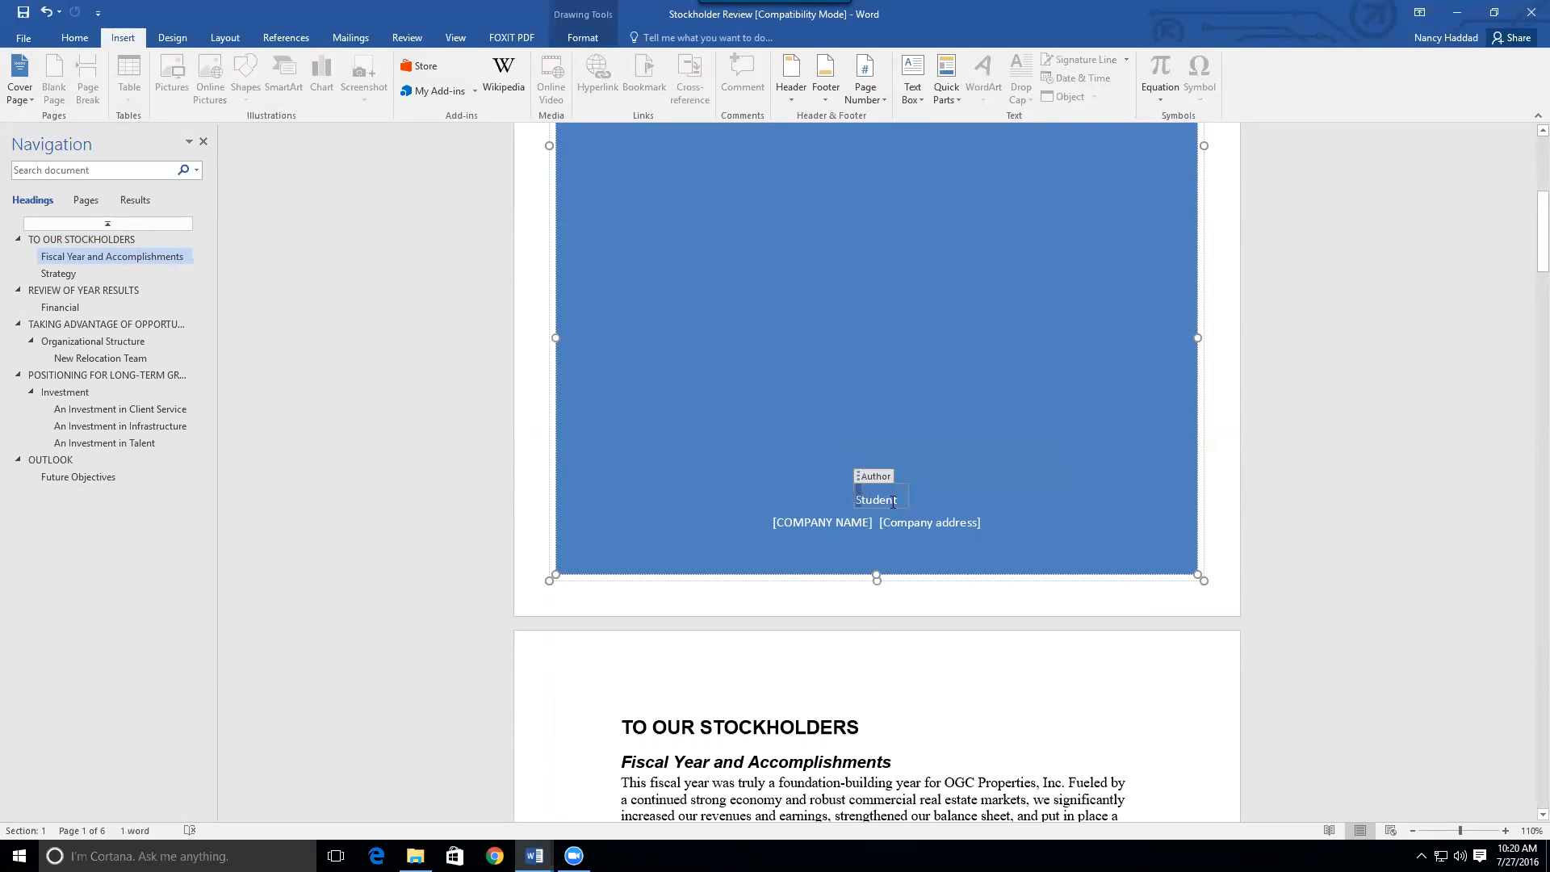
text(rk)
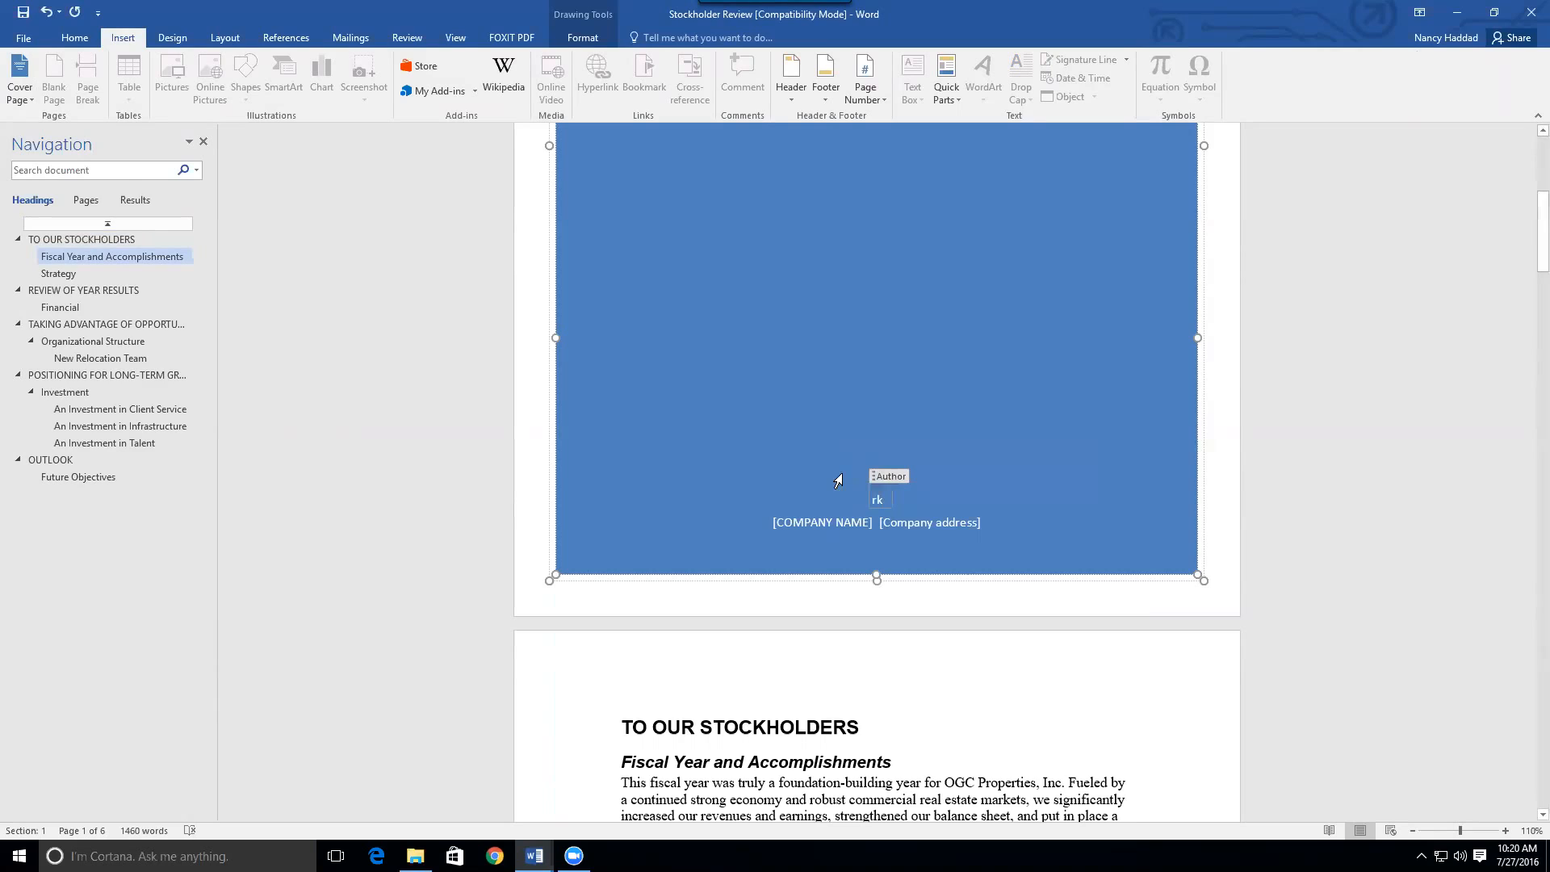
key(BackSpace)
key(BackSpace)
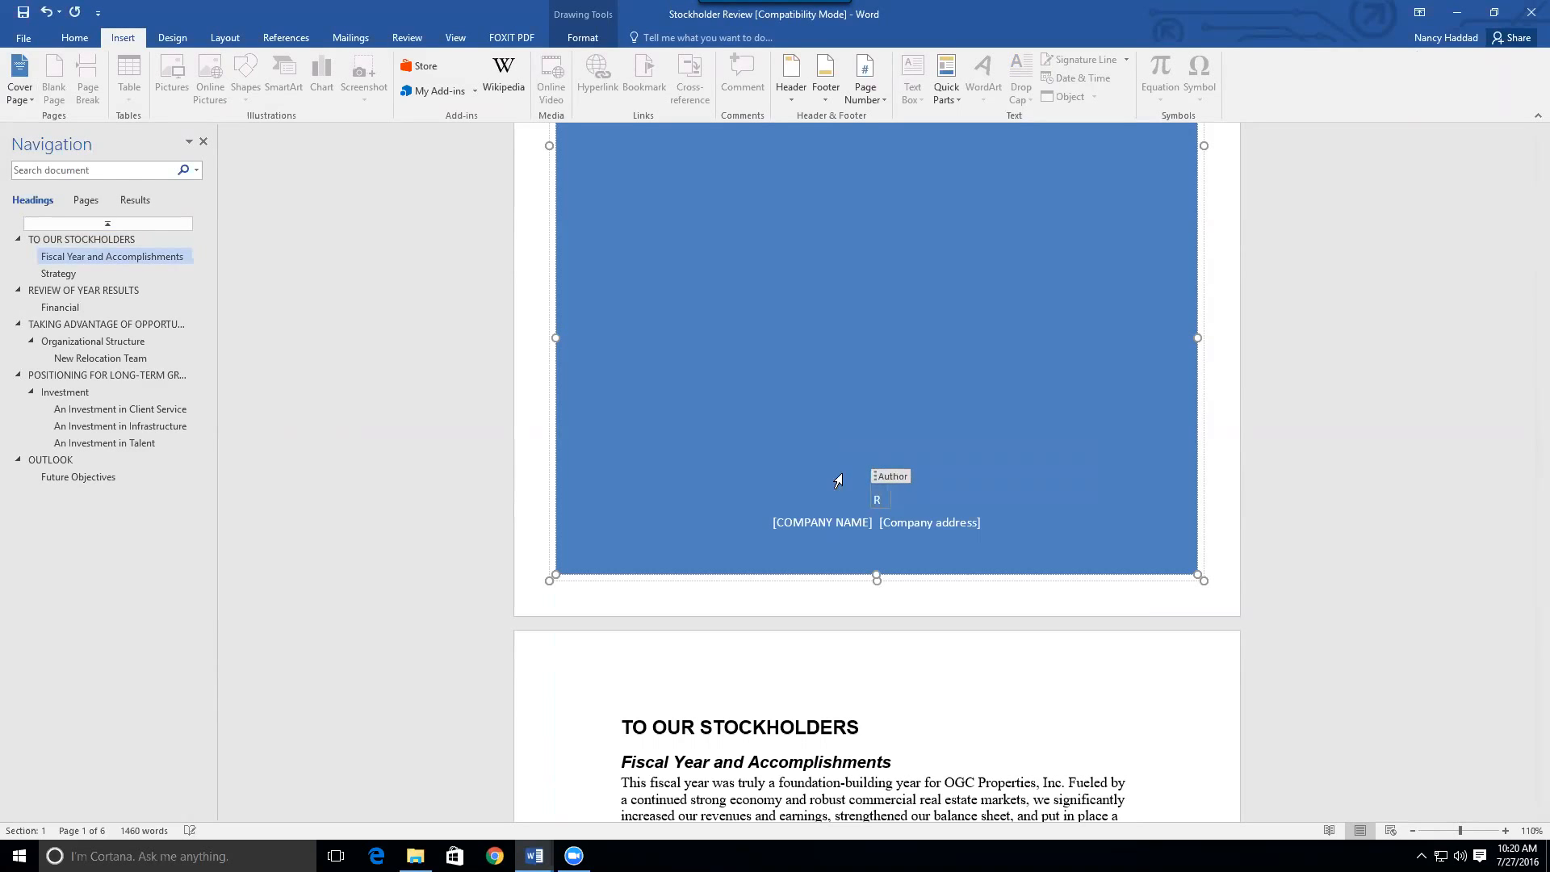
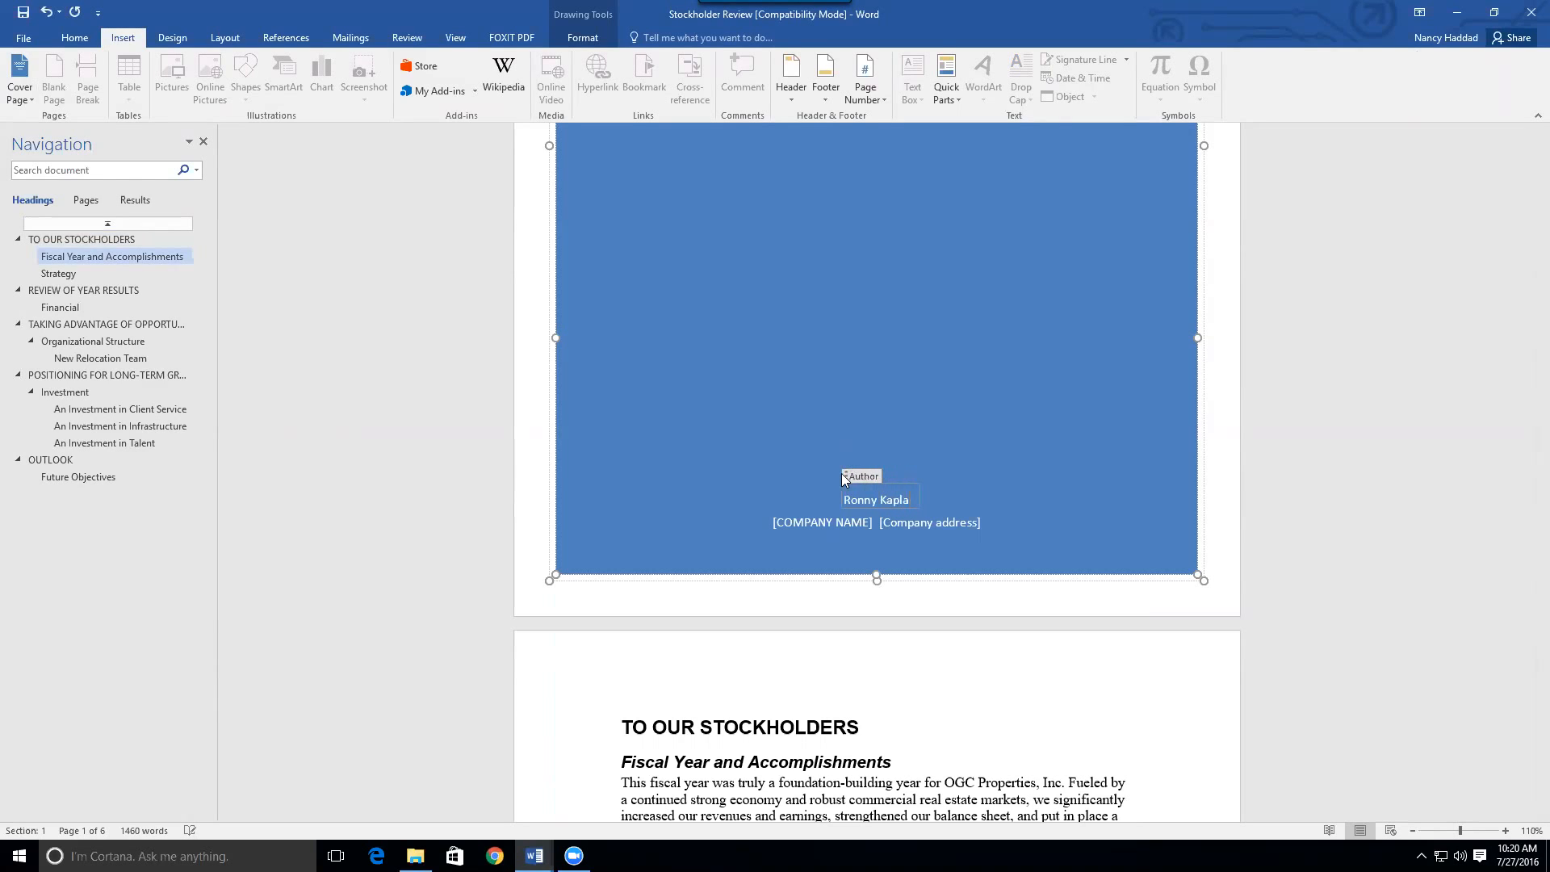
Delete the company name and address line and grow the author's name to 18 pt
click(815, 521)
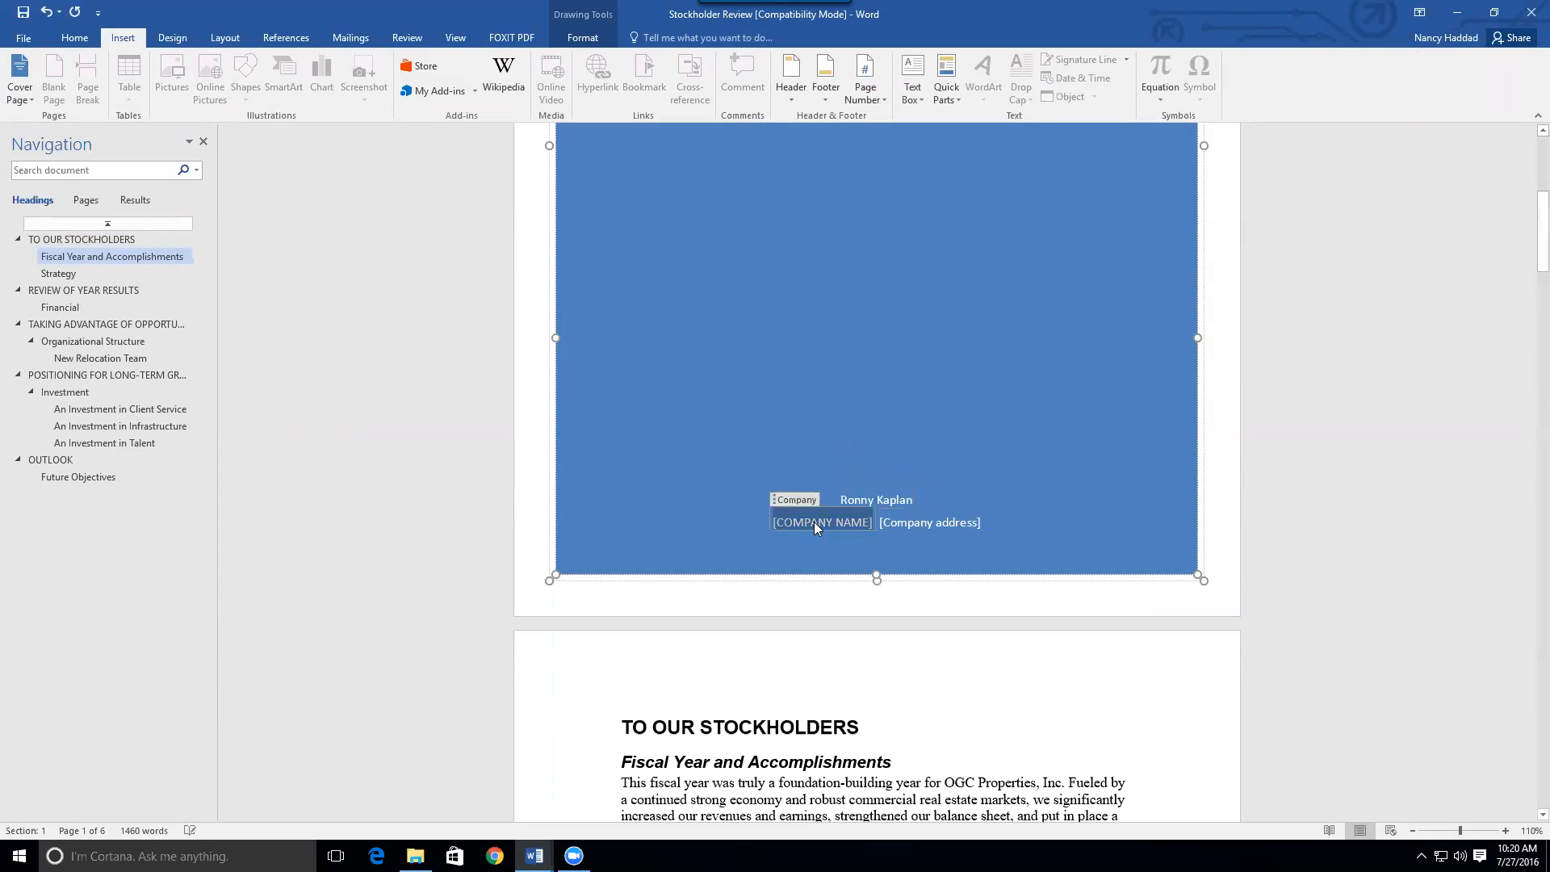
click(756, 525)
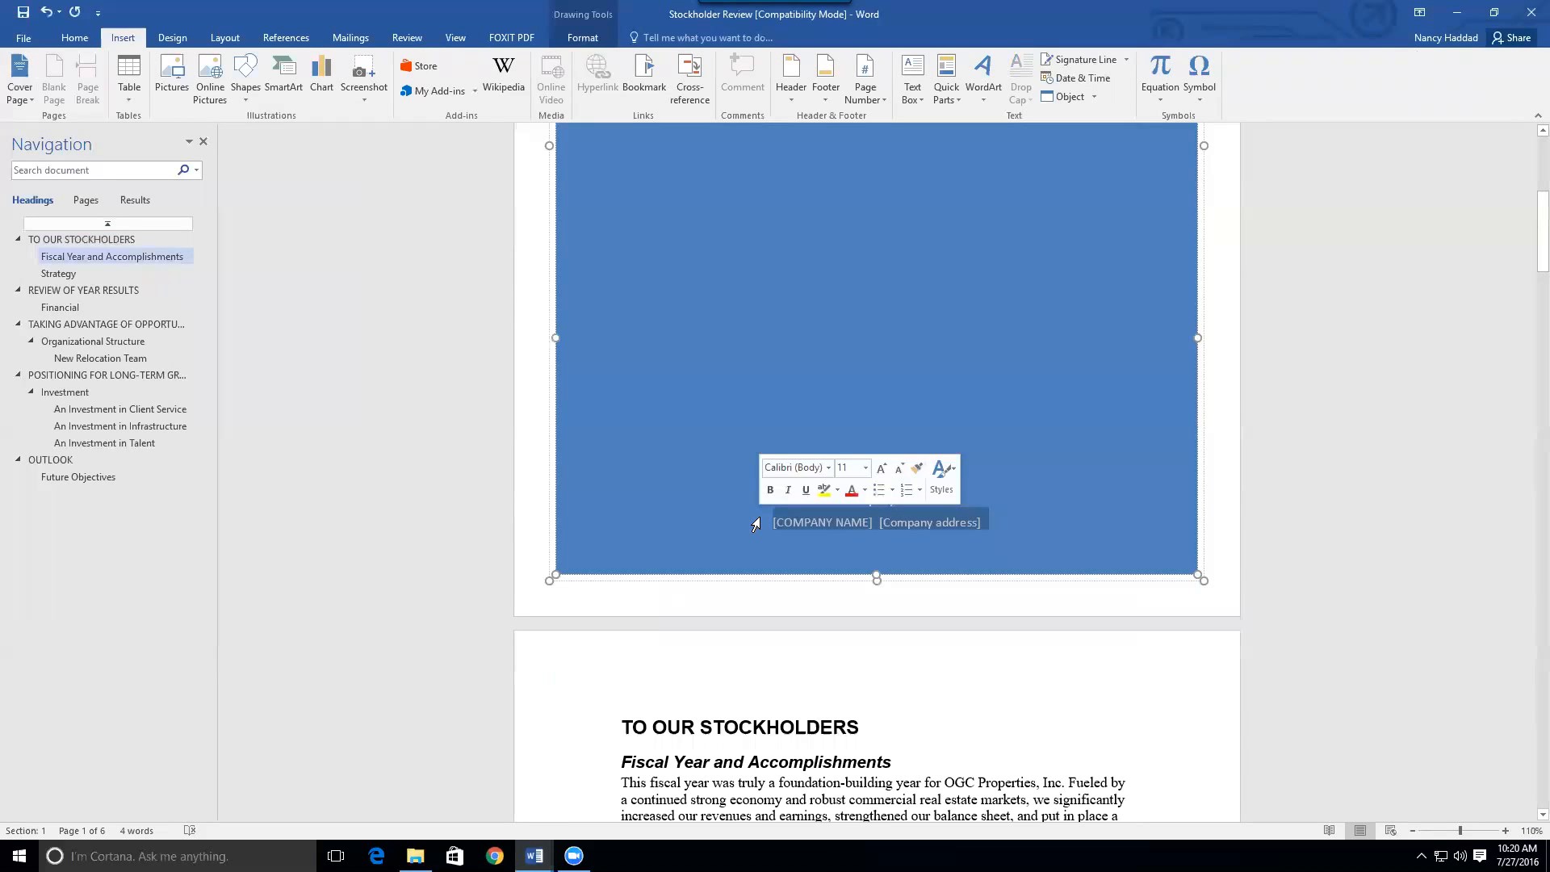
key(Delete)
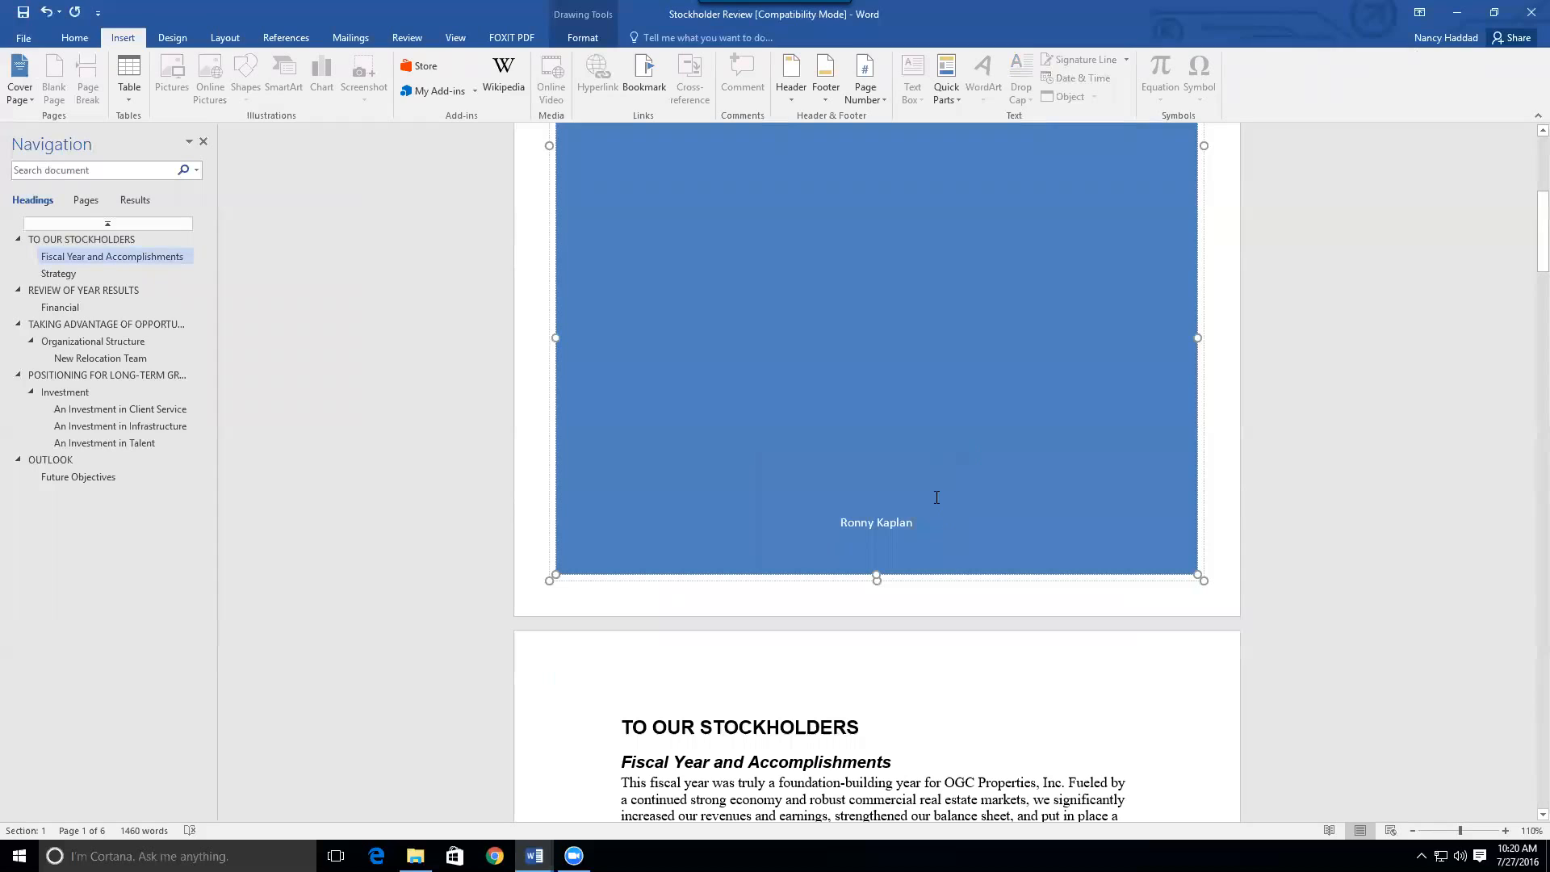
drag(922, 513, 838, 522)
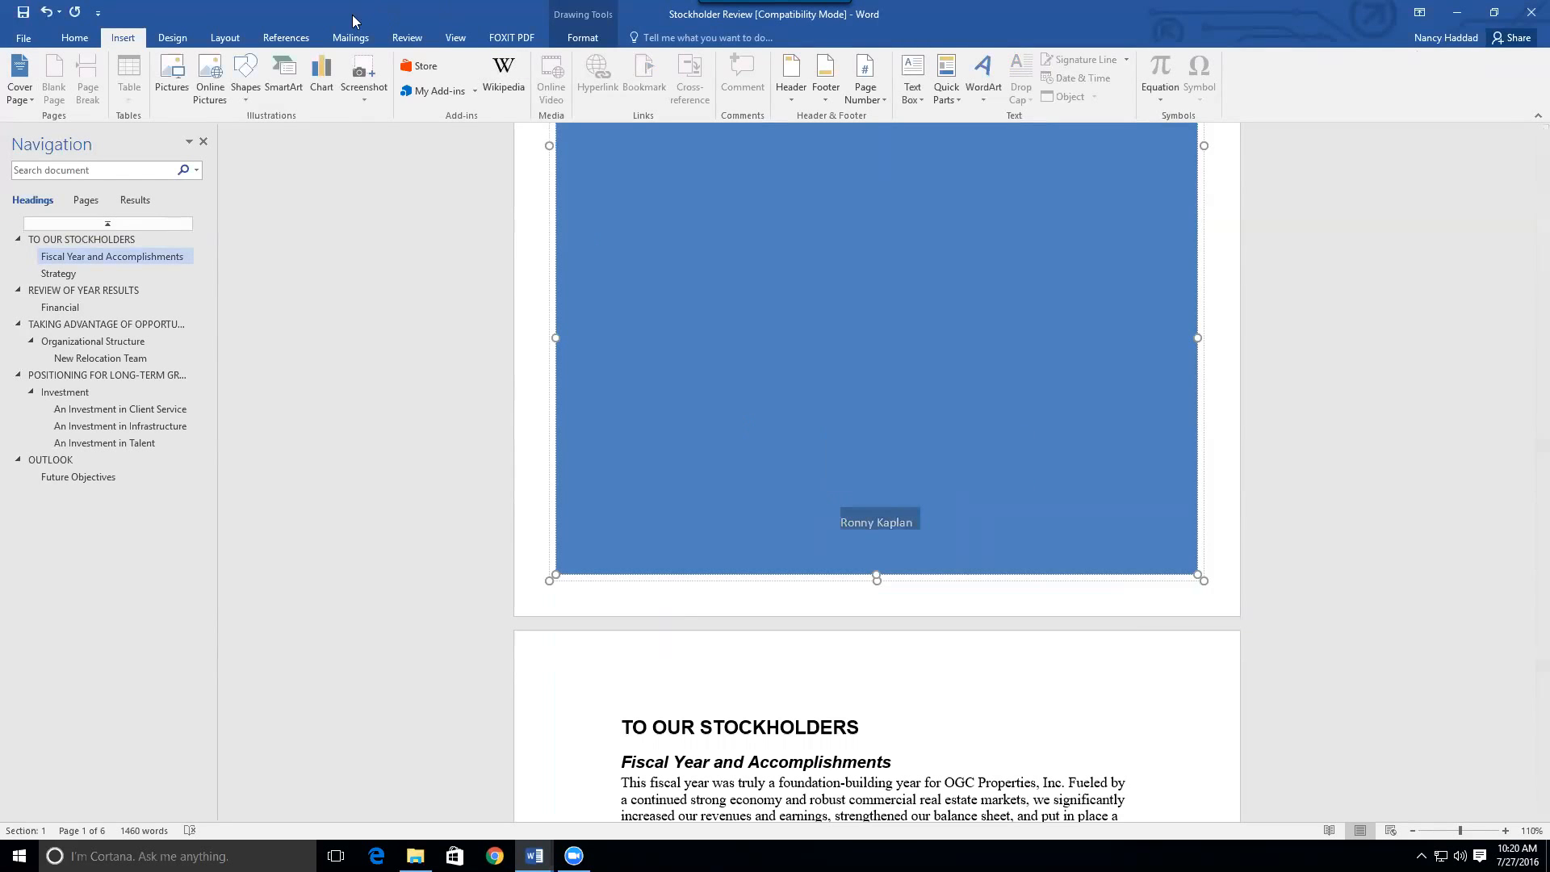
click(75, 38)
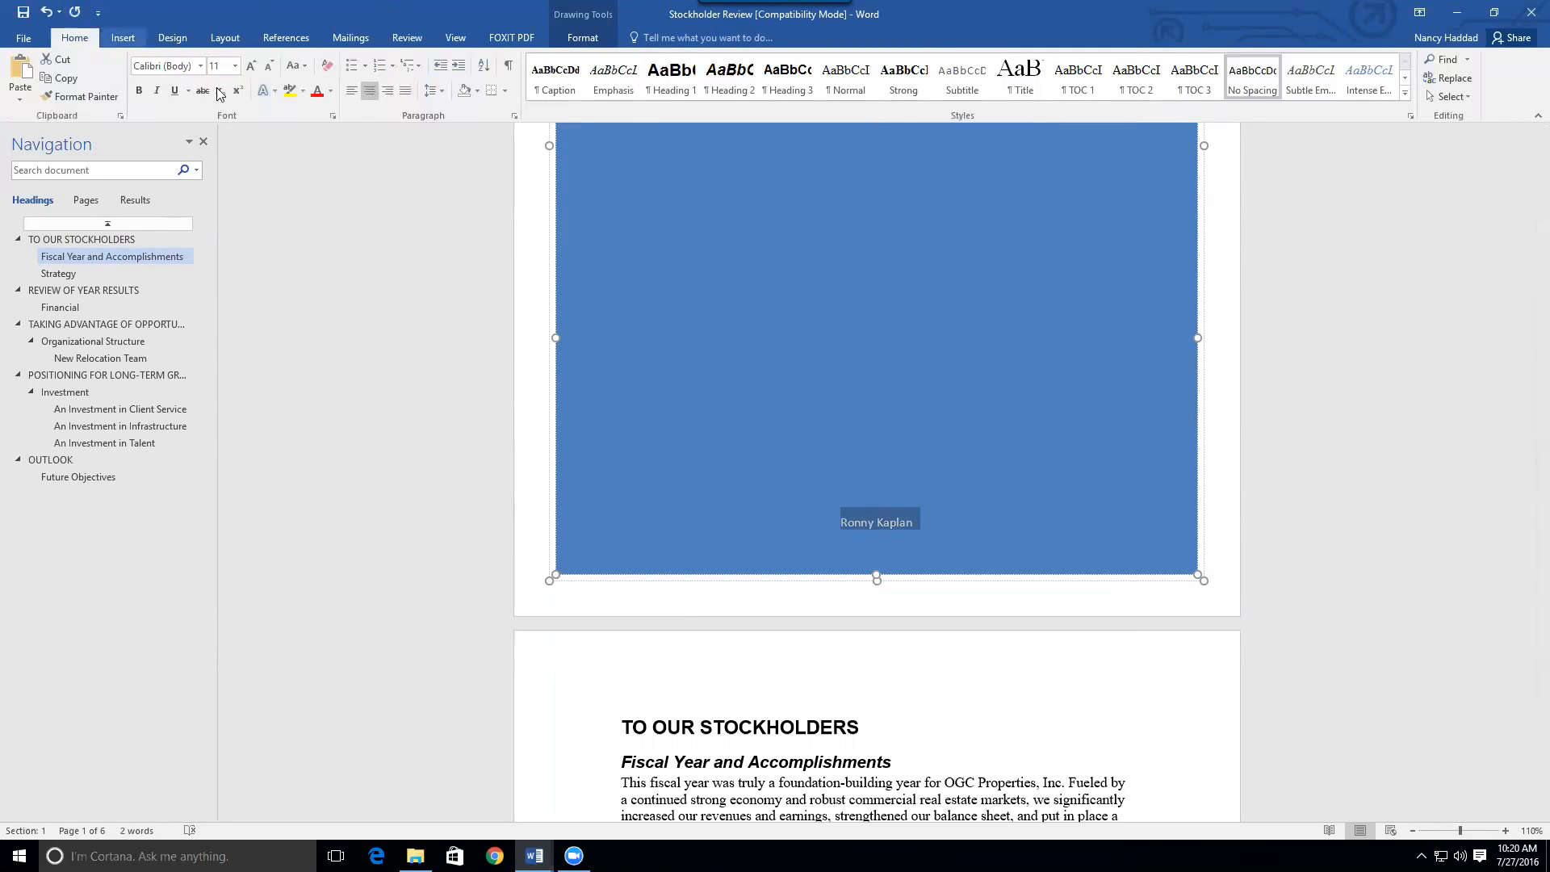
click(251, 66)
click(251, 65)
click(251, 65)
click(251, 66)
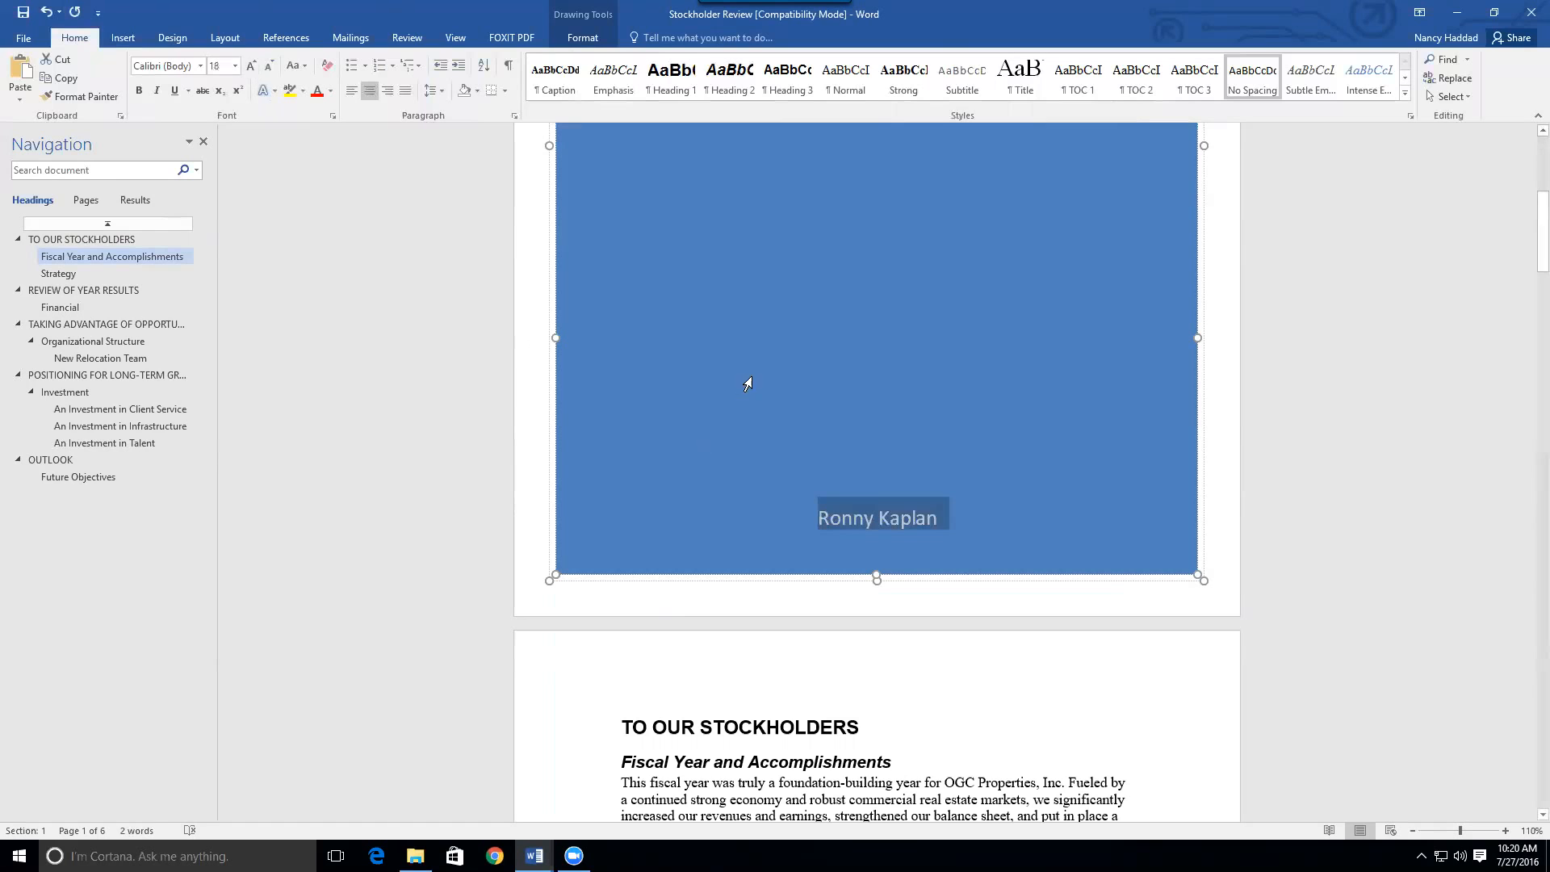
drag(1528, 220, 1515, 298)
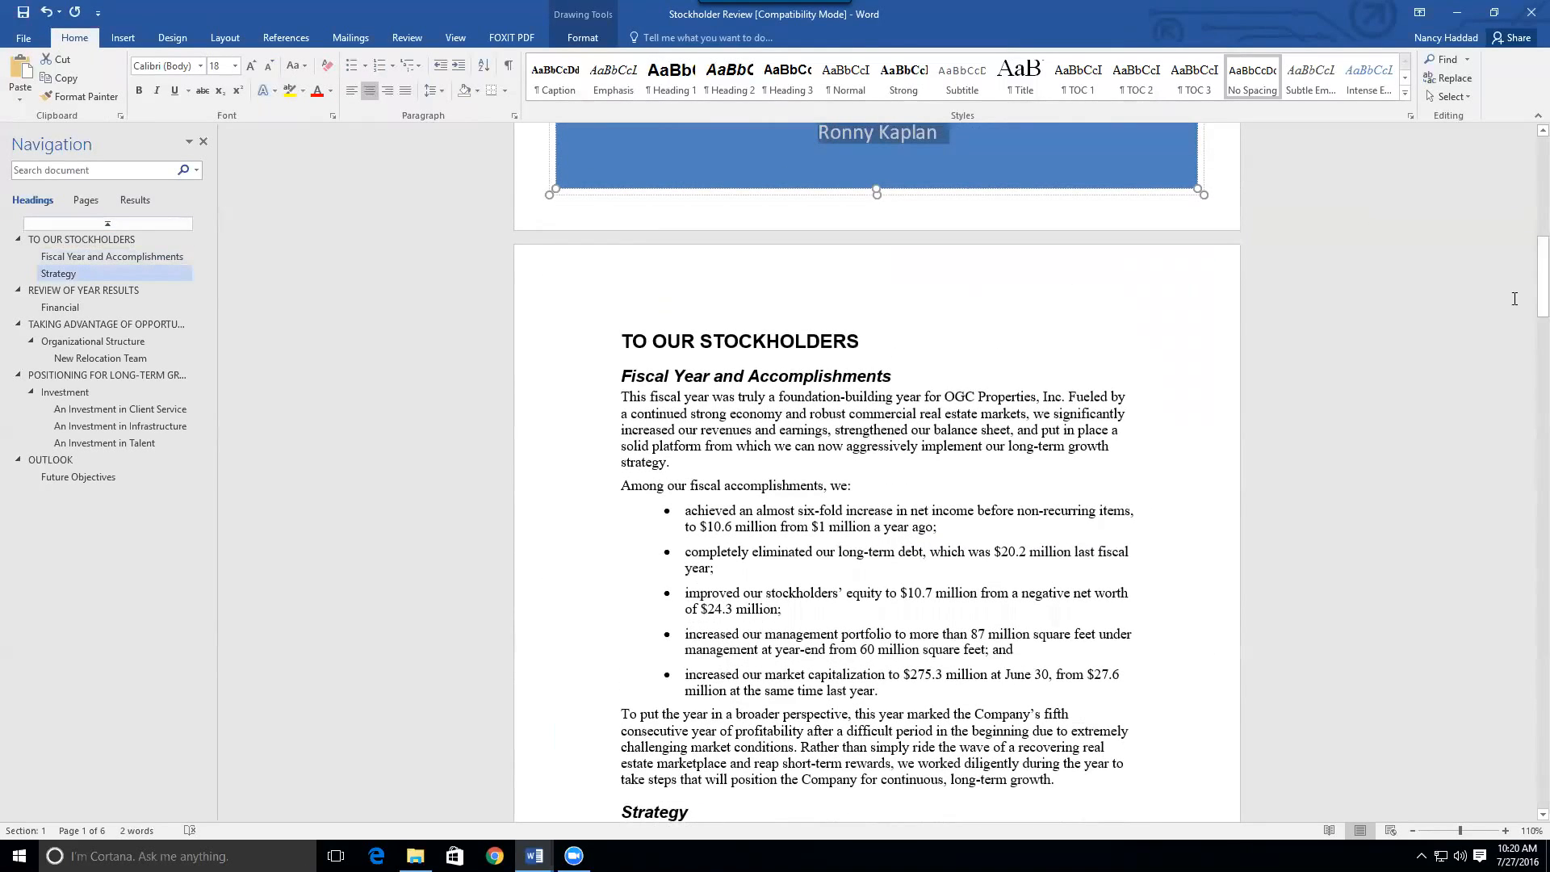
Open the page 2 header for editing with the Header & Footer Design commands showing
double_click(743, 276)
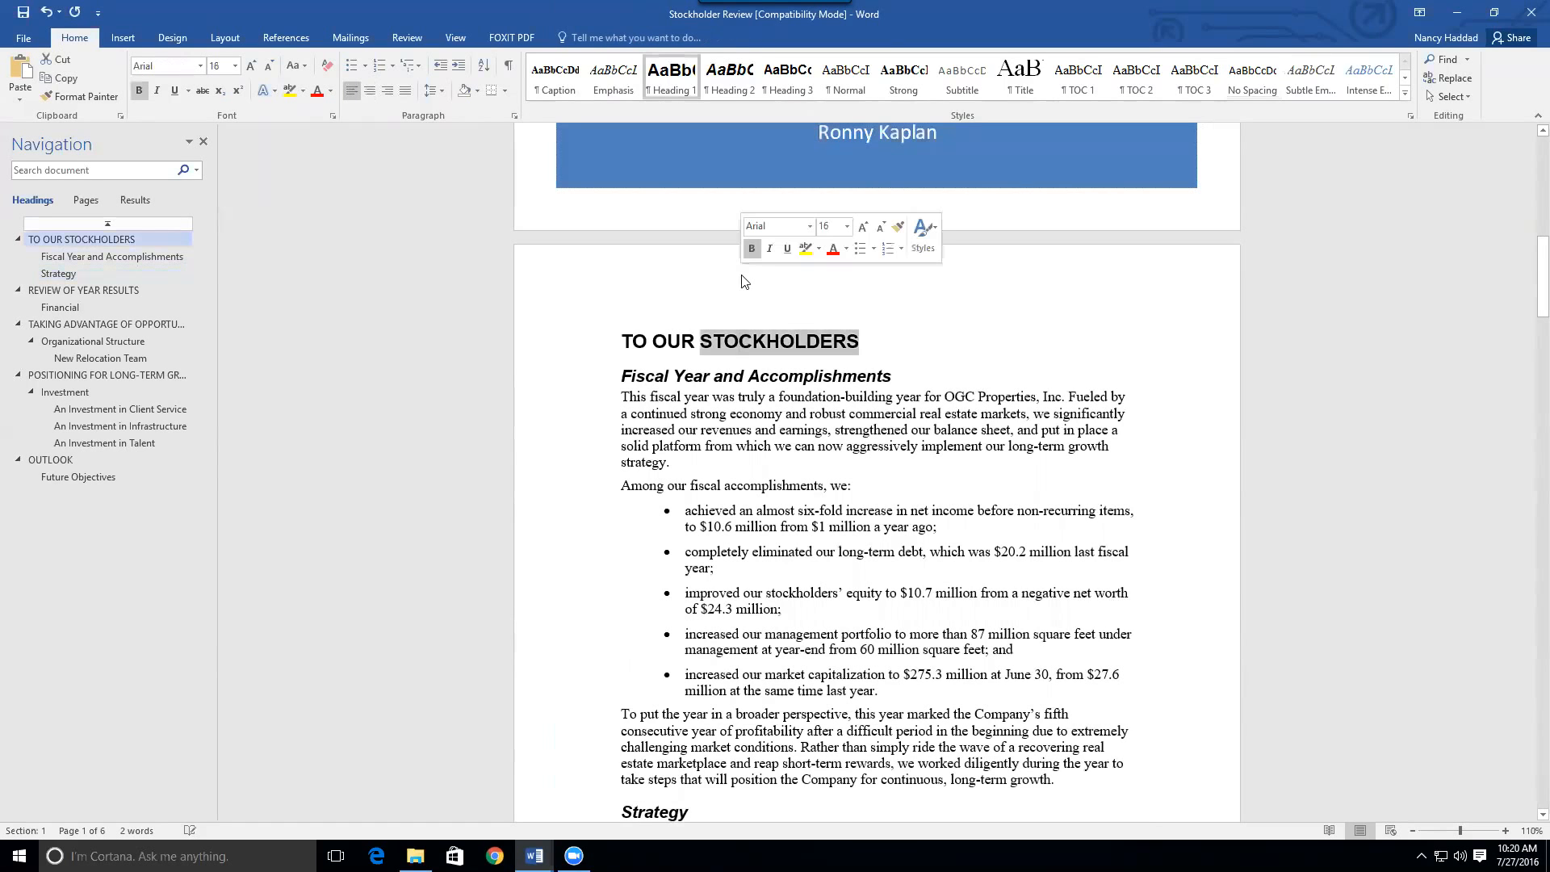
double_click(696, 268)
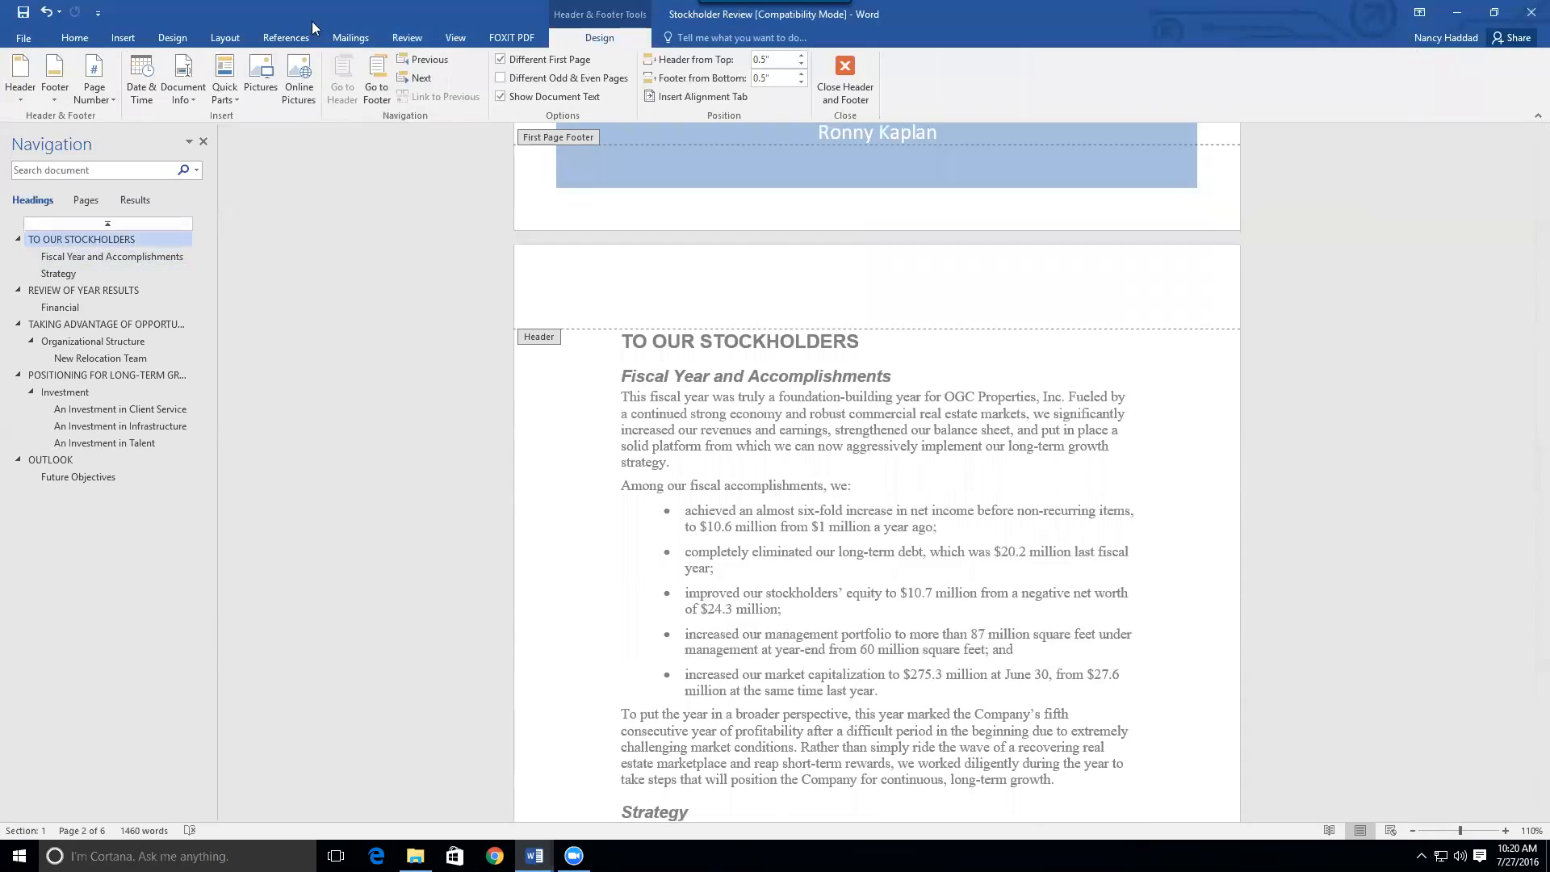
click(122, 38)
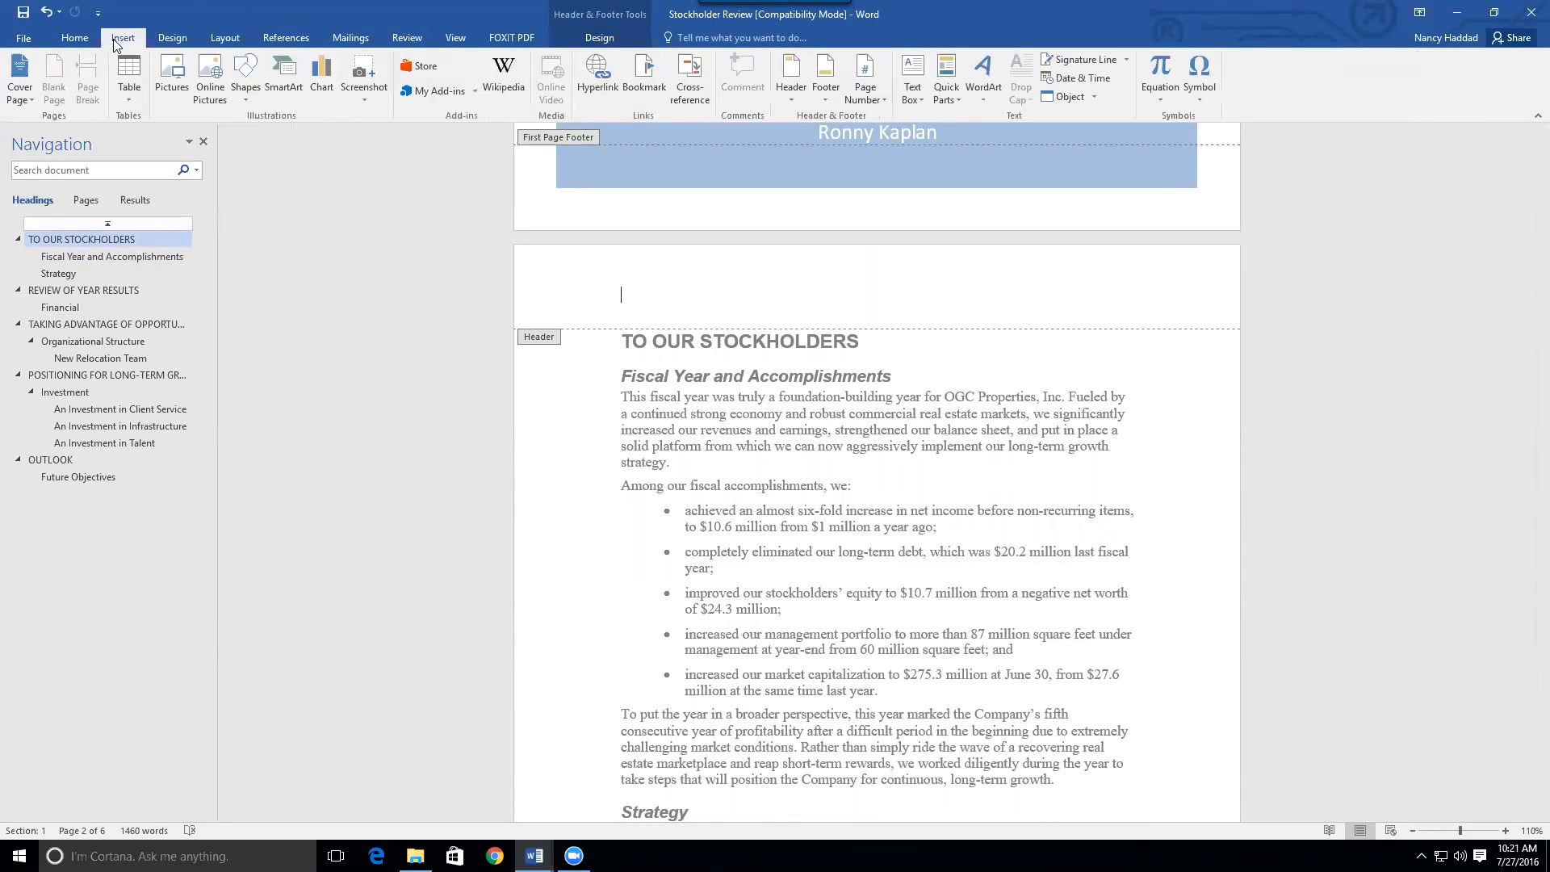
click(597, 41)
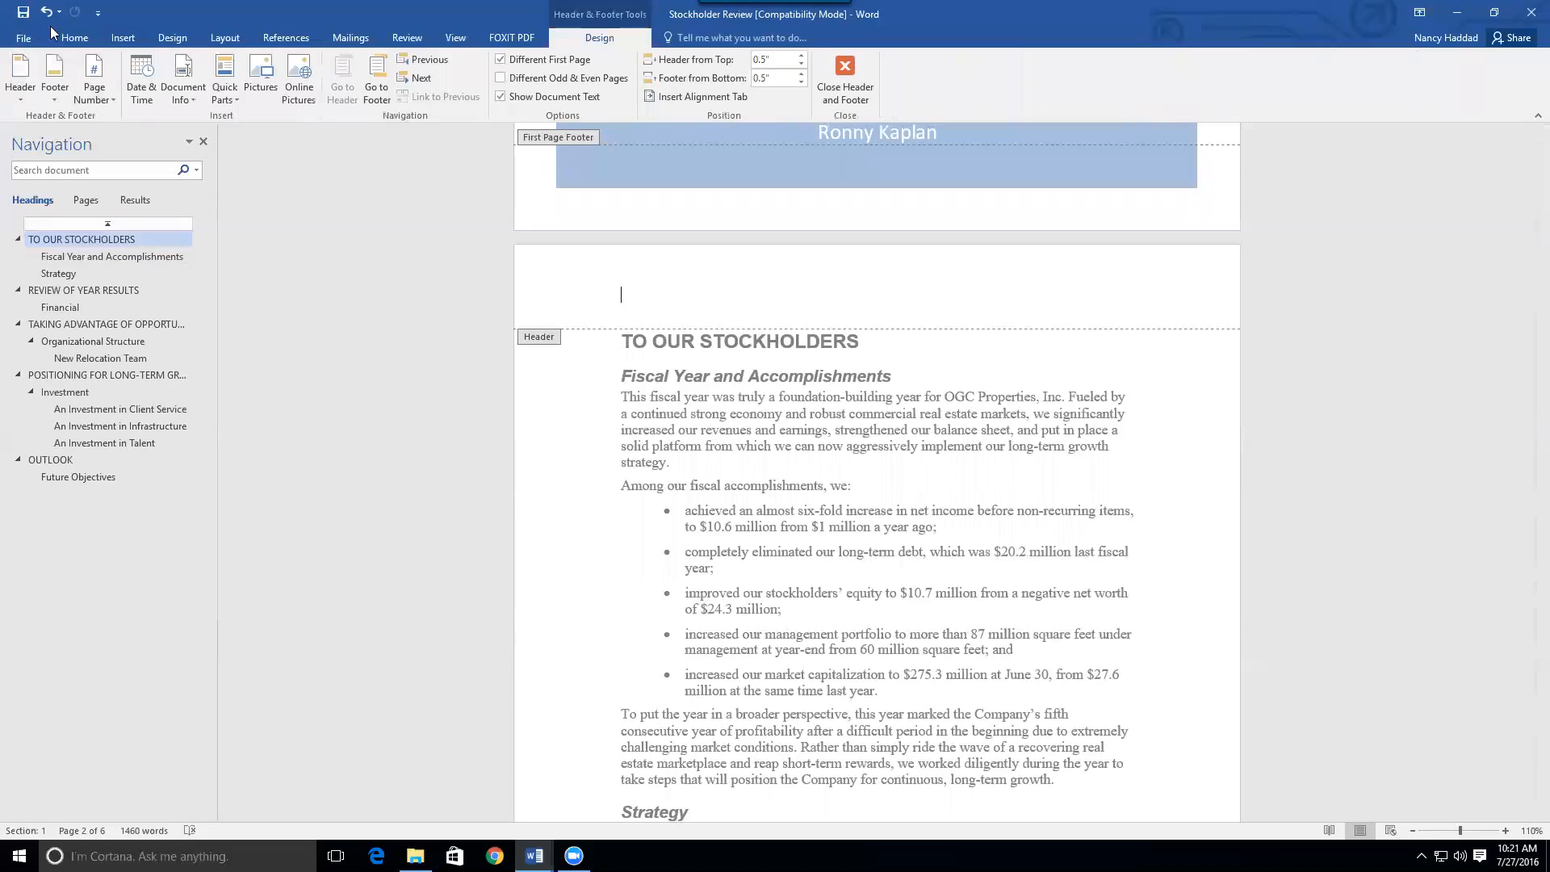
Apply the built-in Ion (Dark) header with its page-number box
click(22, 89)
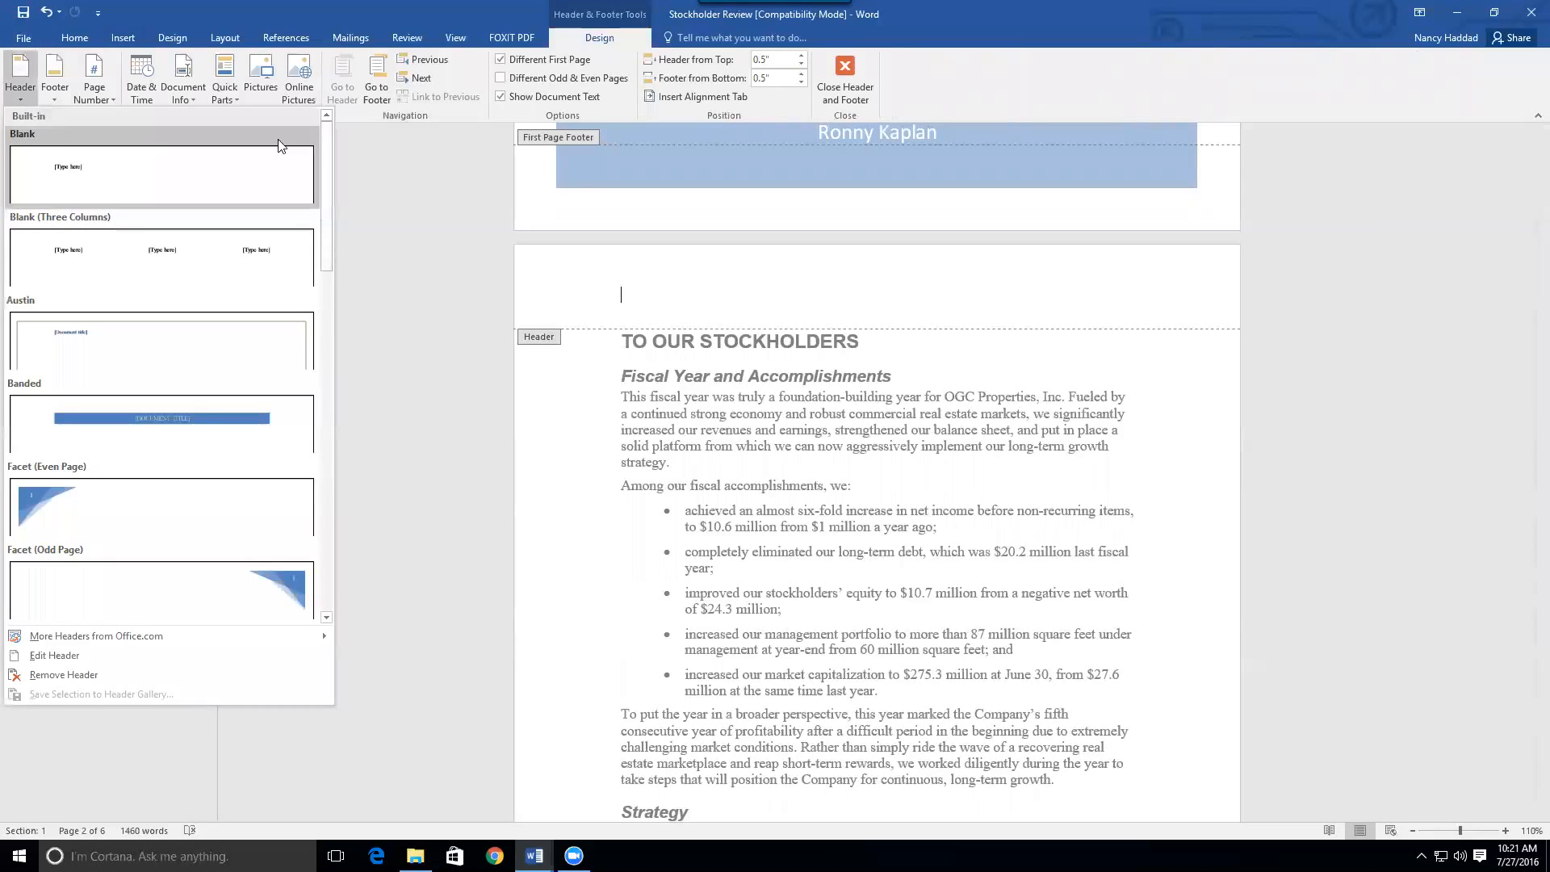
scroll(321, 142, down, 3)
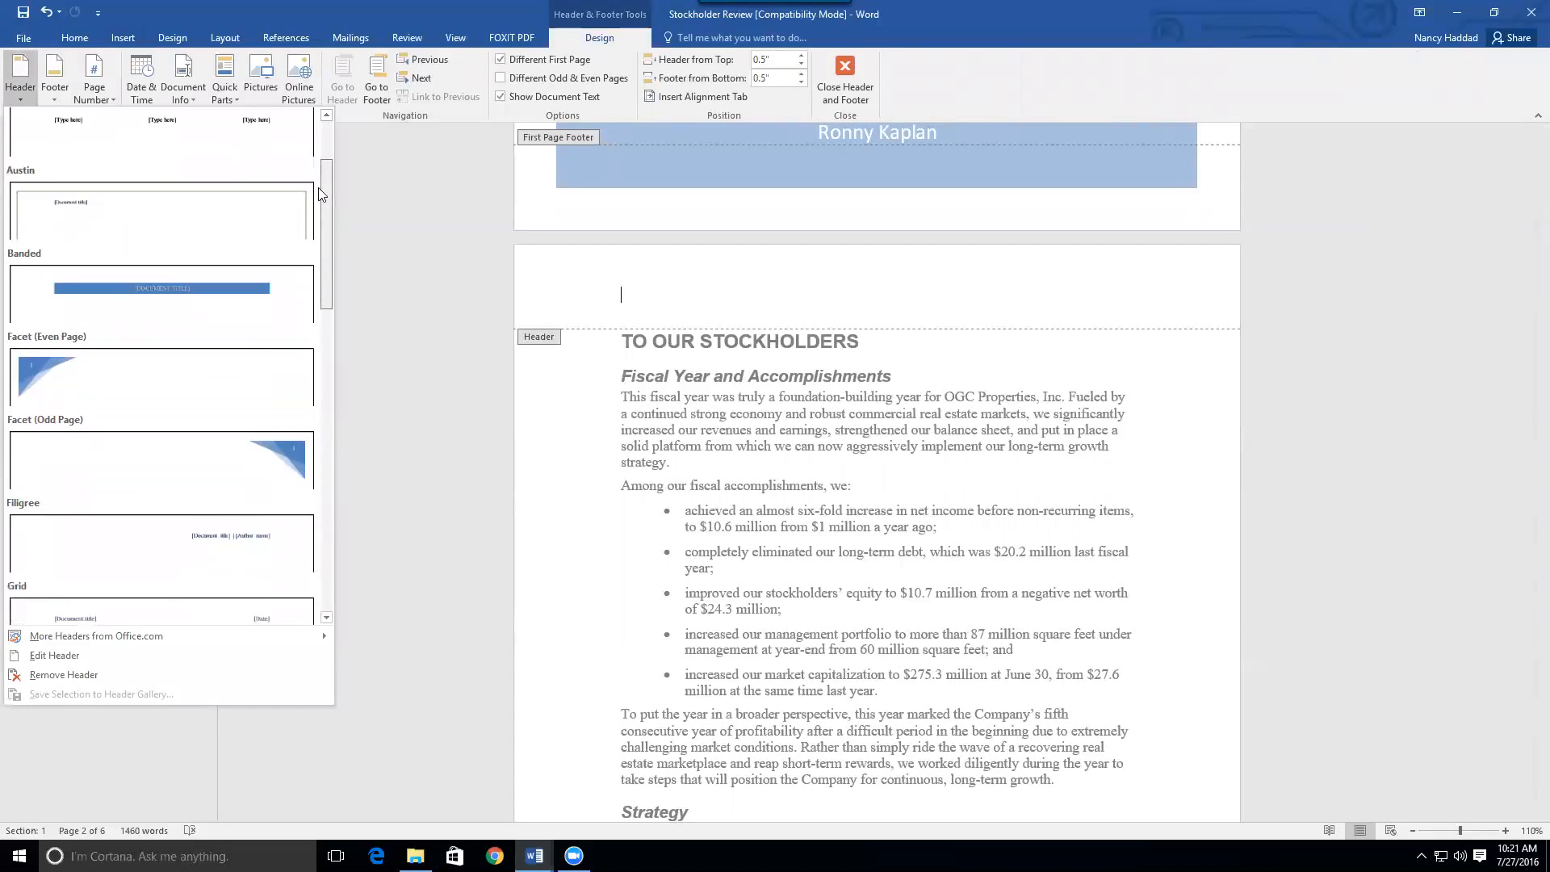
drag(317, 216, 307, 448)
scroll(307, 448, down, 1)
scroll(276, 289, up, 6)
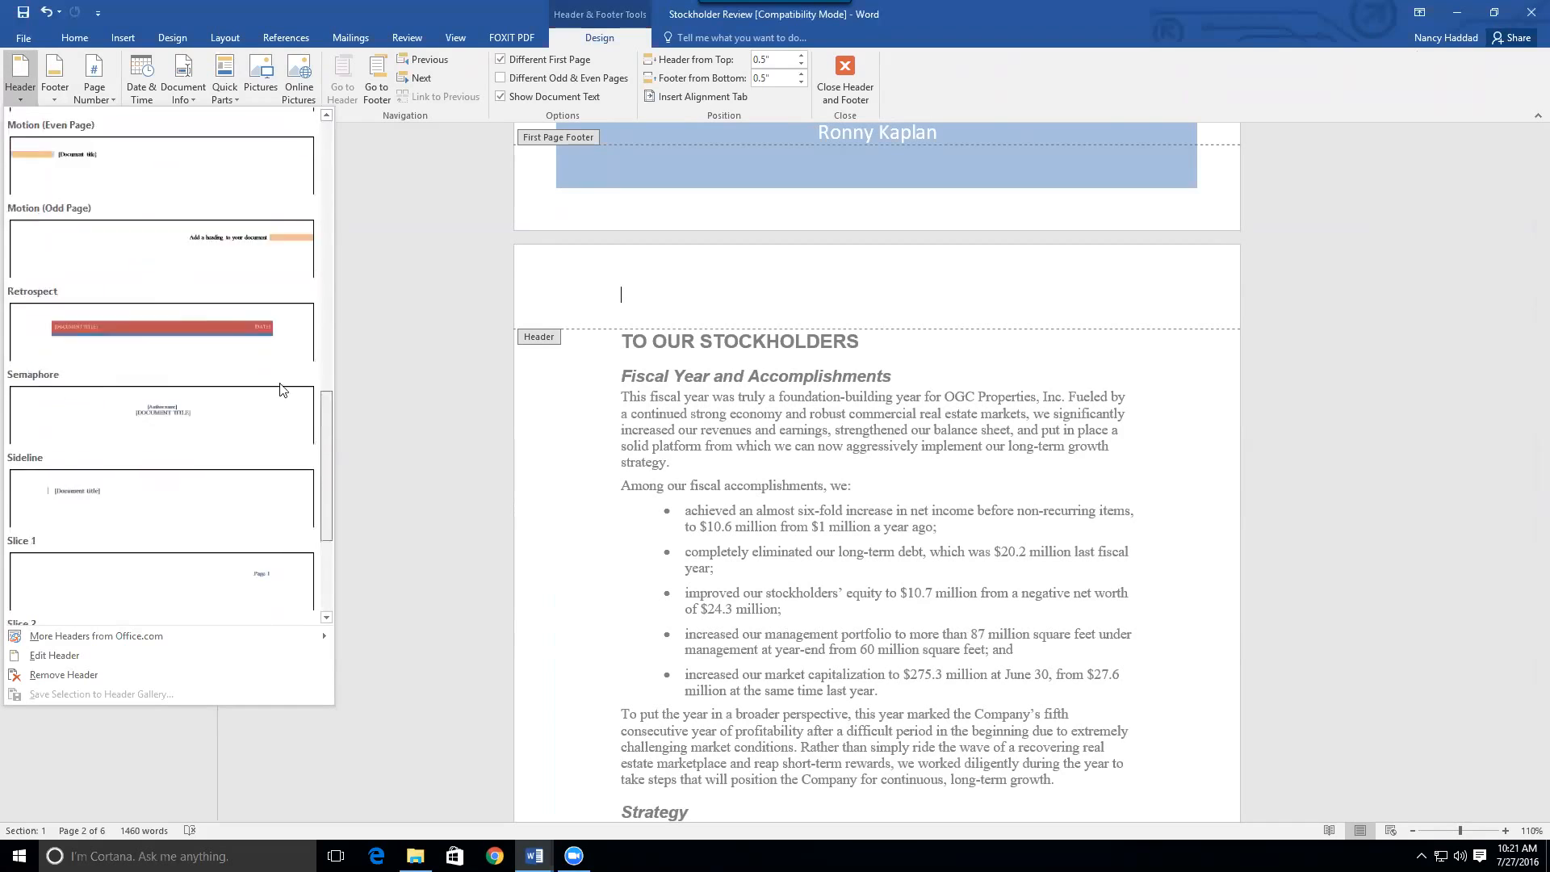
scroll(276, 289, up, 5)
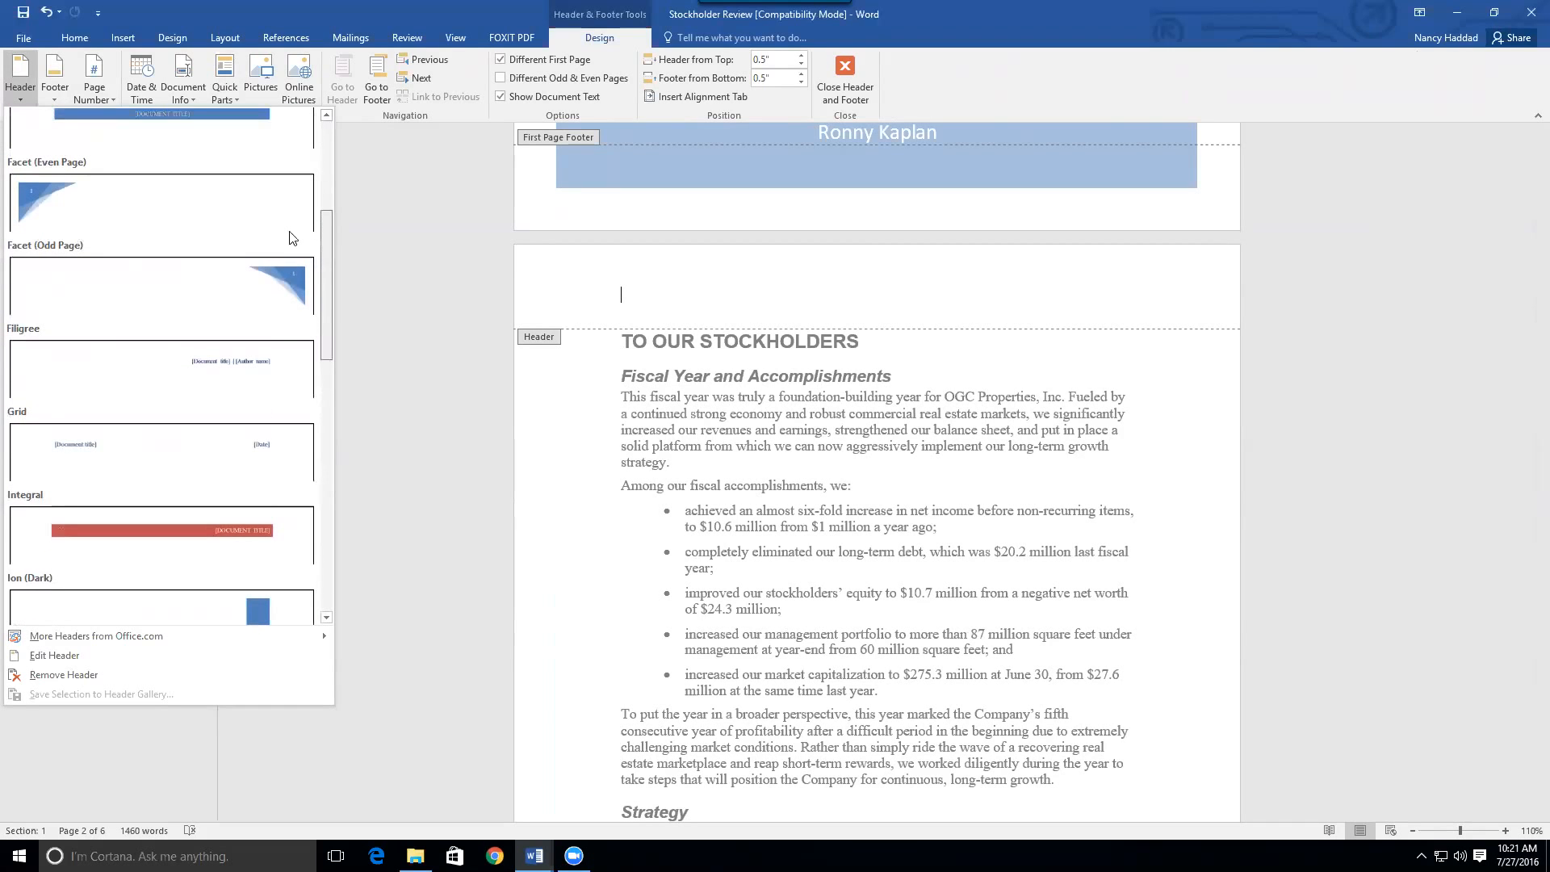
scroll(297, 226, up, 2)
drag(300, 208, 347, 302)
click(165, 382)
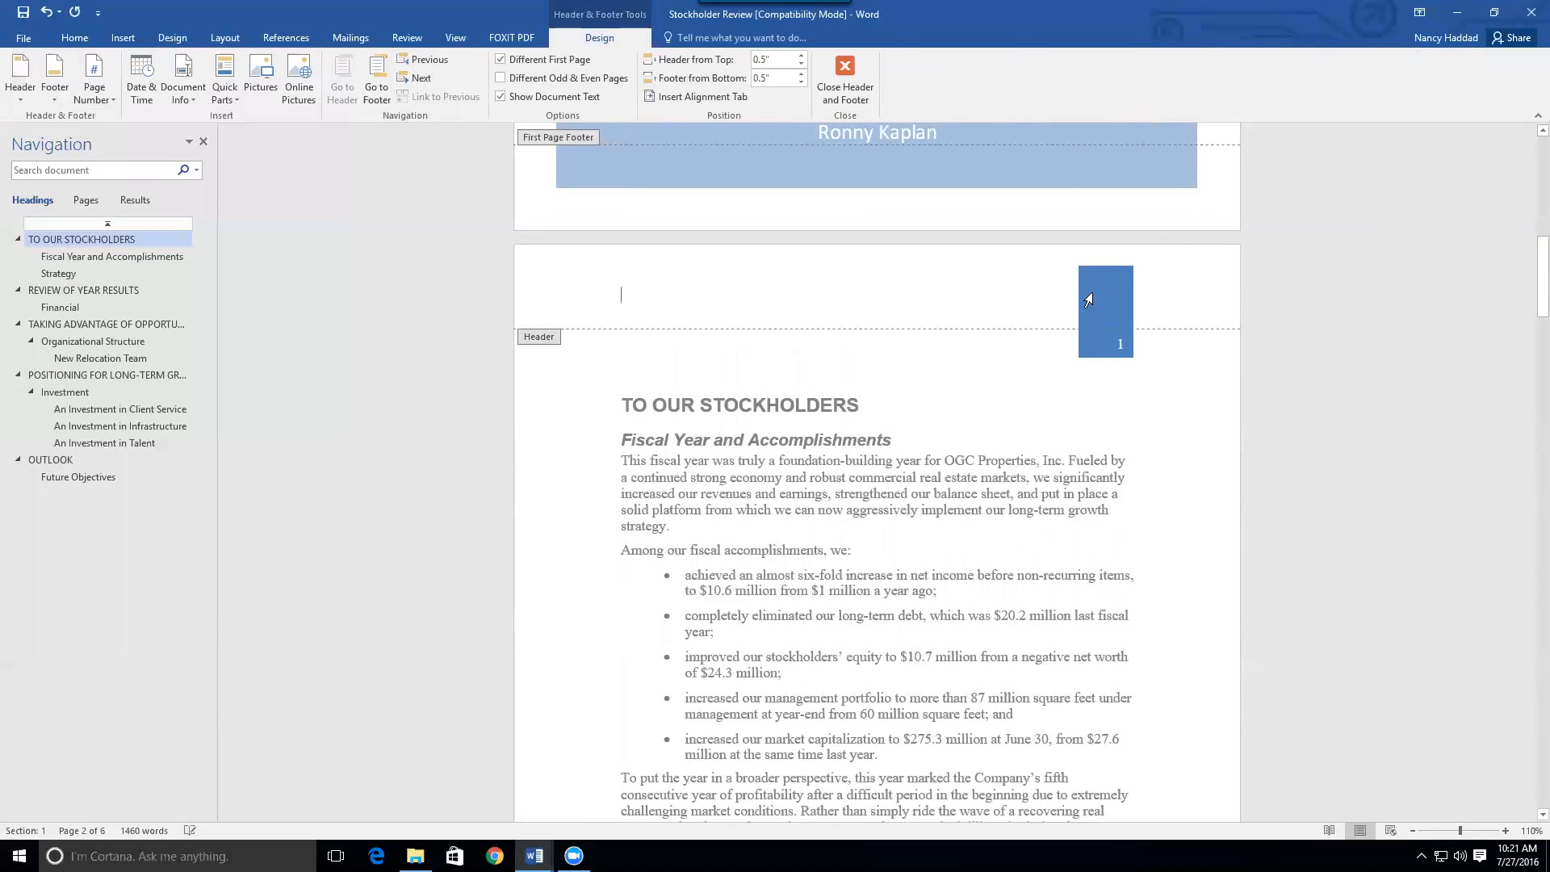
Close header and footer editing and put the insertion point back in the body text
drag(1539, 266, 1527, 299)
click(845, 68)
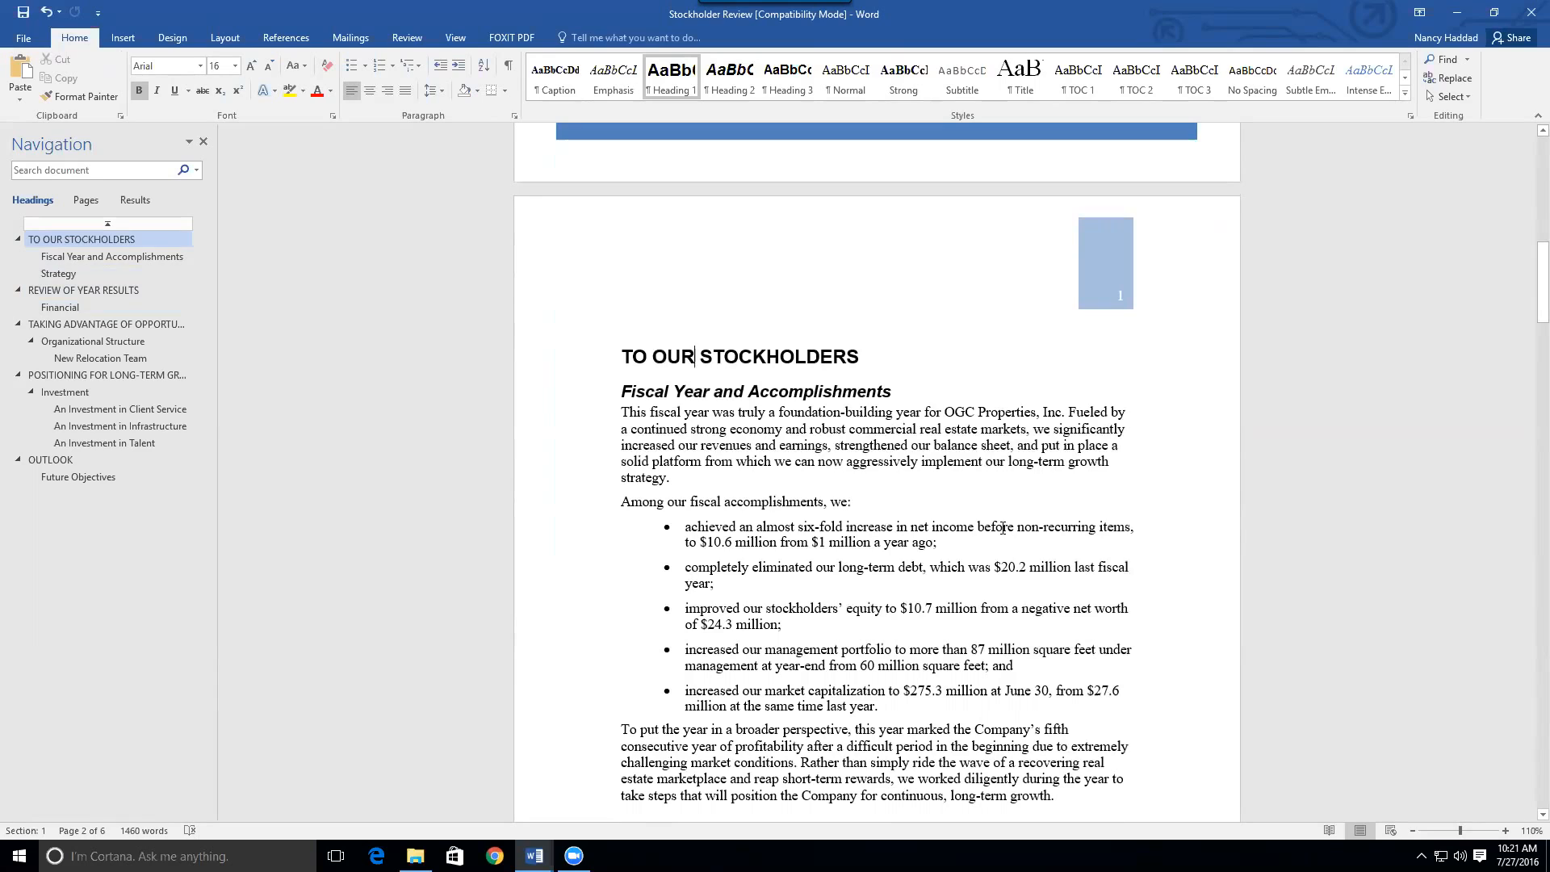
click(996, 440)
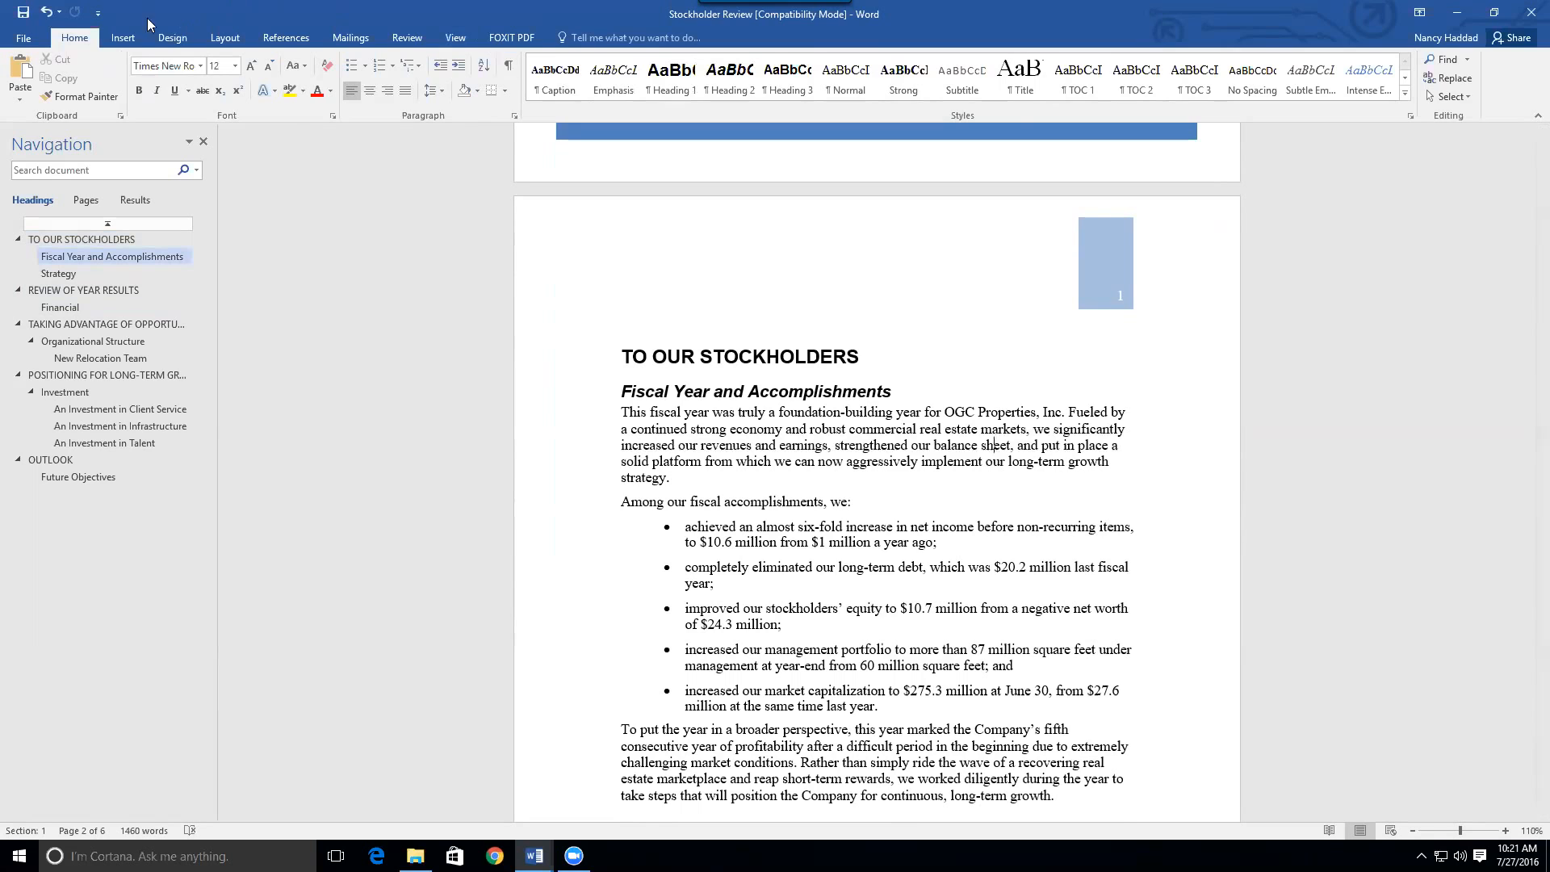
click(122, 38)
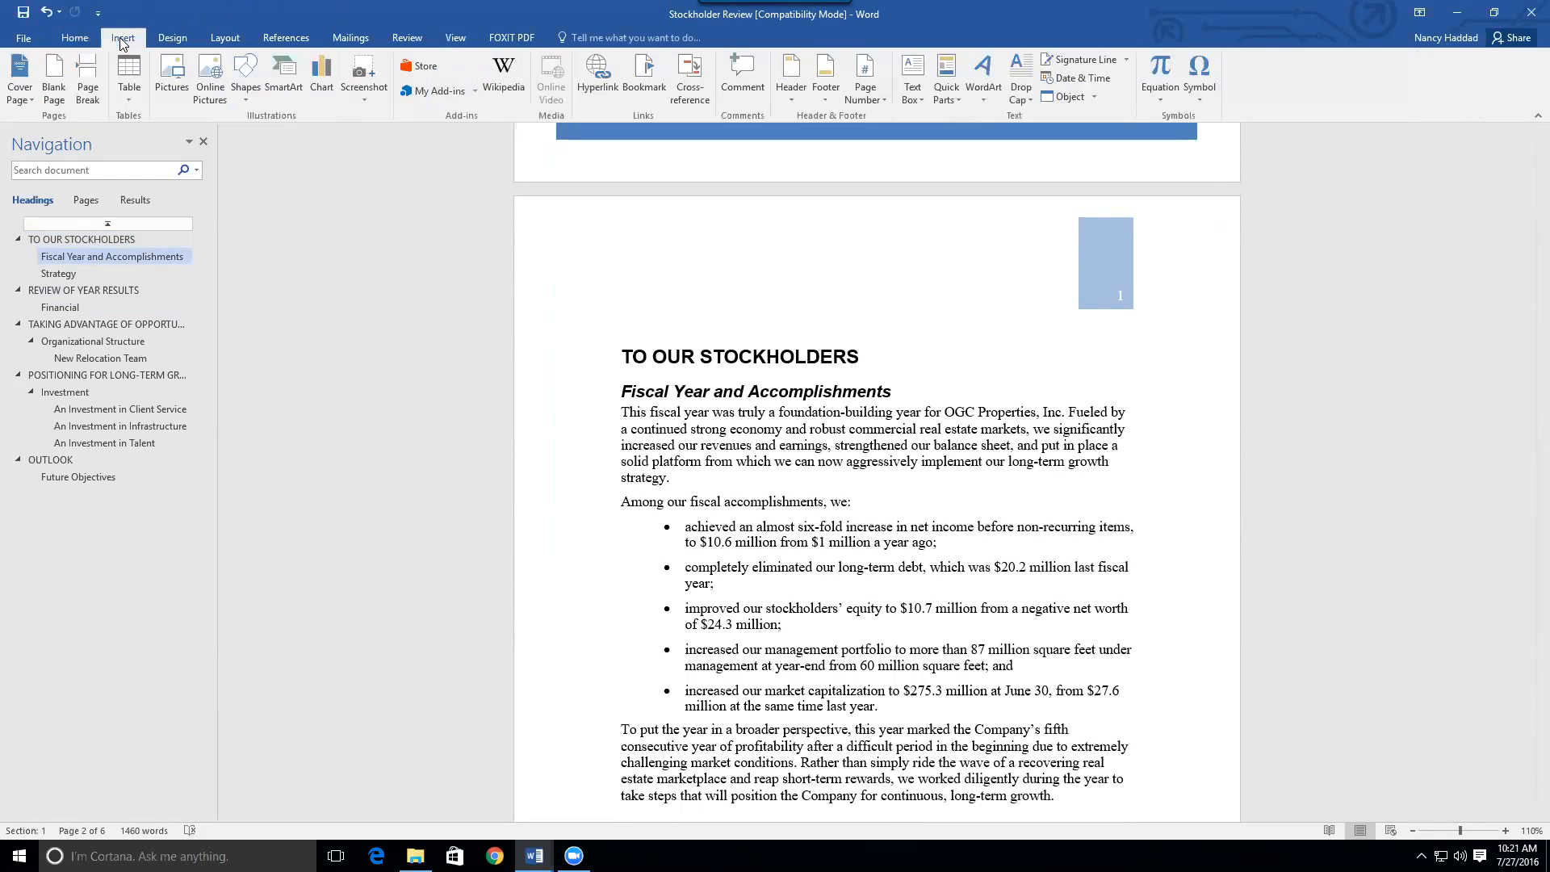
click(203, 142)
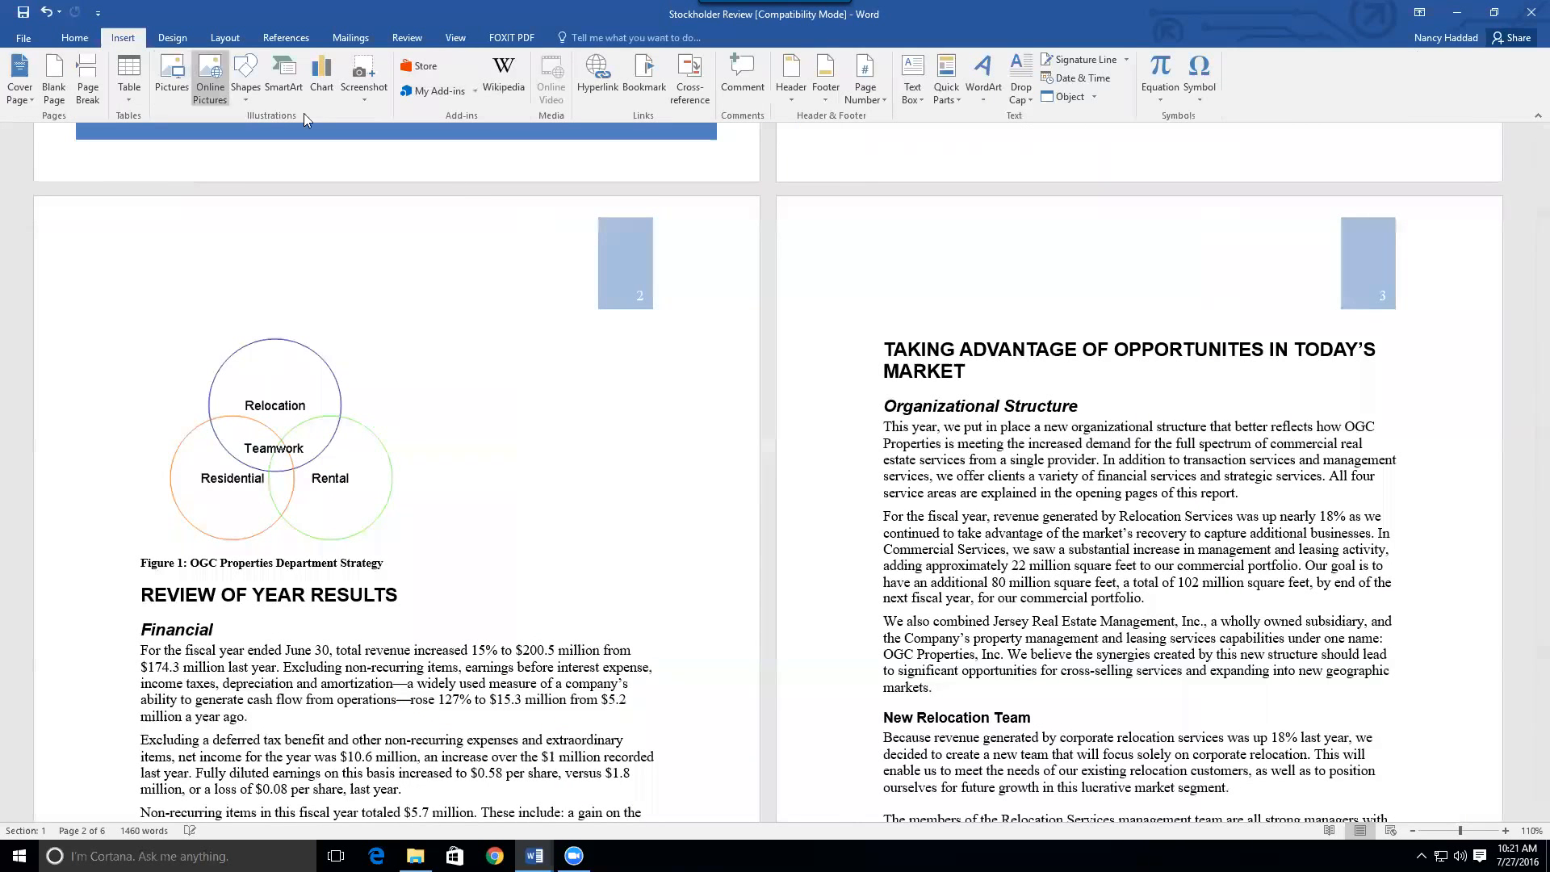
click(1505, 831)
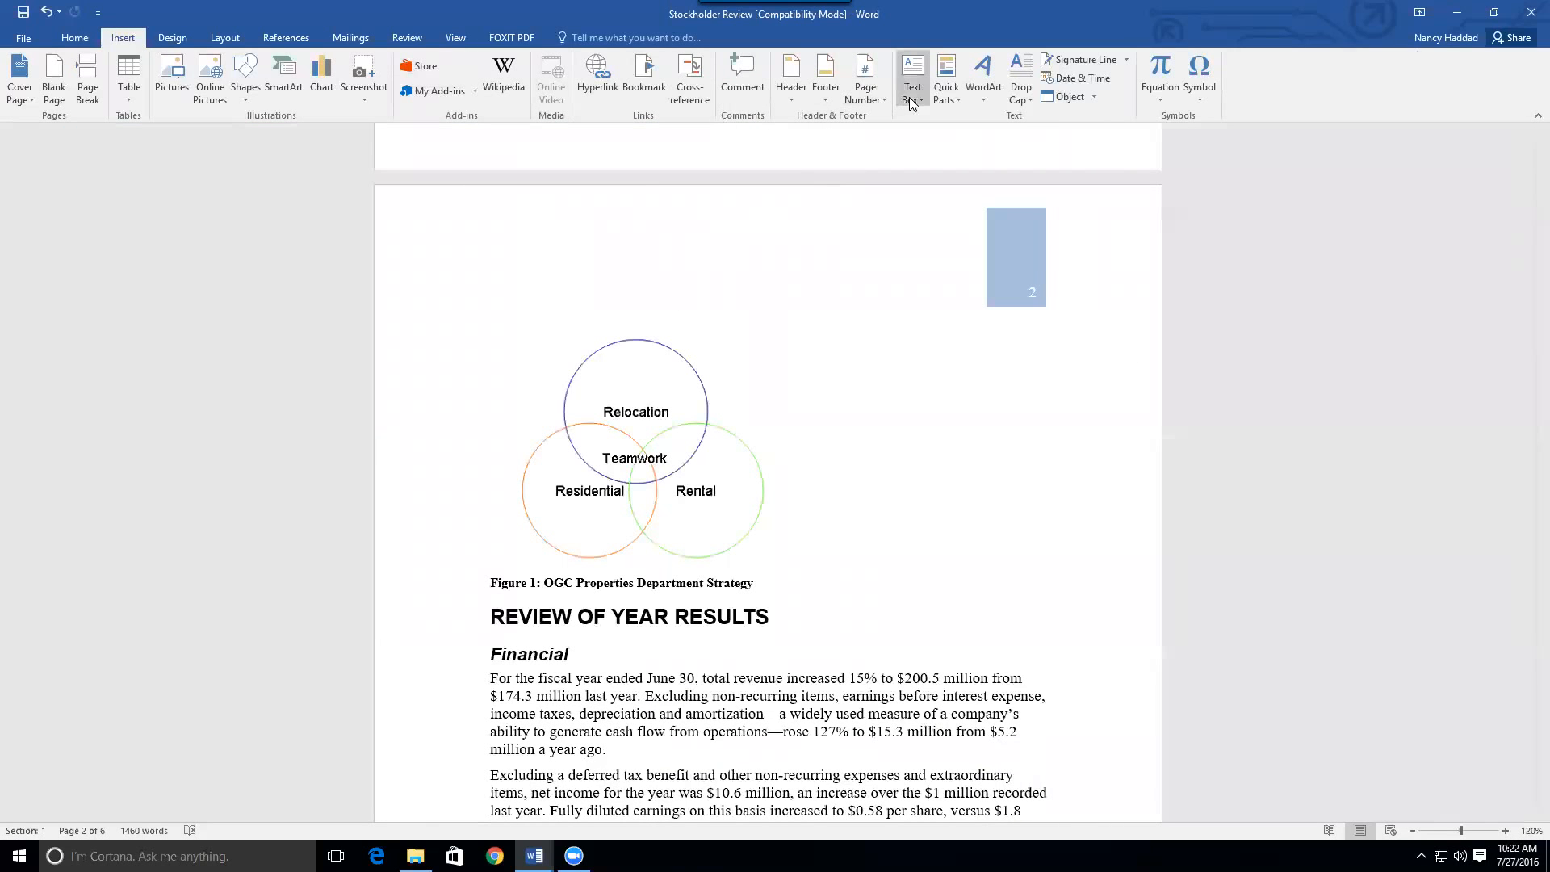
click(911, 100)
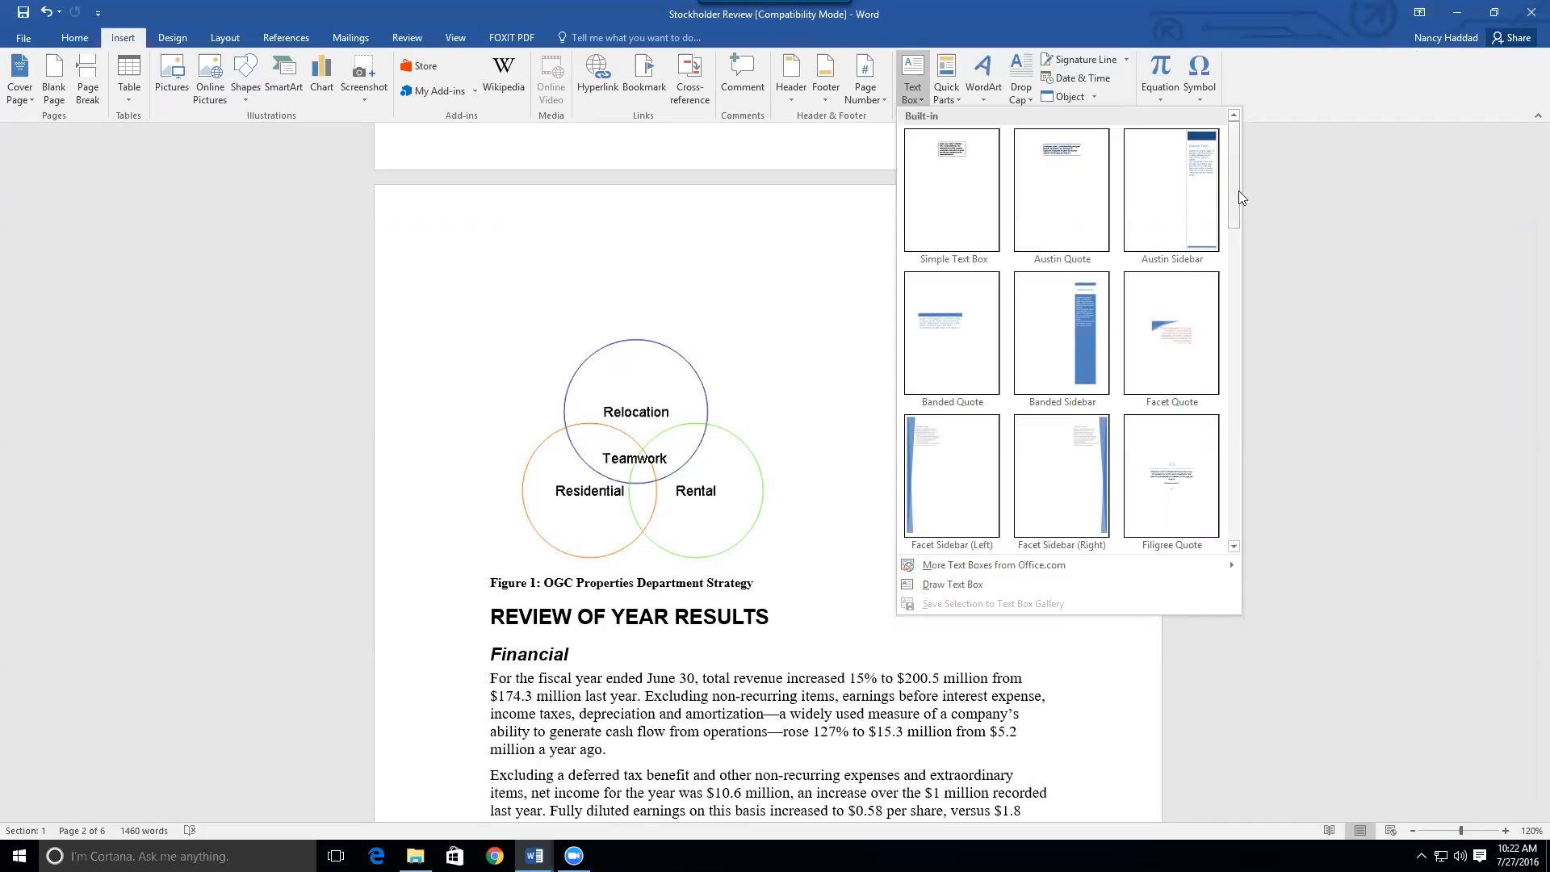
mouse_move(1236, 189)
mouse_down()
mouse_move(1234, 355)
mouse_move(1226, 183)
mouse_up()
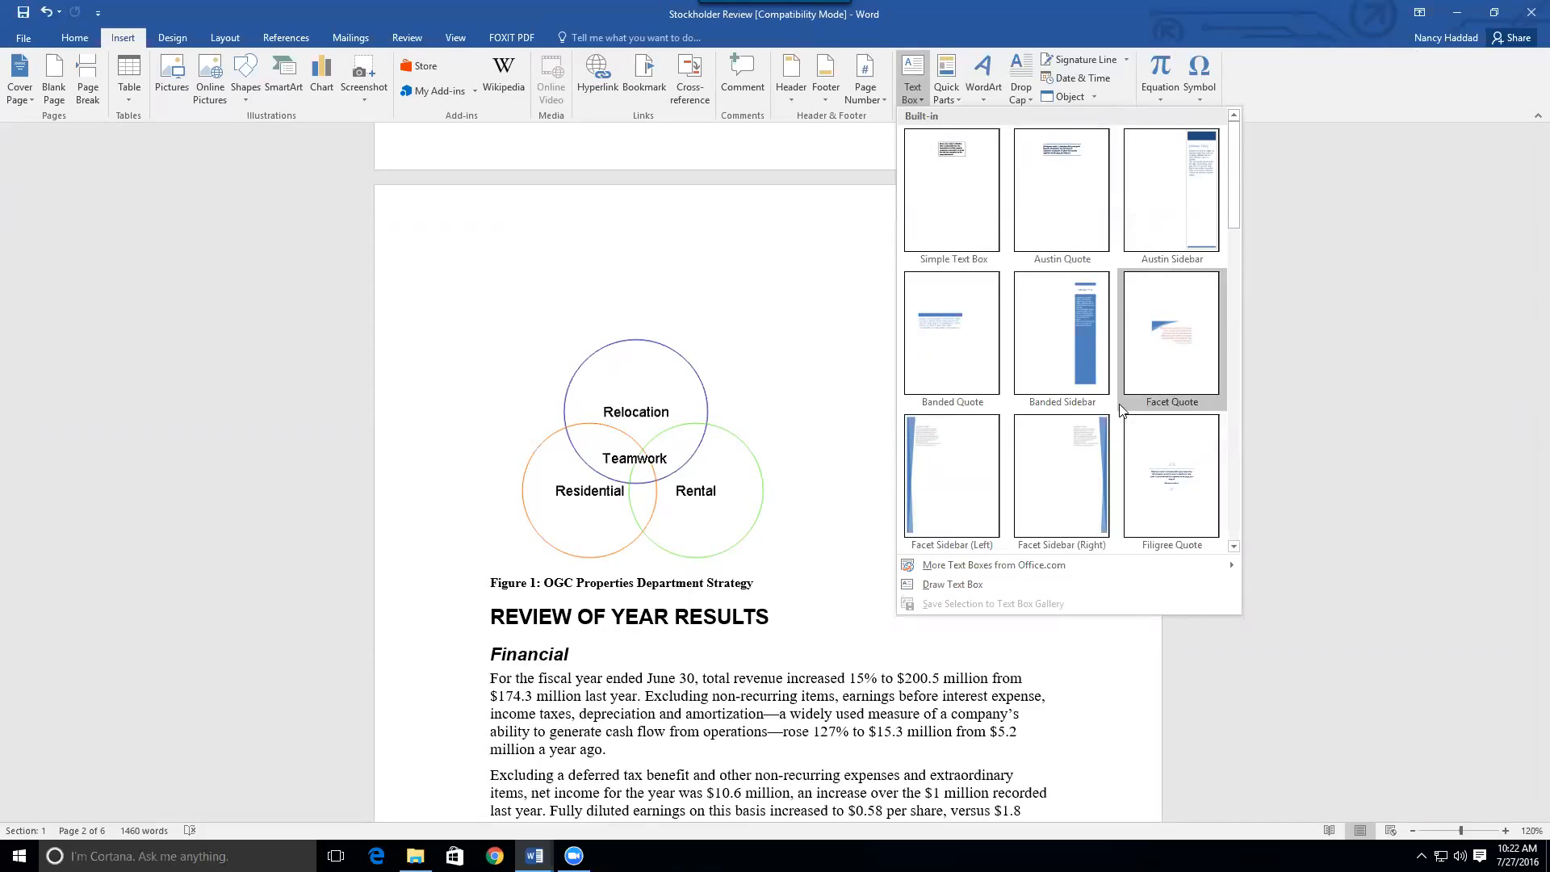
click(1044, 343)
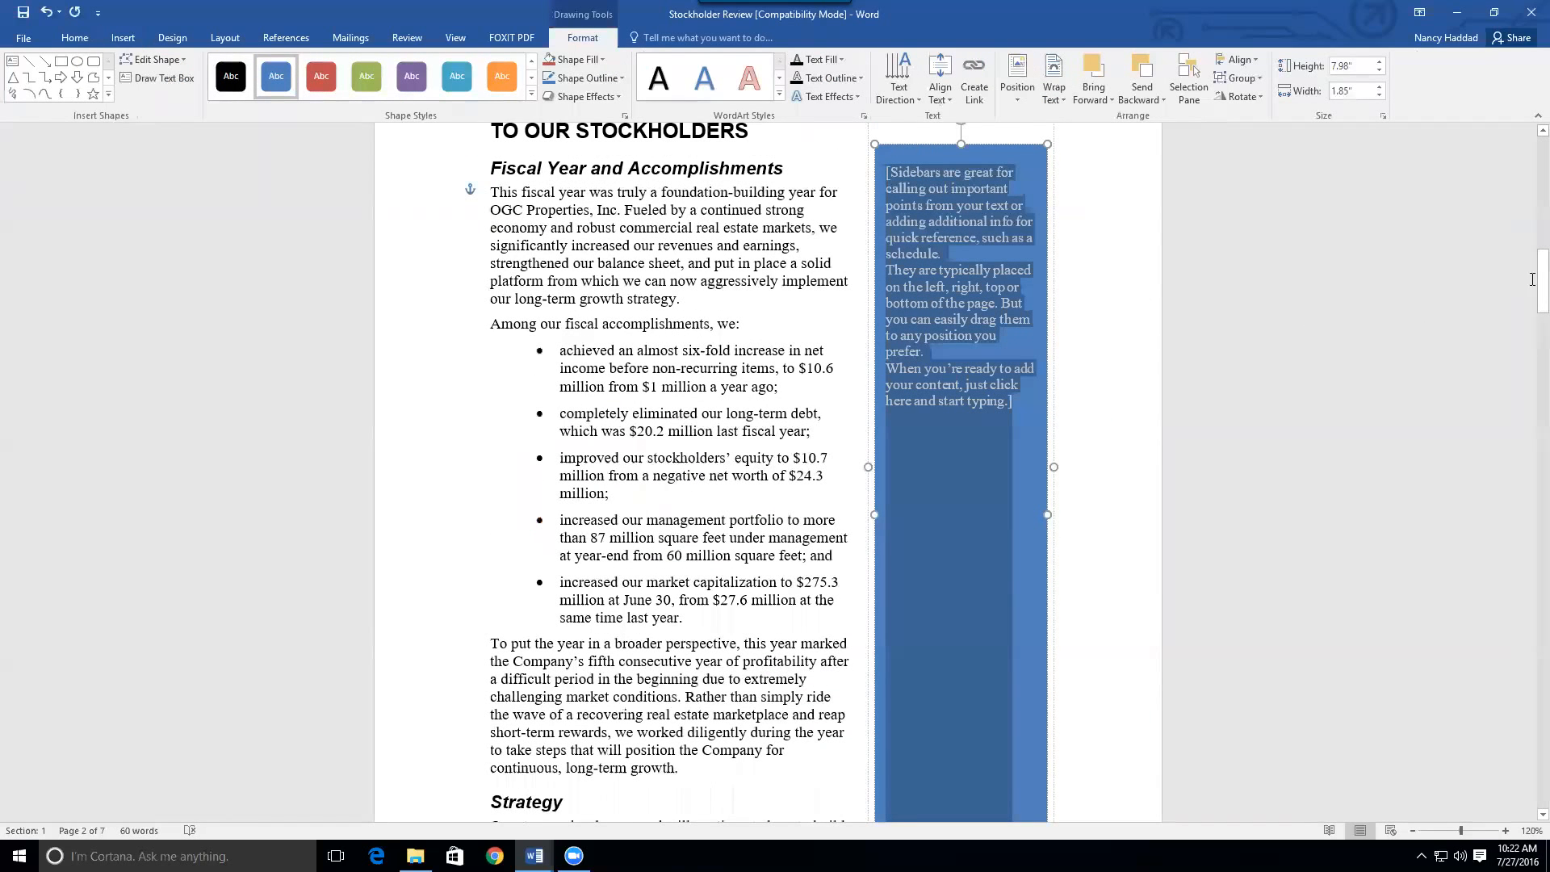
drag(1542, 278, 1529, 277)
drag(959, 202, 938, 422)
scroll(939, 422, down, 3)
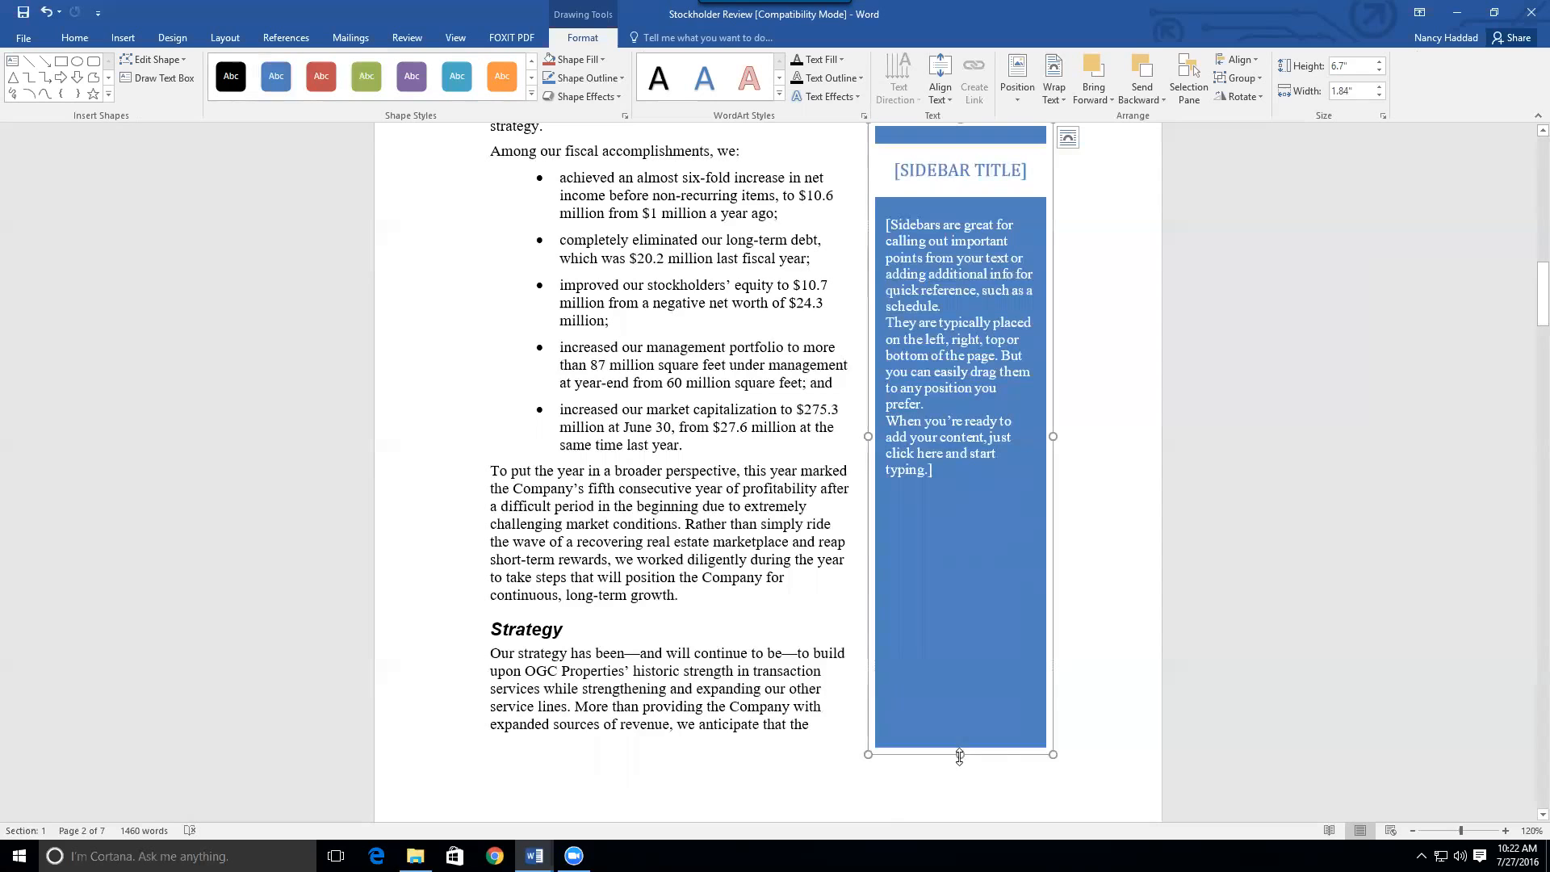
drag(960, 755, 986, 482)
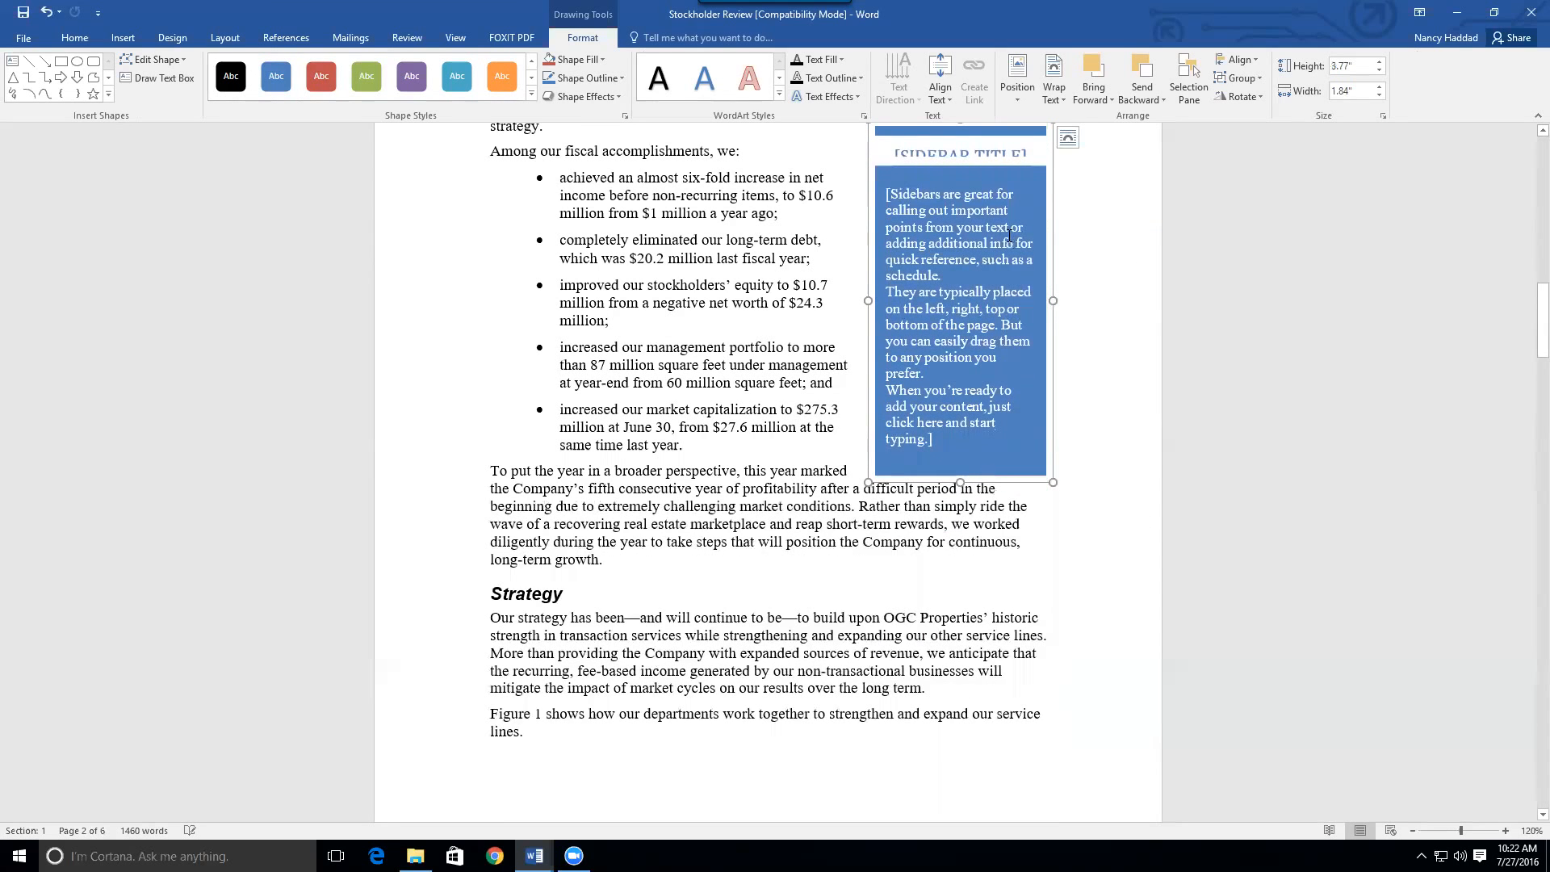
click(905, 199)
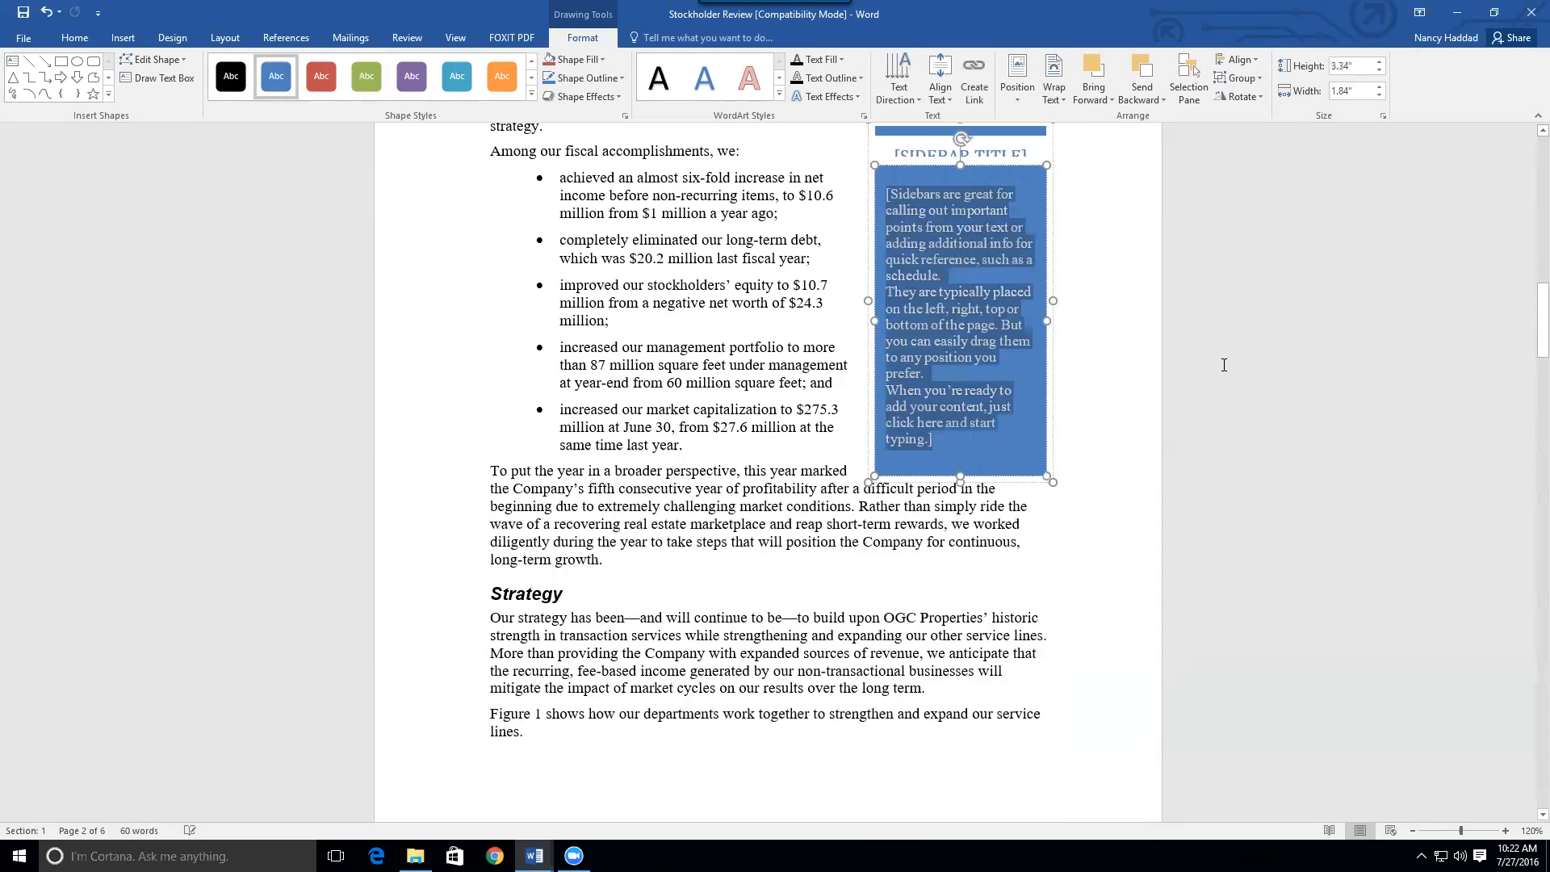
key(Delete)
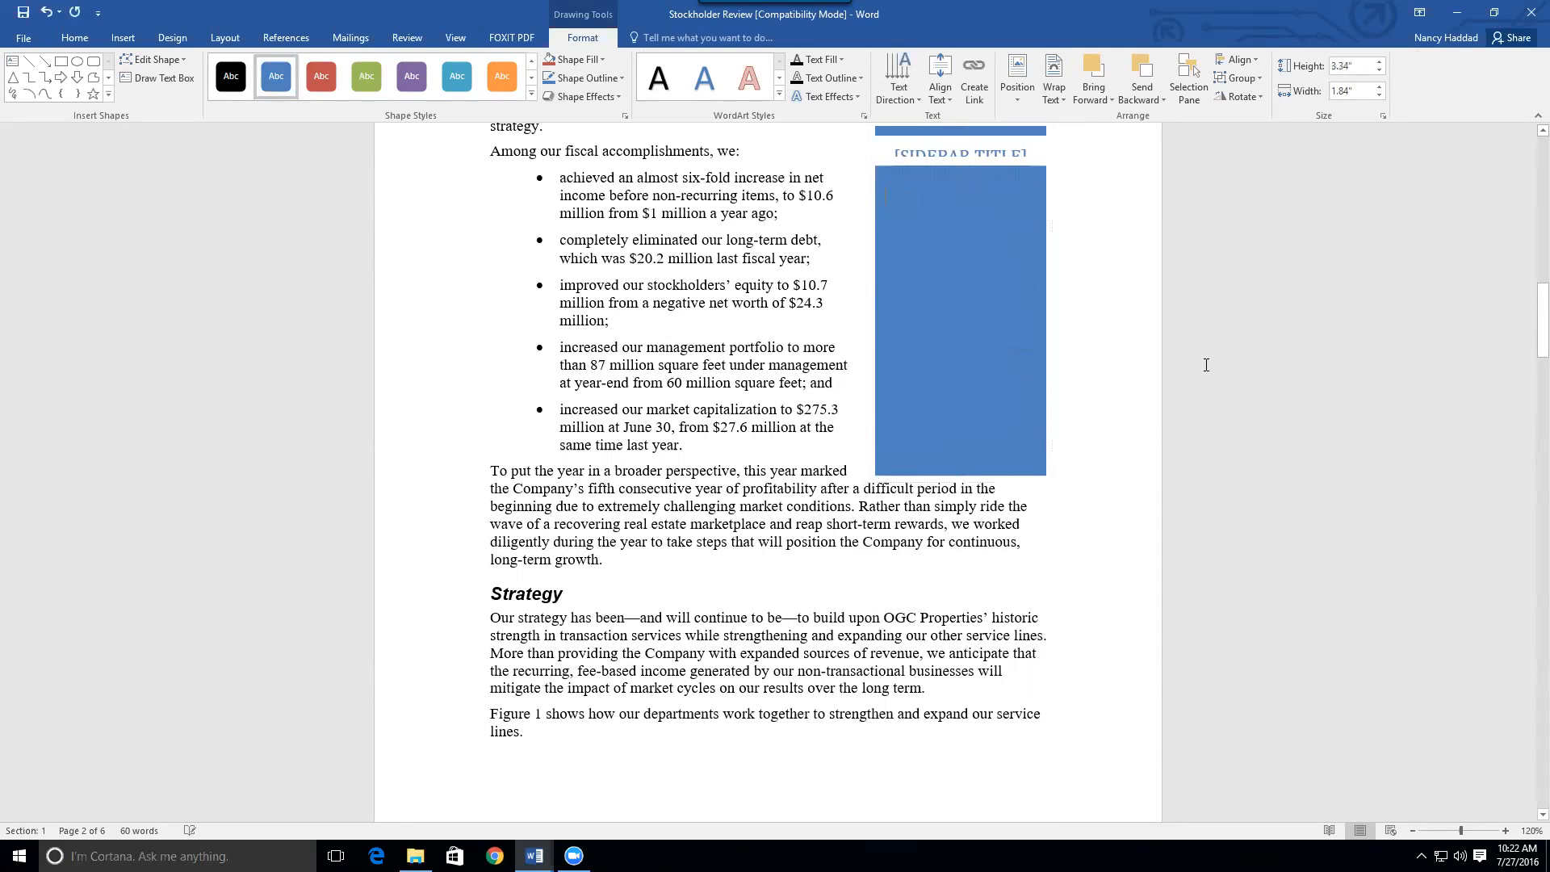
drag(1542, 337, 1542, 307)
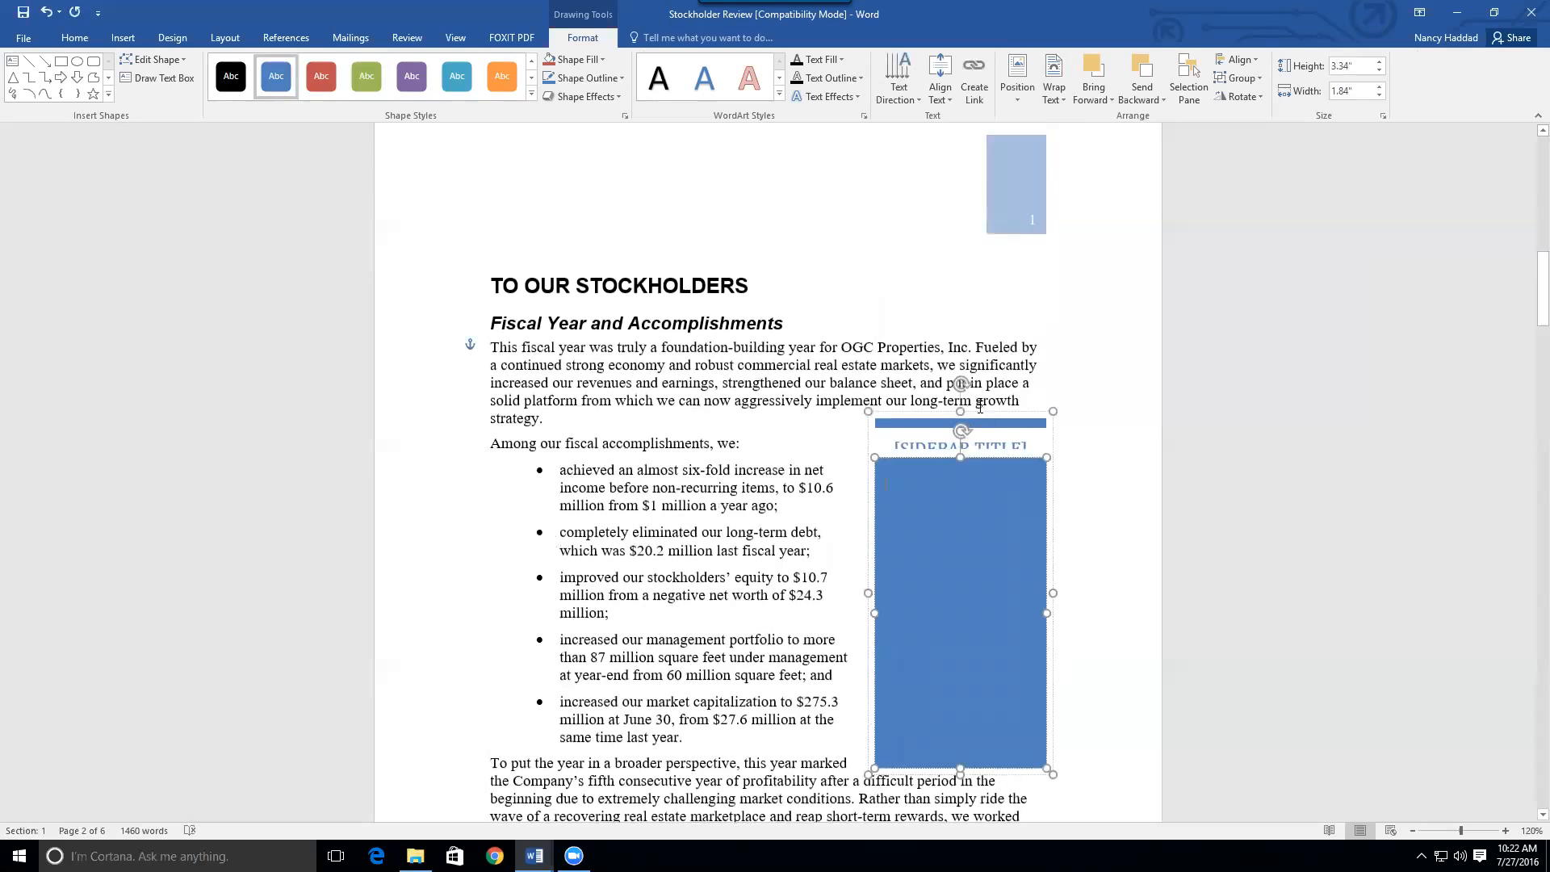
click(979, 414)
key(Delete)
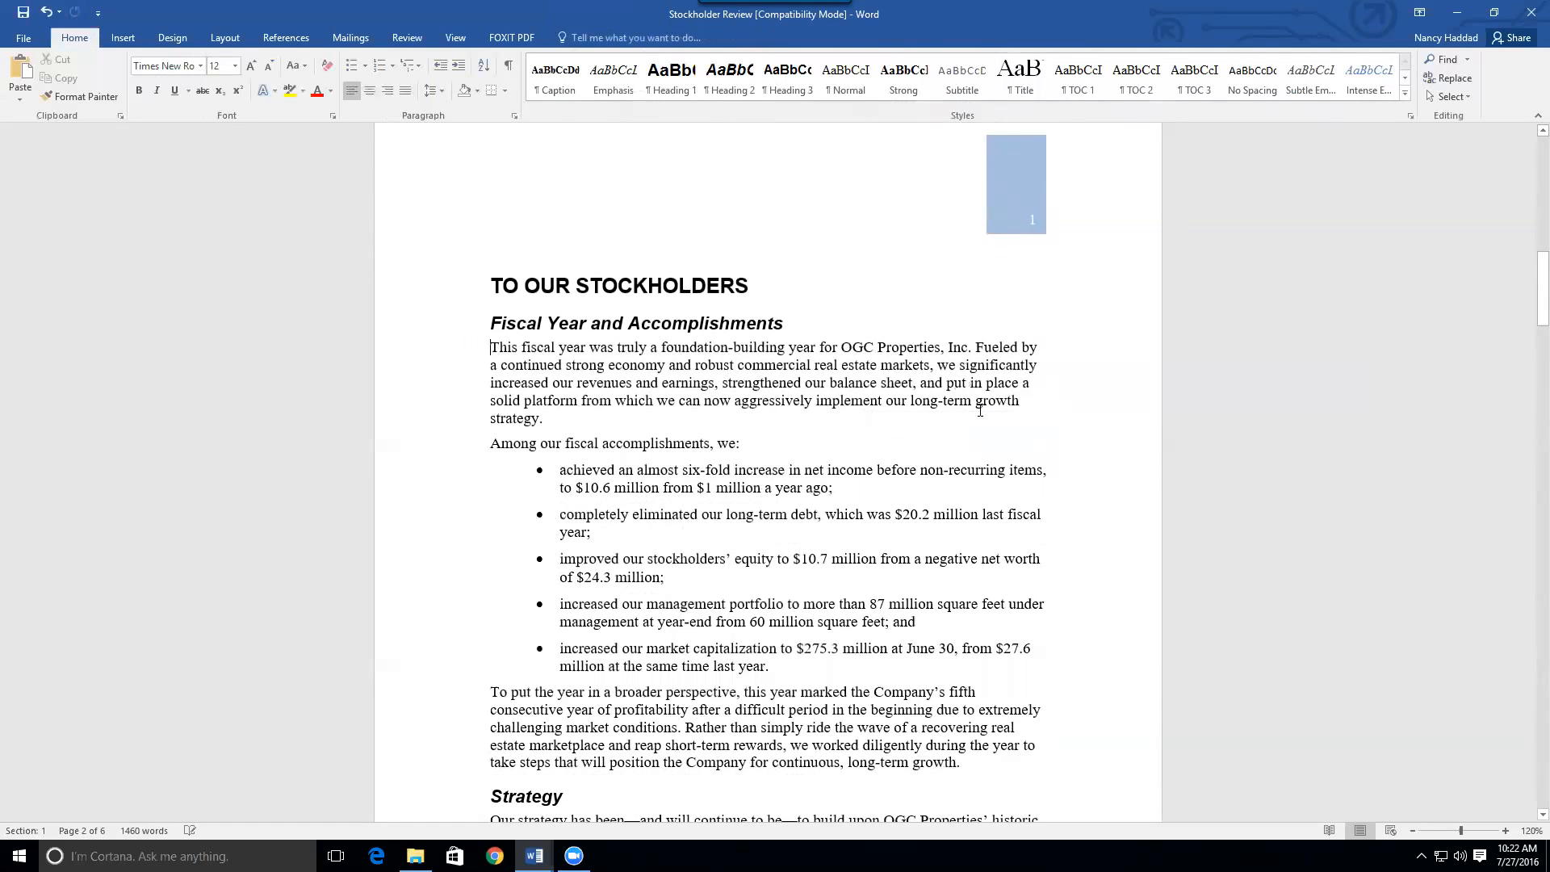
Insert a Banded Quote text box and drag it into the paragraph after the bullet list
click(123, 38)
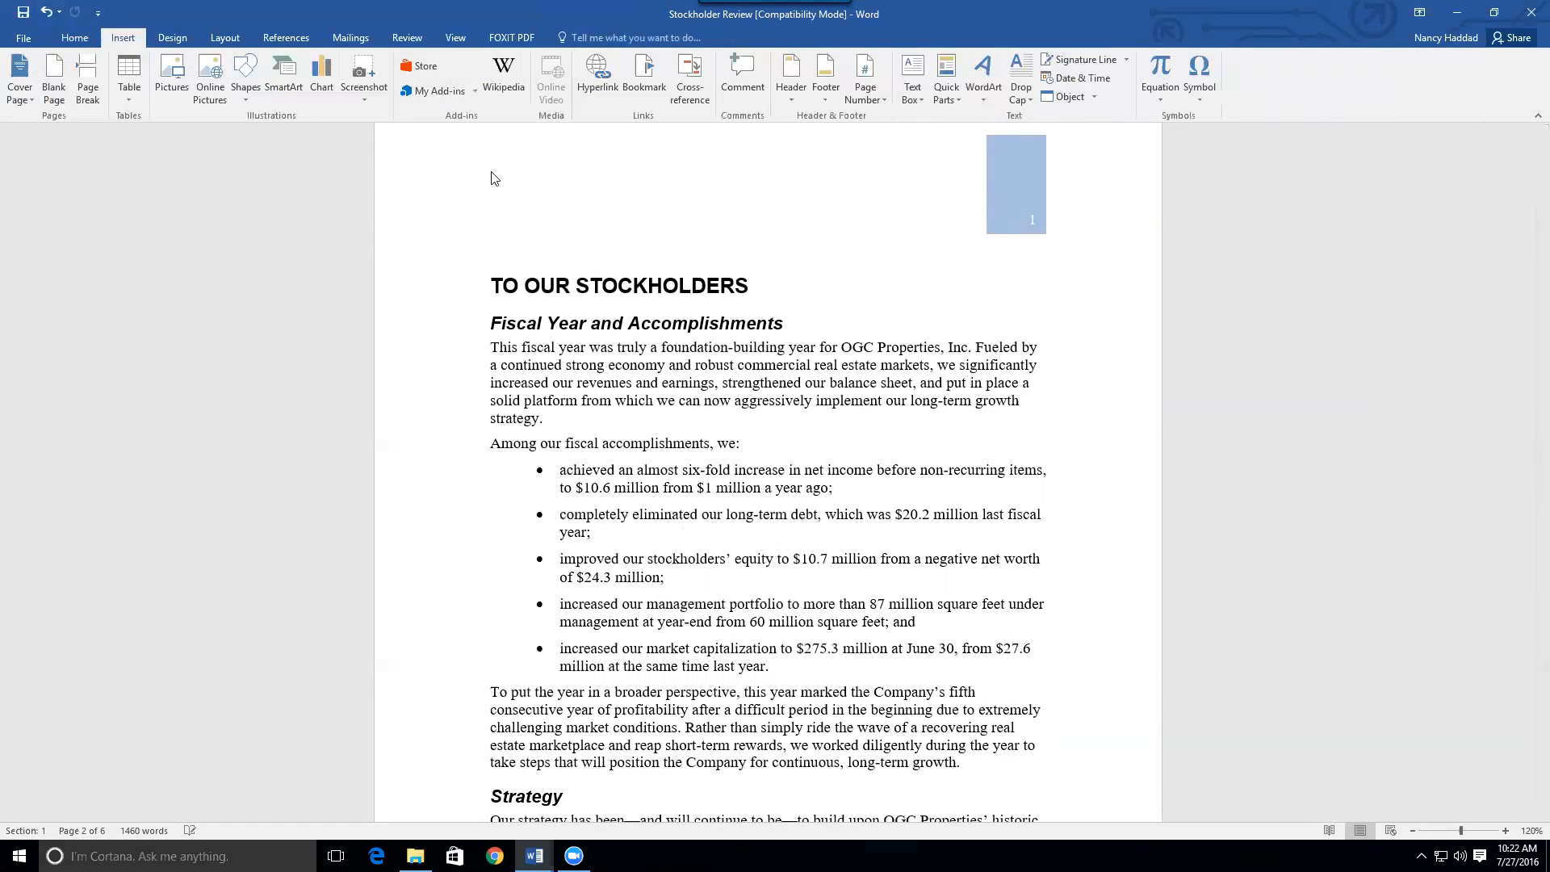
click(918, 95)
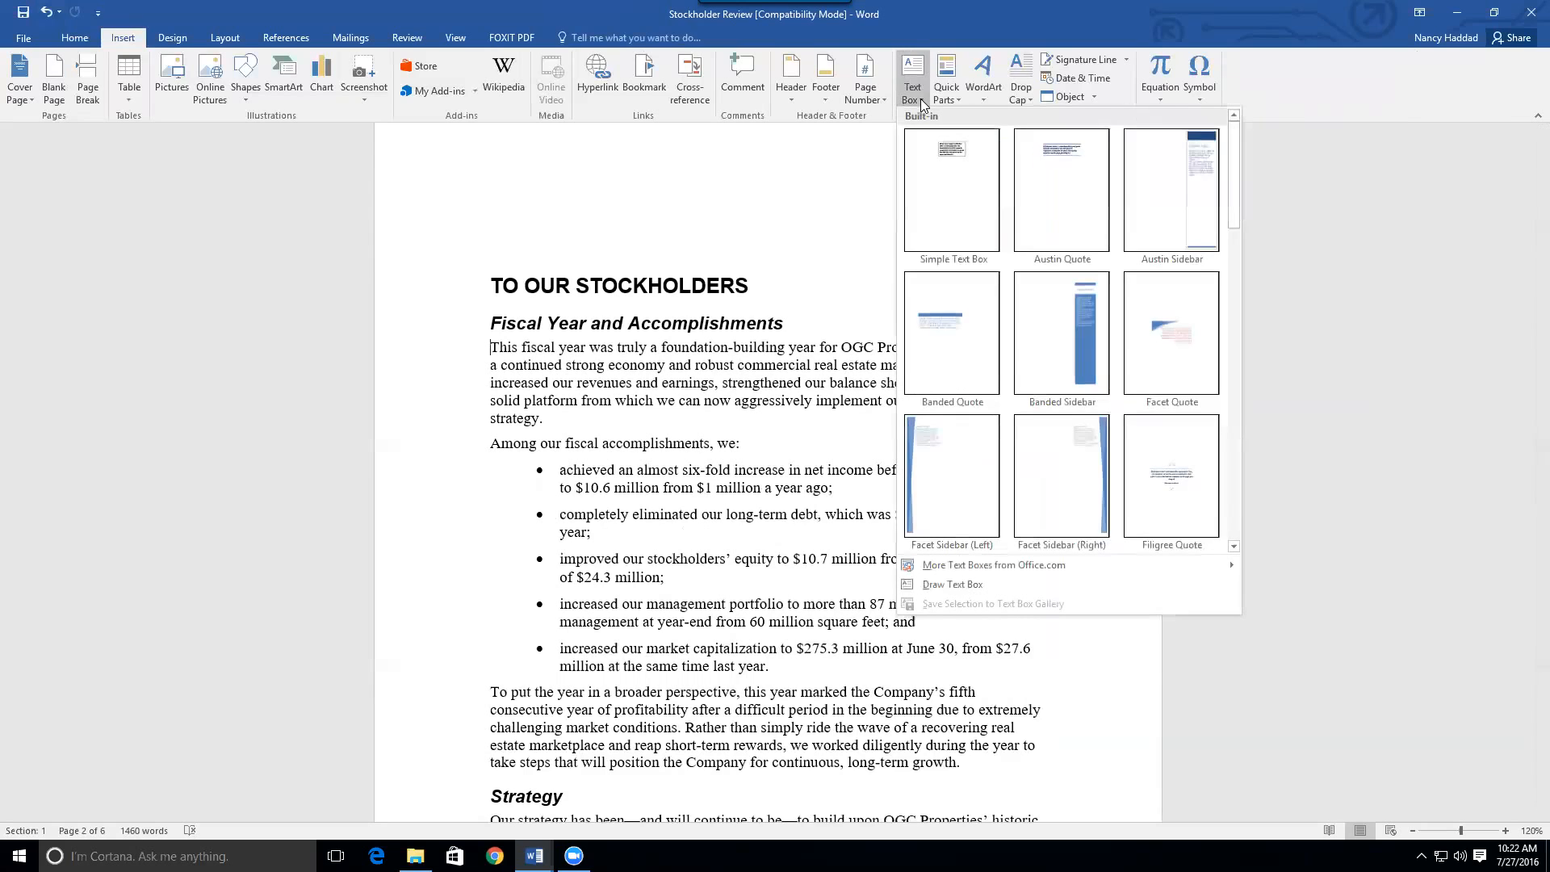
click(957, 354)
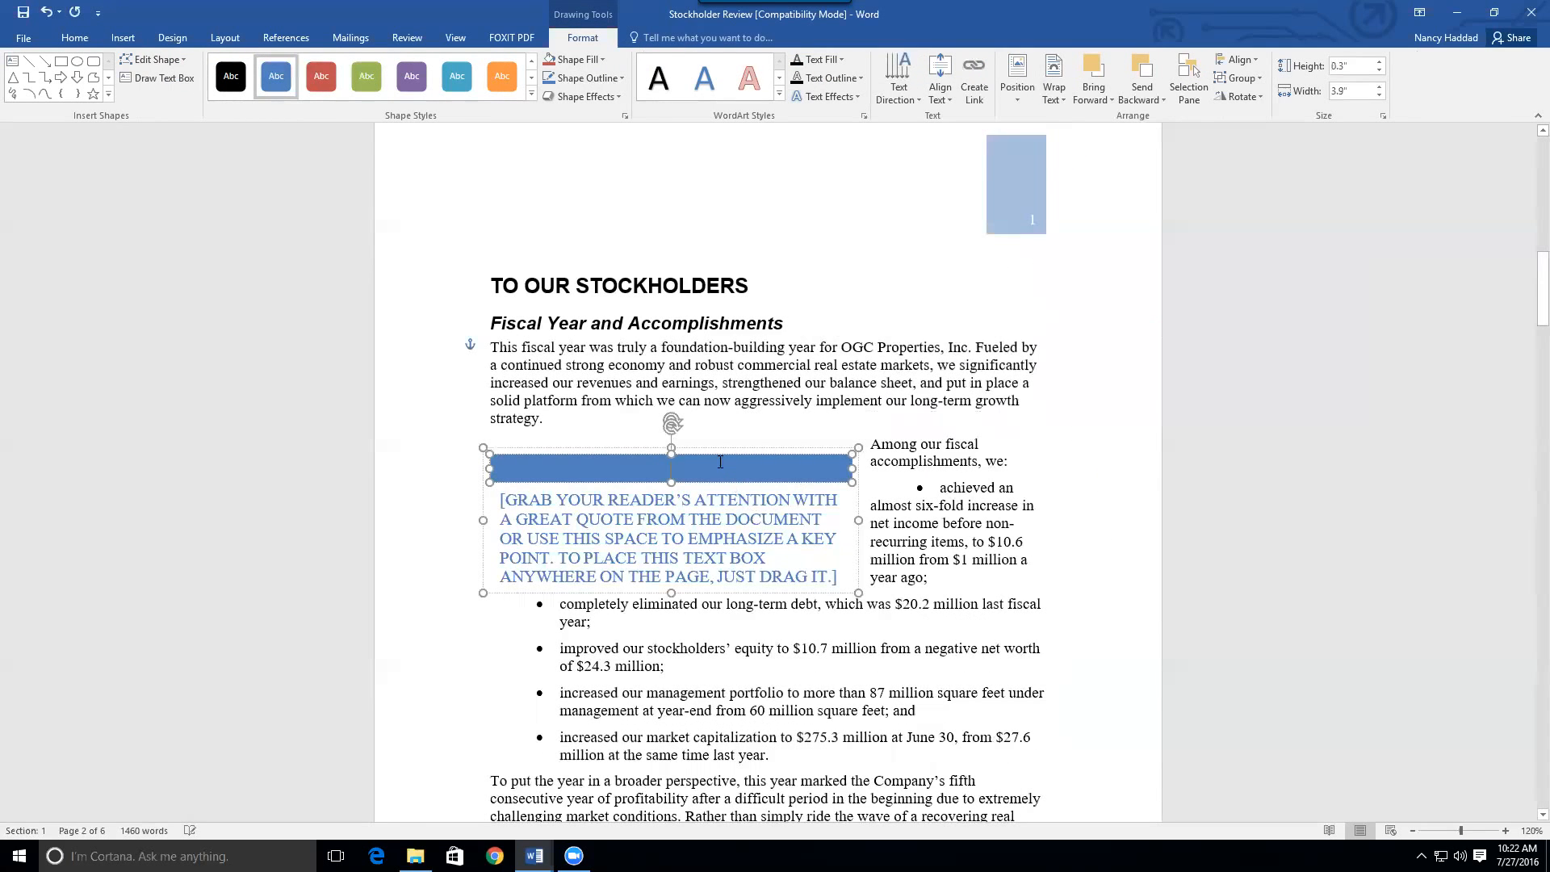
drag(711, 457, 725, 691)
mouse_move(1539, 305)
mouse_down()
mouse_move(1529, 340)
mouse_move(1529, 297)
mouse_up()
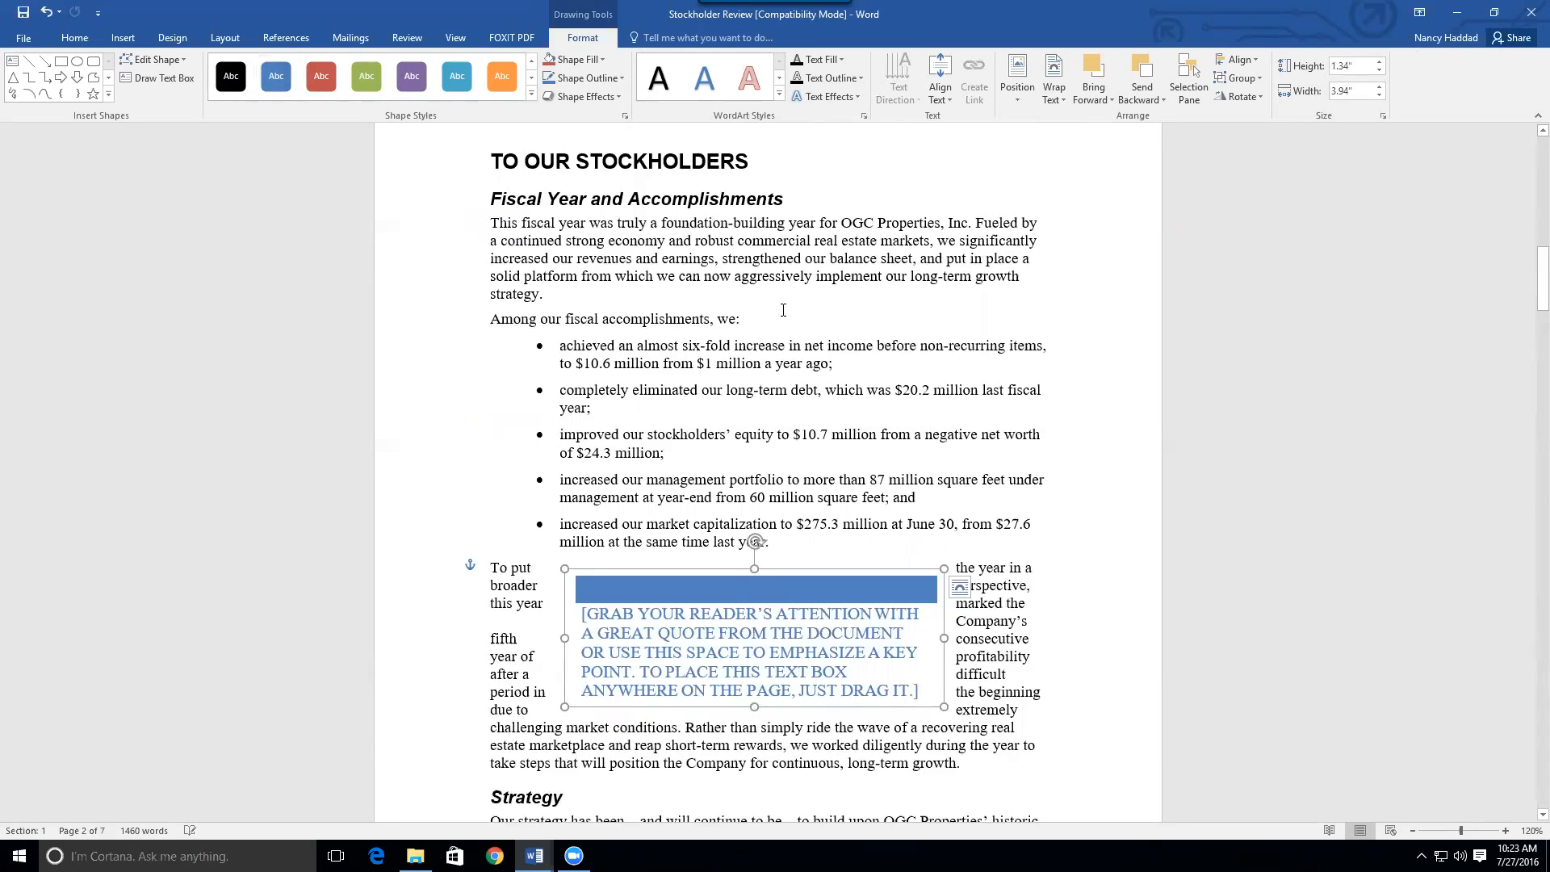